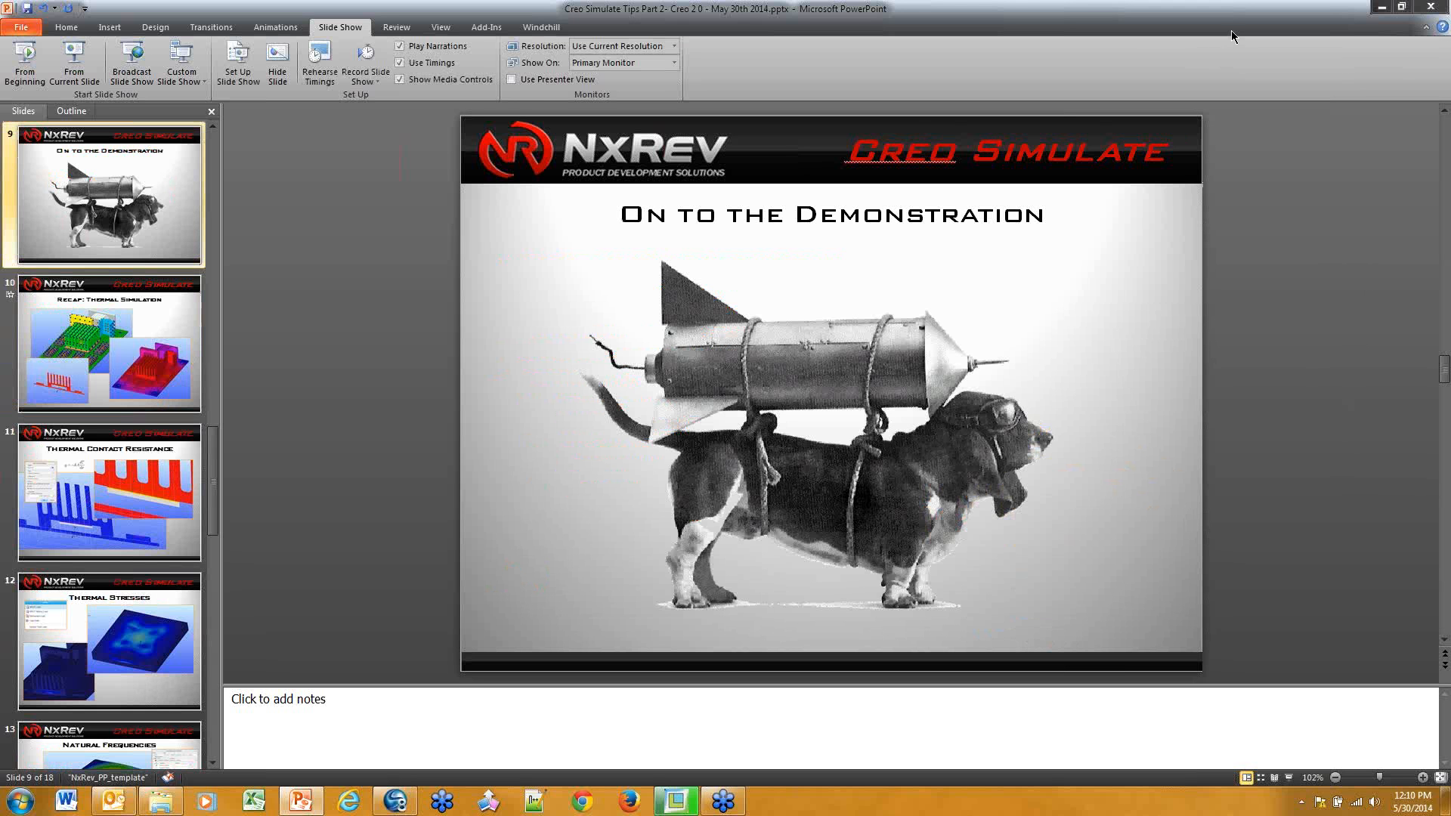
# Switch to Creo Parametric, expand CPU_INIT.ASM and highlight its heat sink, chip case, die bond and chip die parts in the model
pyautogui.click(676, 801)
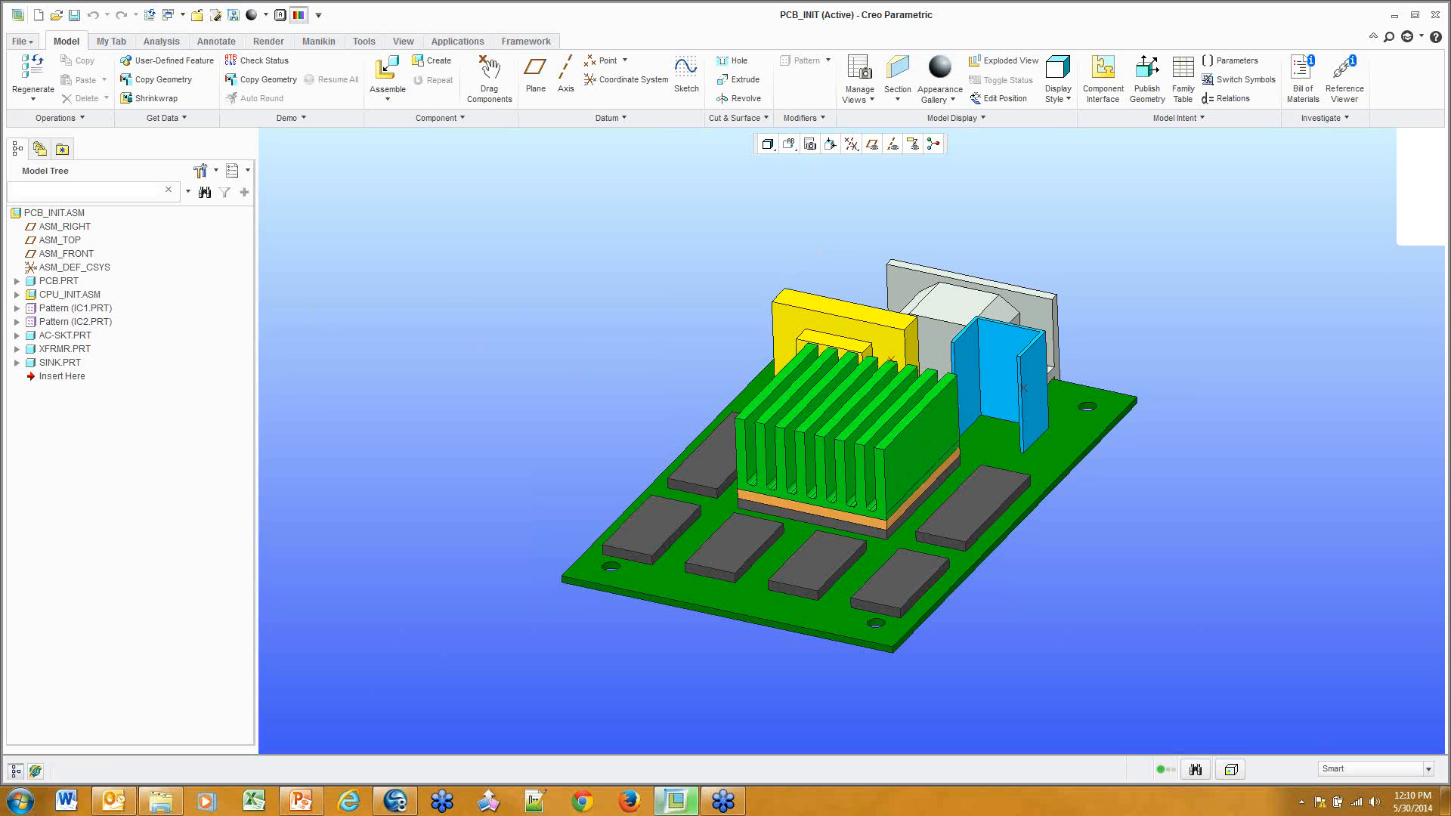
pyautogui.click(17, 295)
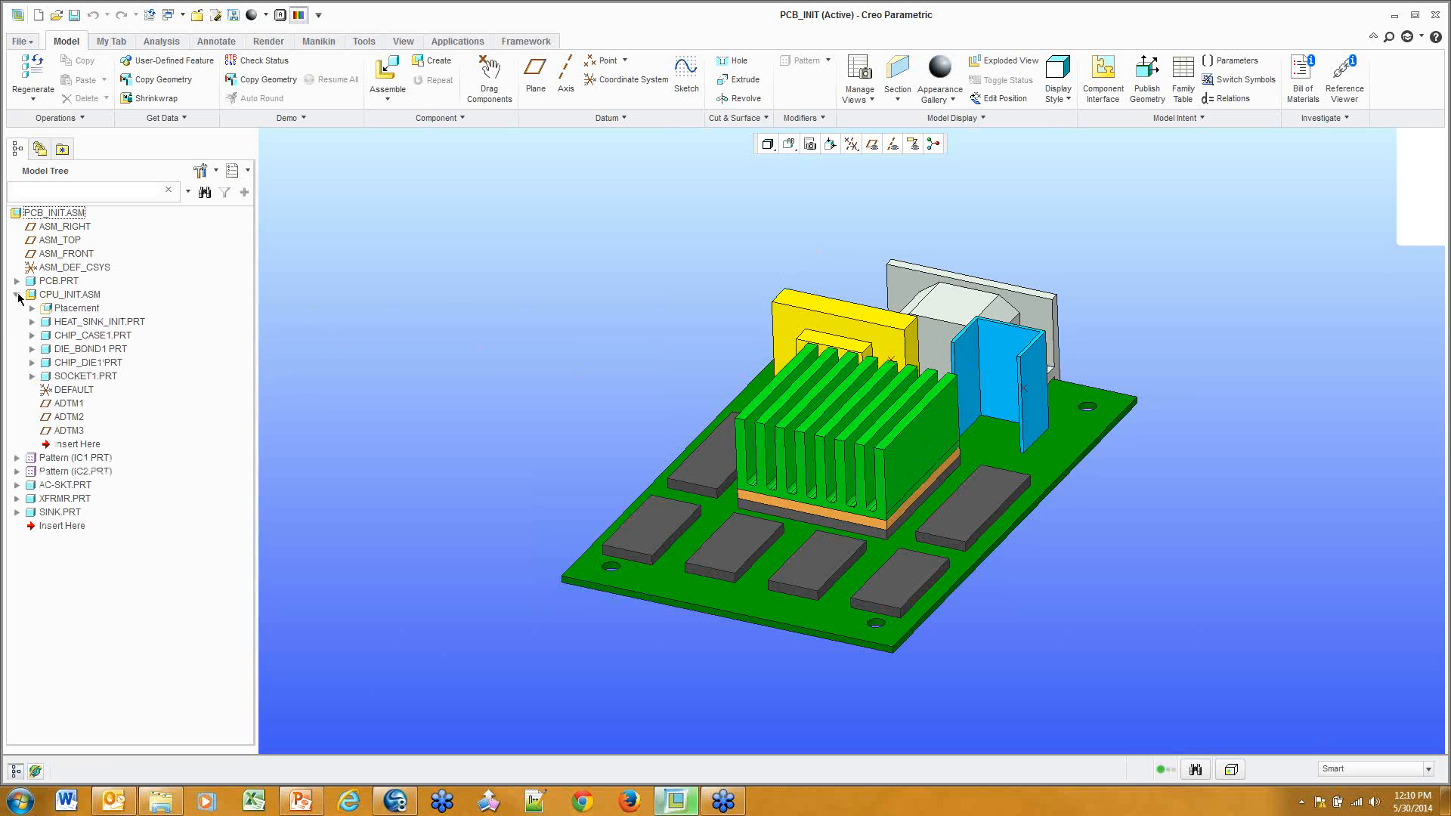
pyautogui.click(79, 324)
pyautogui.keyDown('shift'); pyautogui.click(81, 350); pyautogui.keyUp('shift')
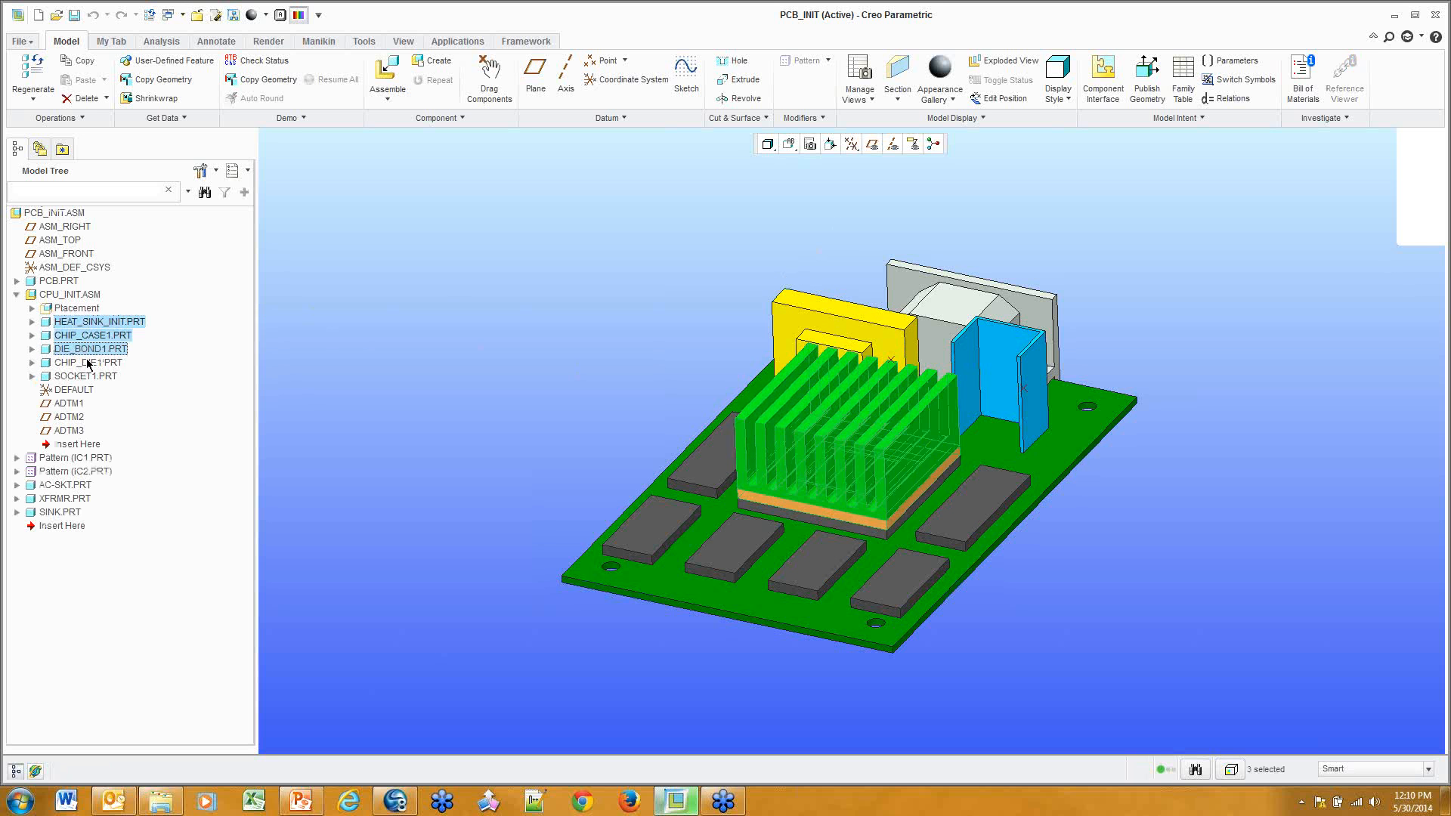
pyautogui.keyDown('shift'); pyautogui.click(89, 363); pyautogui.keyUp('shift')
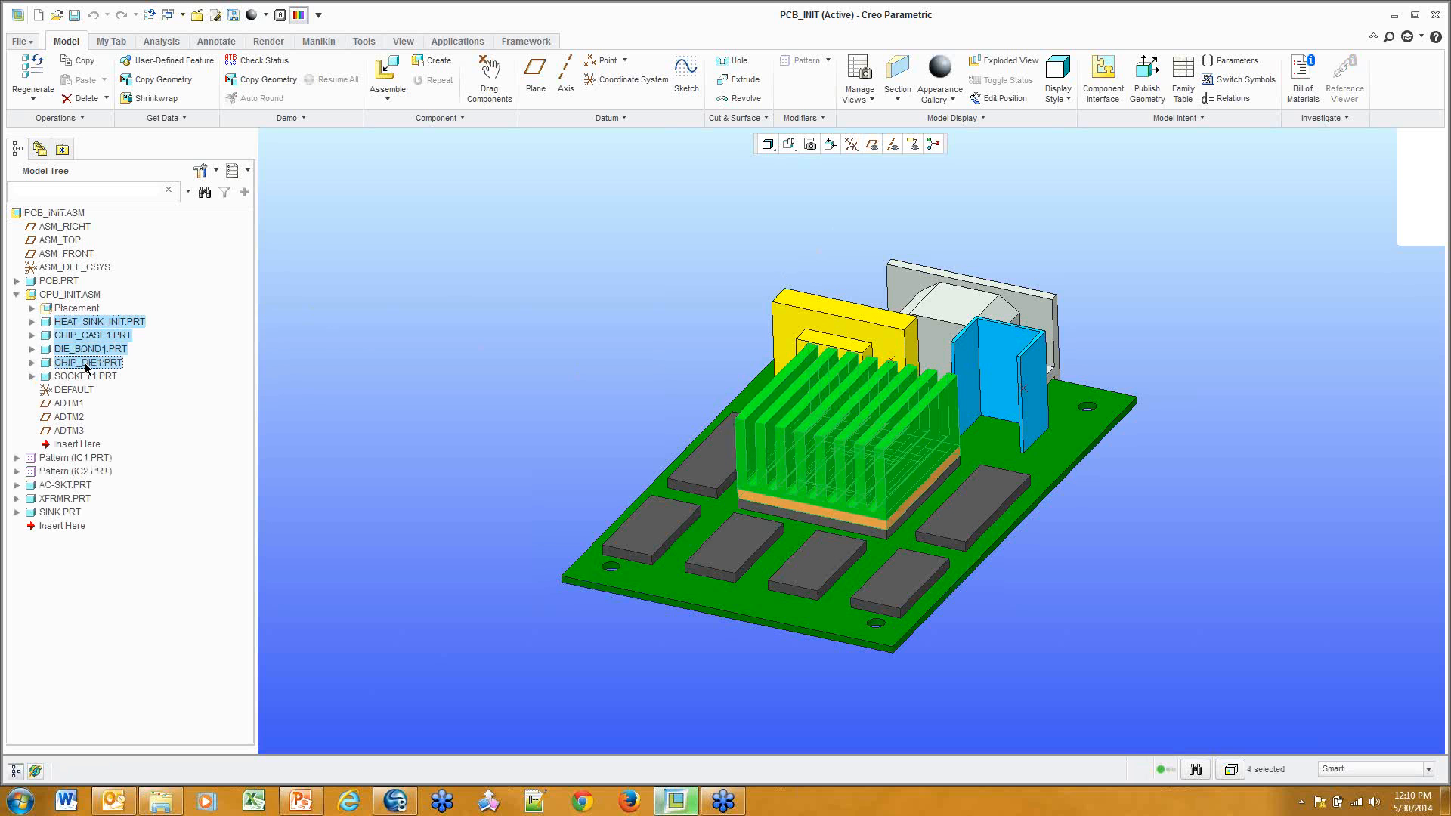
pyautogui.click(89, 364)
pyautogui.click(86, 350)
pyautogui.click(88, 364)
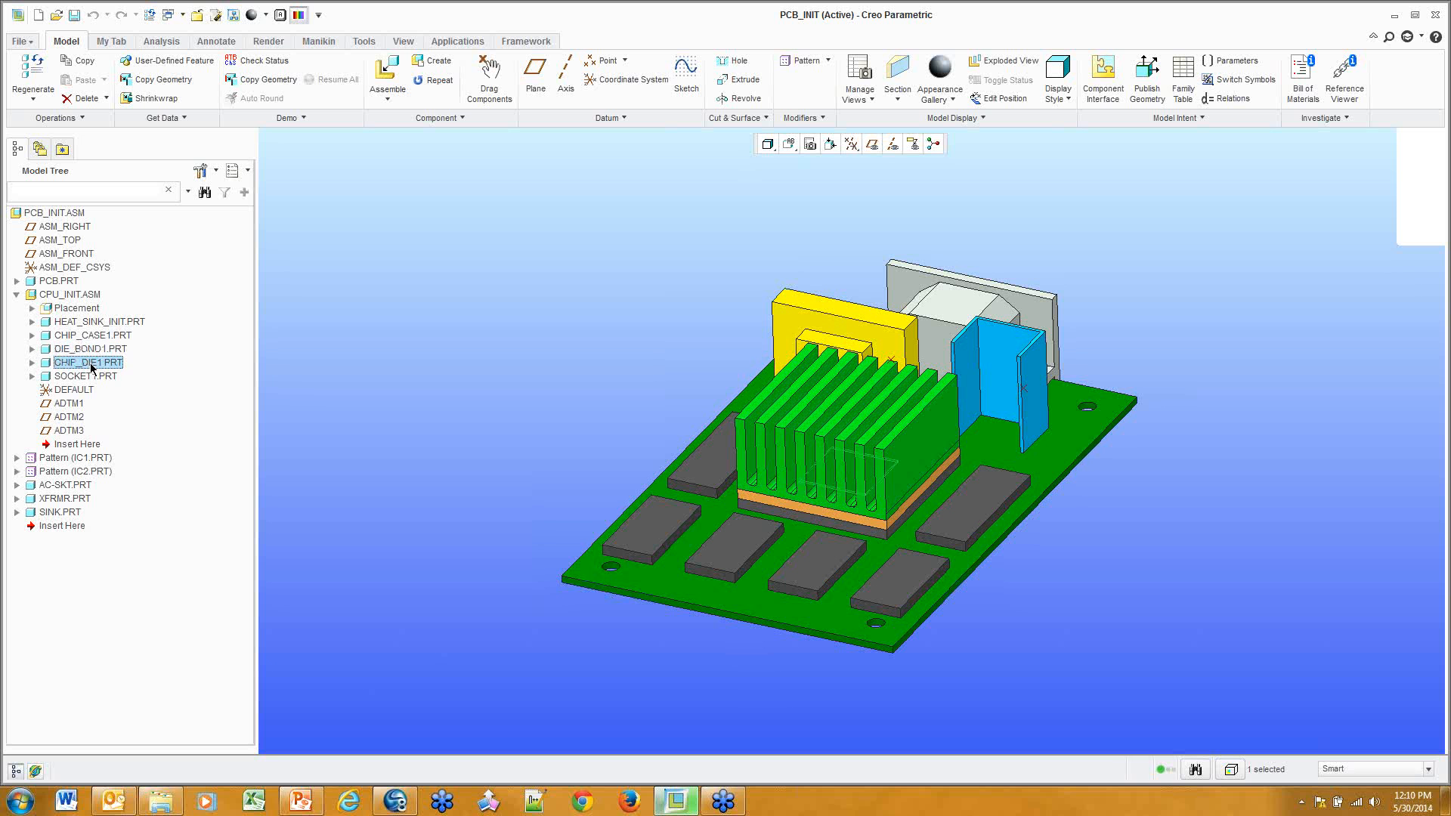
# Hide SOCKET1.PRT, CHIP_CASE1.PRT and HEAT_SINK_INIT.PRT in the CPU_INIT subassembly
pyautogui.click(91, 377)
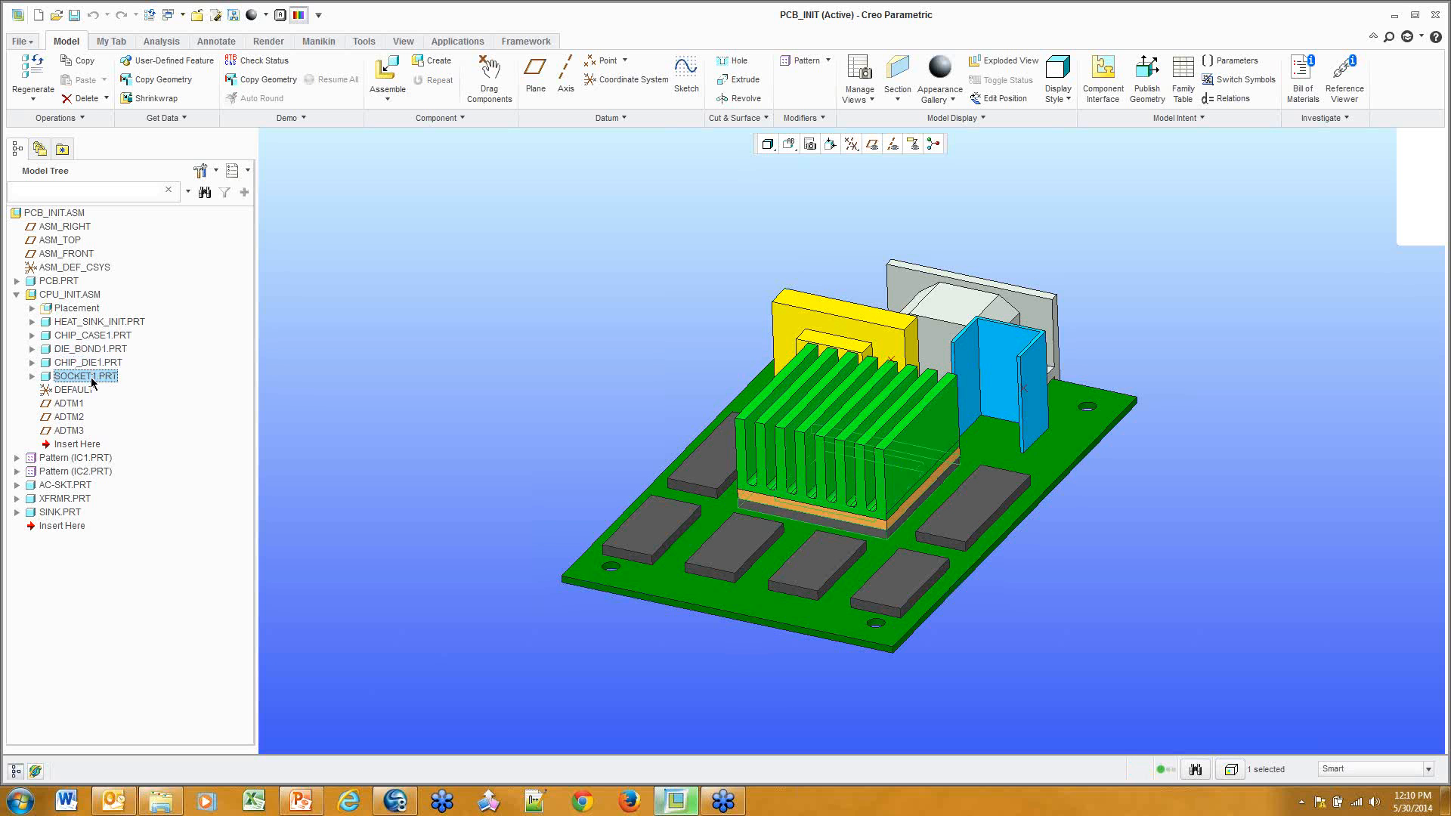
pyautogui.keyDown('ctrl'); pyautogui.click(87, 336); pyautogui.keyUp('ctrl')
pyautogui.keyDown('ctrl'); pyautogui.click(86, 322); pyautogui.keyUp('ctrl')
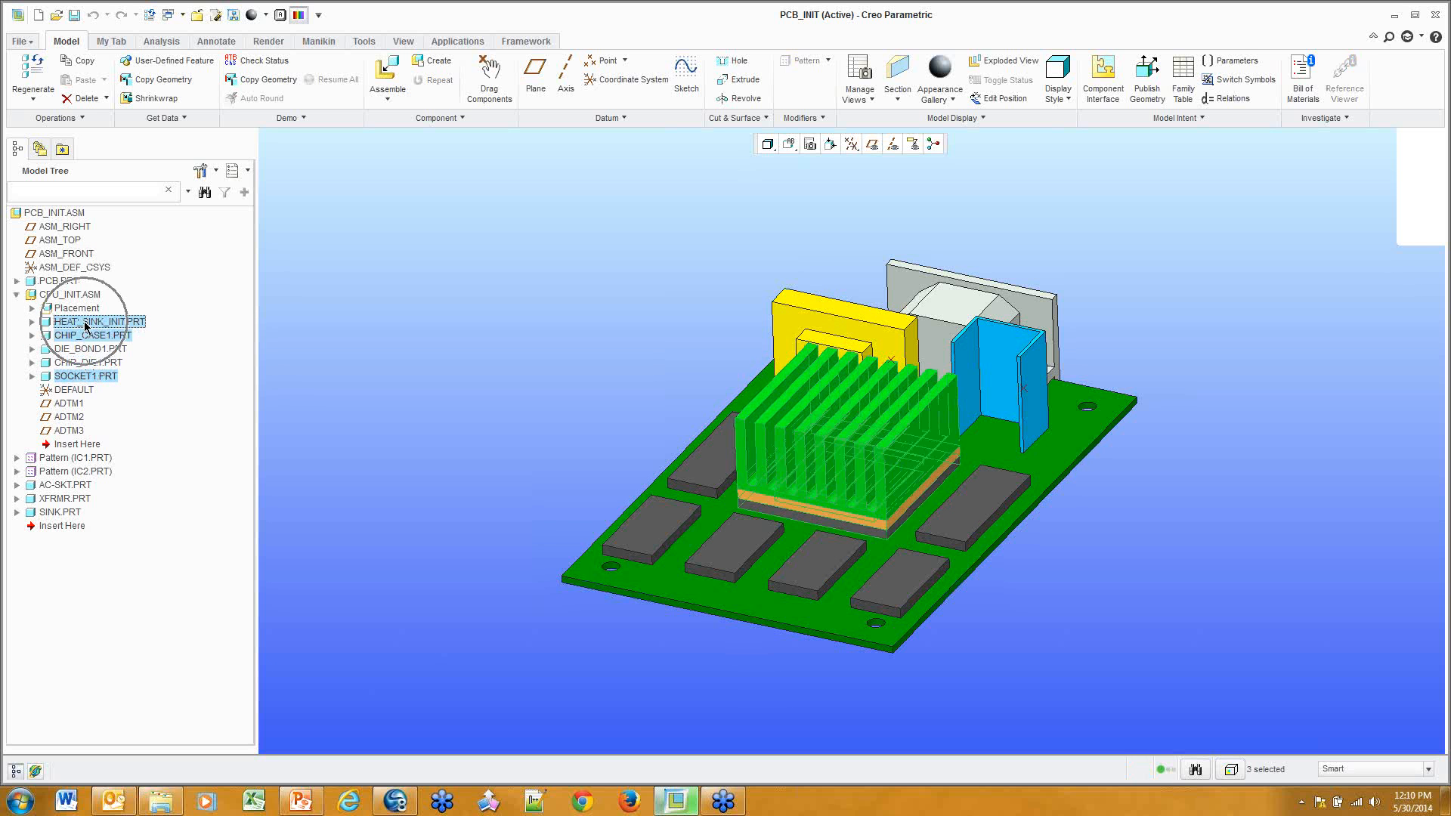
pyautogui.rightClick(86, 324)
pyautogui.click(163, 460)
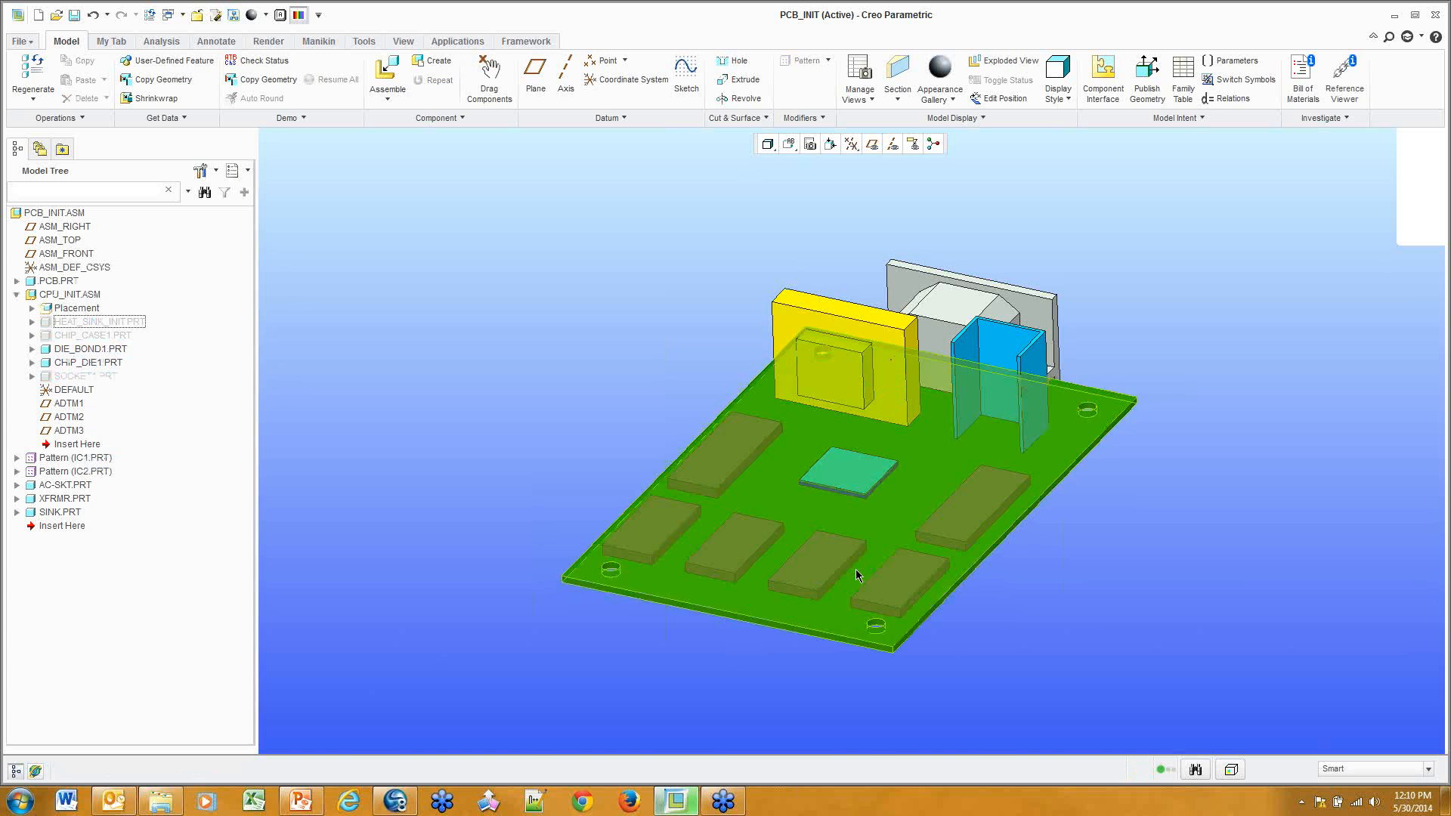
# Examine the exposed chip die up close and highlight the thin die bond layer on it
pyautogui.scroll(5, 830, 473)
pyautogui.scroll(5, 830, 473)
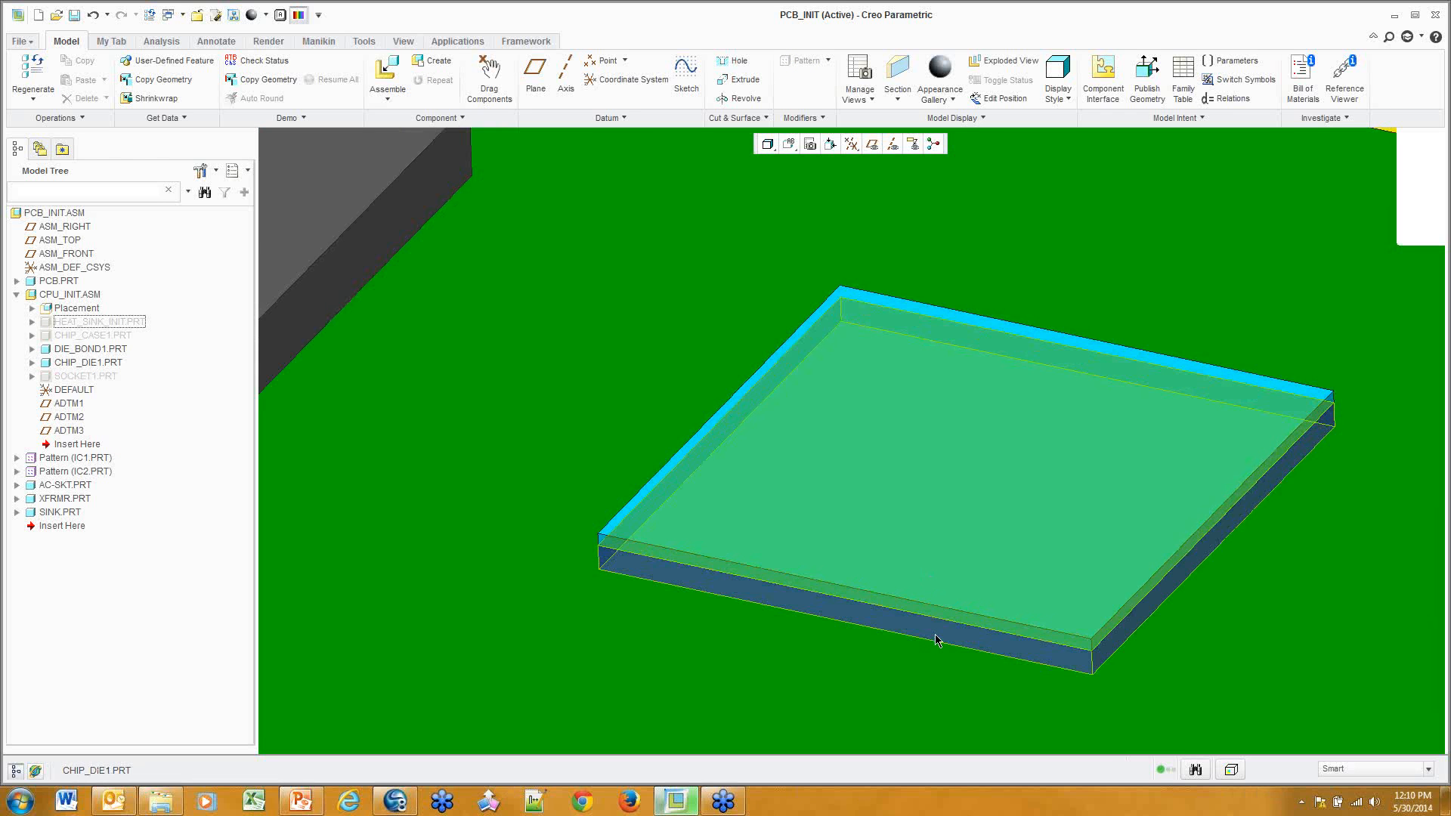
pyautogui.click(963, 487)
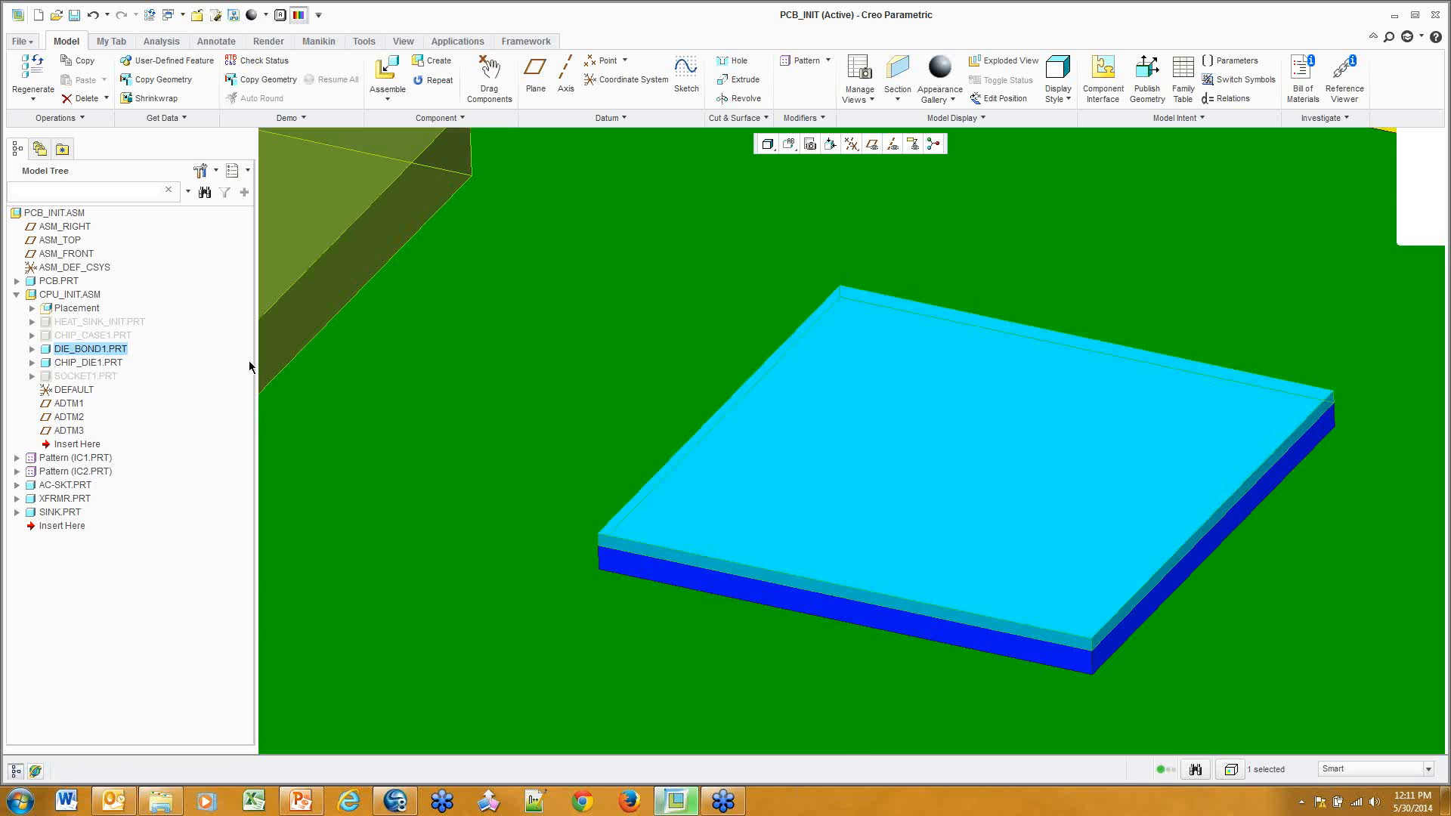
# Unhide HEAT_SINK_INIT.PRT, CHIP_CASE1.PRT and SOCKET1.PRT and bring the whole board back into view
pyautogui.click(114, 327)
pyautogui.keyDown('ctrl'); pyautogui.click(92, 334); pyautogui.keyUp('ctrl')
pyautogui.keyDown('ctrl'); pyautogui.click(85, 376); pyautogui.keyUp('ctrl')
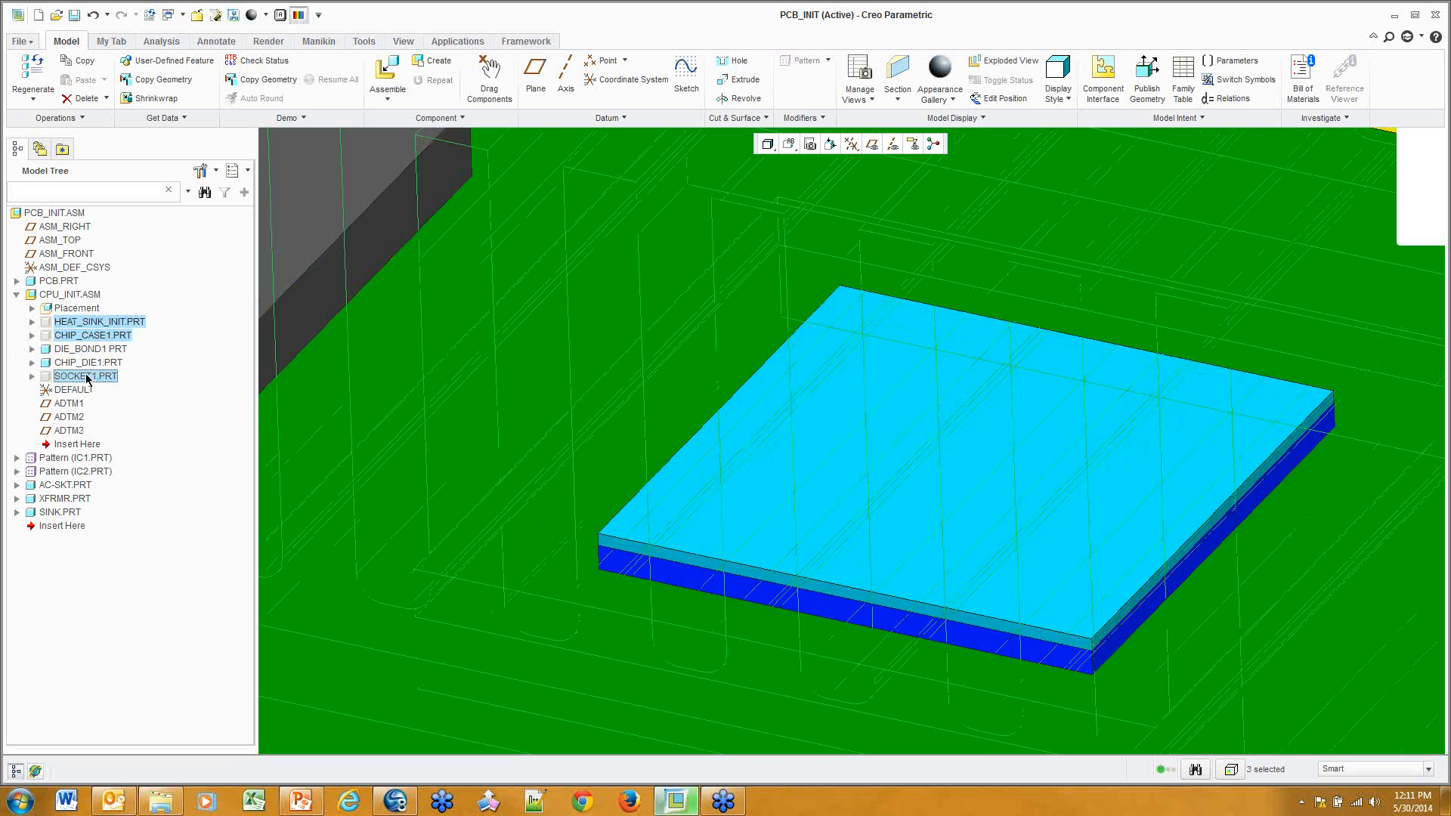
pyautogui.rightClick(87, 376)
pyautogui.click(139, 514)
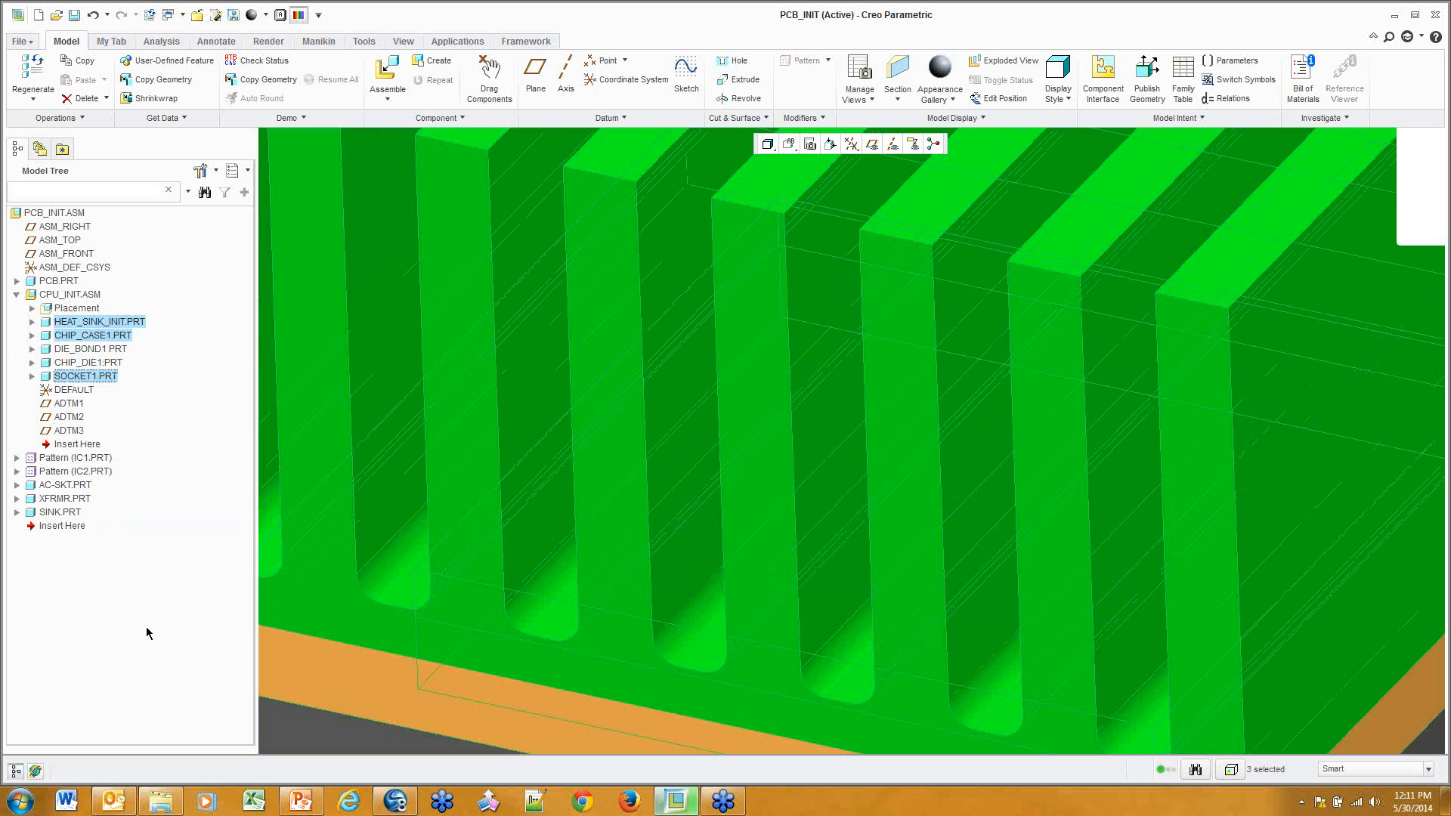
pyautogui.scroll(9, 696, 473)
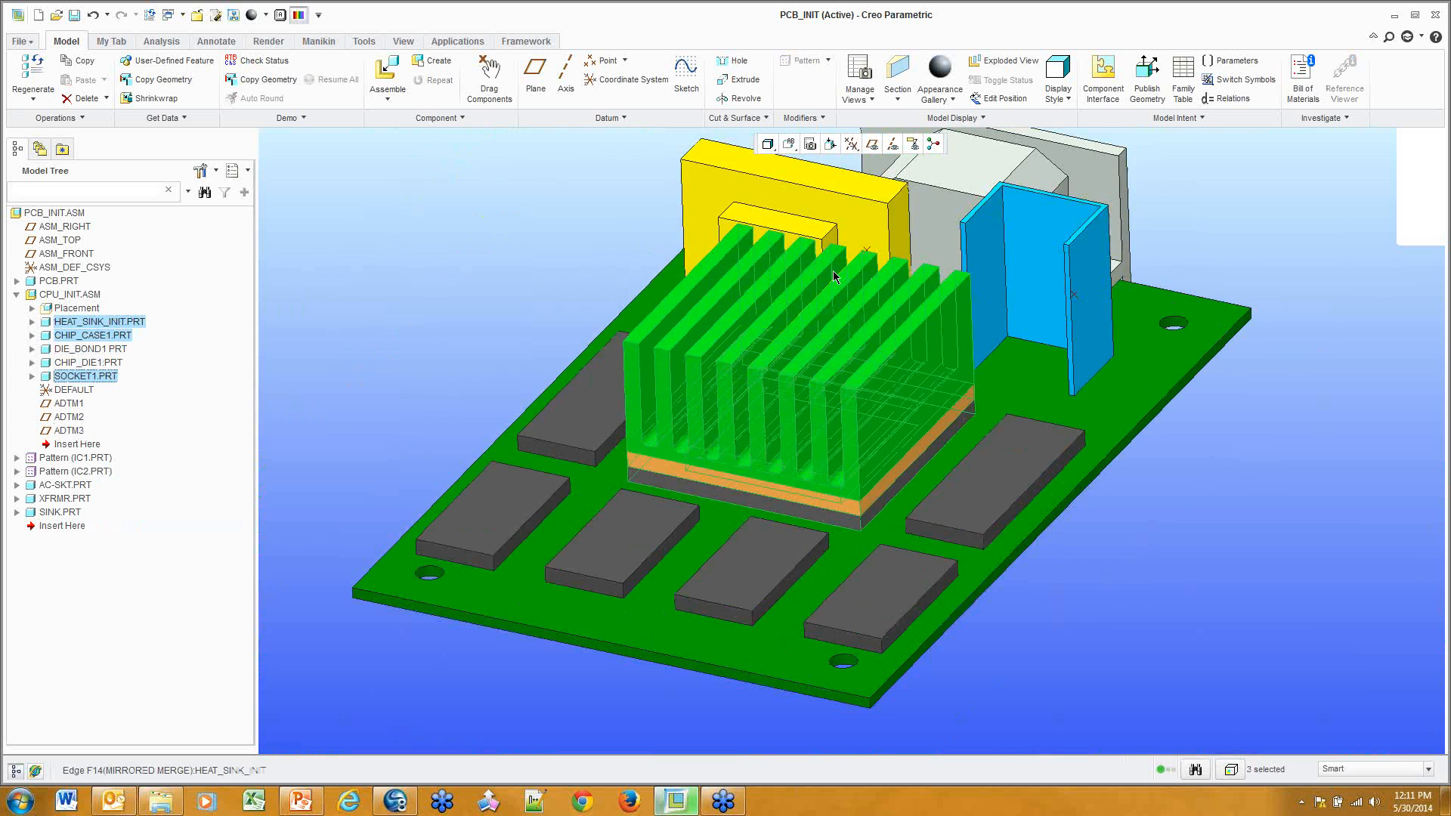
pyautogui.keyDown('shift'); pyautogui.moveTo(853, 281); pyautogui.dragTo(852, 339, button='middle'); pyautogui.keyUp('shift')
# Review the ribbon customization options offered for the overflow and displayed commands of the Datum group
pyautogui.click(460, 44)
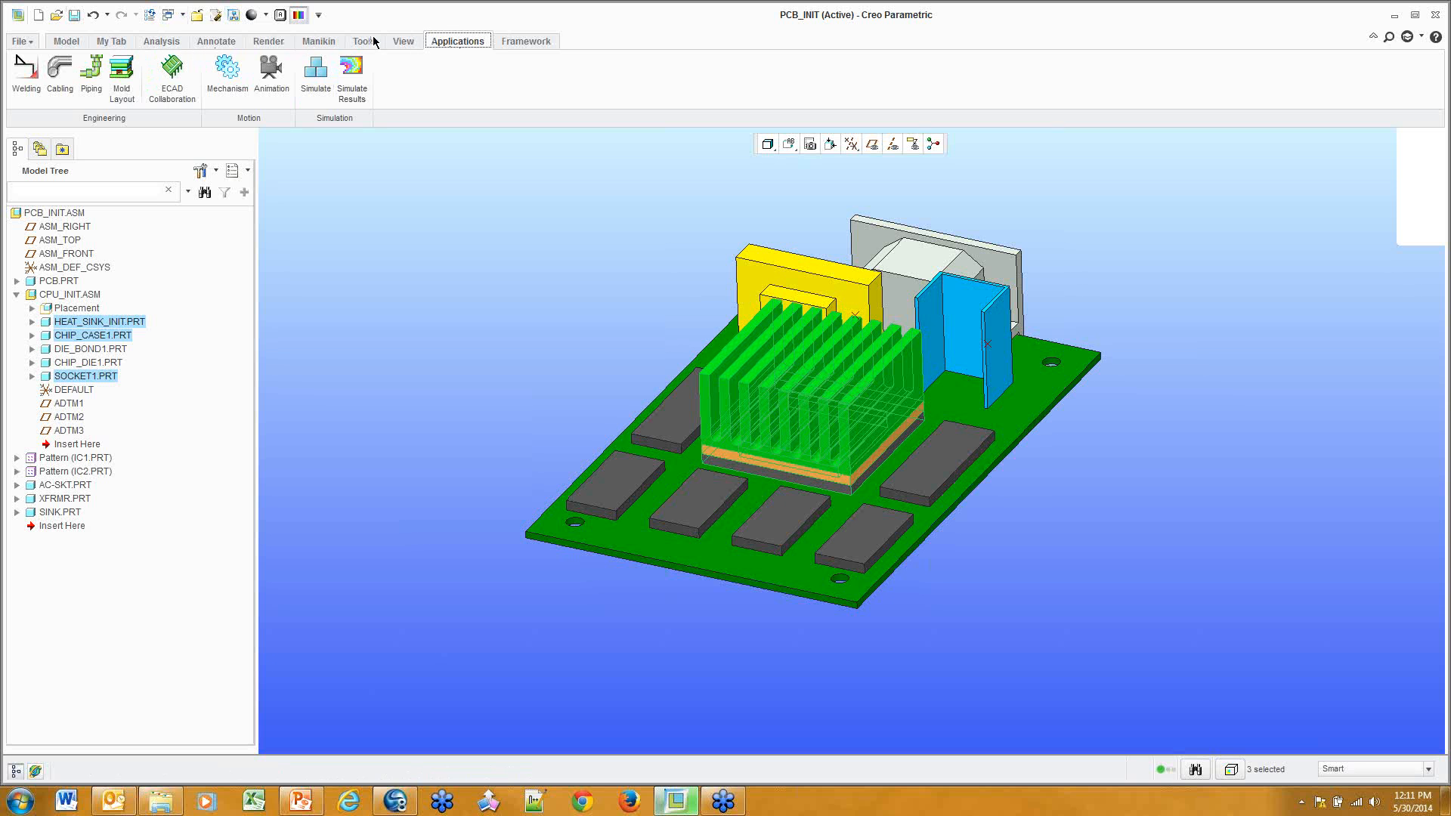
pyautogui.click(66, 41)
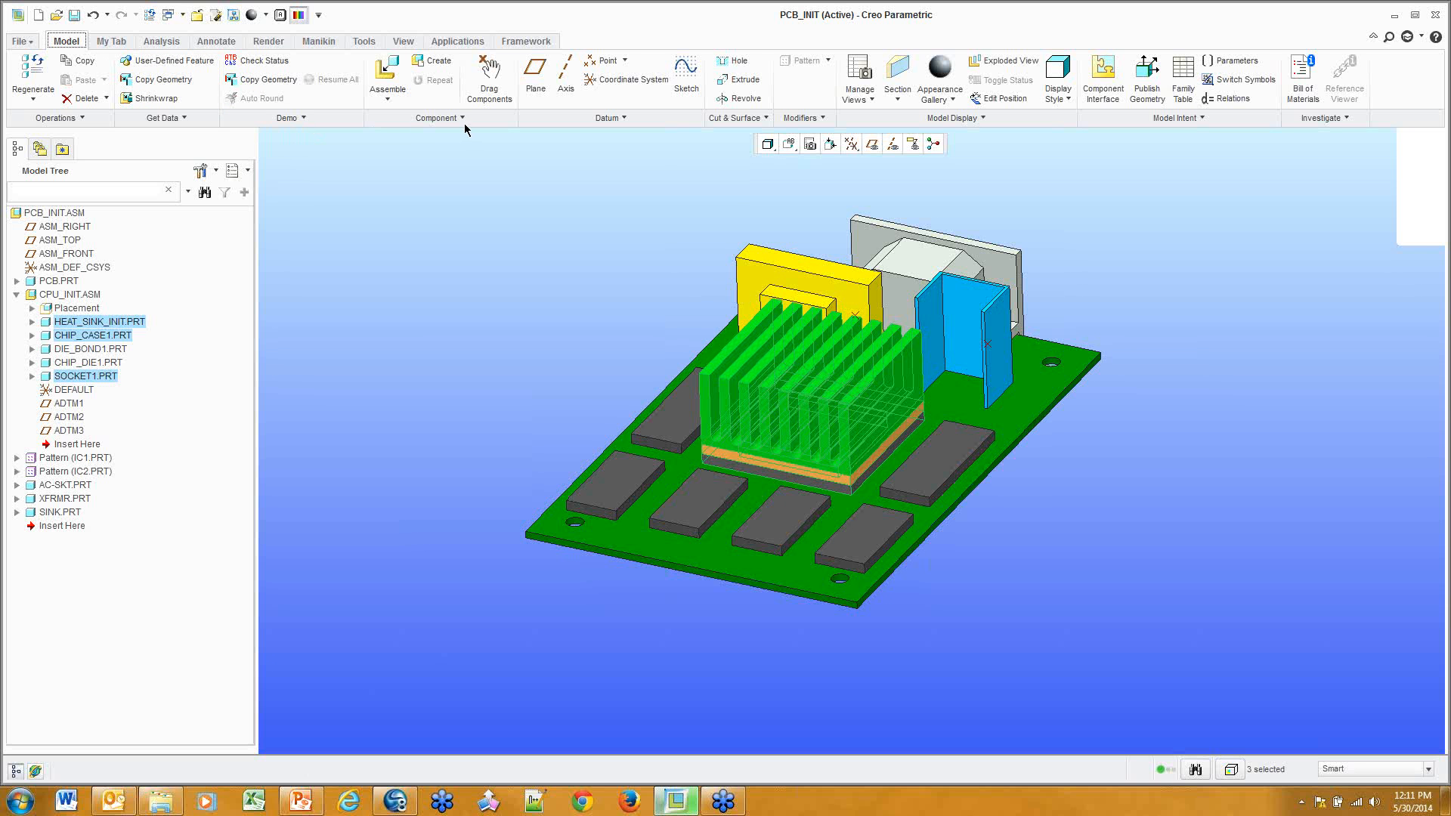
pyautogui.click(624, 120)
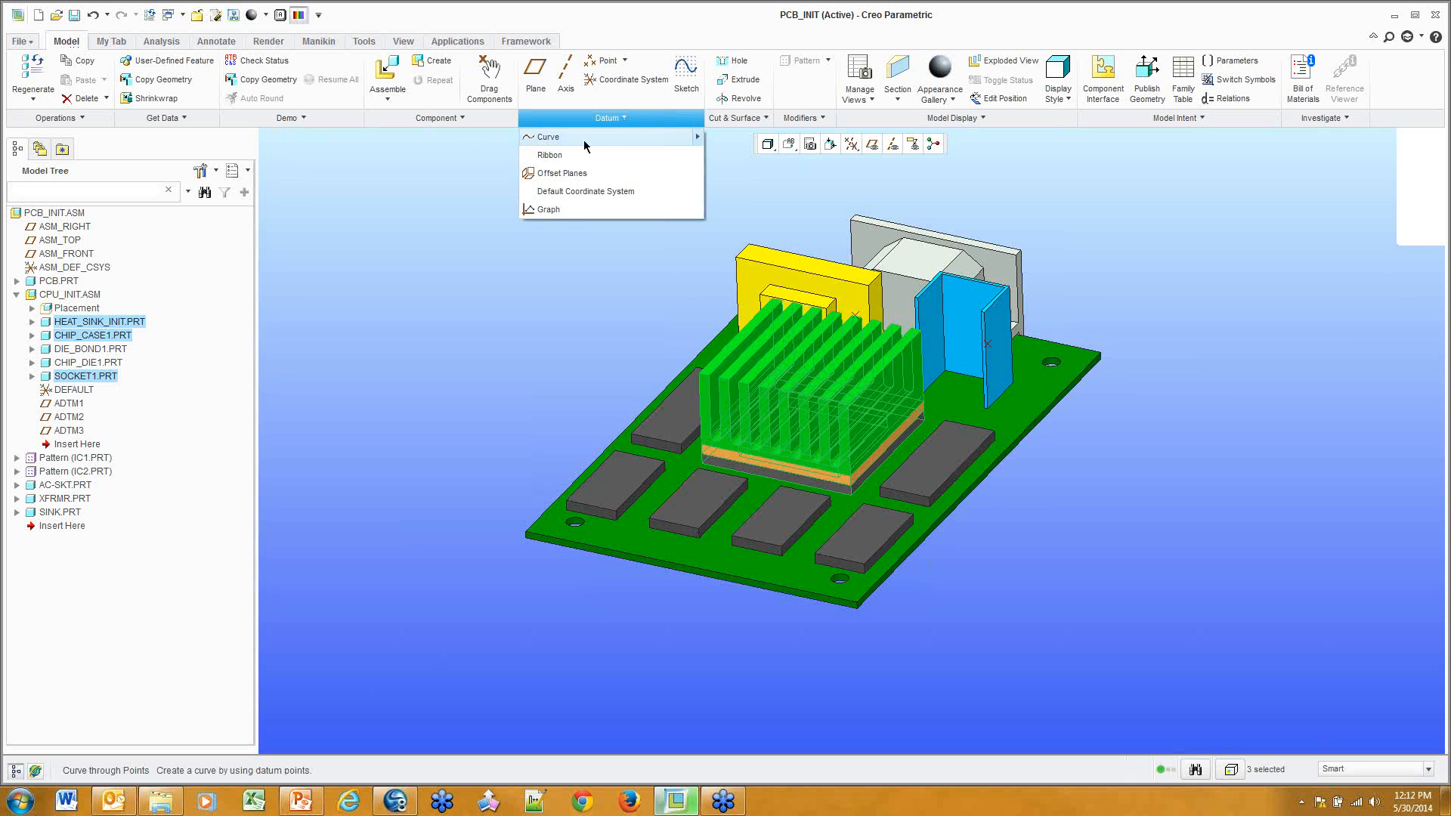
pyautogui.rightClick(553, 149)
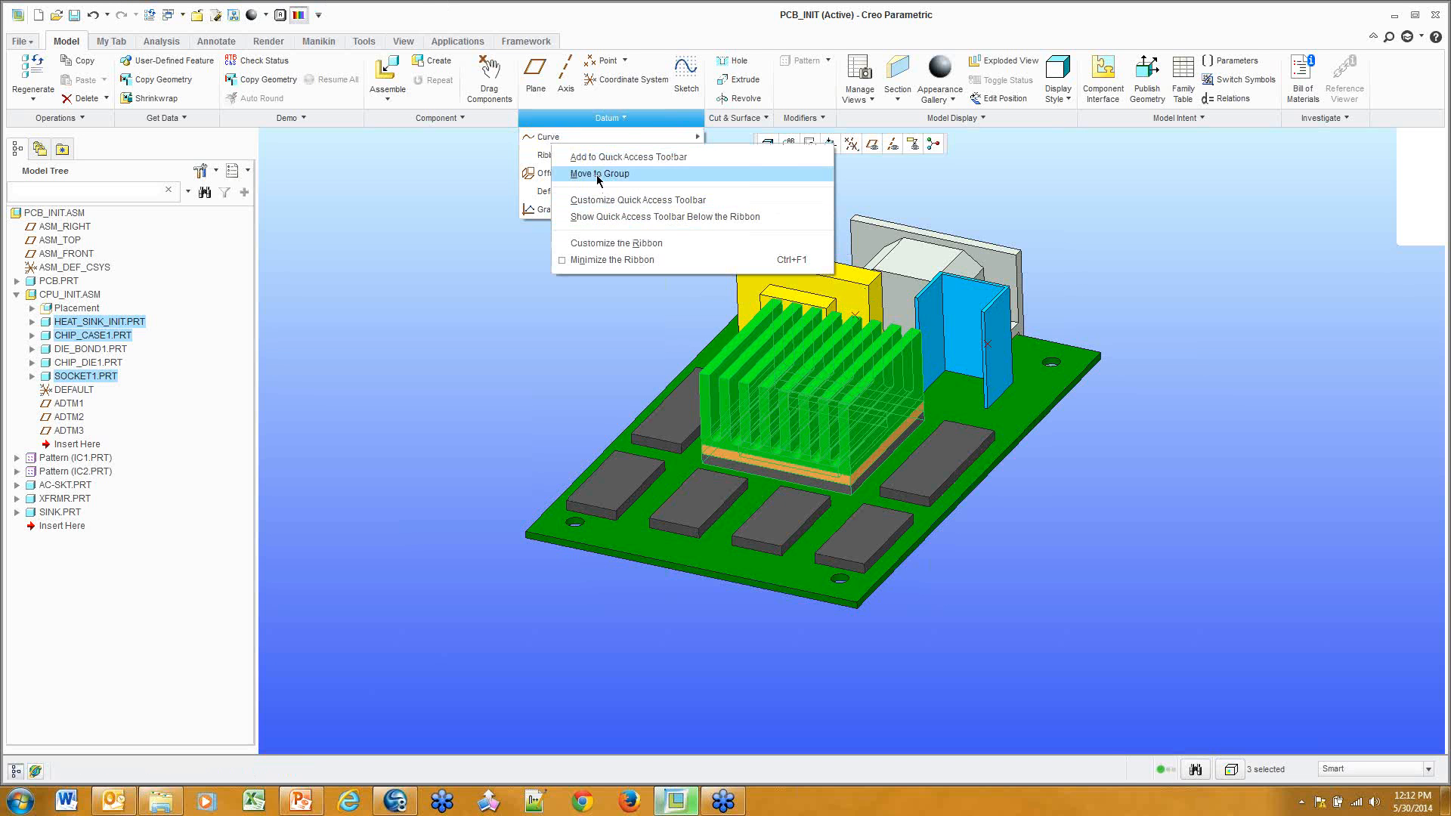
pyautogui.click(492, 180)
pyautogui.rightClick(569, 75)
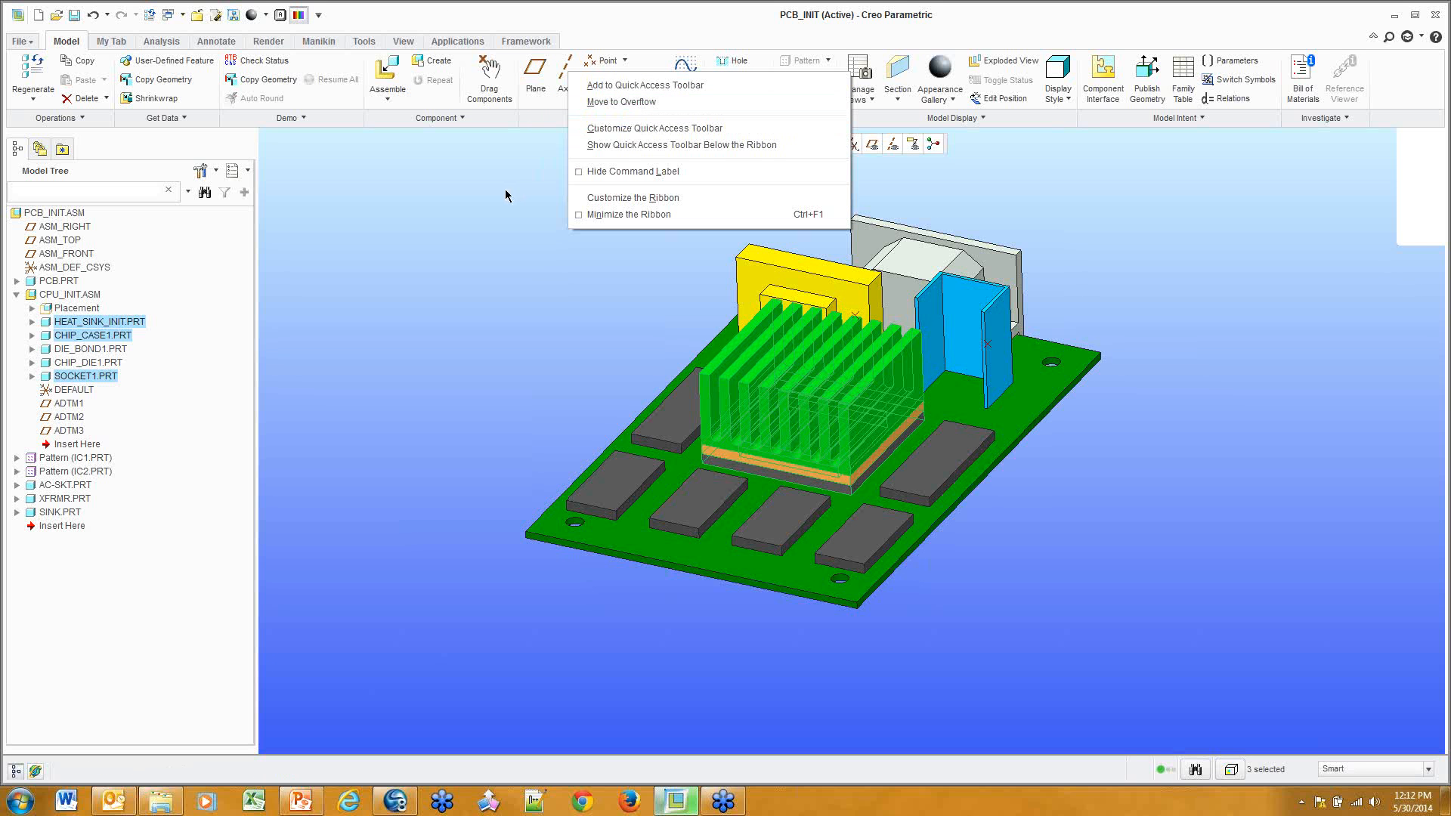
# Open the Quick Access Toolbar customization, view the export of all ribbon and toolbar customizations, and cancel the export
pyautogui.click(618, 133)
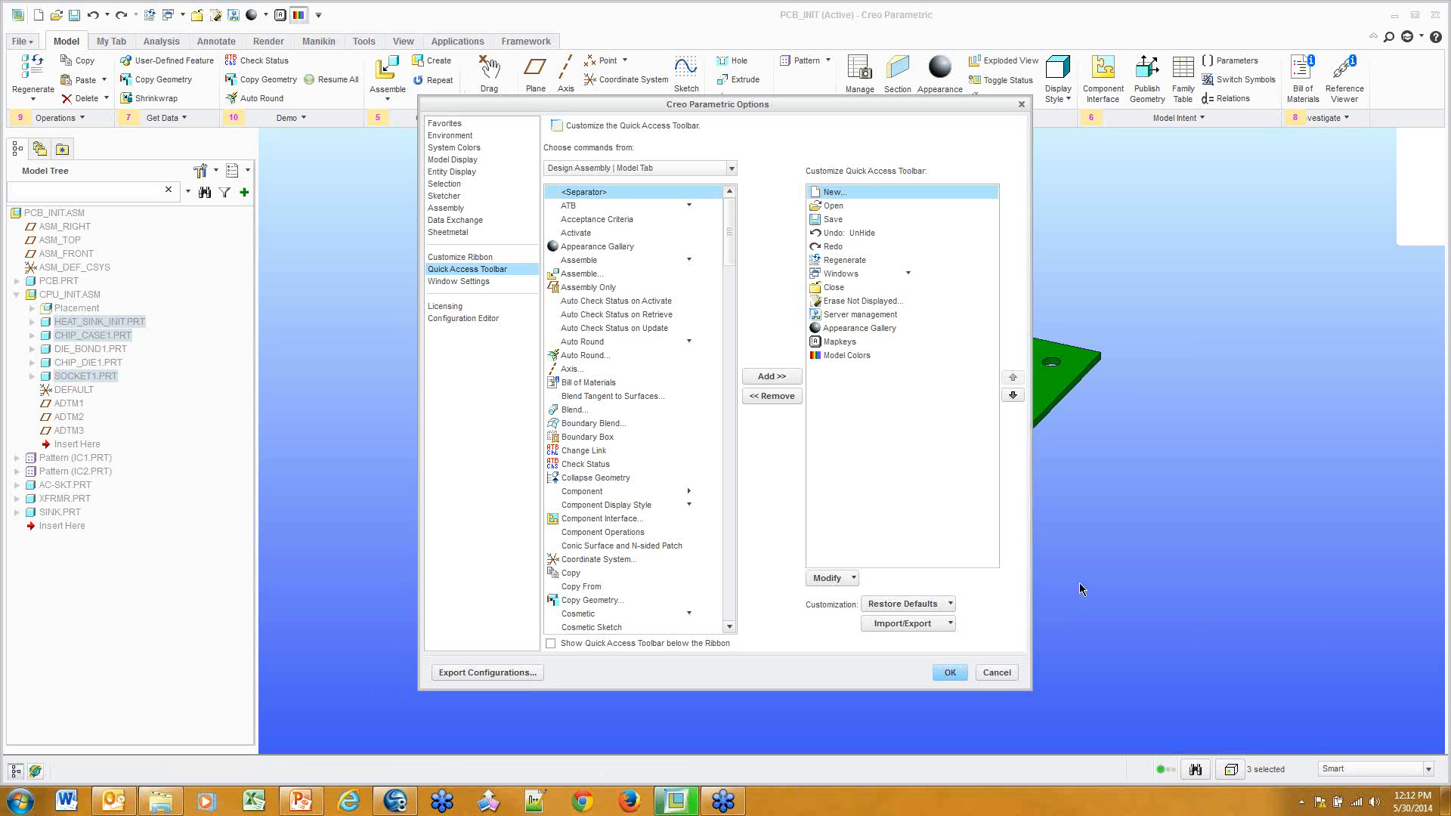
pyautogui.click(932, 626)
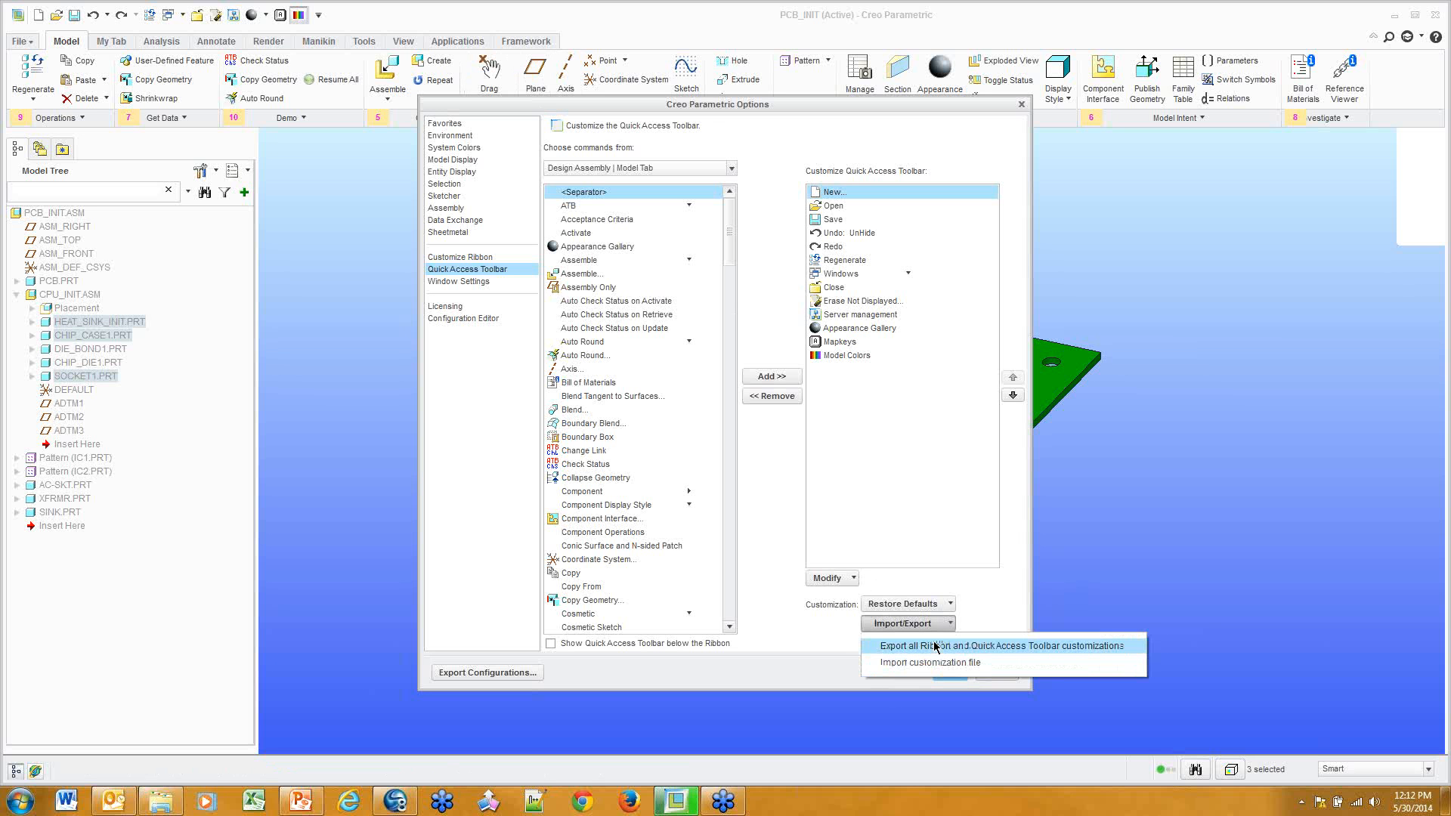
pyautogui.click(935, 646)
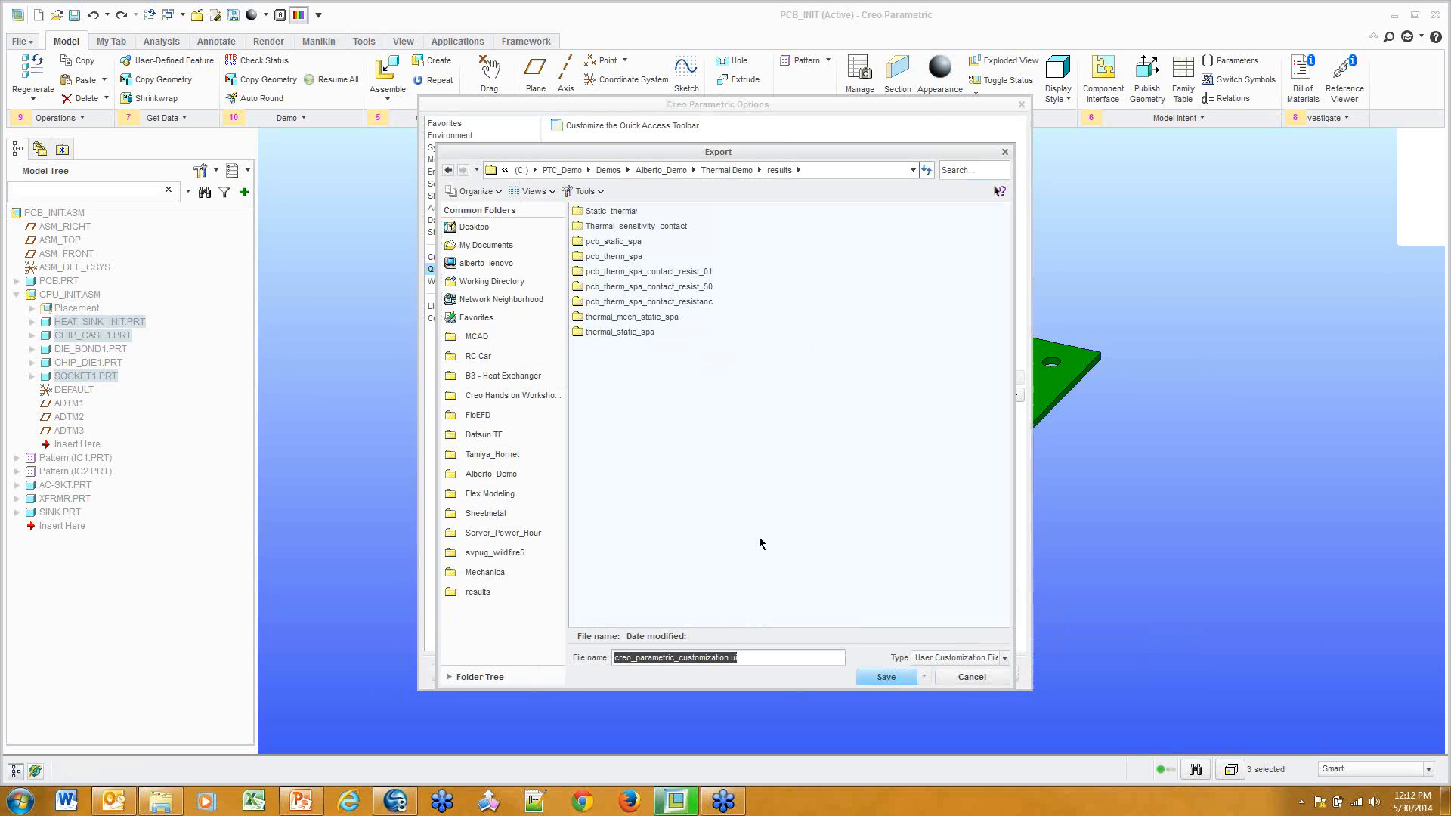
pyautogui.click(970, 675)
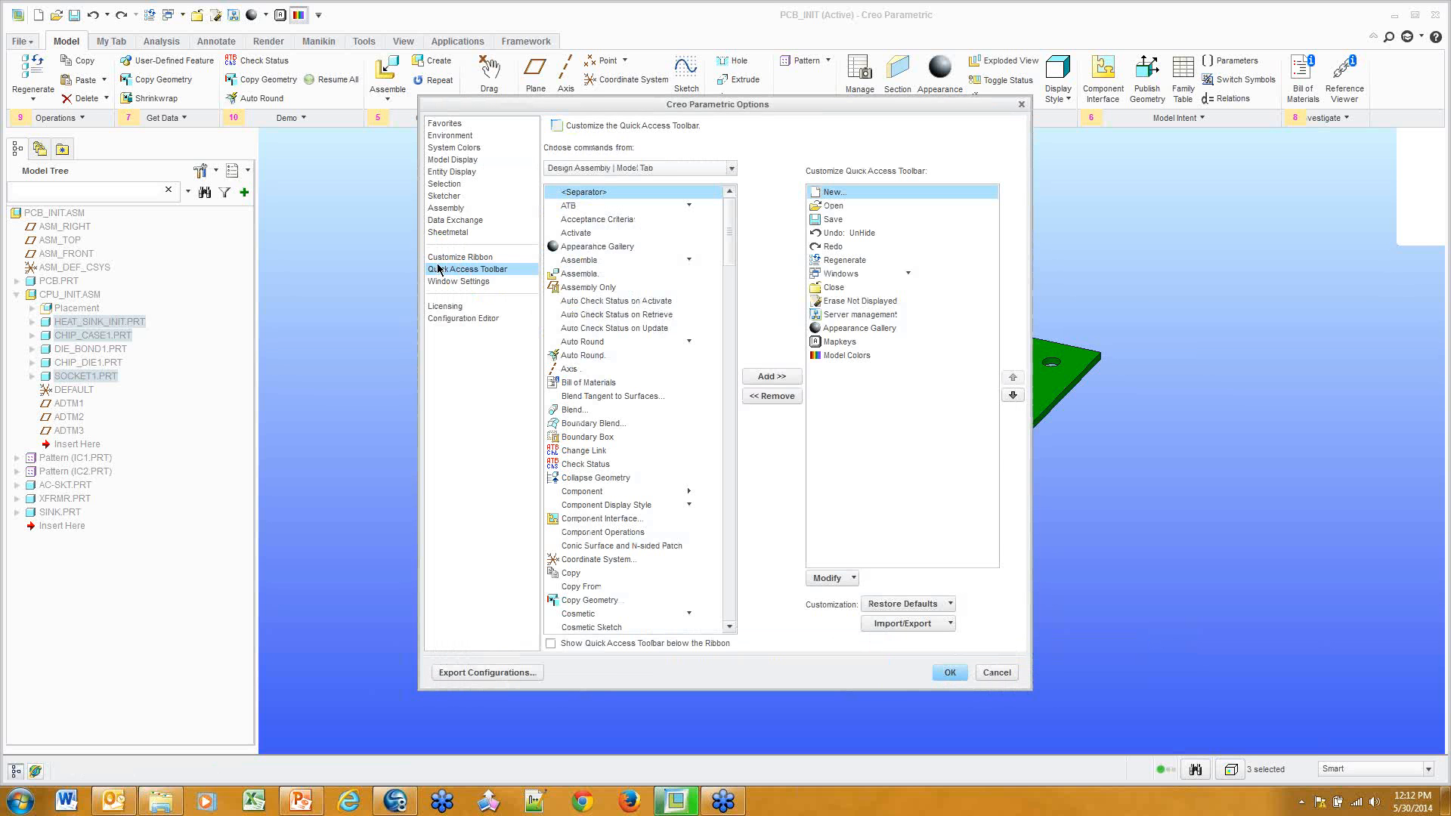
# Find configuration options with the keyword "customization" in the Configuration Editor and select load_ui_customization_run_dir
pyautogui.click(458, 318)
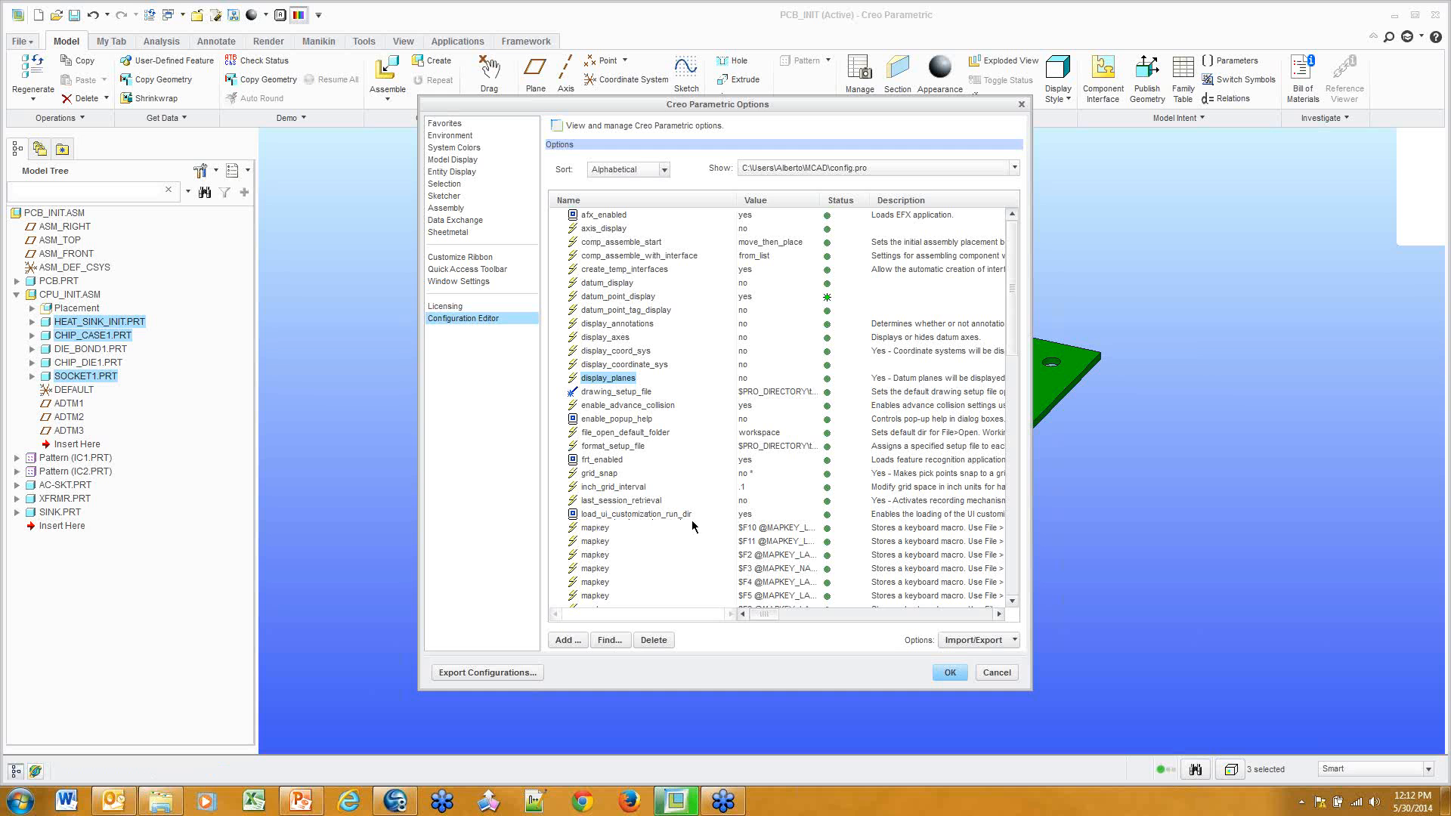
pyautogui.click(610, 640)
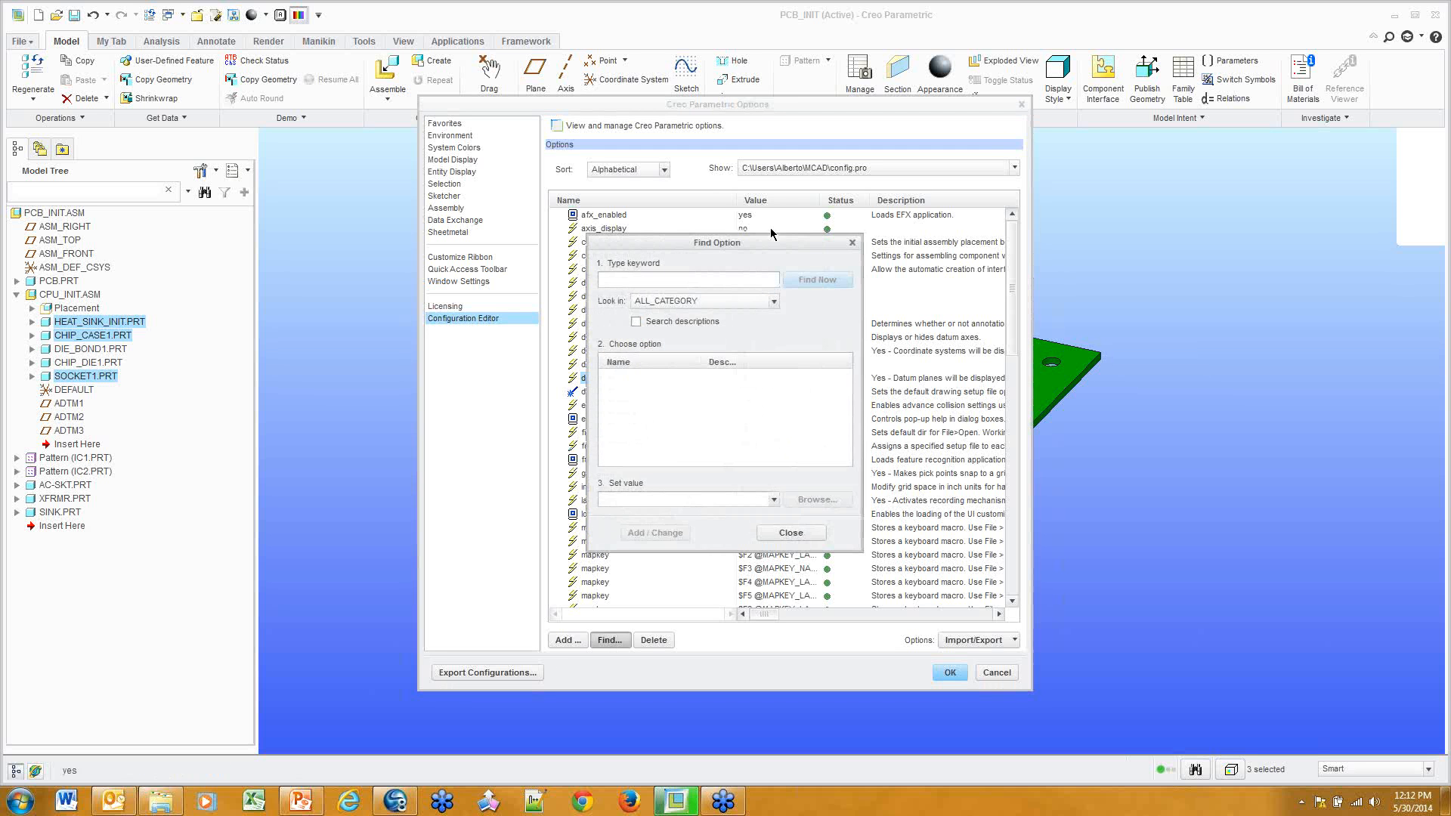
pyautogui.click(734, 277)
pyautogui.write('cu')
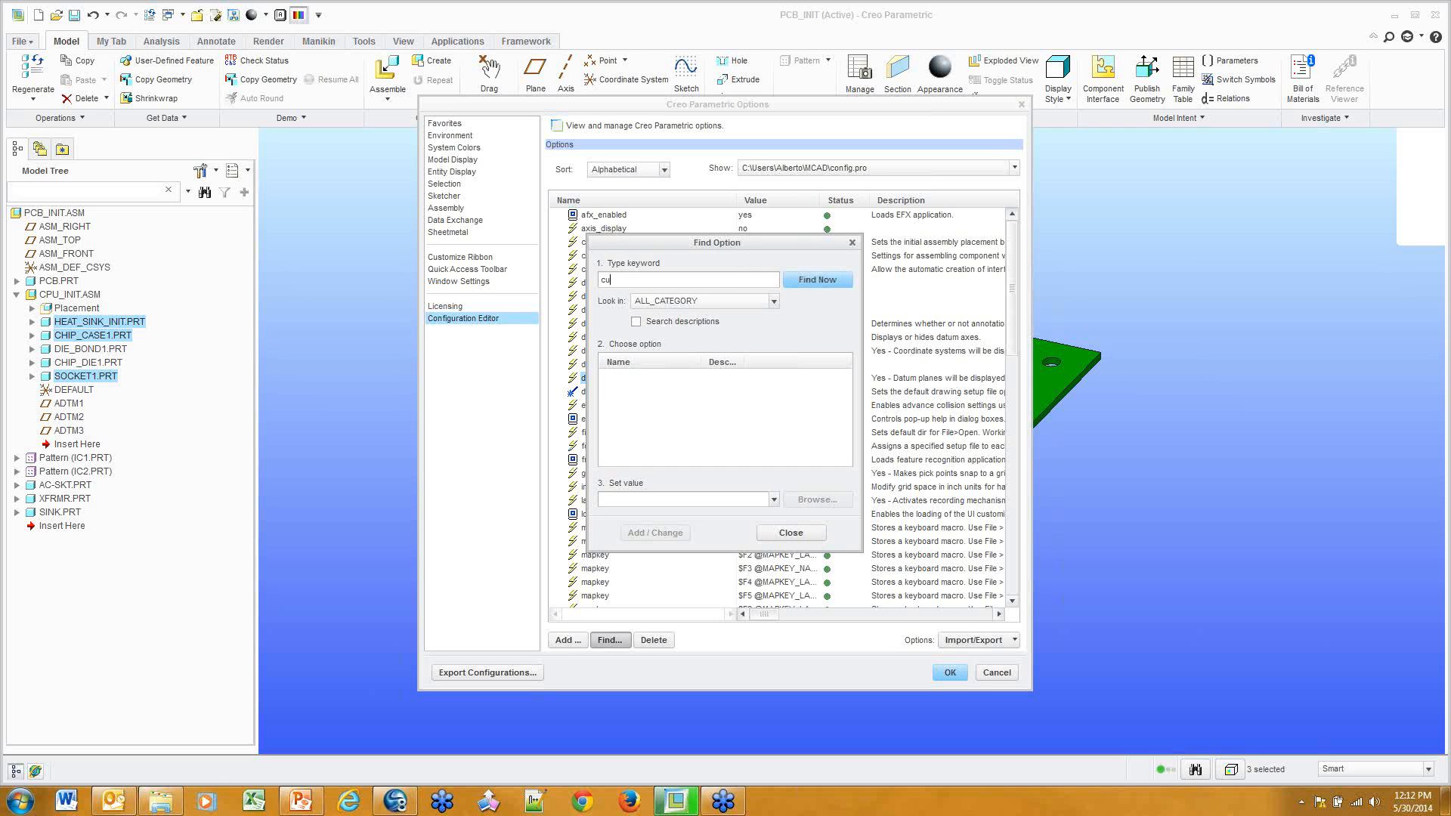
pyautogui.write('stomization:')
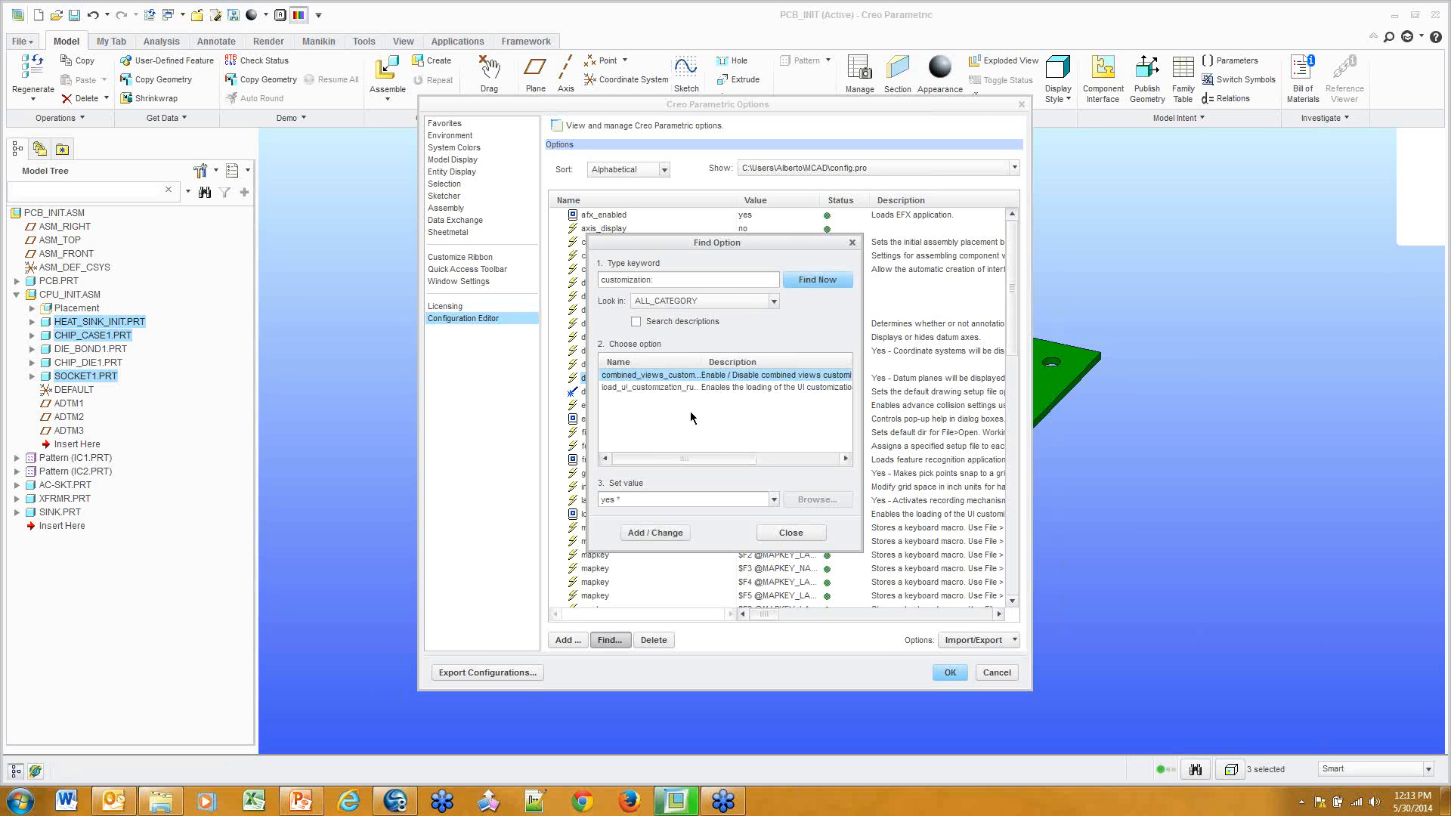
pyautogui.click(694, 388)
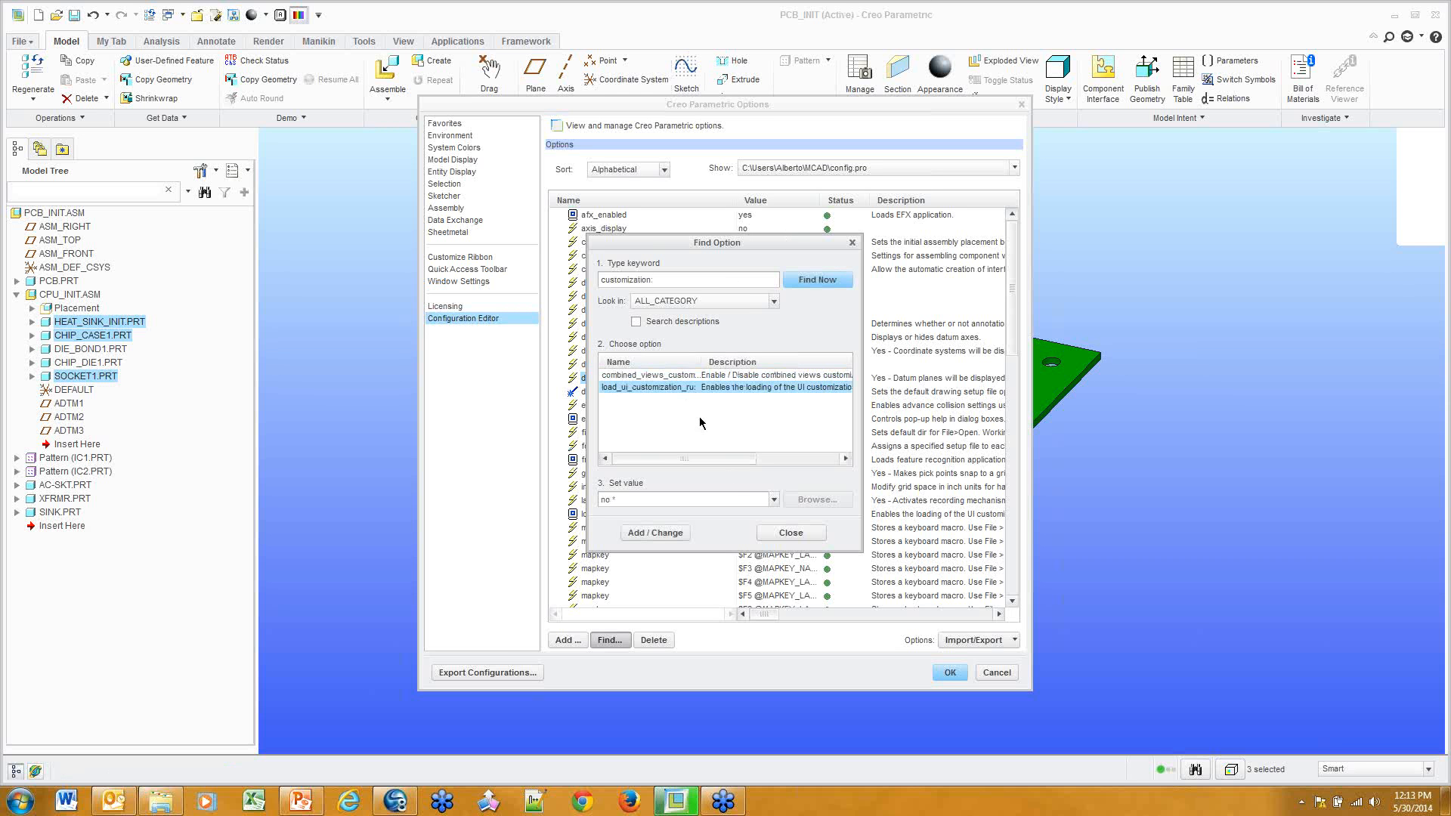
# Check the available values of load_ui_customization_run_dir and close the options without saving changes
pyautogui.click(773, 499)
pyautogui.click(743, 528)
pyautogui.click(818, 536)
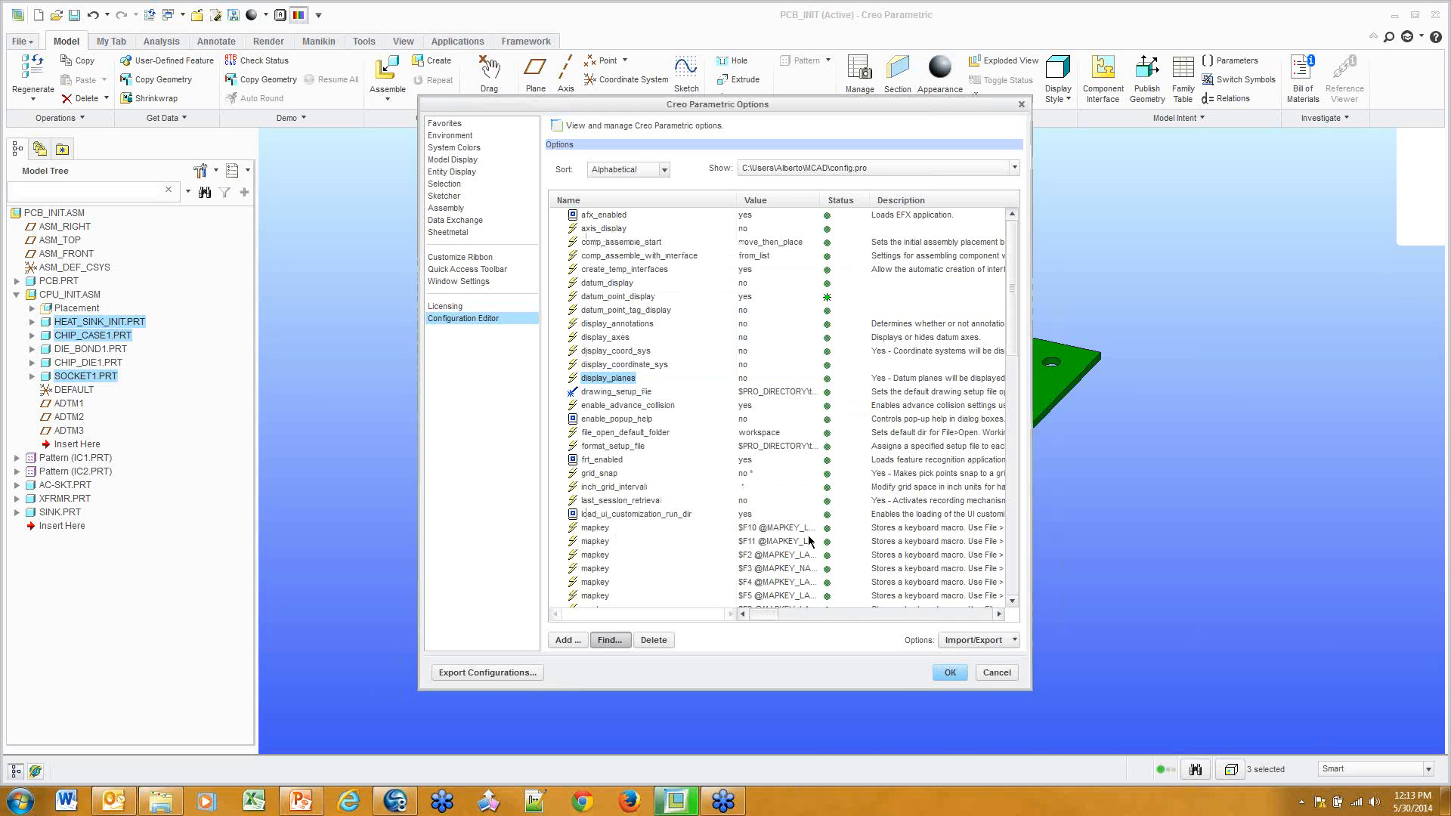
pyautogui.click(997, 673)
# Start Simulate on the PCB assembly, view the Structure Mode setup, and activate Thermal Mode
pyautogui.click(461, 43)
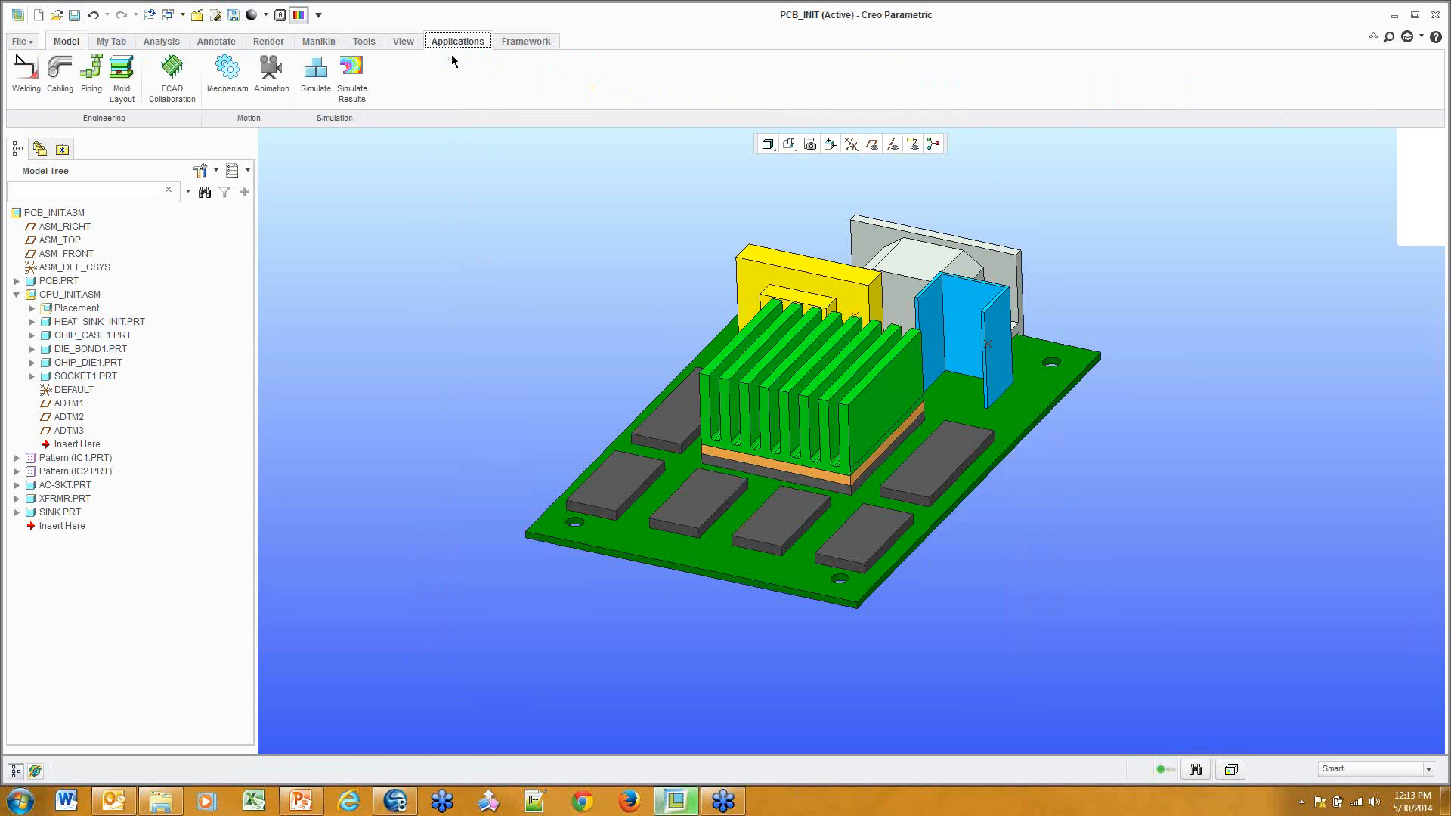
pyautogui.click(316, 75)
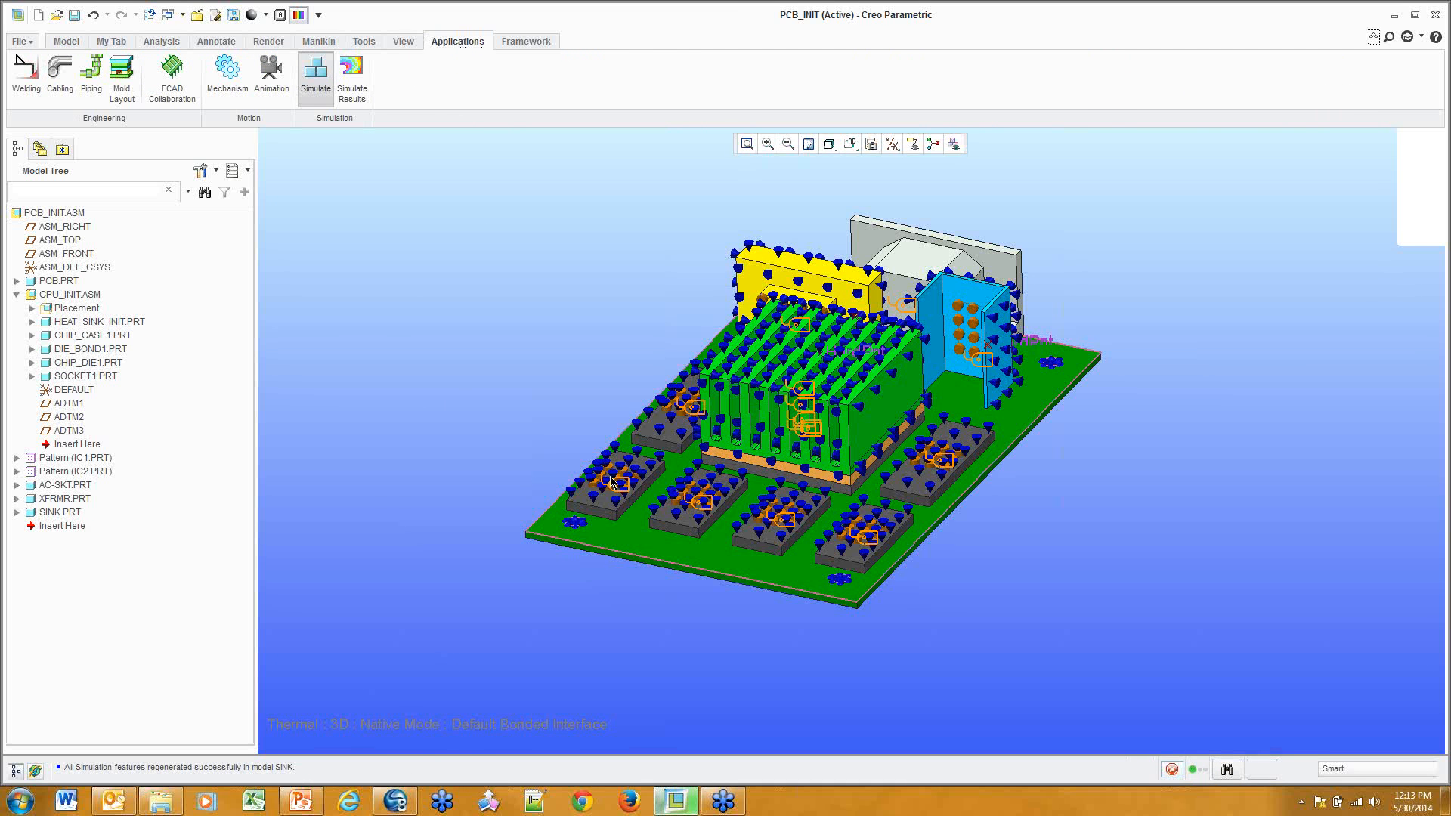
pyautogui.click(25, 77)
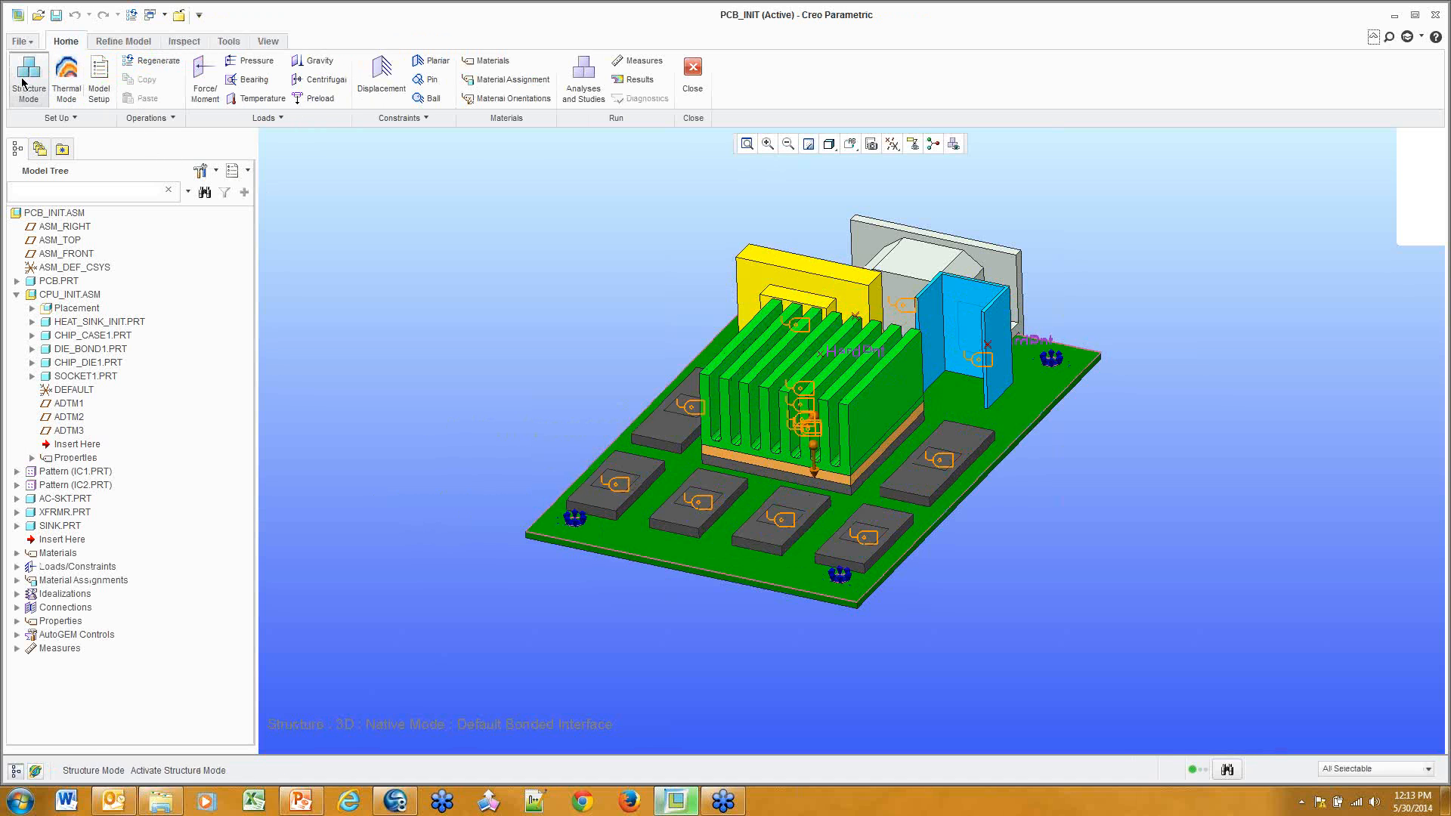
pyautogui.click(66, 79)
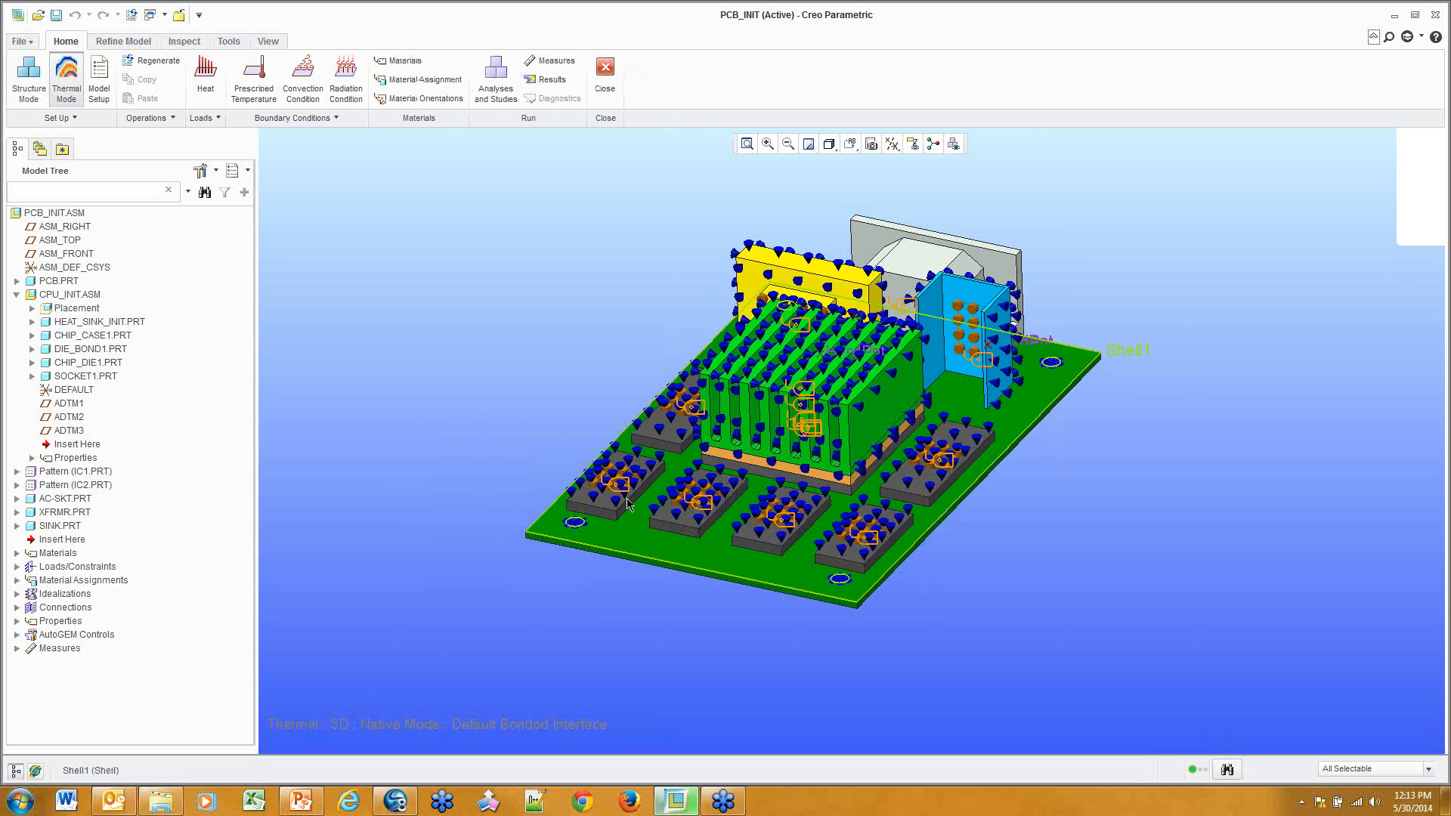
# View the IC_CONV convection condition applied to the IC chip surfaces, and cancel the definition without changes
pyautogui.doubleClick(619, 445)
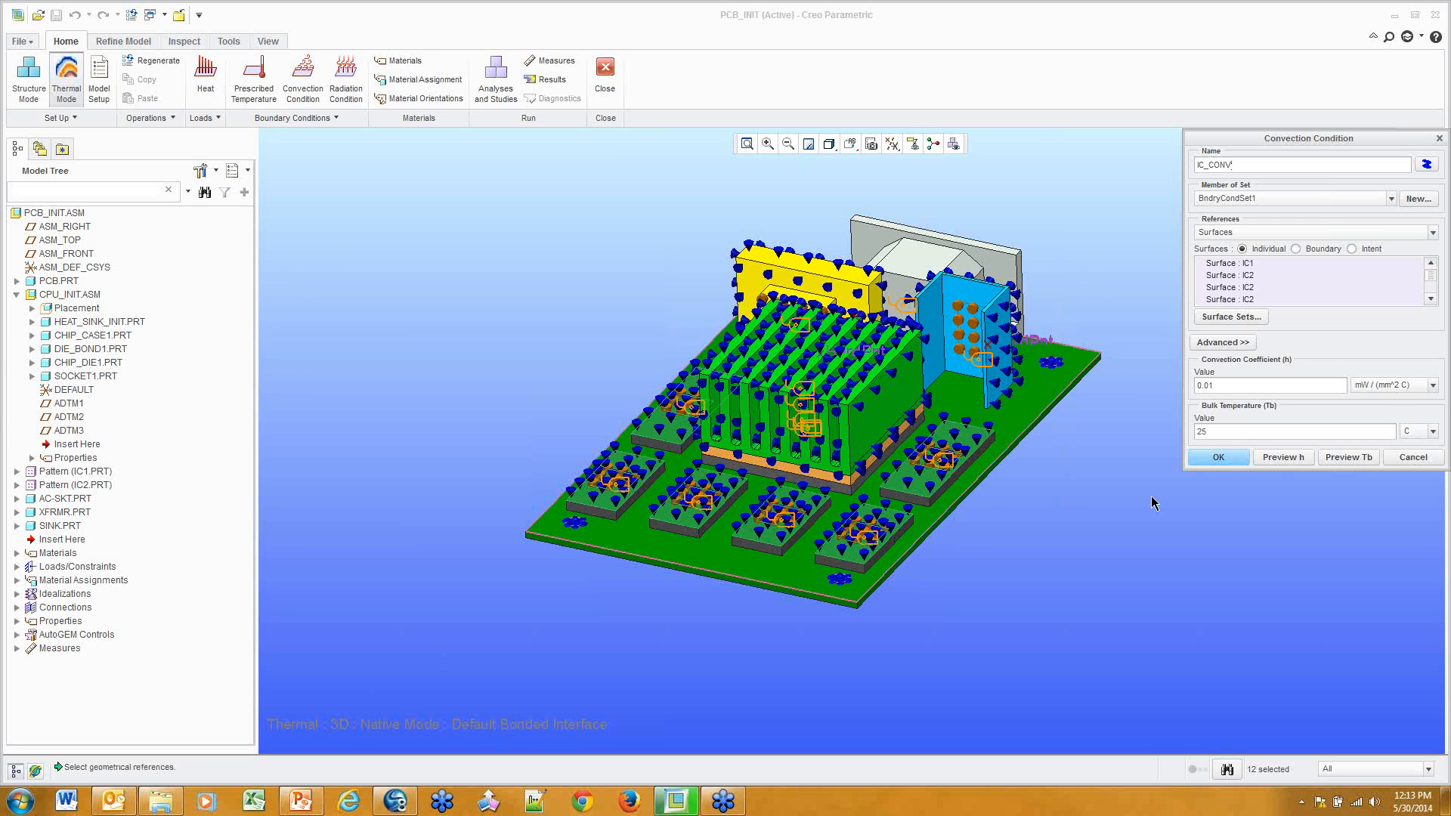
pyautogui.scroll(-6, 854, 553)
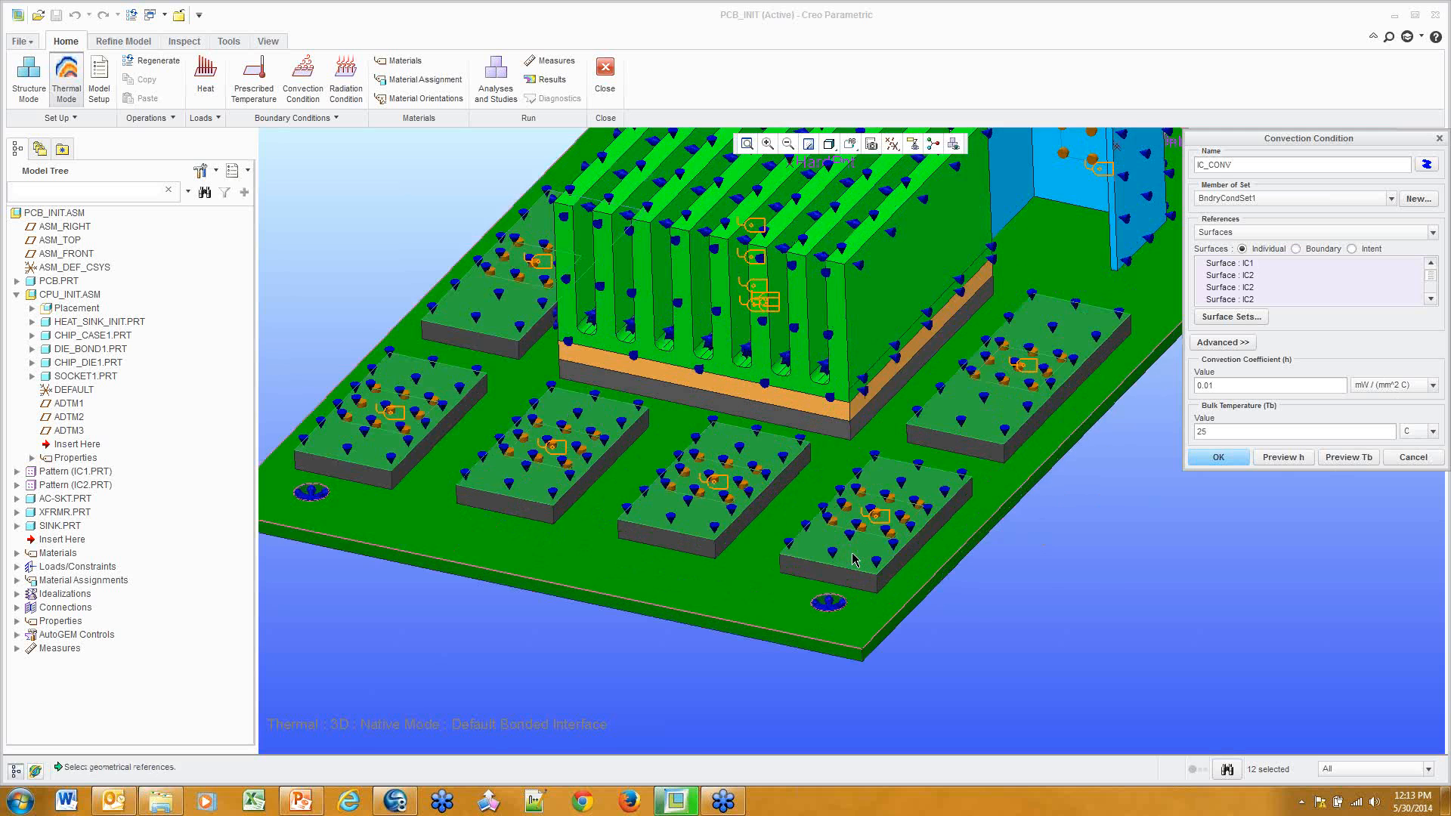
pyautogui.scroll(7, 854, 559)
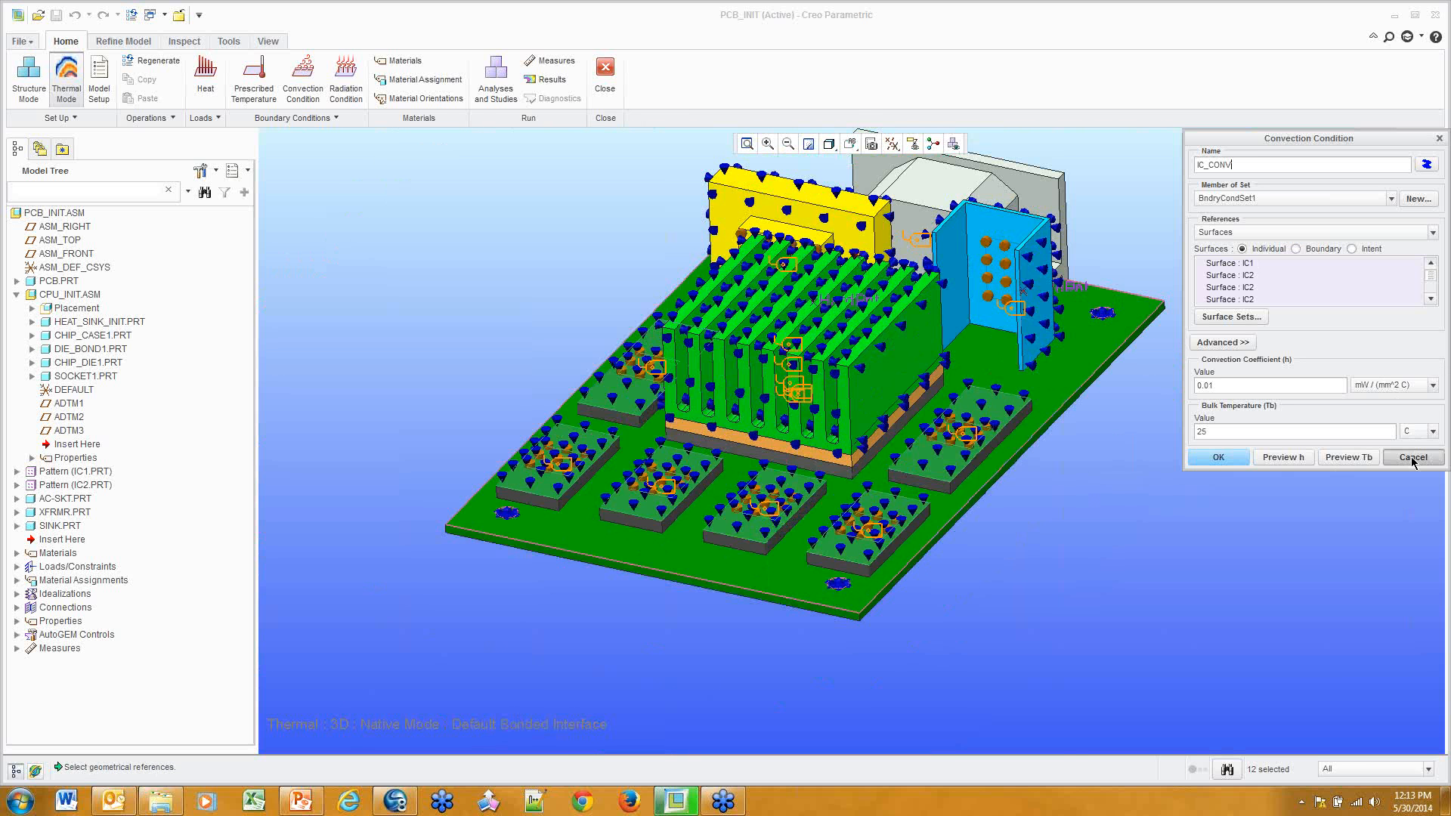
pyautogui.click(1411, 458)
# View the heat load definition on the SINK surface and cancel it without changes
pyautogui.scroll(-3, 1011, 262)
pyautogui.doubleClick(1007, 244)
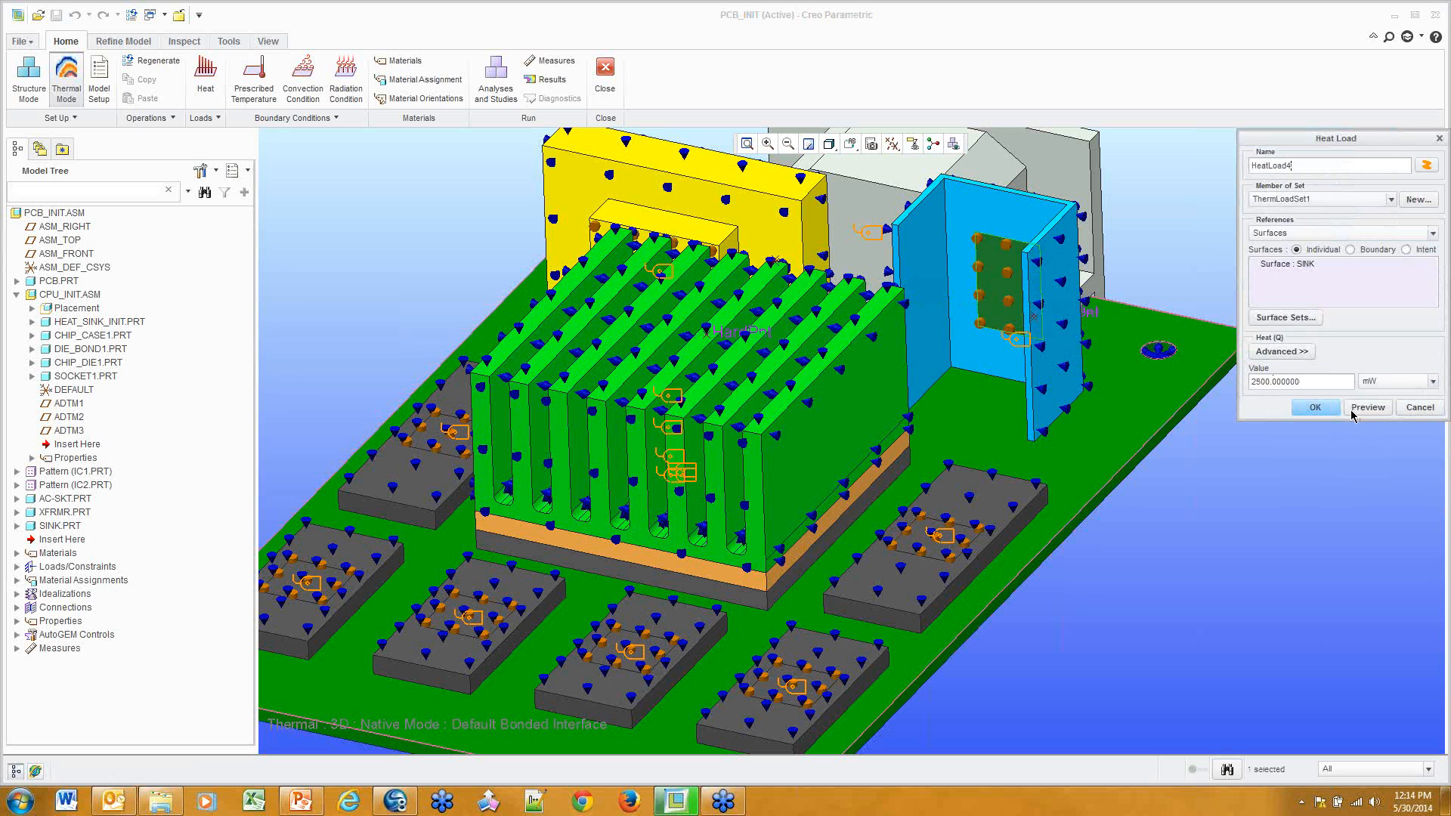
pyautogui.click(1420, 408)
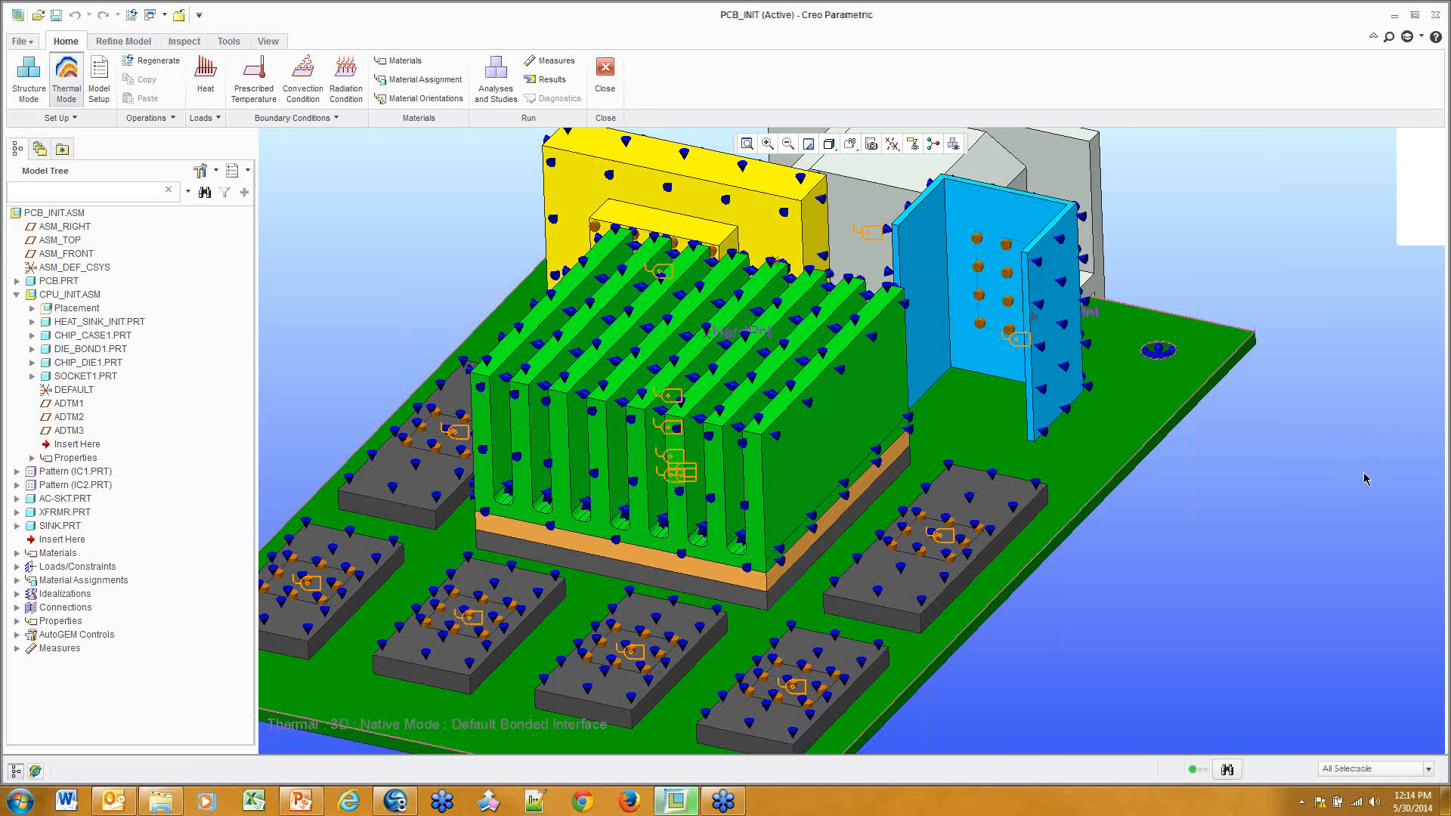
pyautogui.scroll(3, 1355, 471)
pyautogui.keyDown('shift'); pyautogui.moveTo(1321, 470); pyautogui.dragTo(1219, 456, button='middle'); pyautogui.keyUp('shift')
pyautogui.scroll(-2, 1218, 456)
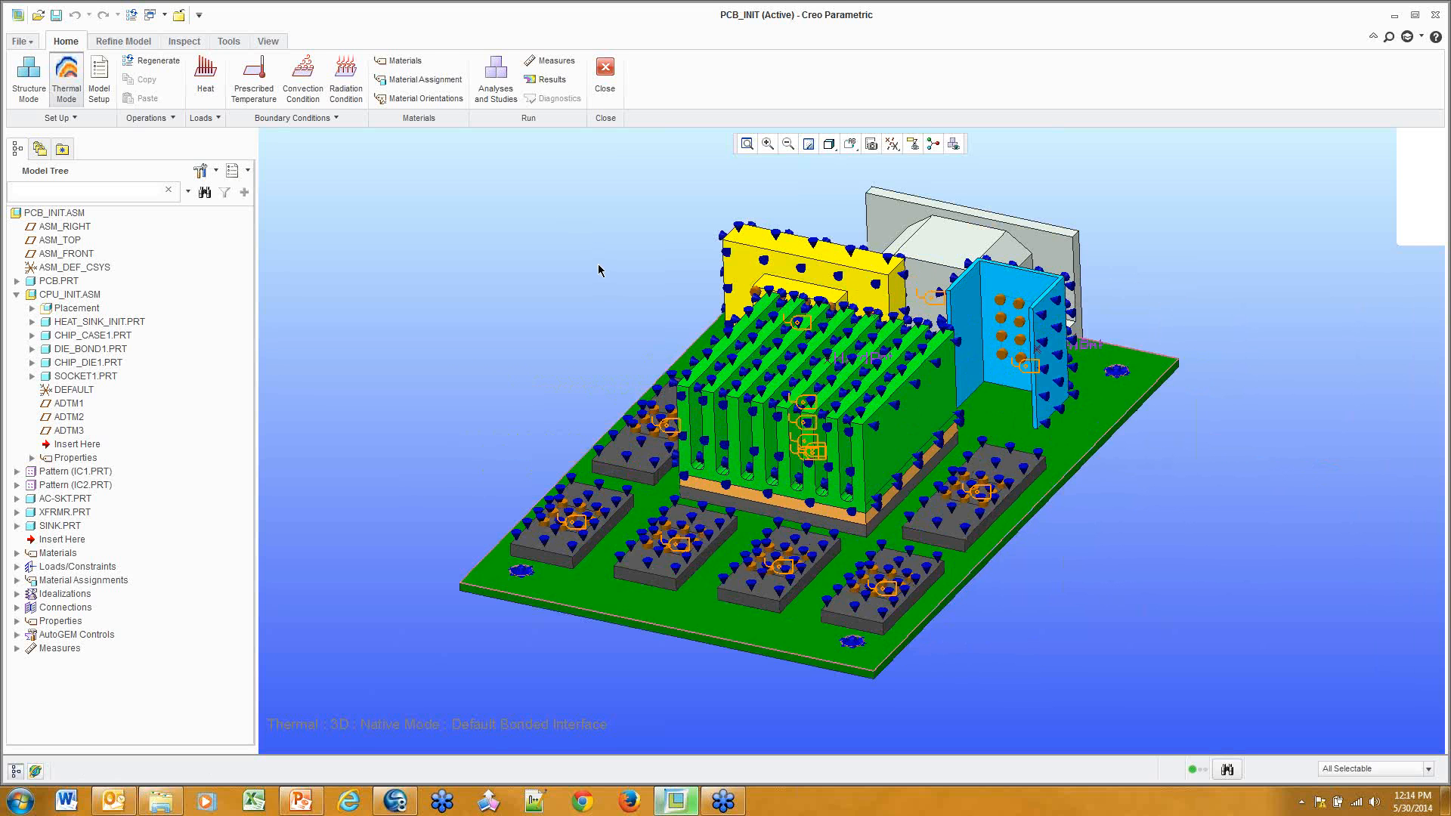
# Show the temperature fringe results of the pcb_therm_spa study with an increased number of legend levels
pyautogui.click(496, 79)
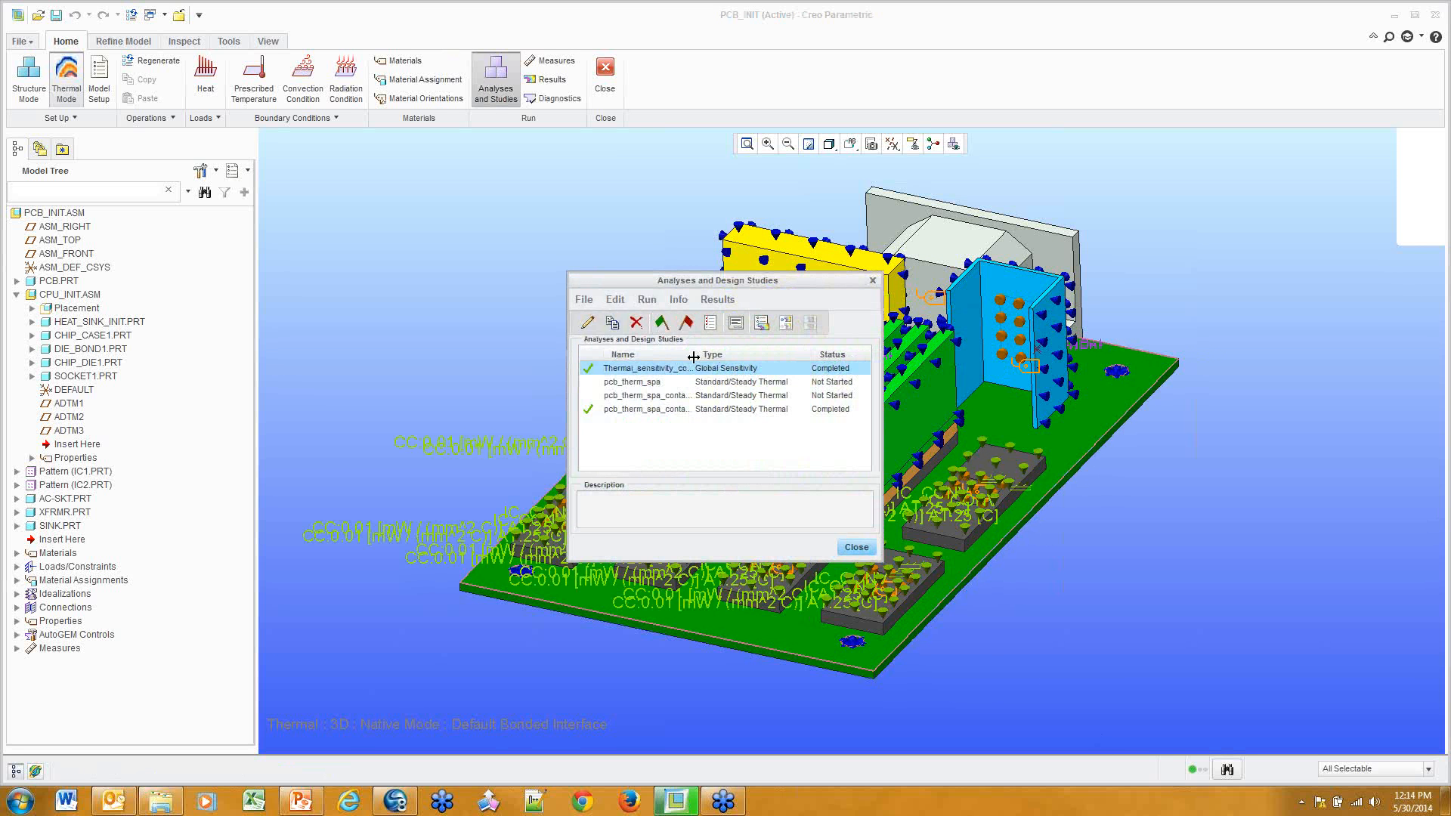
pyautogui.click(675, 382)
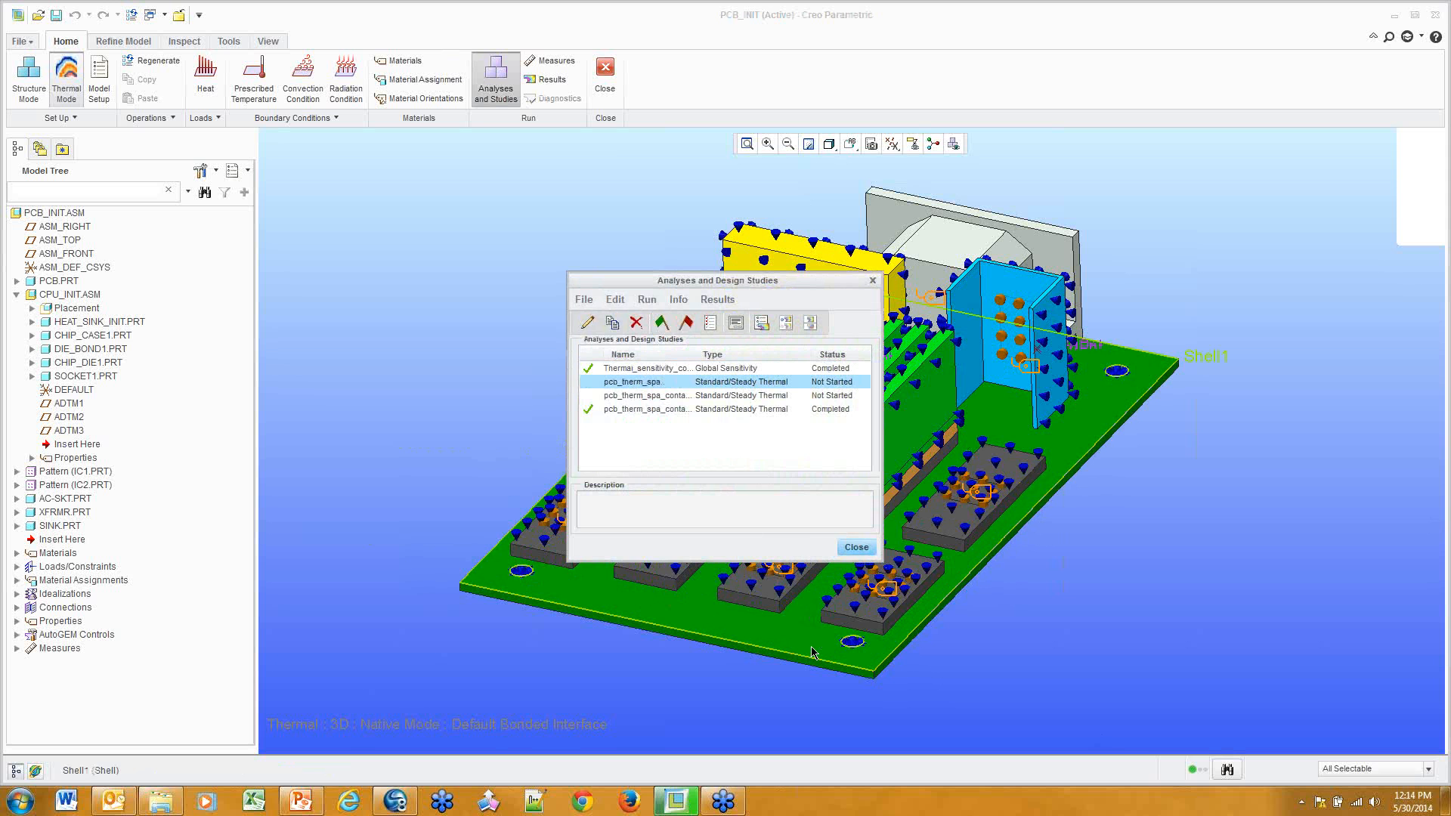
pyautogui.click(761, 325)
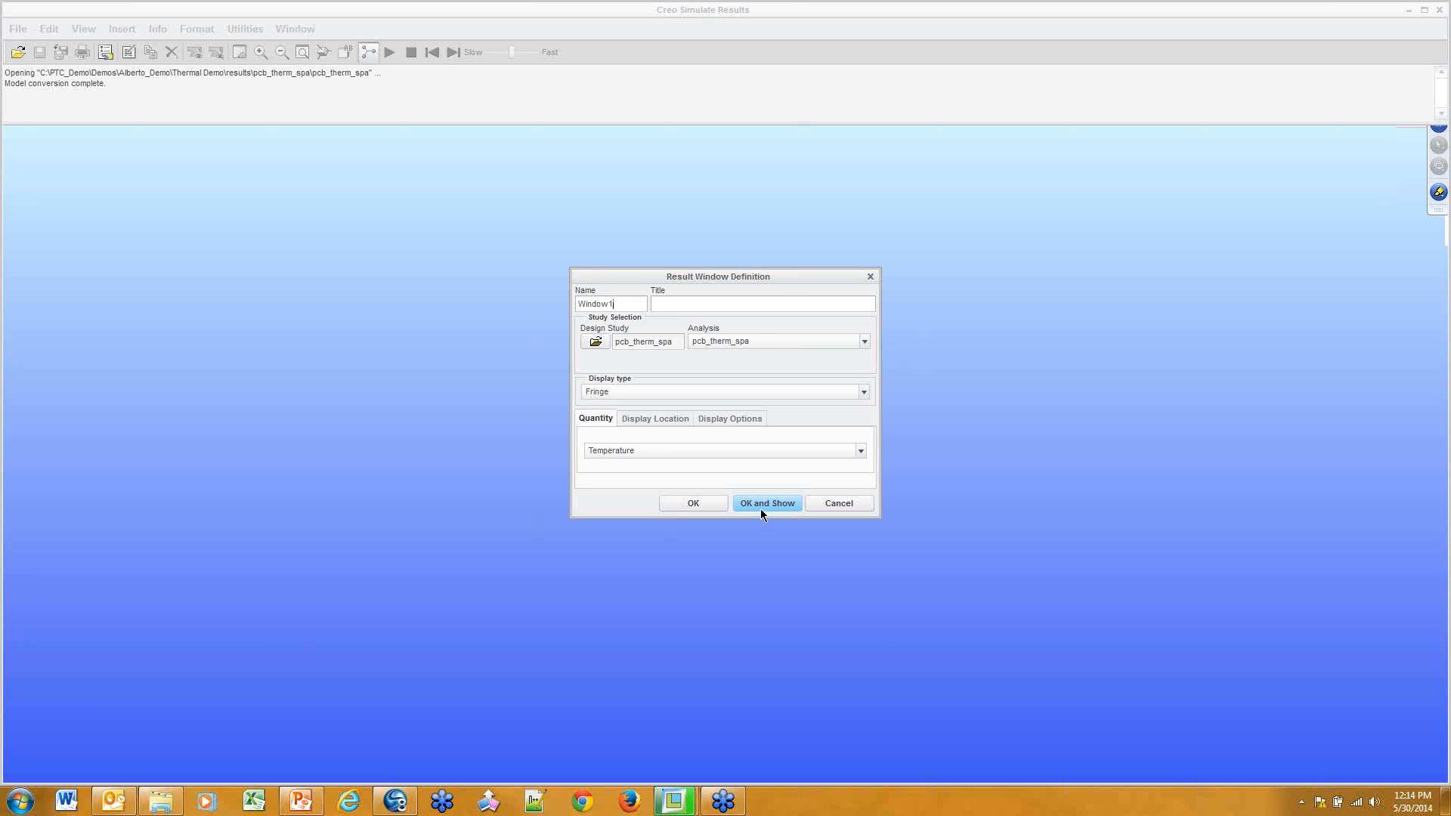
pyautogui.click(730, 417)
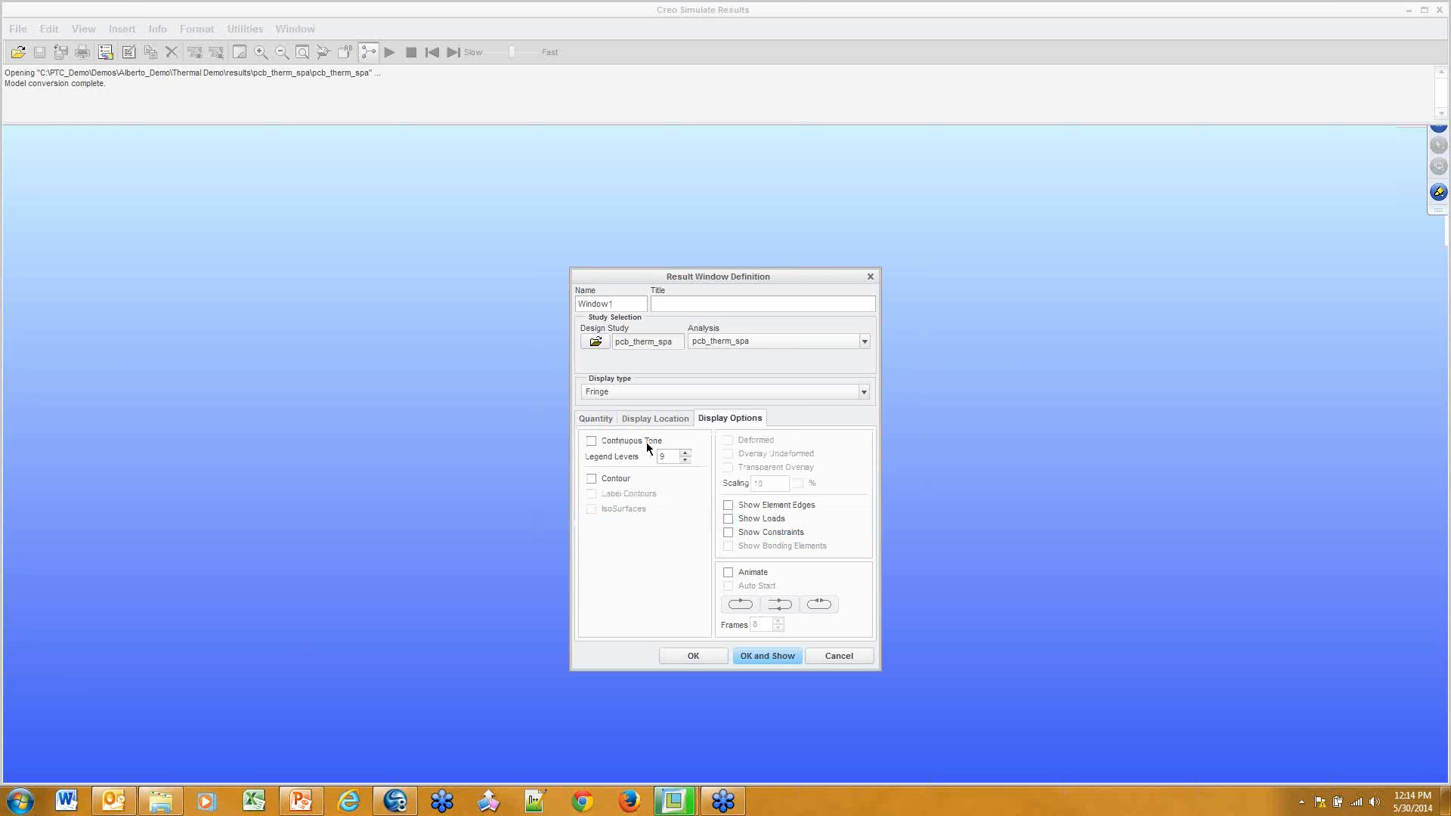
pyautogui.click(685, 453)
pyautogui.click(767, 656)
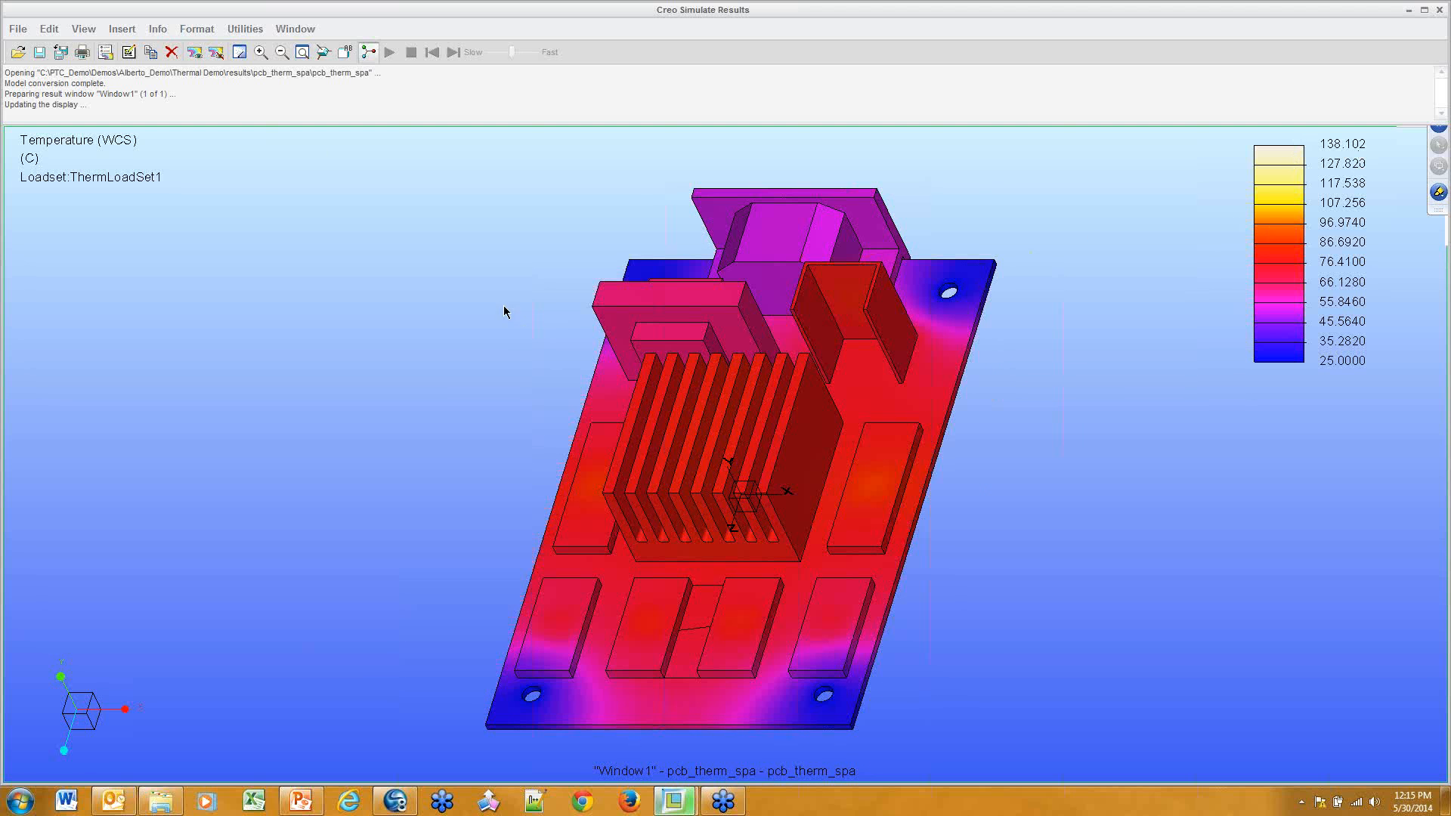
# Insert a cutting surface through the temperature results in the WCS XY plane at 50% depth
pyautogui.click(84, 29)
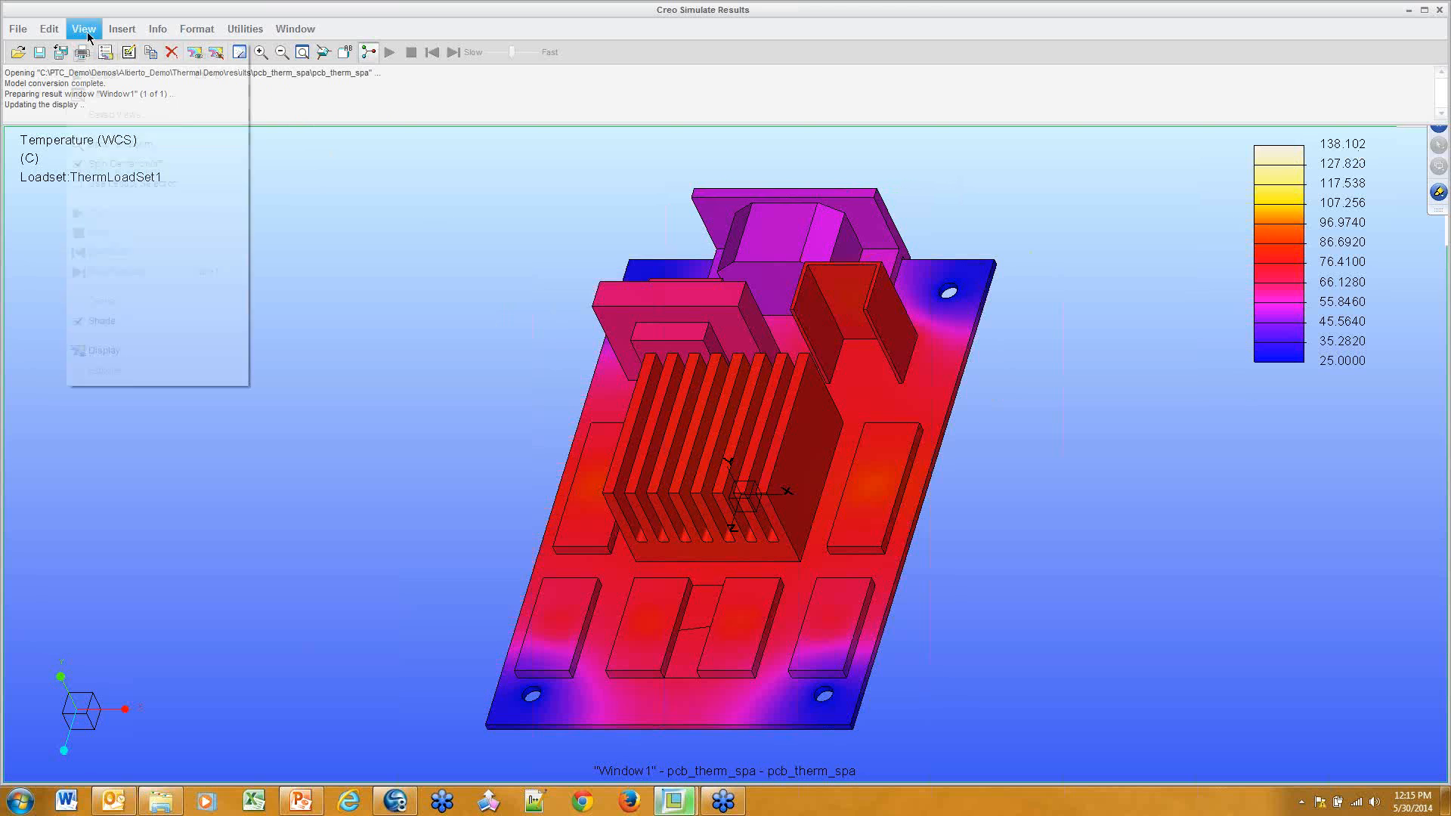
pyautogui.moveTo(140, 33)
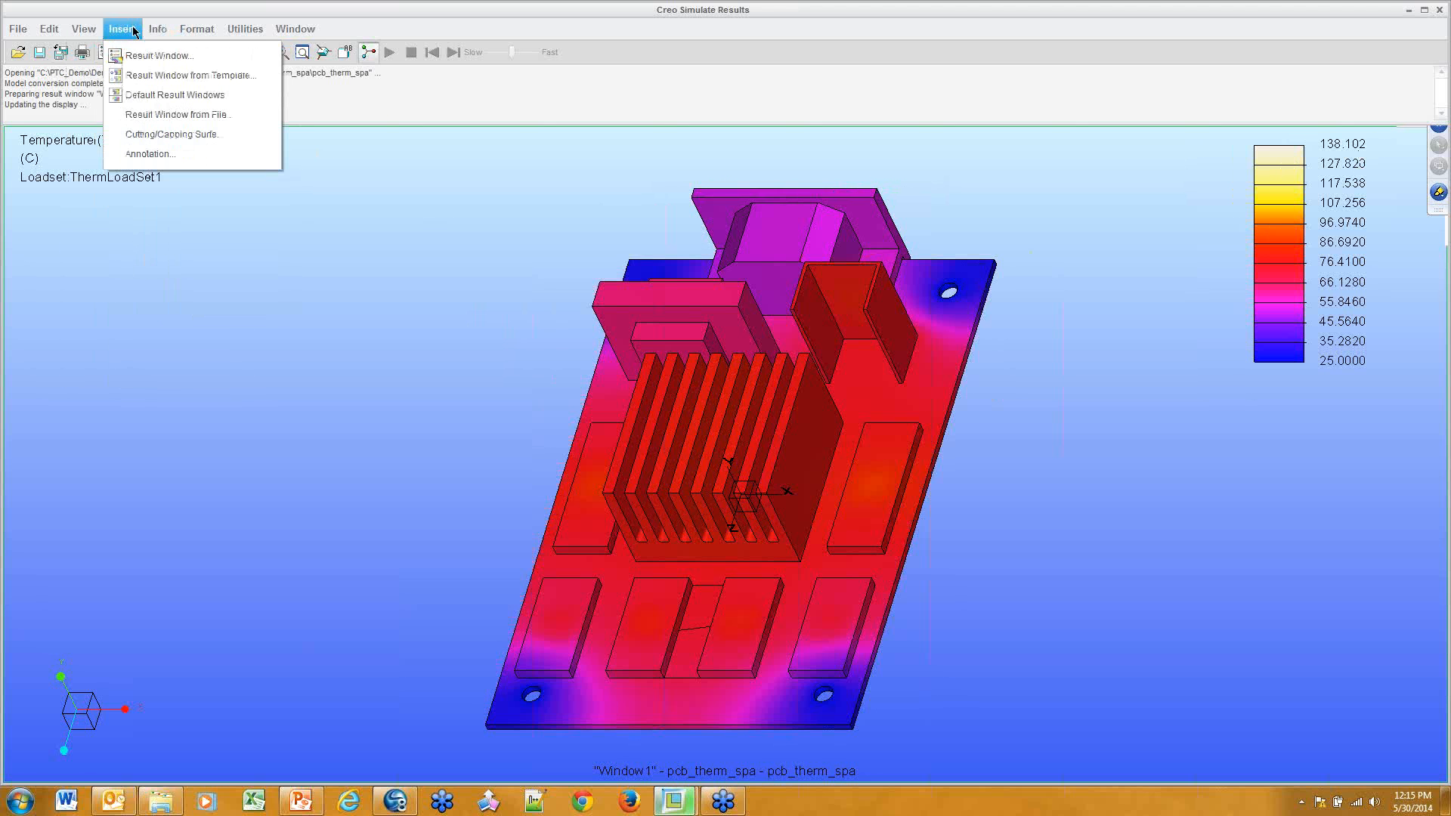
pyautogui.click(160, 133)
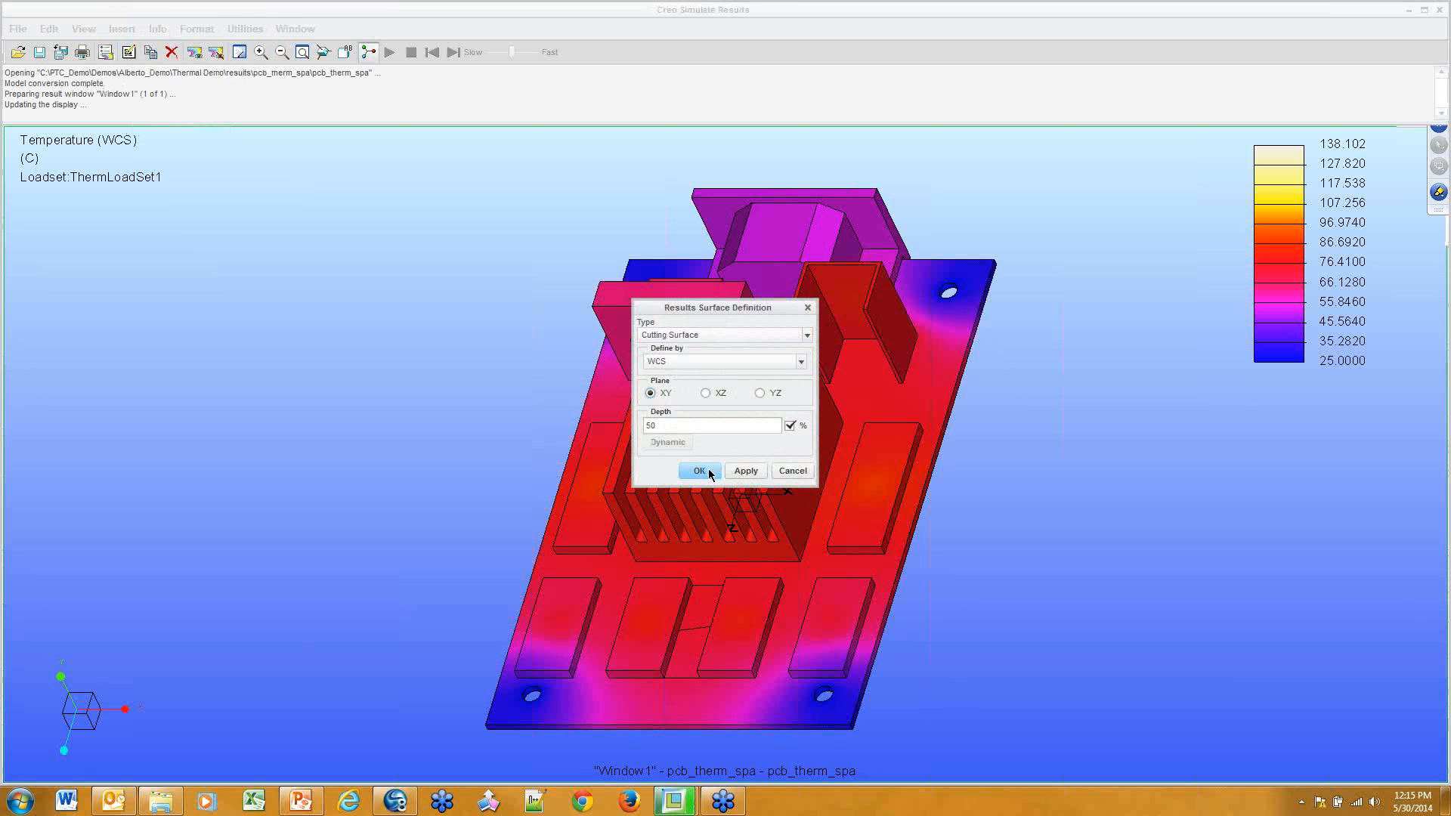
pyautogui.click(709, 472)
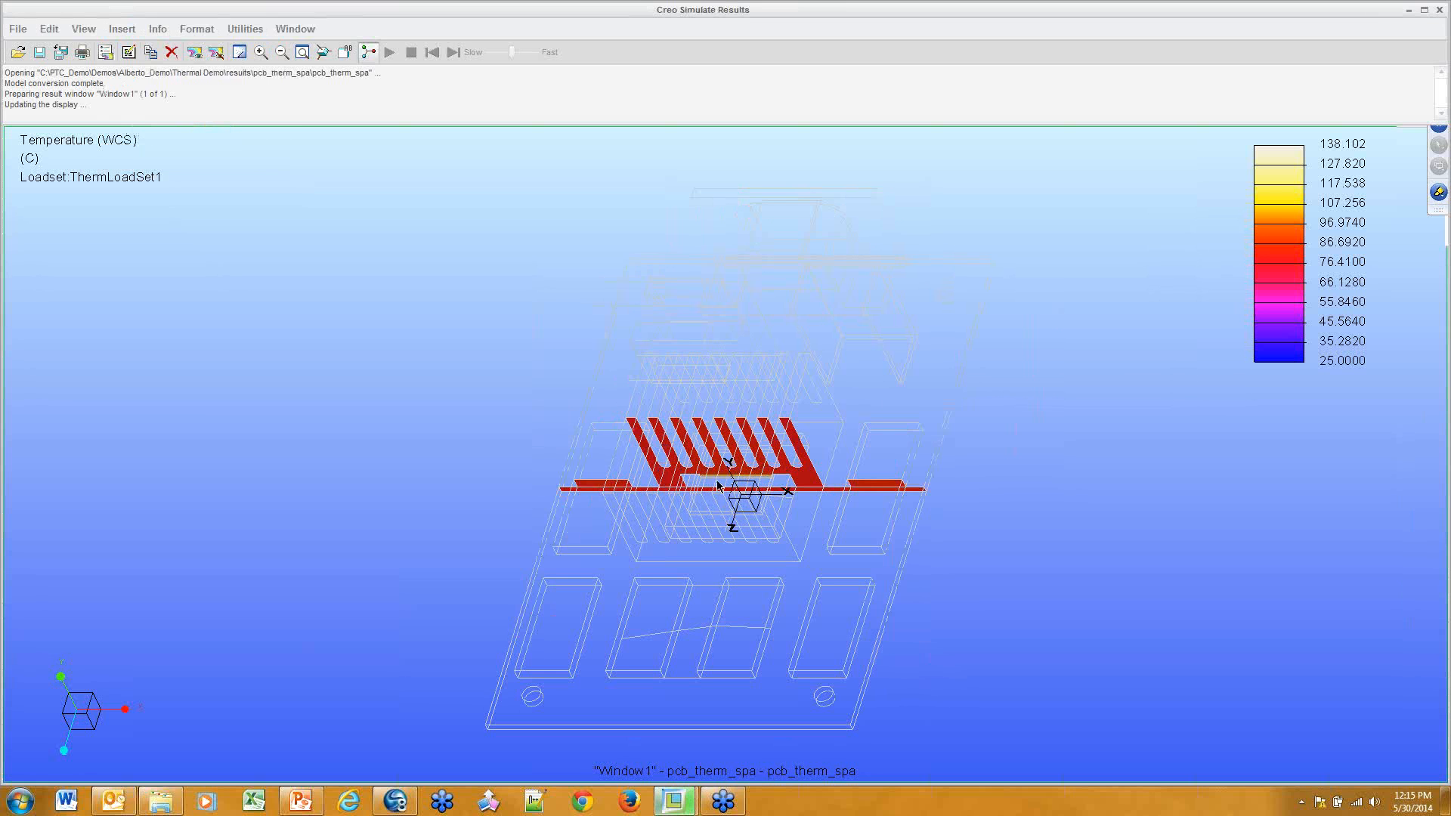
# Examine the temperature distribution across the cut section, especially between the chip die and the heat sink
pyautogui.moveTo(686, 505); pyautogui.dragTo(756, 476, button='middle')
pyautogui.scroll(-3, 787, 484)
pyautogui.scroll(-8, 788, 484)
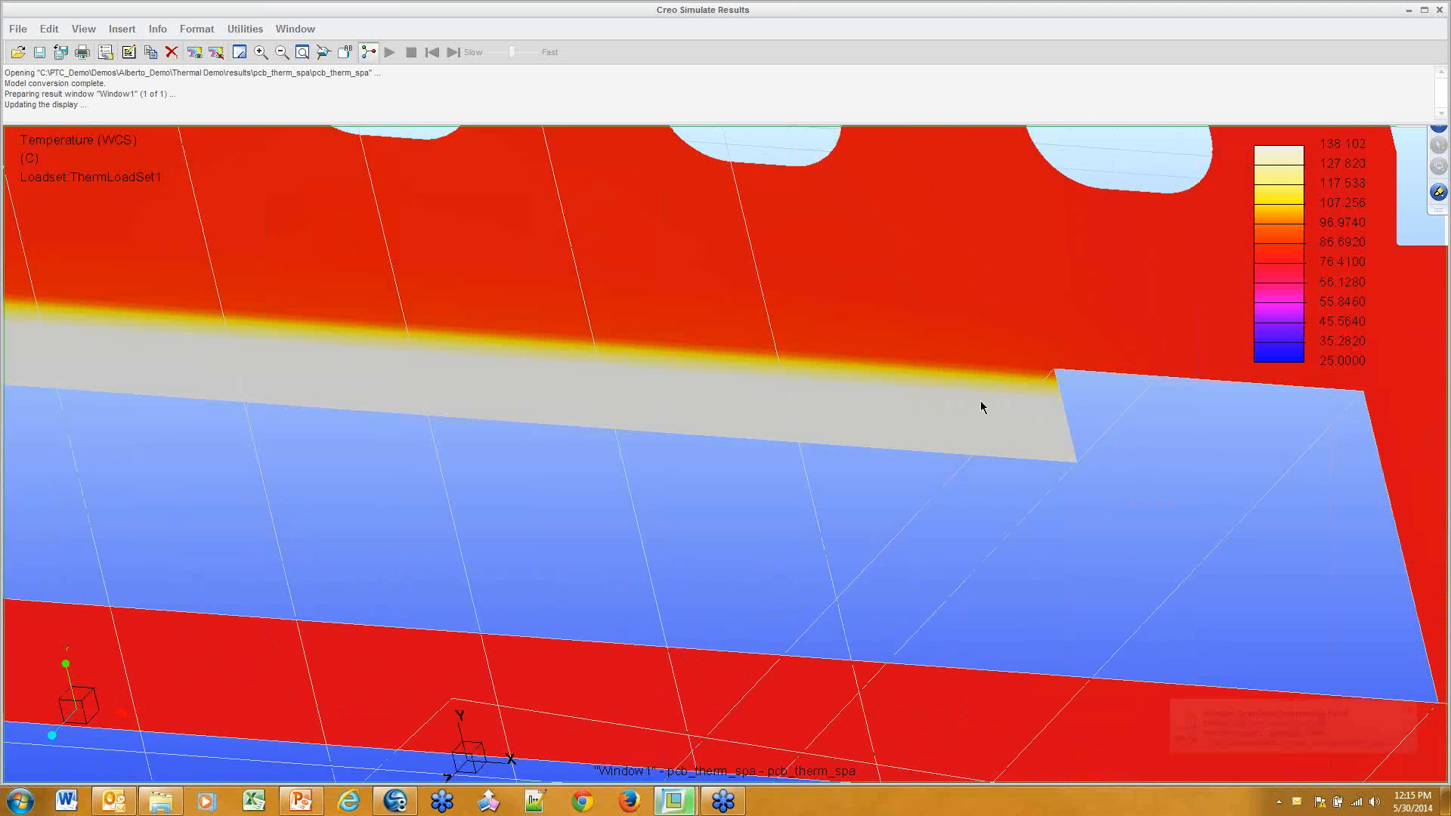
pyautogui.click(1410, 712)
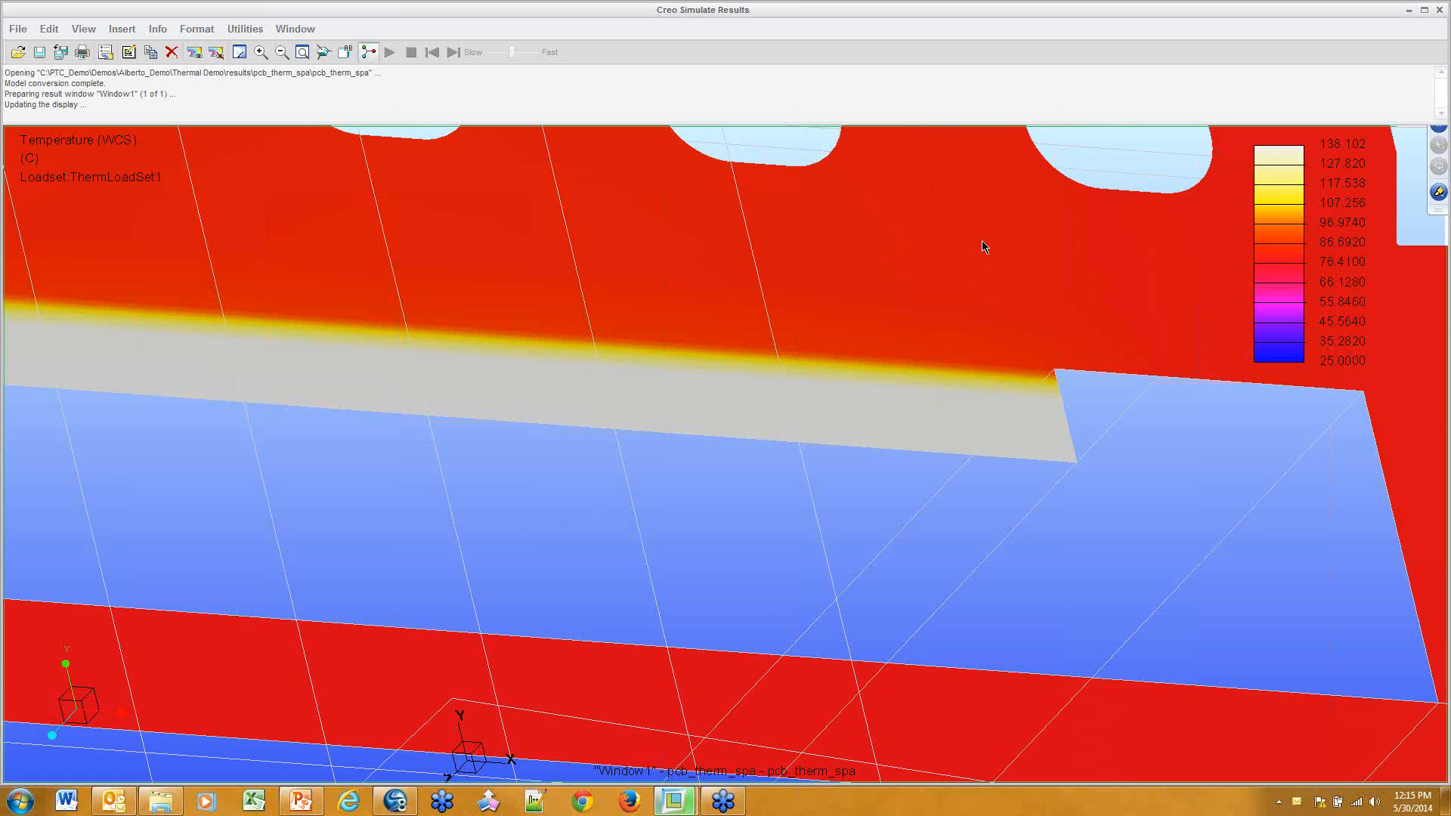
pyautogui.scroll(4, 1063, 408)
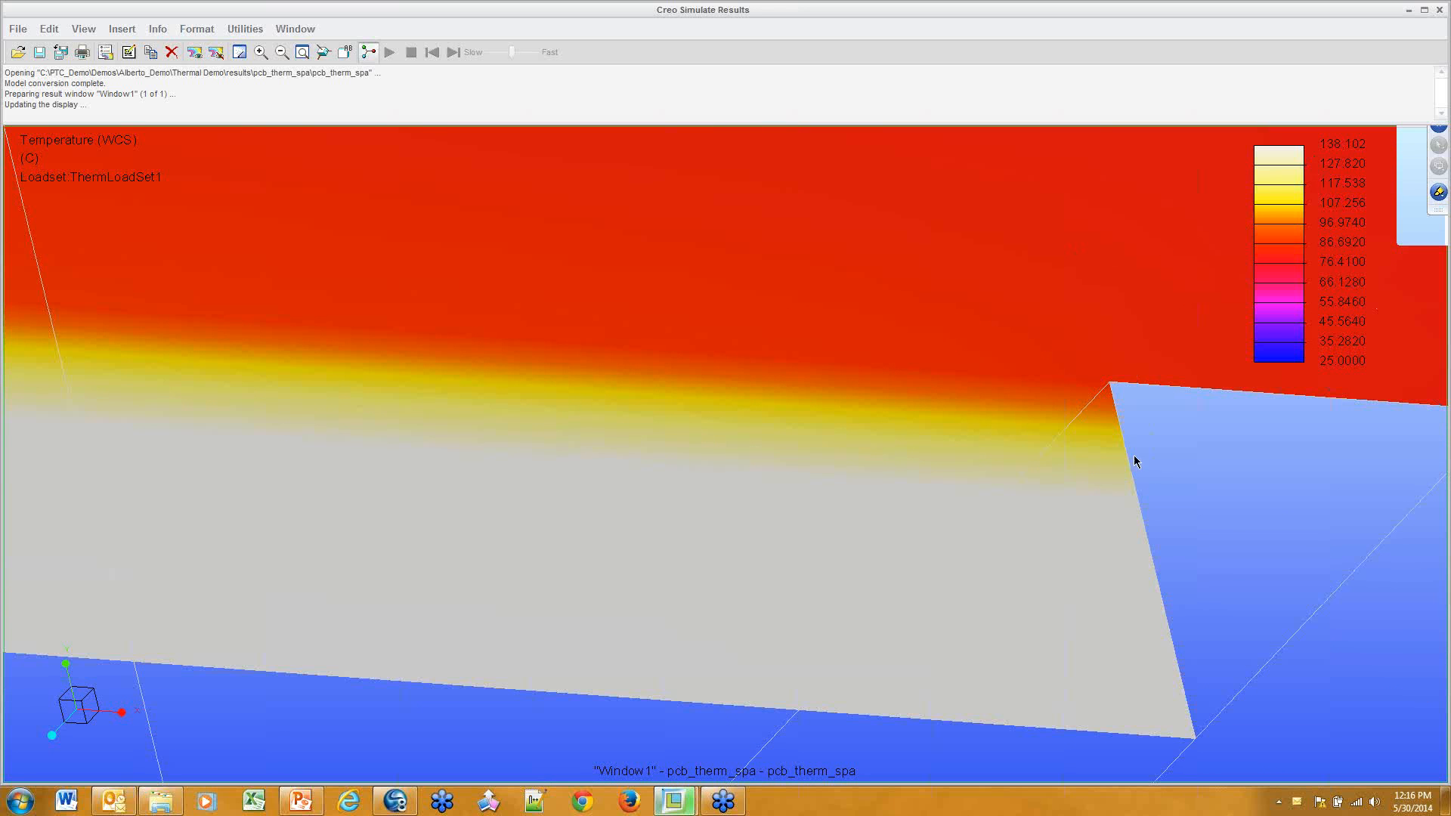
pyautogui.scroll(10, 1040, 479)
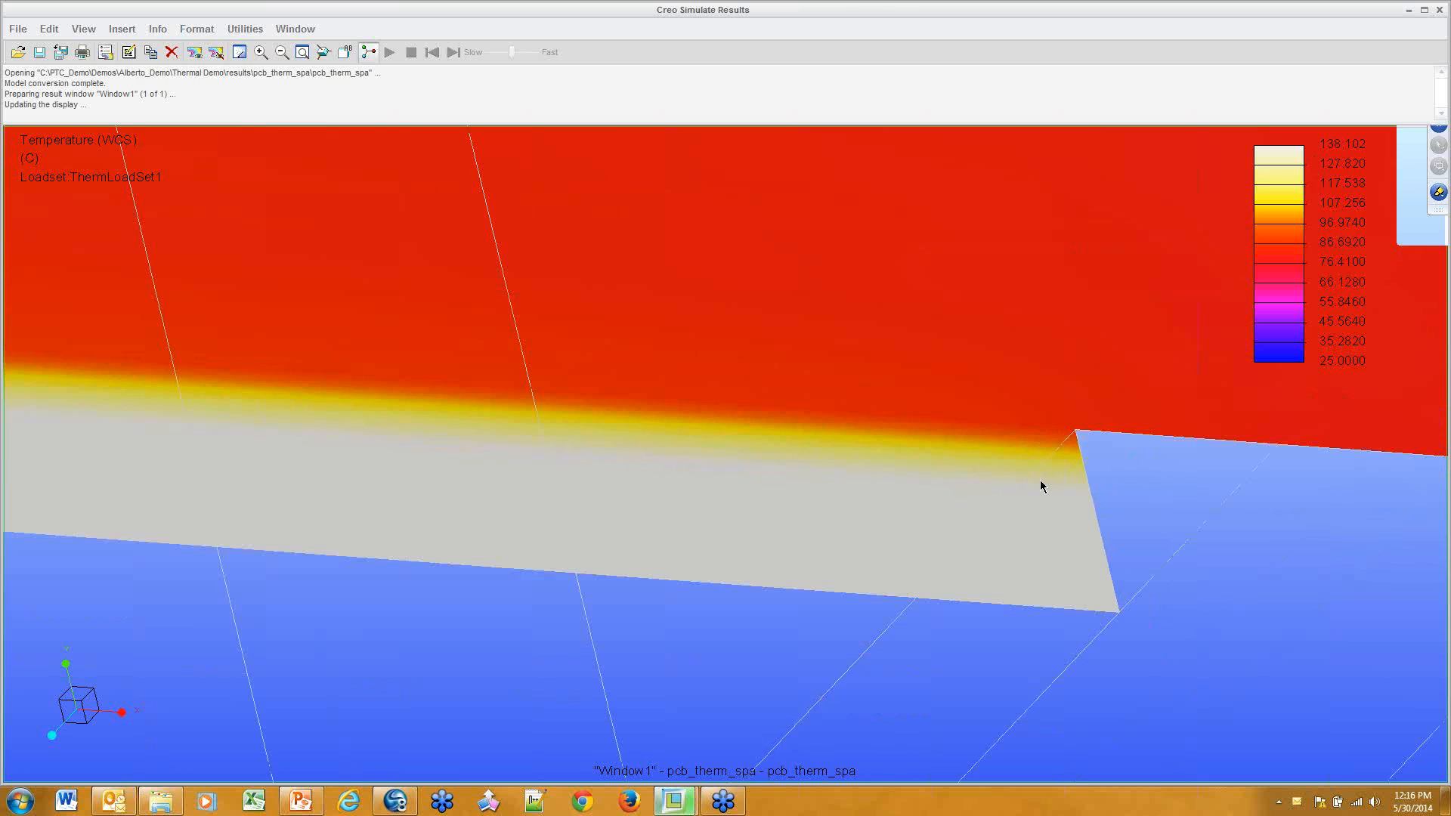
pyautogui.scroll(6, 1040, 473)
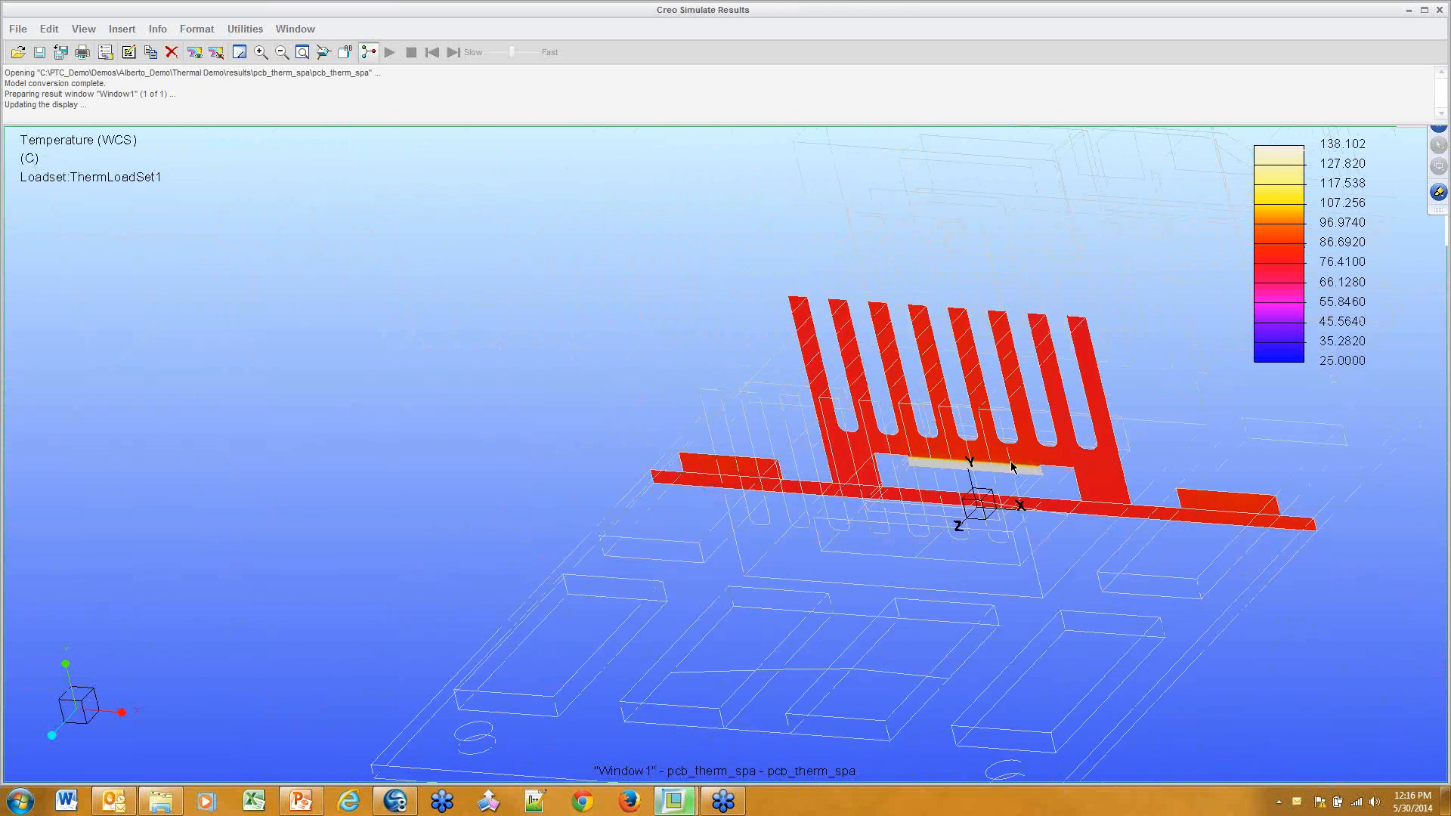
pyautogui.keyDown('shift'); pyautogui.moveTo(981, 463); pyautogui.dragTo(804, 464, button='middle'); pyautogui.keyUp('shift')
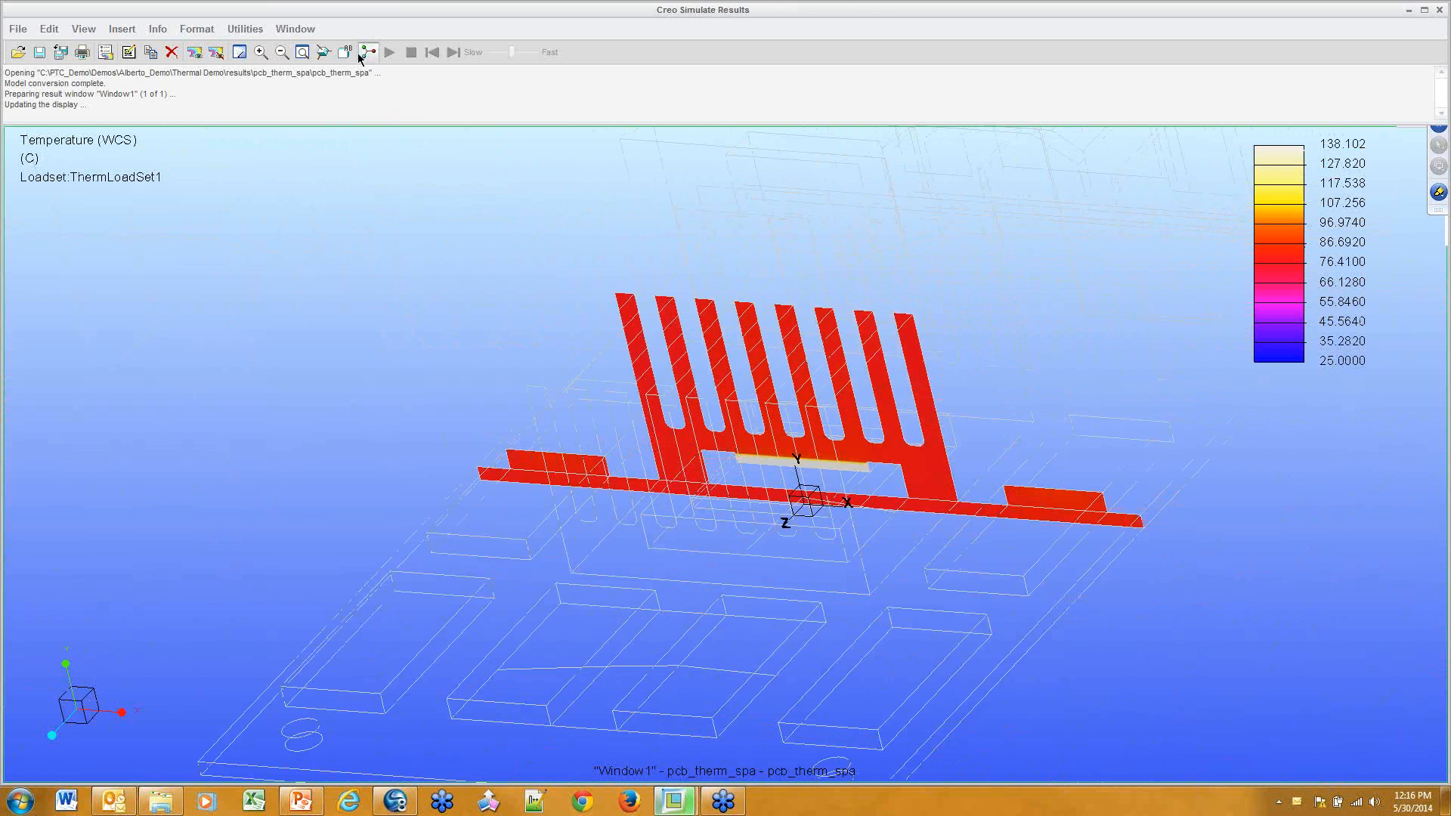
# Close the results without saving the result window and leave the list of analyses and design studies
pyautogui.click(1439, 10)
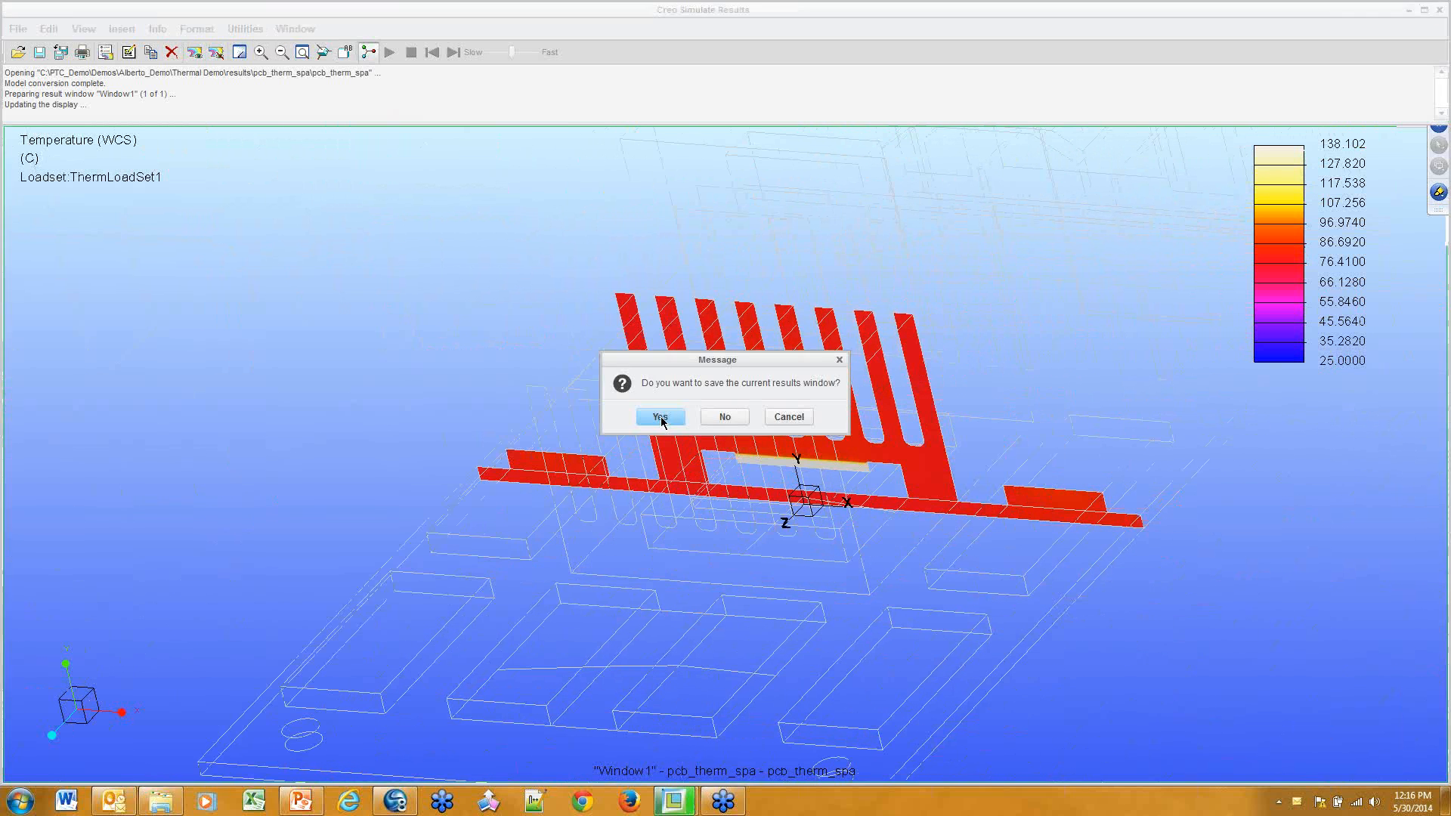
pyautogui.click(727, 416)
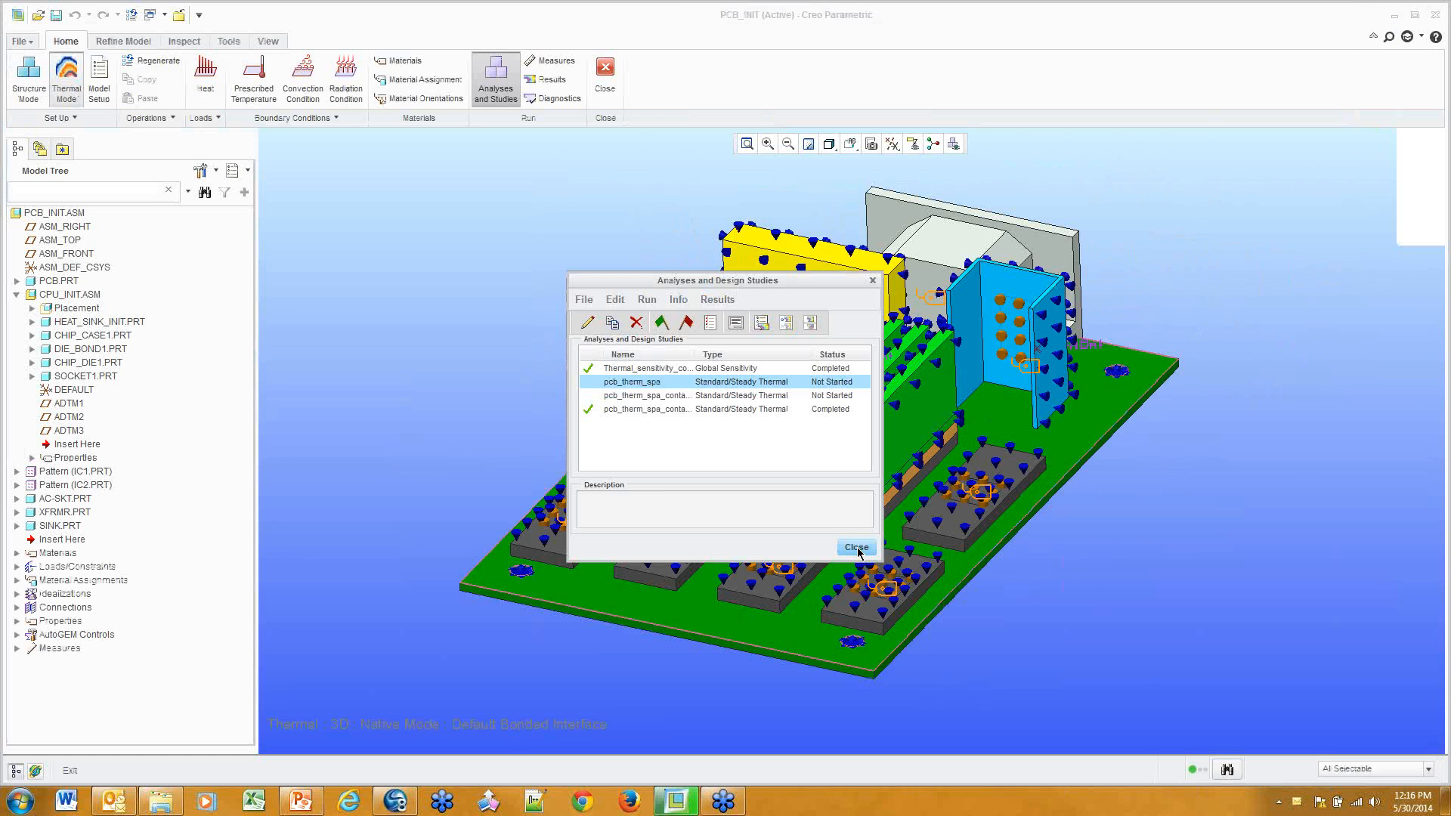
pyautogui.click(858, 549)
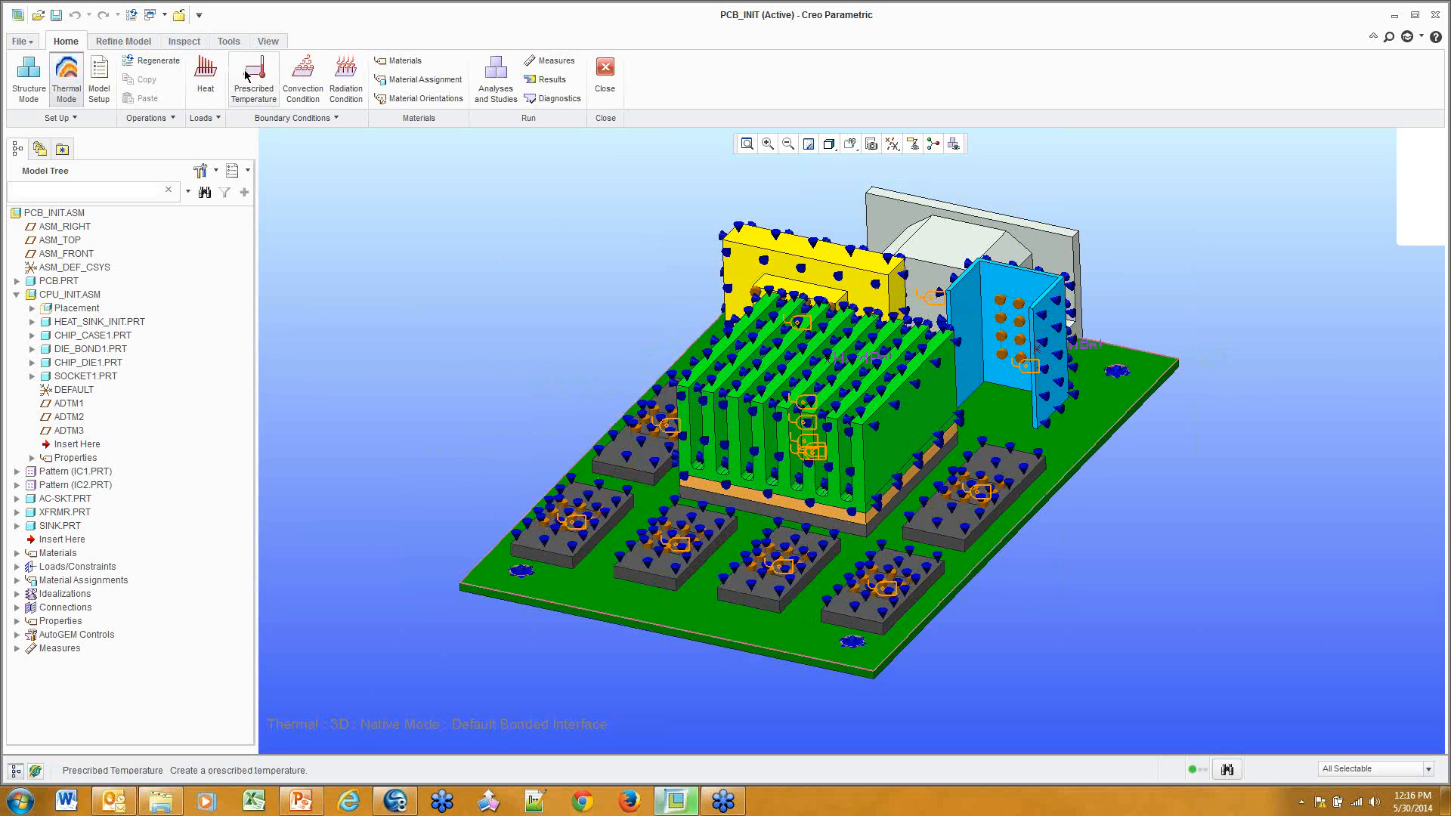
# Hide HEAT_SINK_INIT.PRT and CHIP_CASE1.PRT in the CPU subassembly to expose the chip die and its bond layer
pyautogui.click(90, 322)
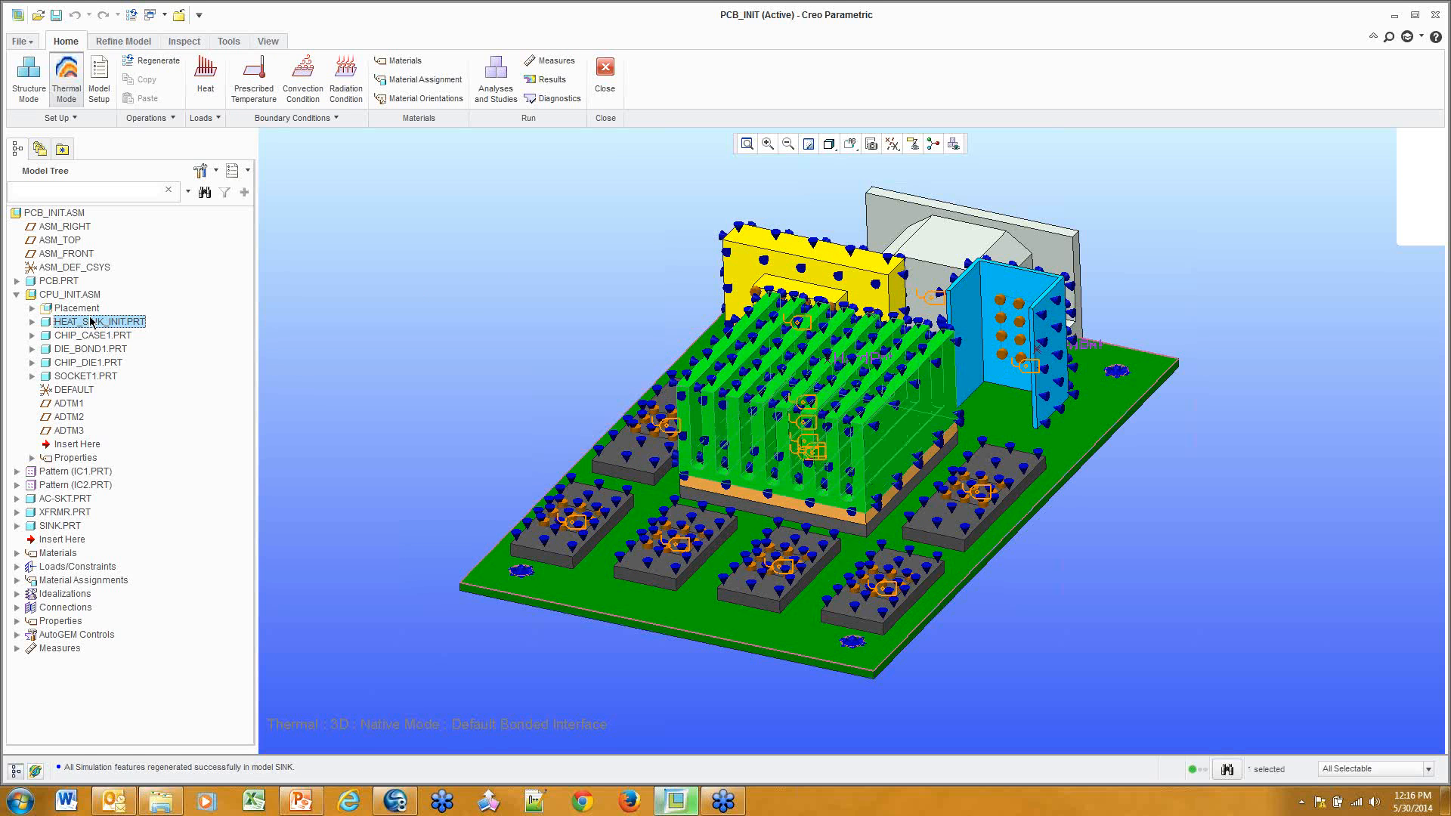
pyautogui.rightClick(91, 322)
pyautogui.click(120, 374)
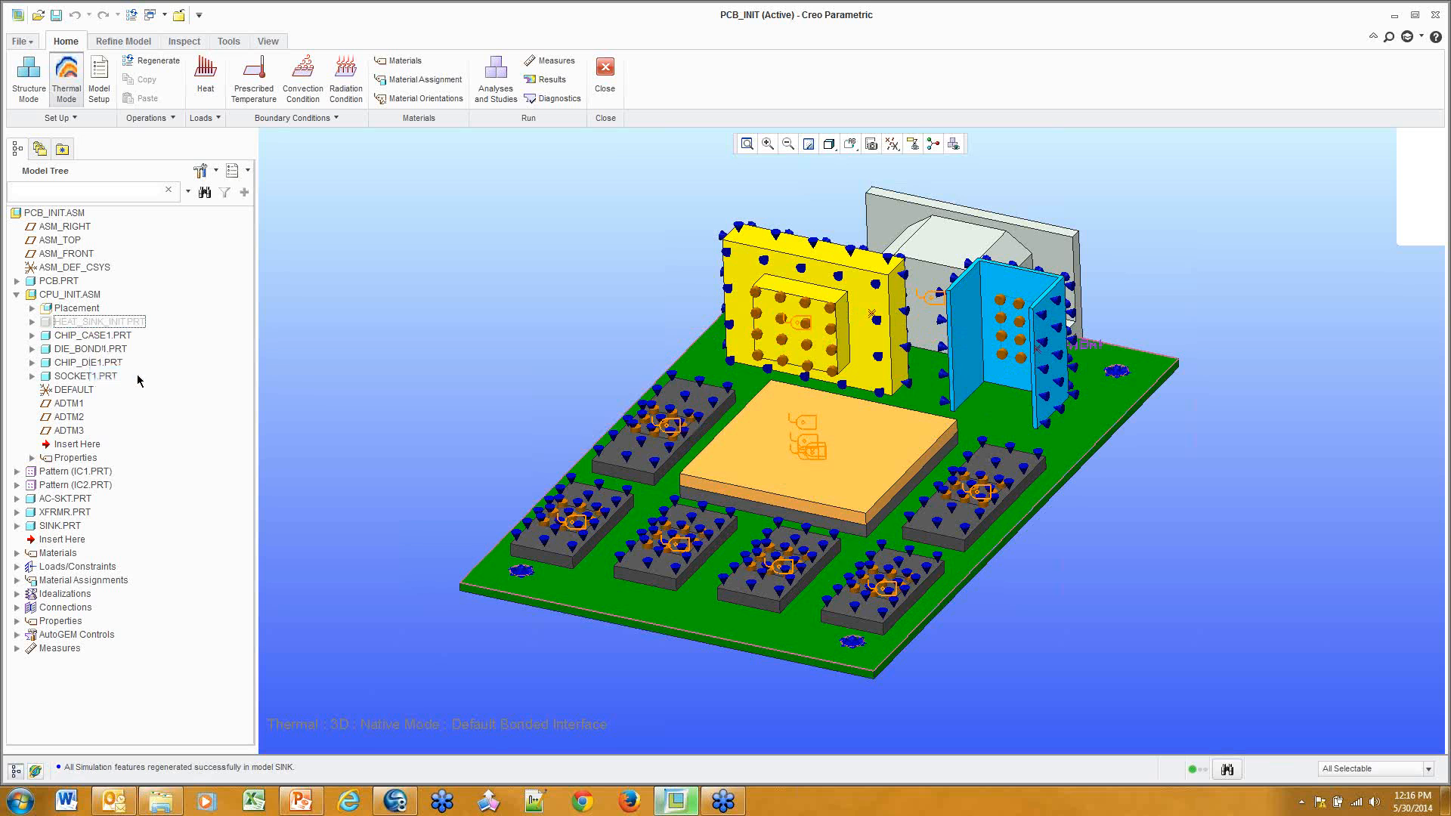
pyautogui.click(79, 335)
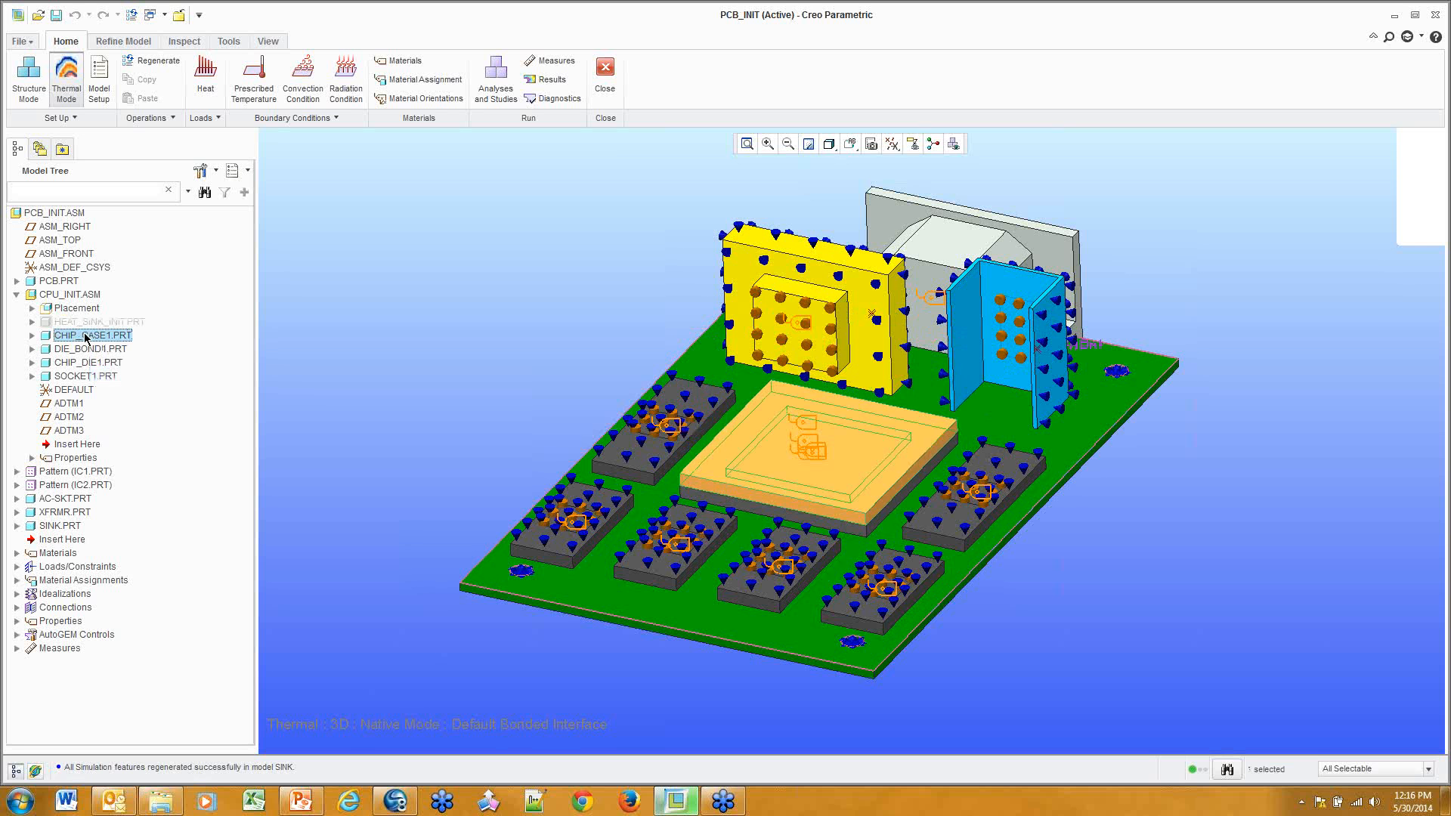
pyautogui.rightClick(85, 336)
pyautogui.click(115, 390)
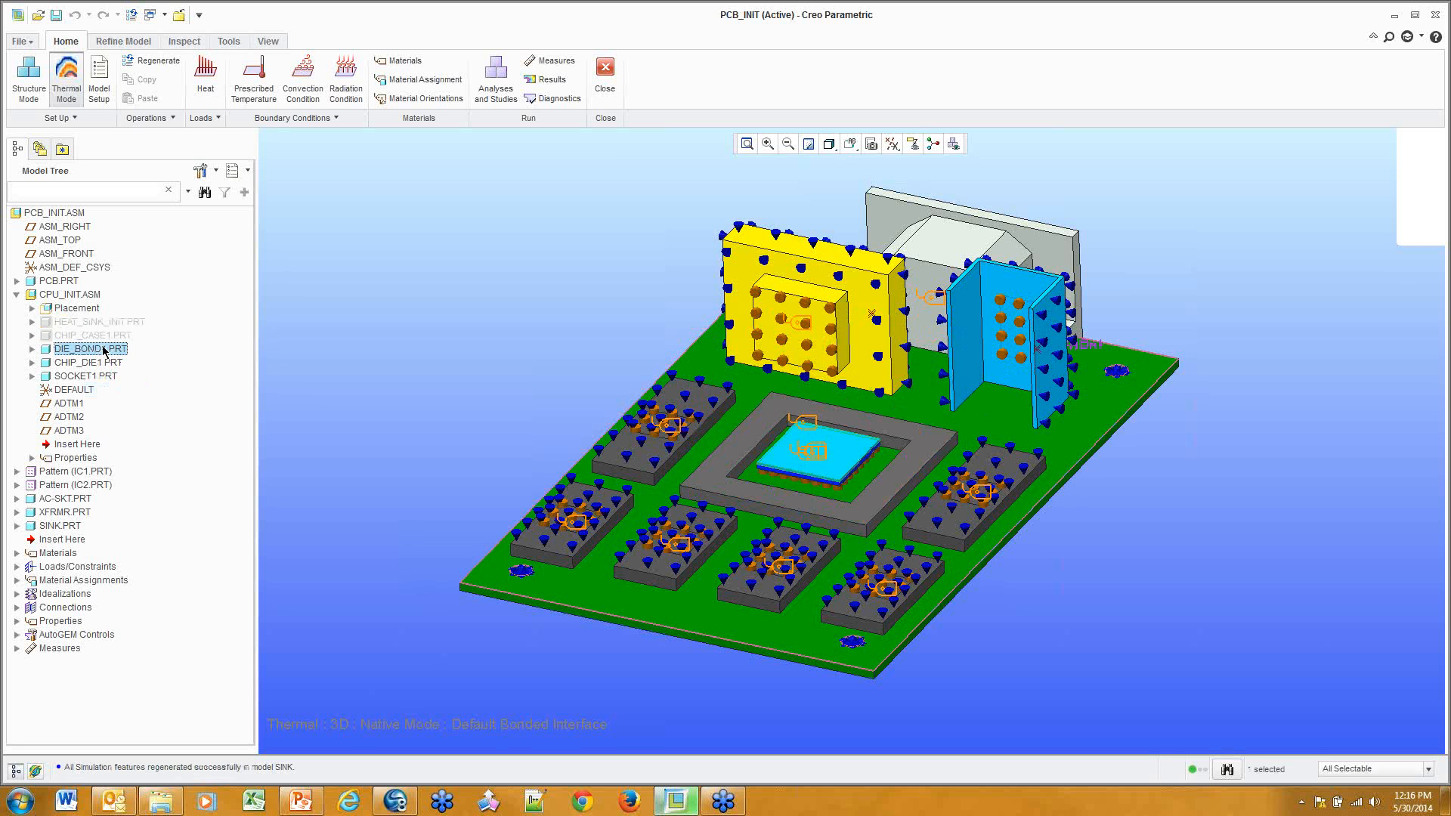
pyautogui.click(110, 377)
pyautogui.click(460, 296)
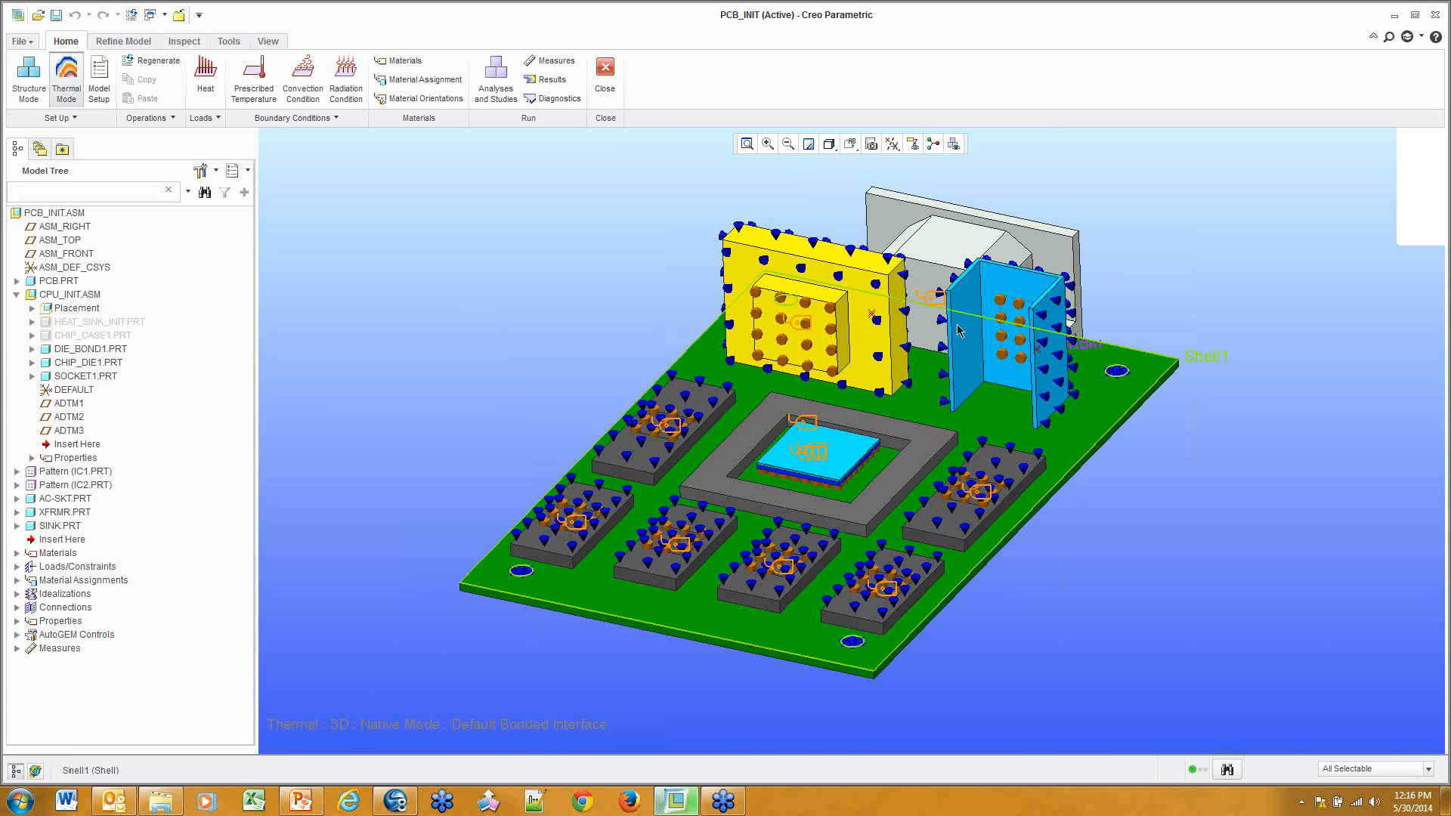
# Create a new interface for the chip die and set its type to Thermal Resistance
pyautogui.scroll(-6, 868, 426)
pyautogui.scroll(4, 742, 616)
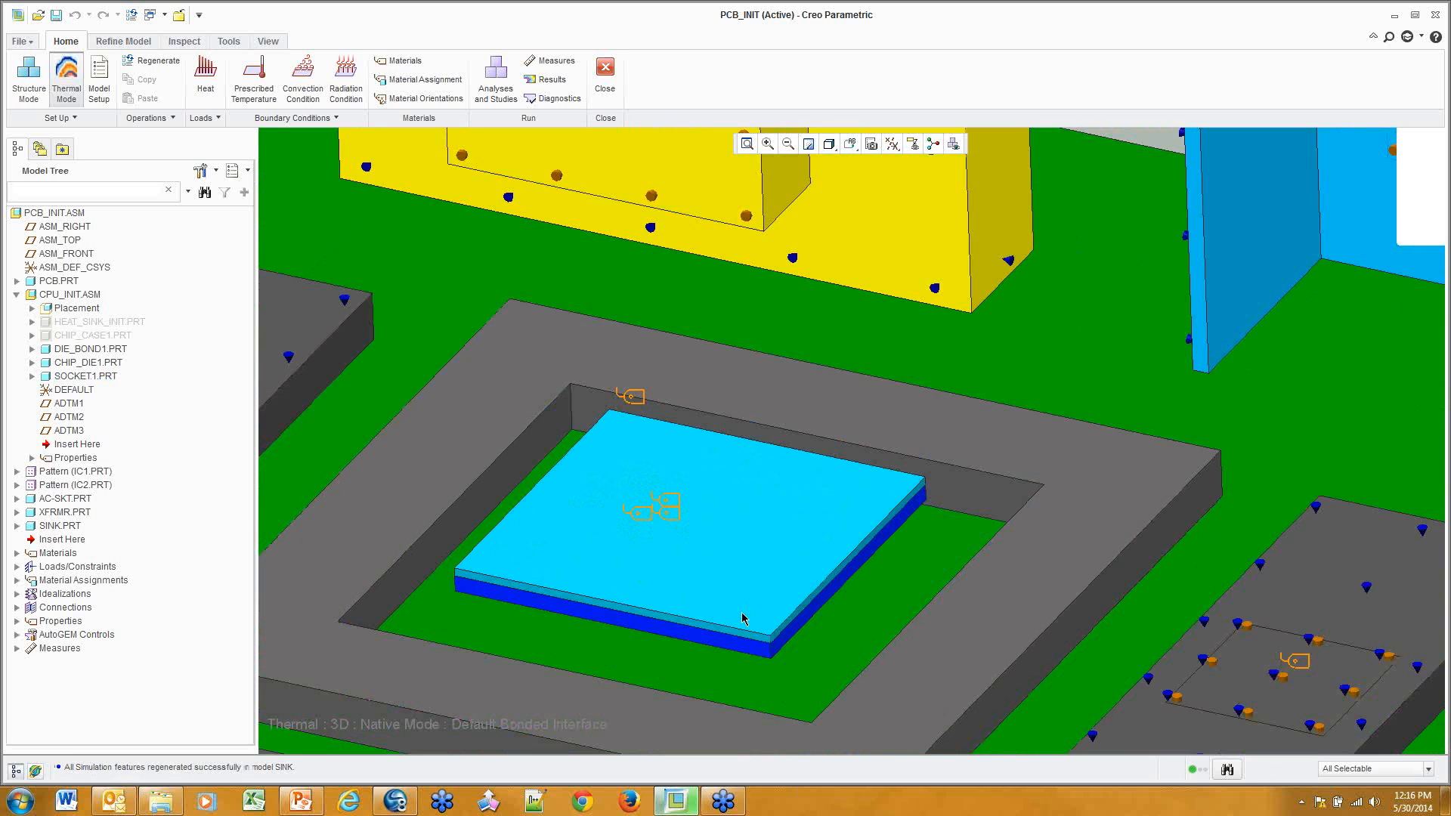
pyautogui.scroll(-7, 738, 650)
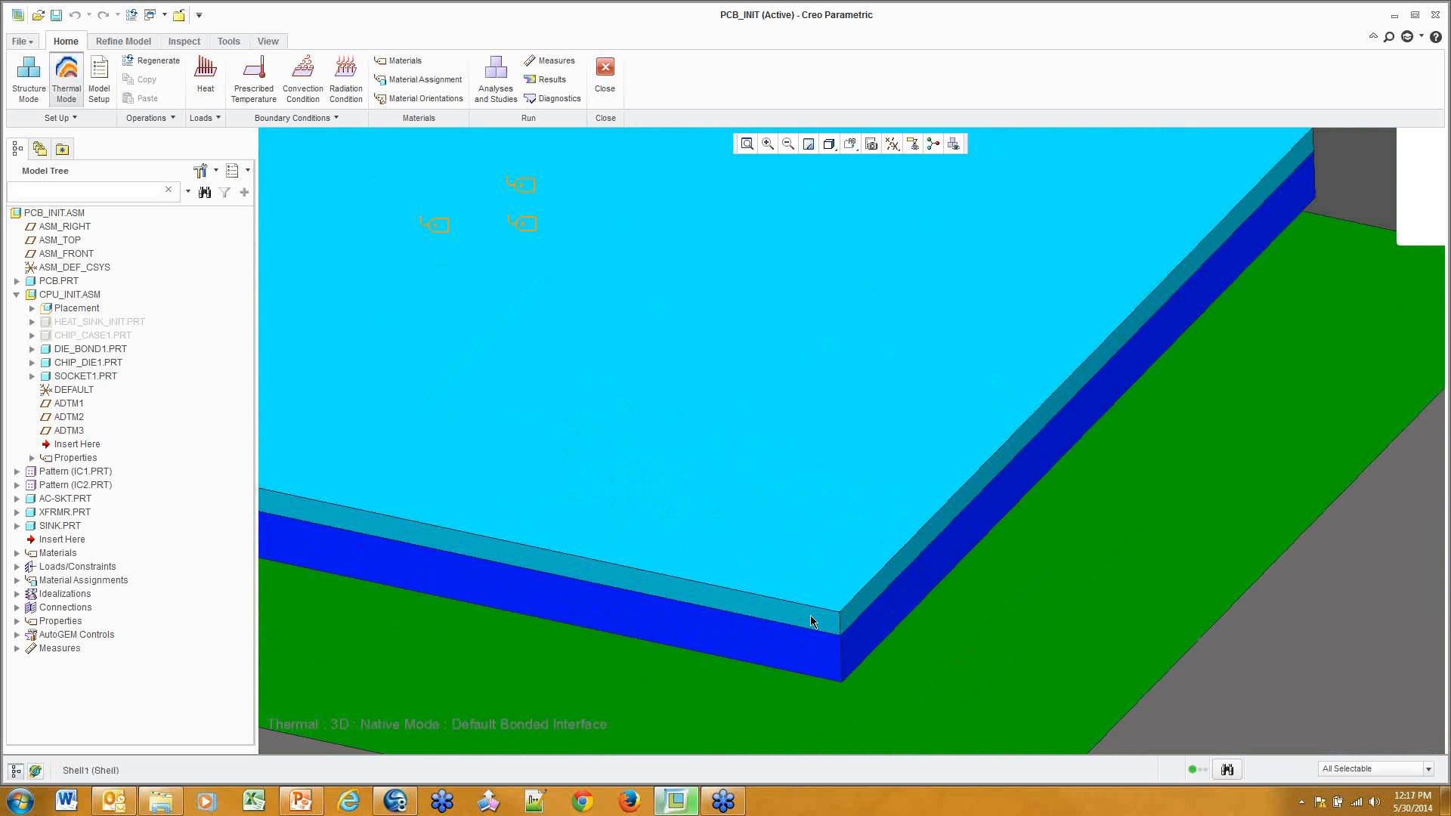
pyautogui.scroll(5, 814, 622)
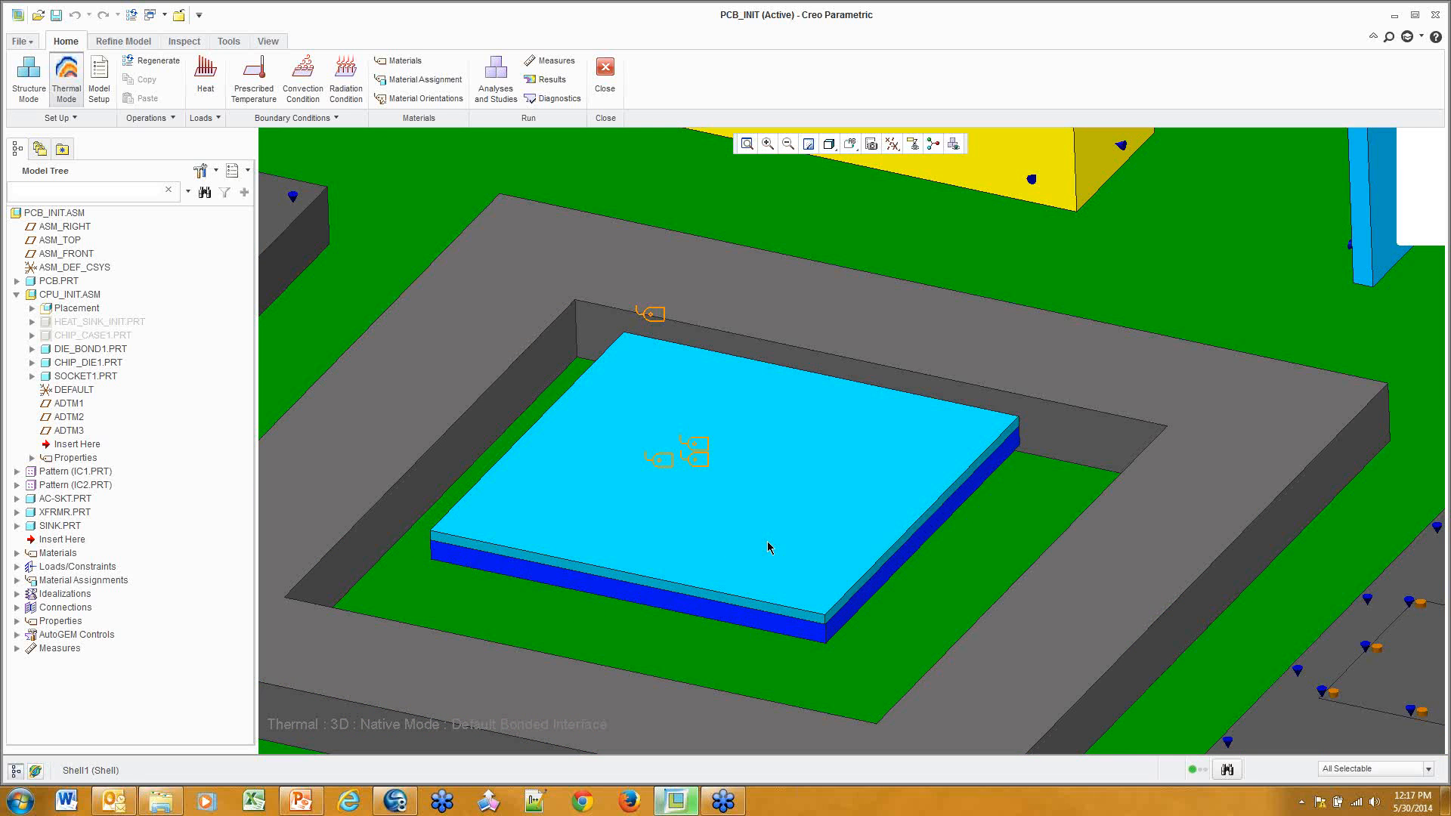
pyautogui.click(152, 60)
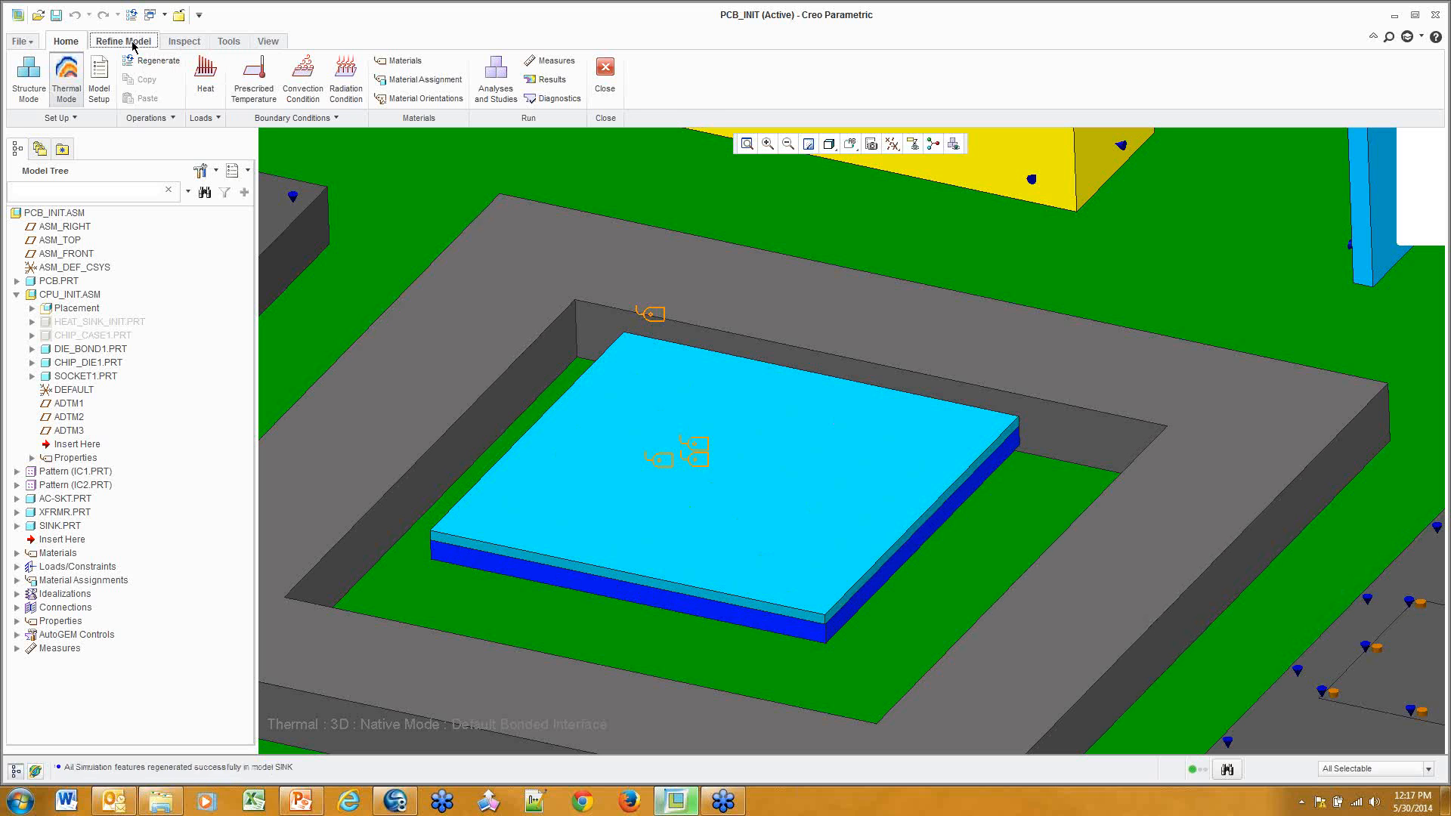
pyautogui.click(133, 43)
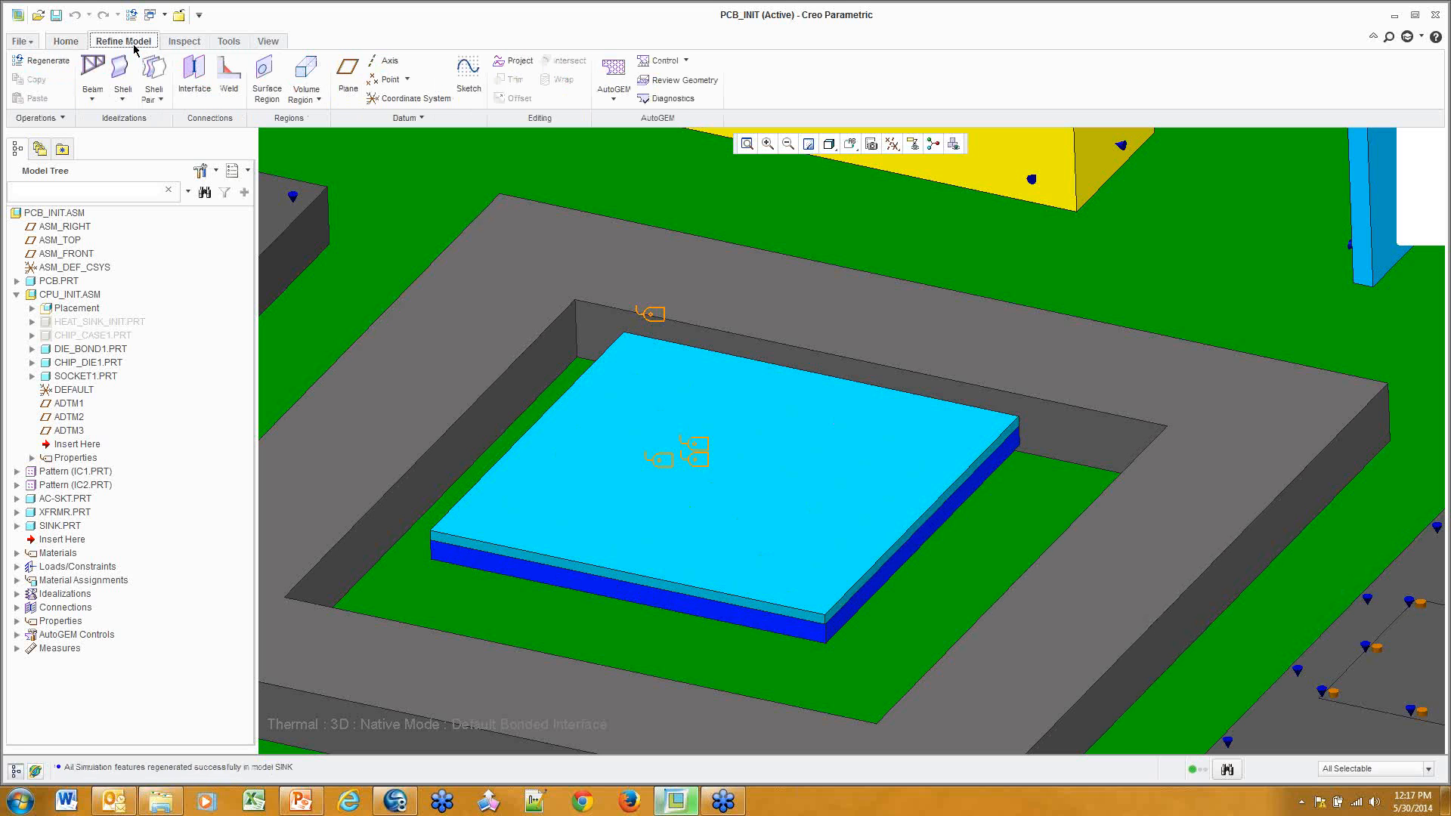
pyautogui.click(194, 74)
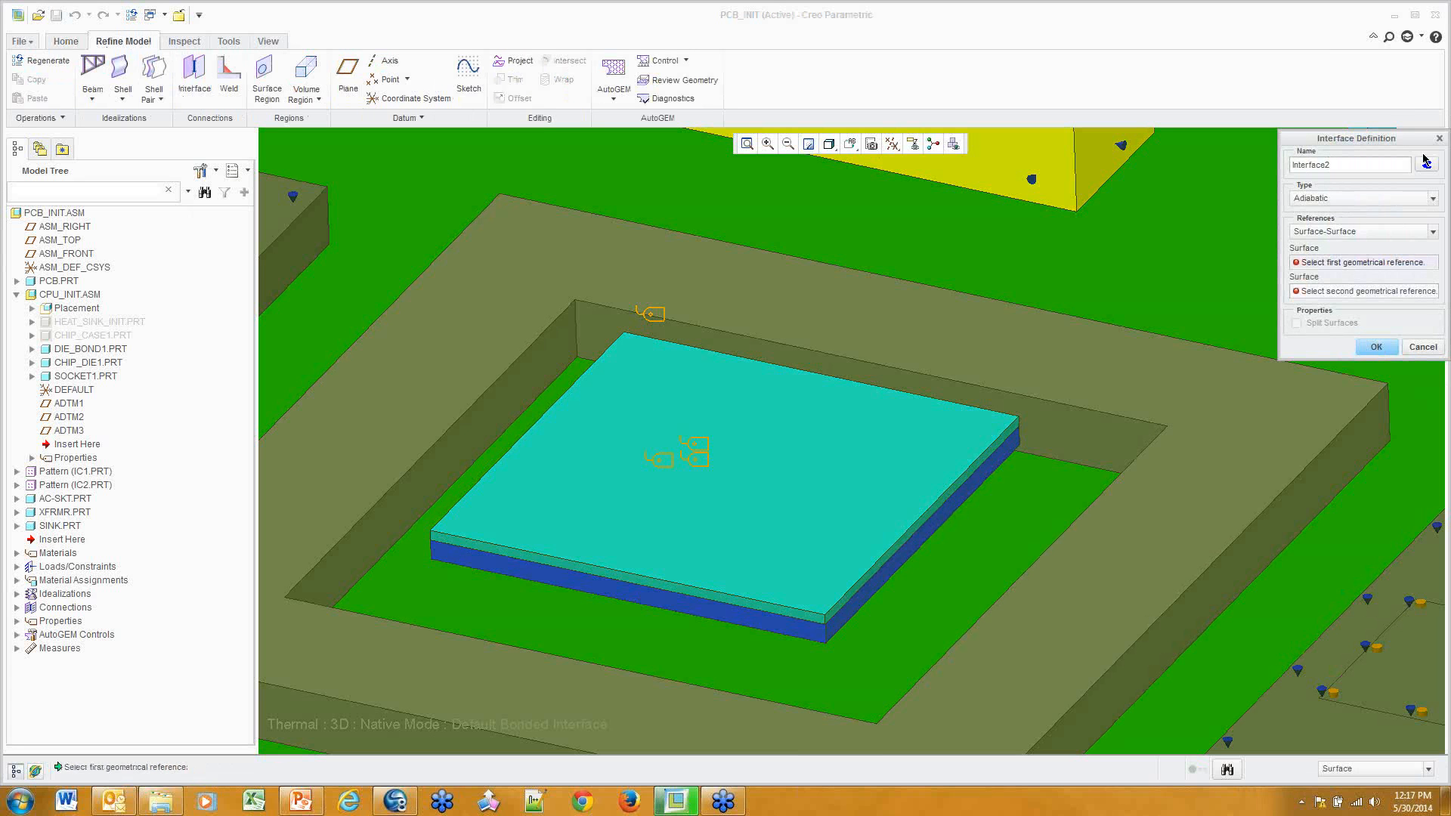
pyautogui.moveTo(1362, 140); pyautogui.dragTo(1339, 121)
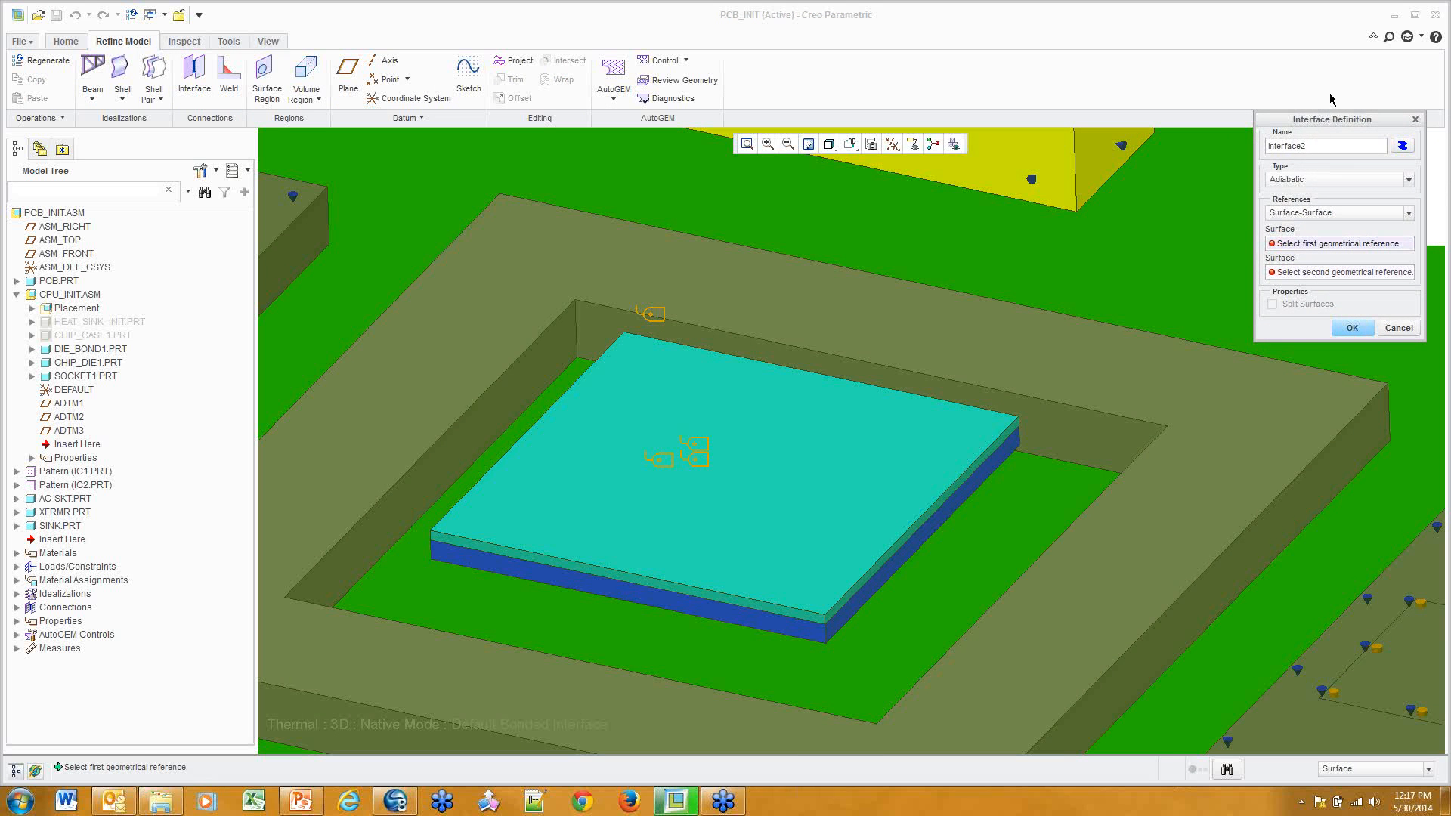
pyautogui.click(1347, 179)
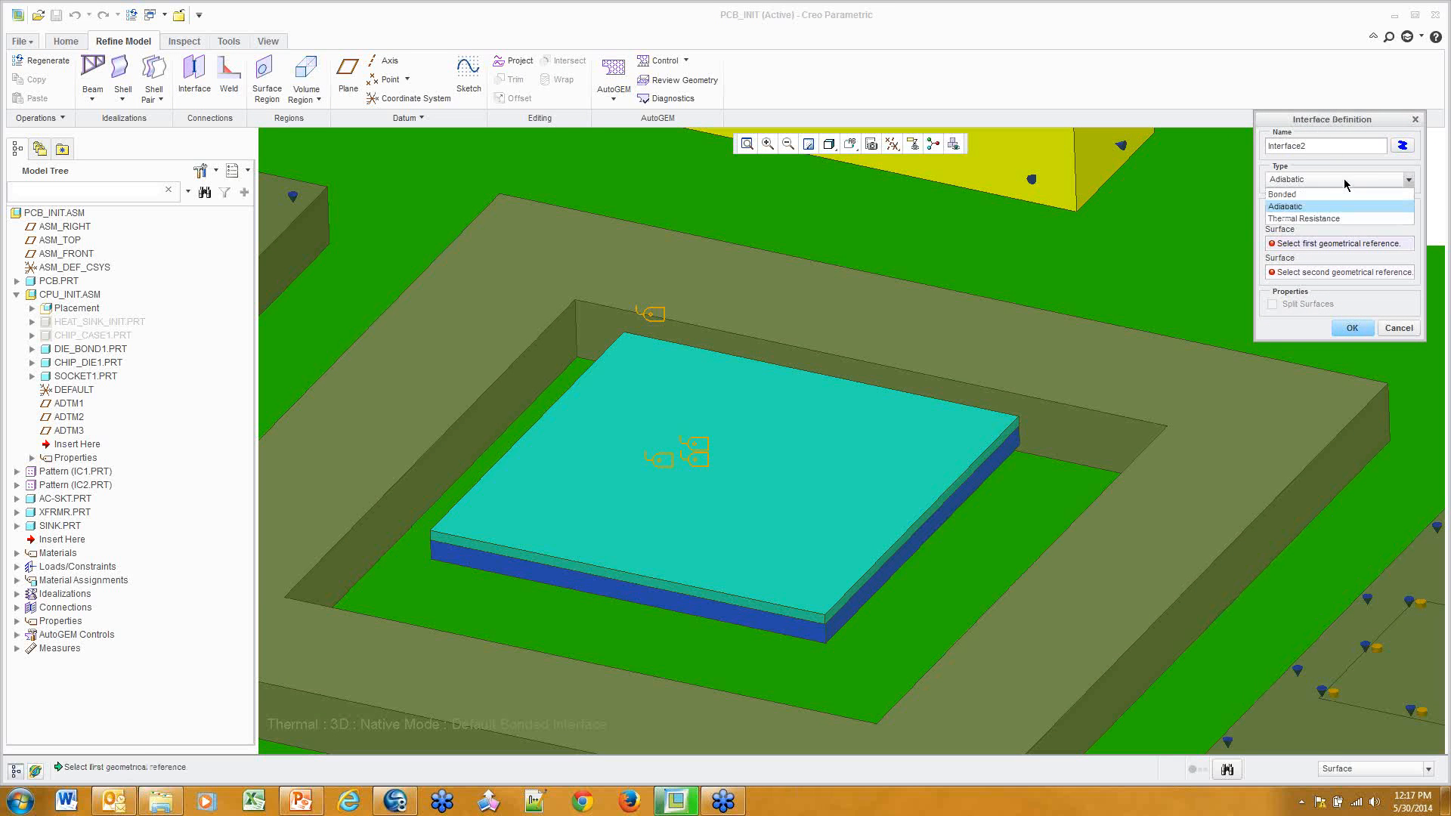
pyautogui.click(1349, 218)
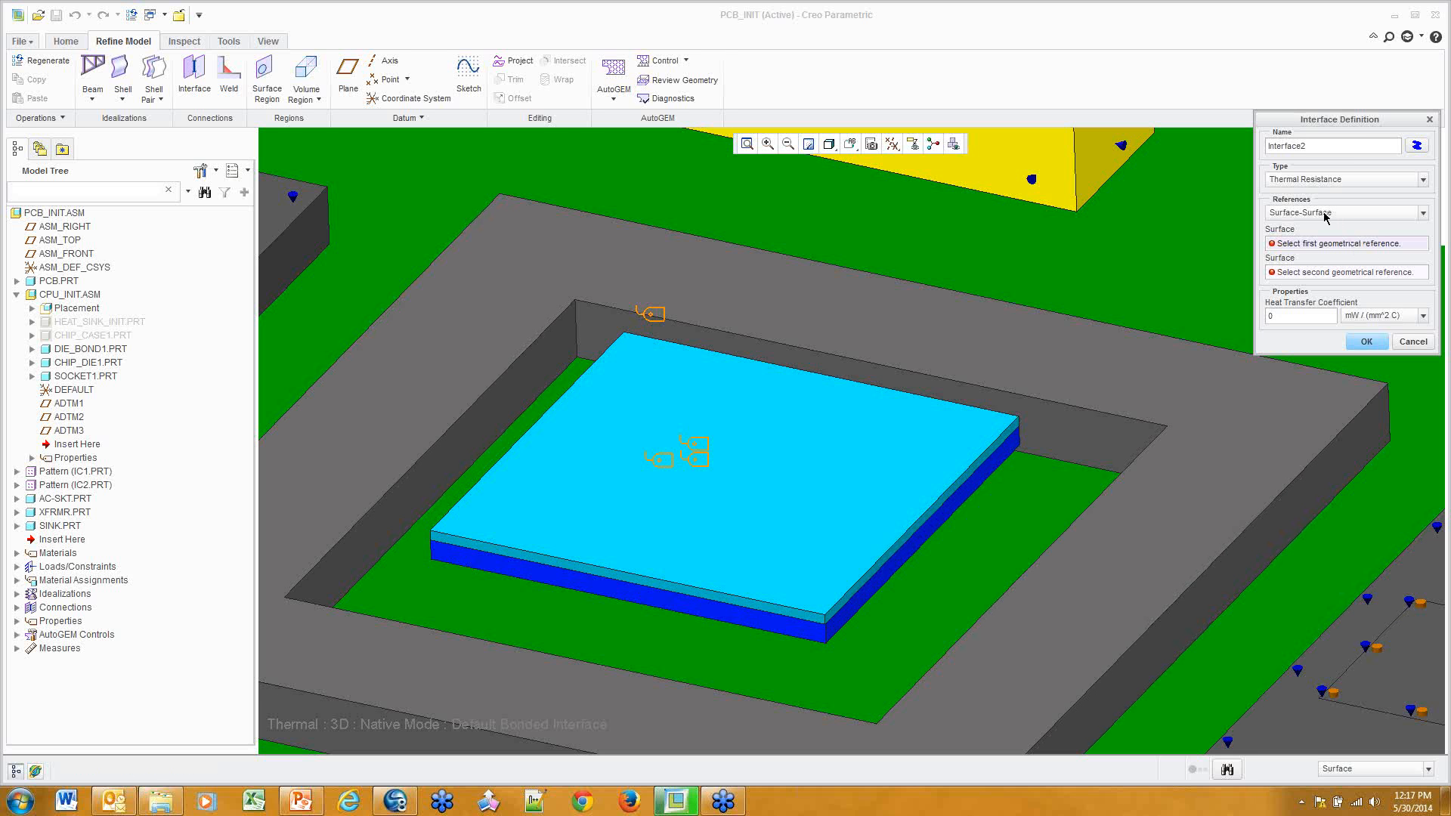
# Set the interface references to Component-Component and choose DIE_BOND1 and CHIP_DIE1 as the two components
pyautogui.scroll(5, 816, 544)
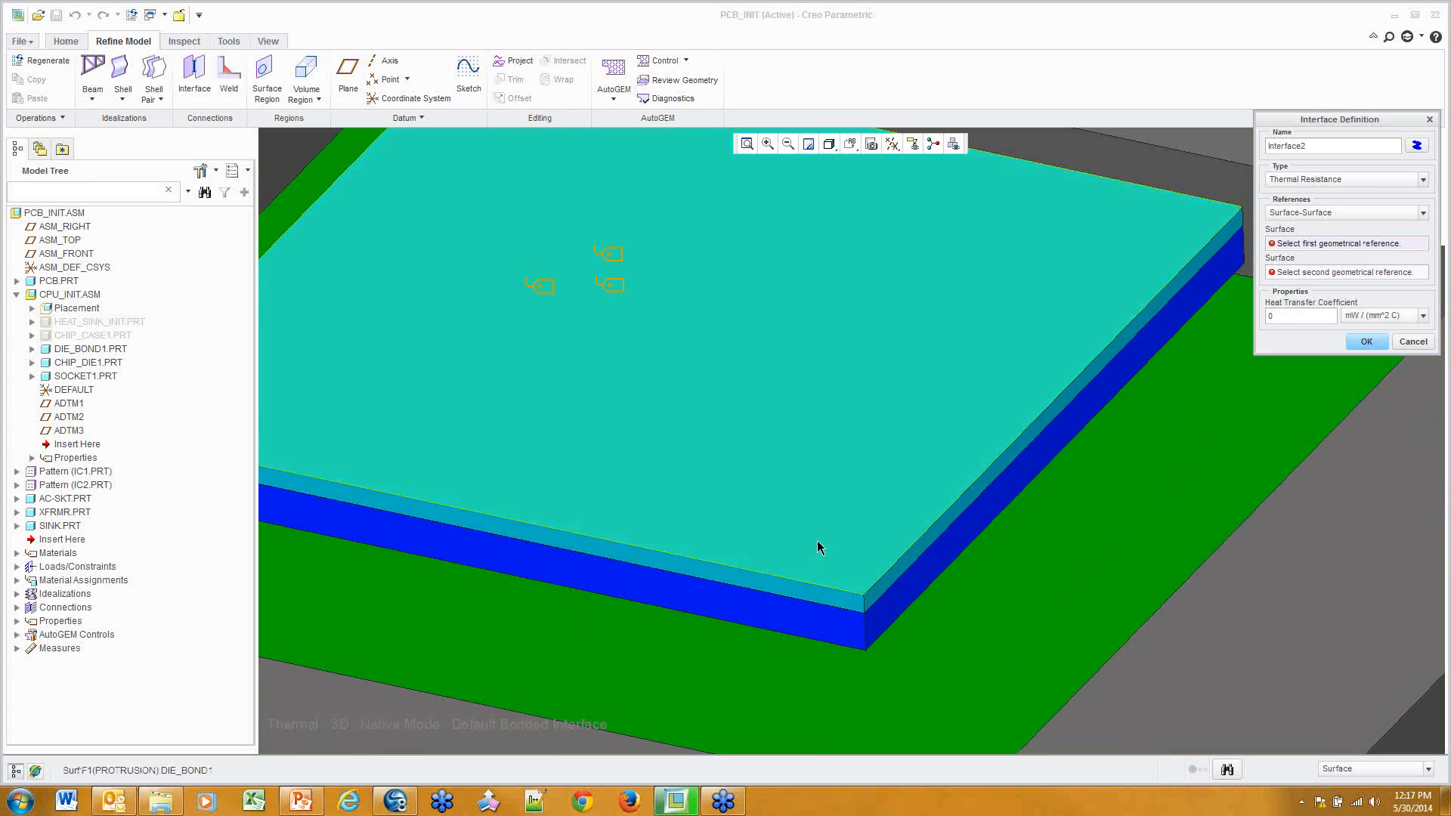
pyautogui.click(1345, 214)
pyautogui.click(1355, 241)
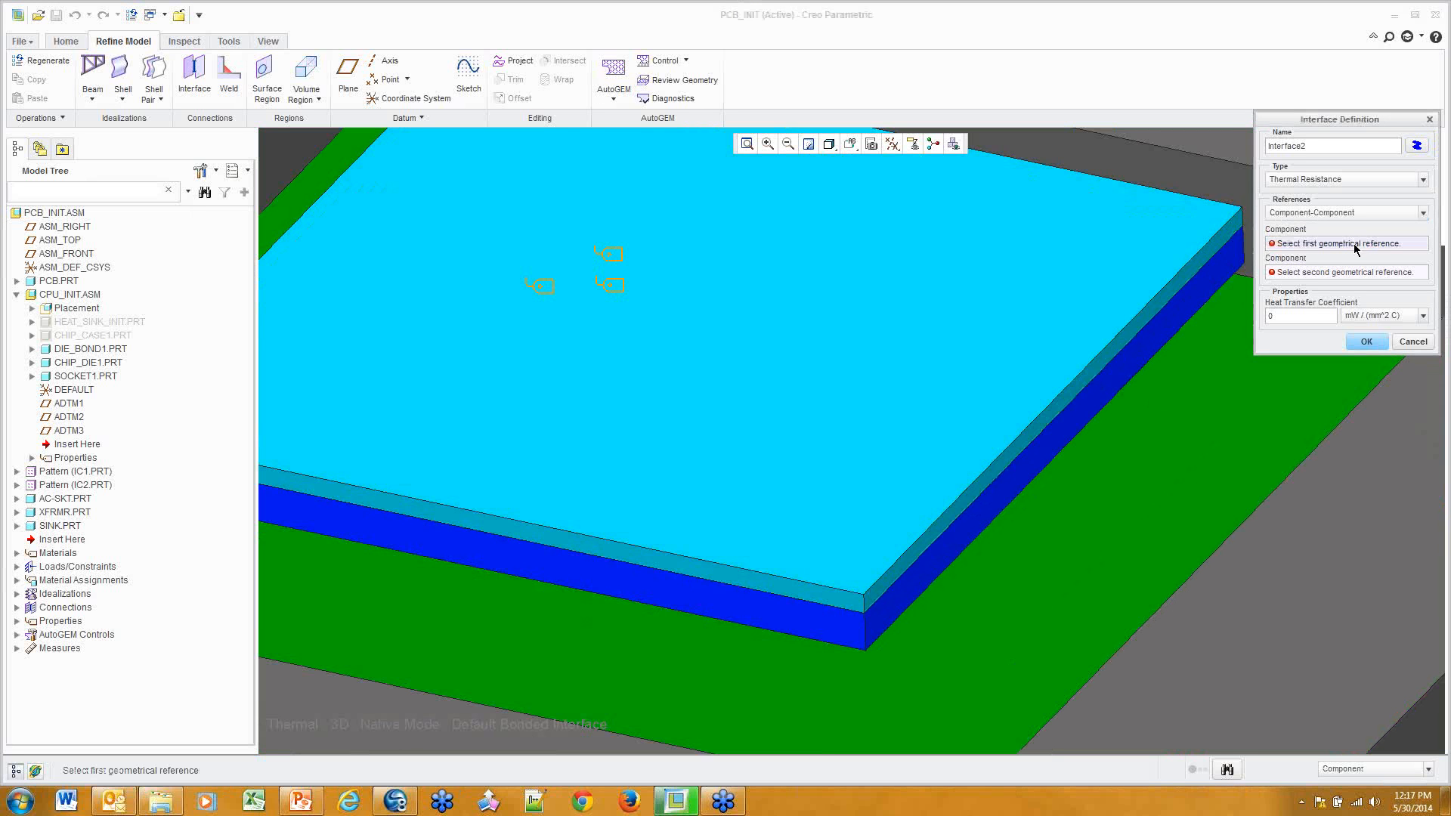
pyautogui.click(988, 366)
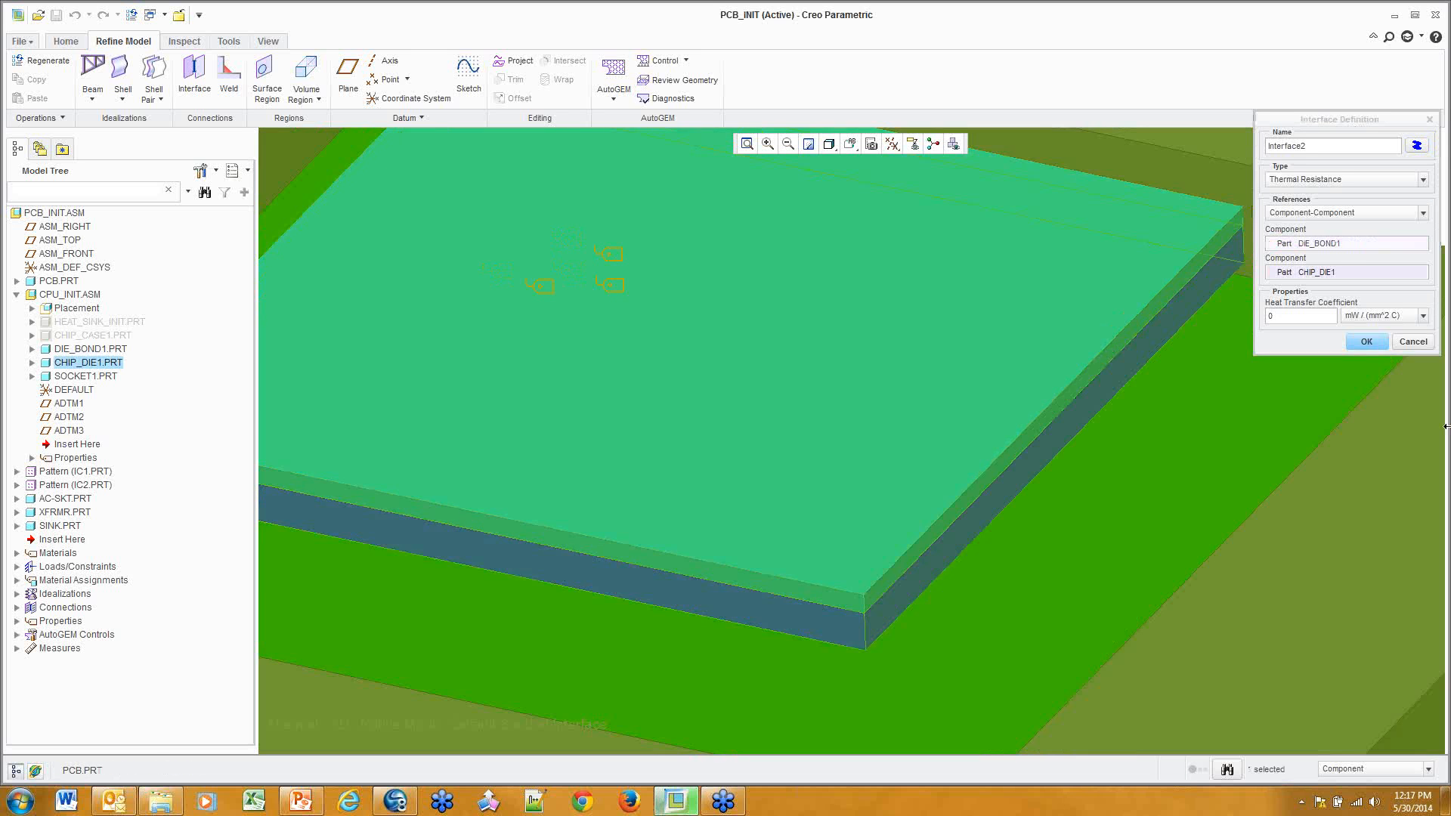
pyautogui.click(1124, 381)
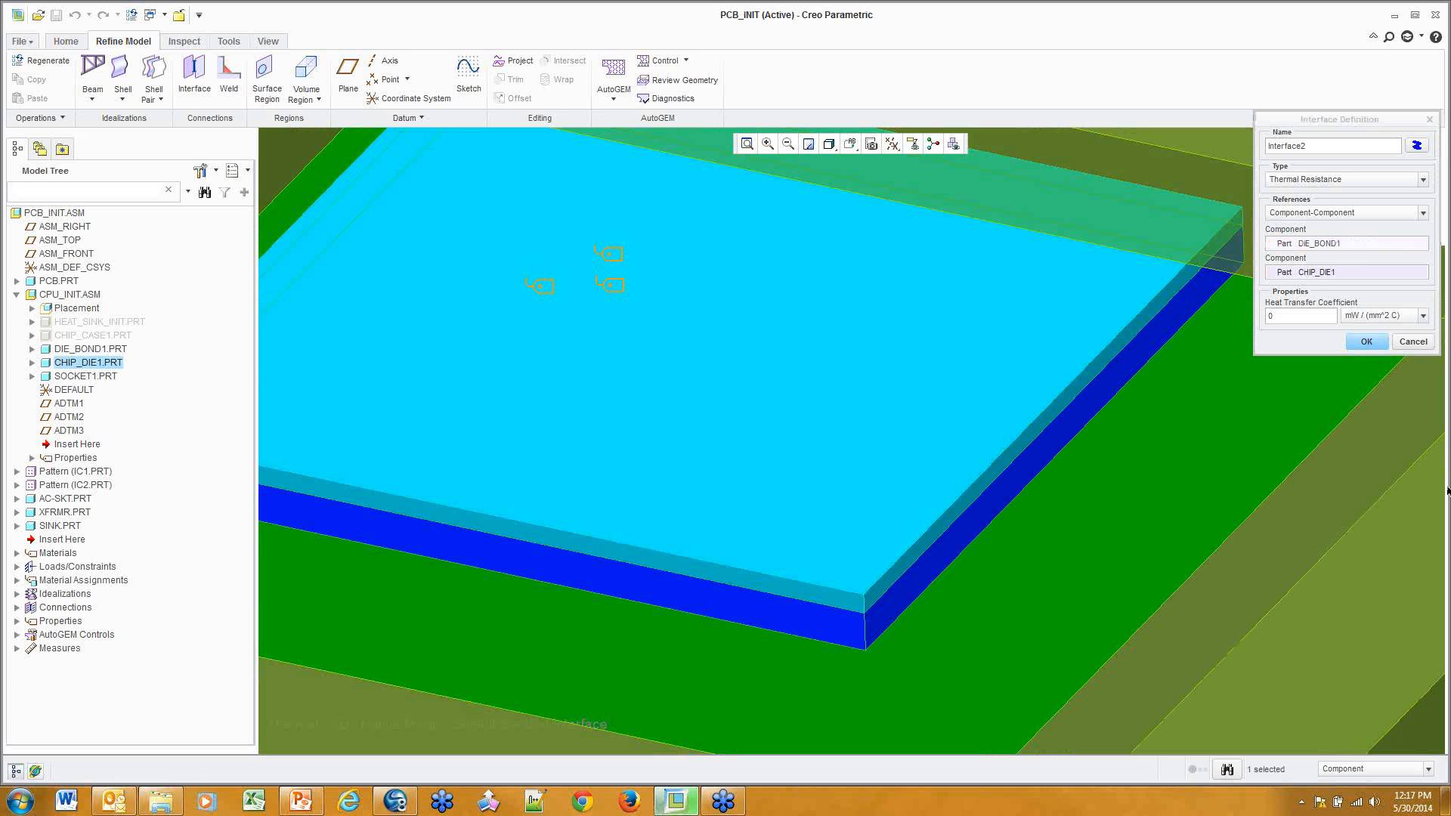
# Set the interface's heat transfer coefficient to 50 with W / (m^2 K) as its unit
pyautogui.moveTo(1289, 318); pyautogui.dragTo(1251, 322)
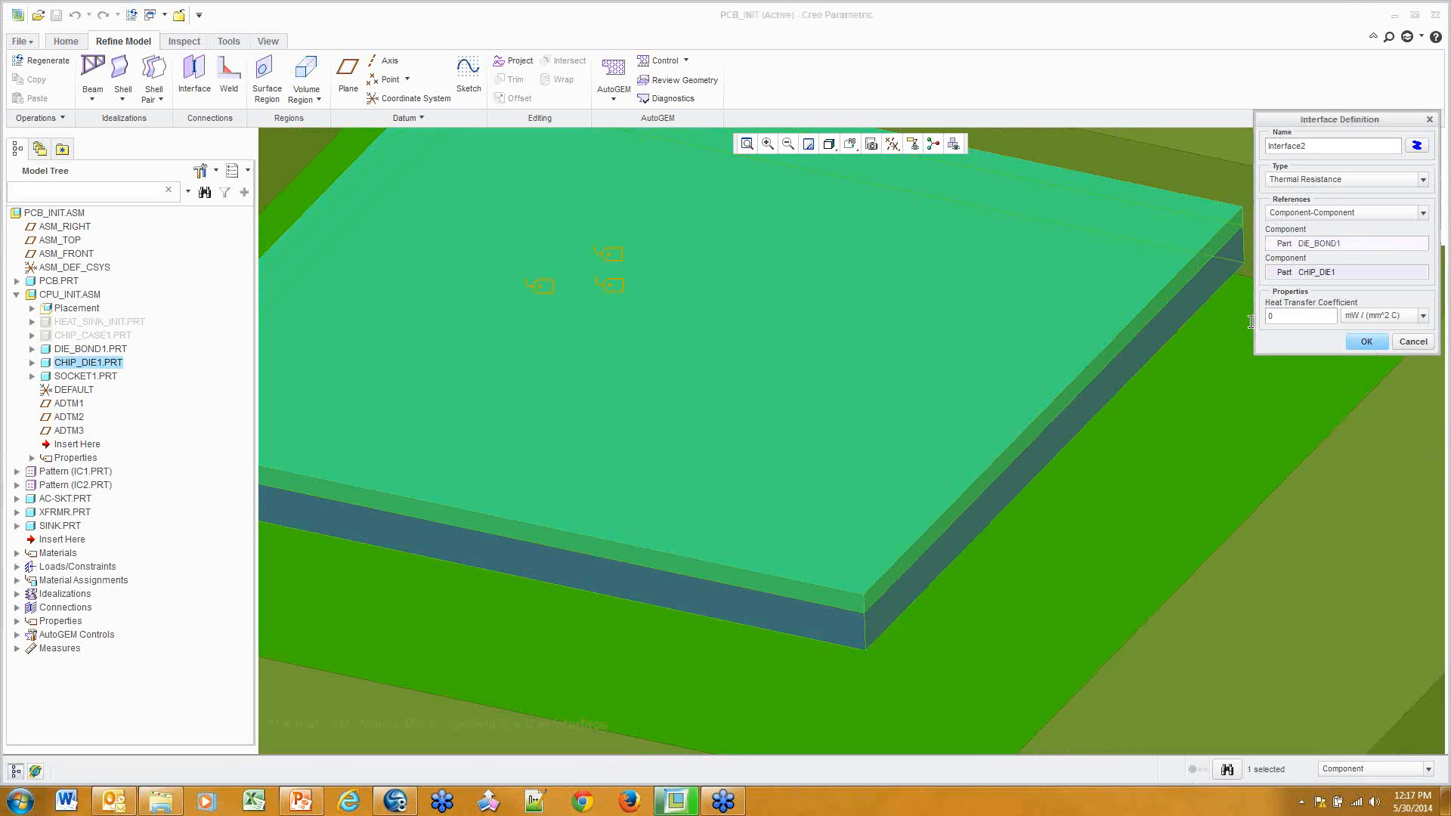
pyautogui.click(1393, 316)
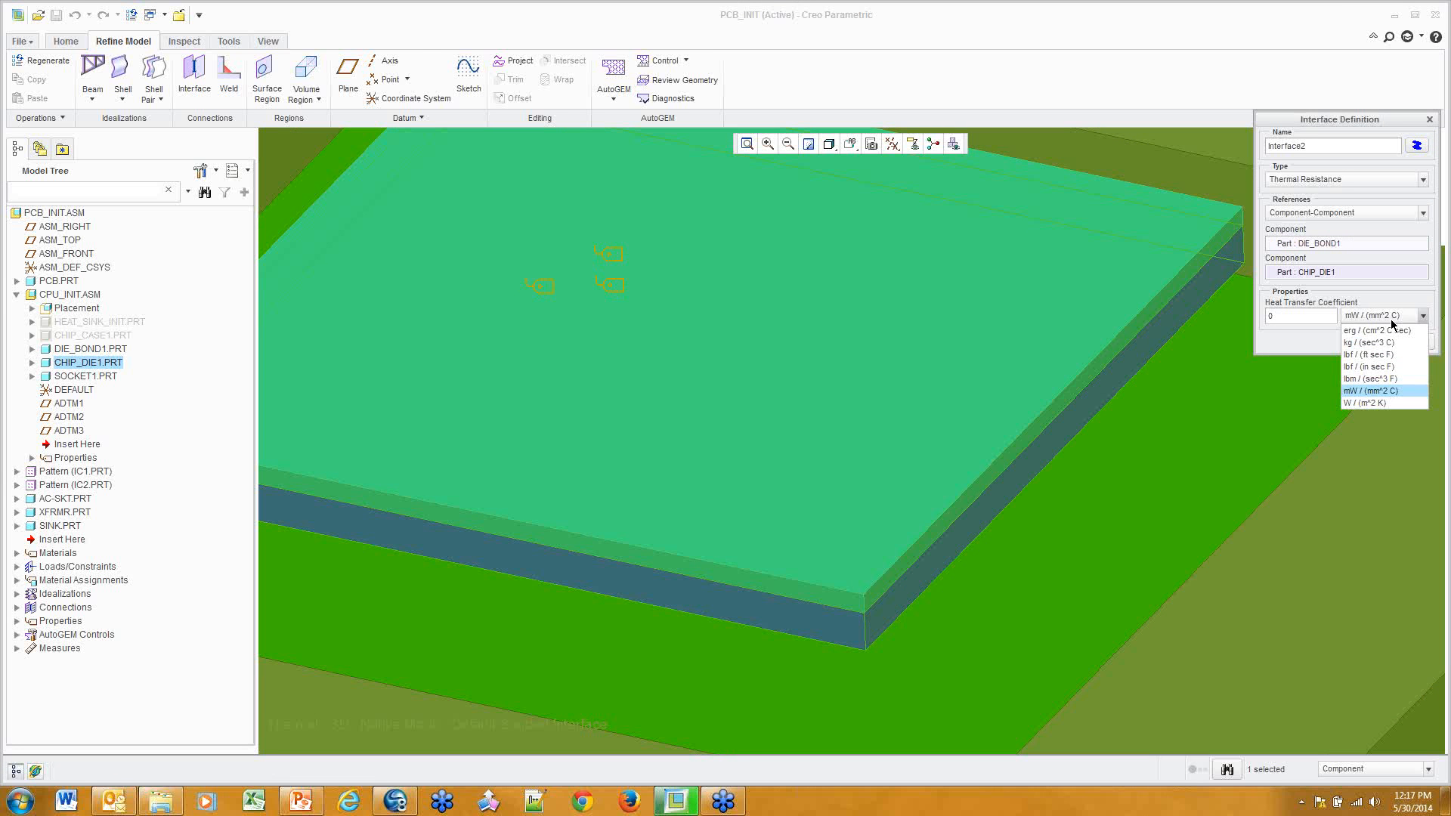
pyautogui.click(1407, 399)
pyautogui.moveTo(1287, 317); pyautogui.dragTo(1244, 315)
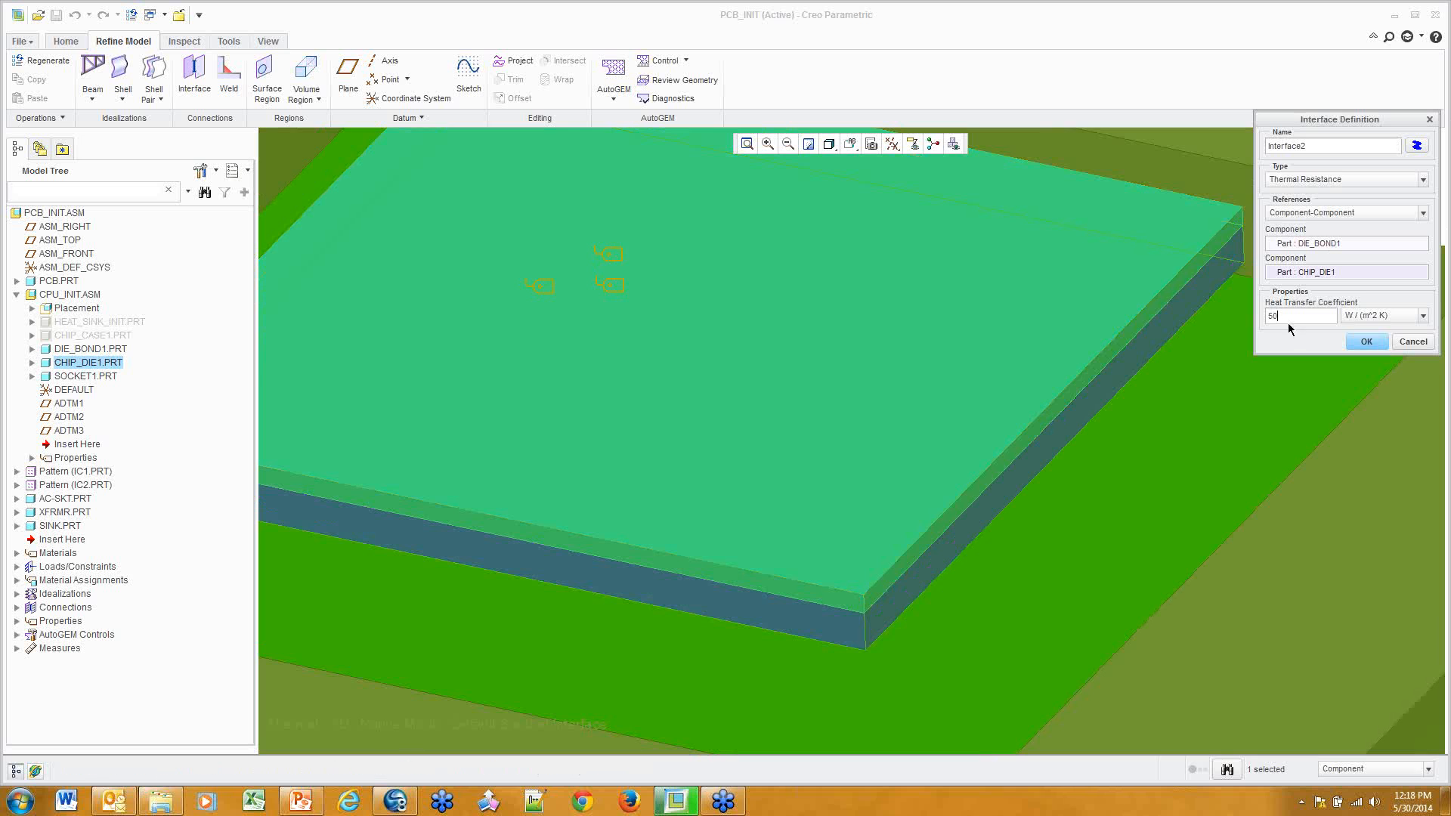
# Replace the heat transfer coefficient value with the assembly parameter THERMAL_RESISTANCE and accept the interface definition
pyautogui.doubleClick(1287, 316)
pyautogui.press('BackSpace')
pyautogui.rightClick(1298, 319)
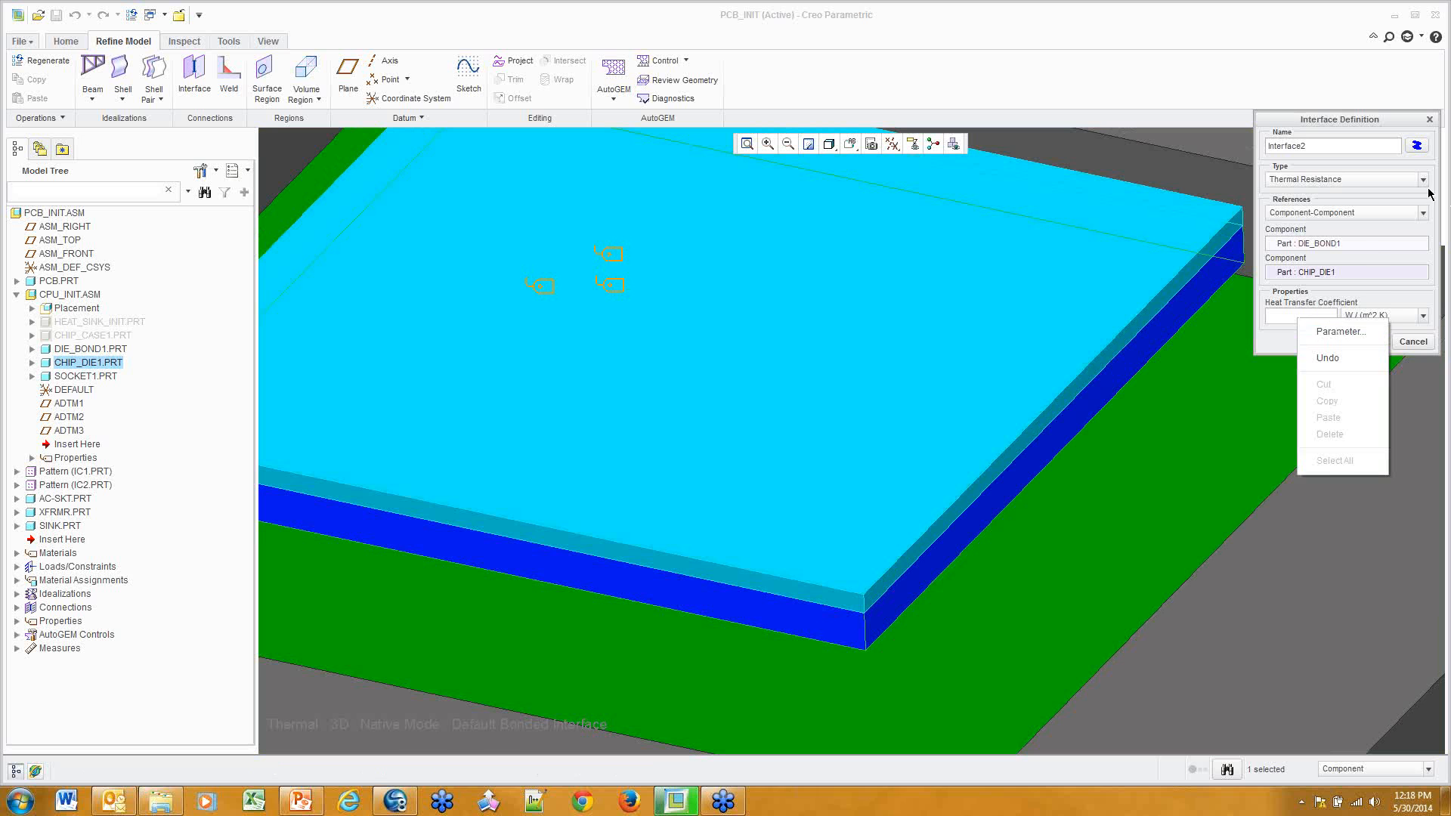
pyautogui.click(1383, 296)
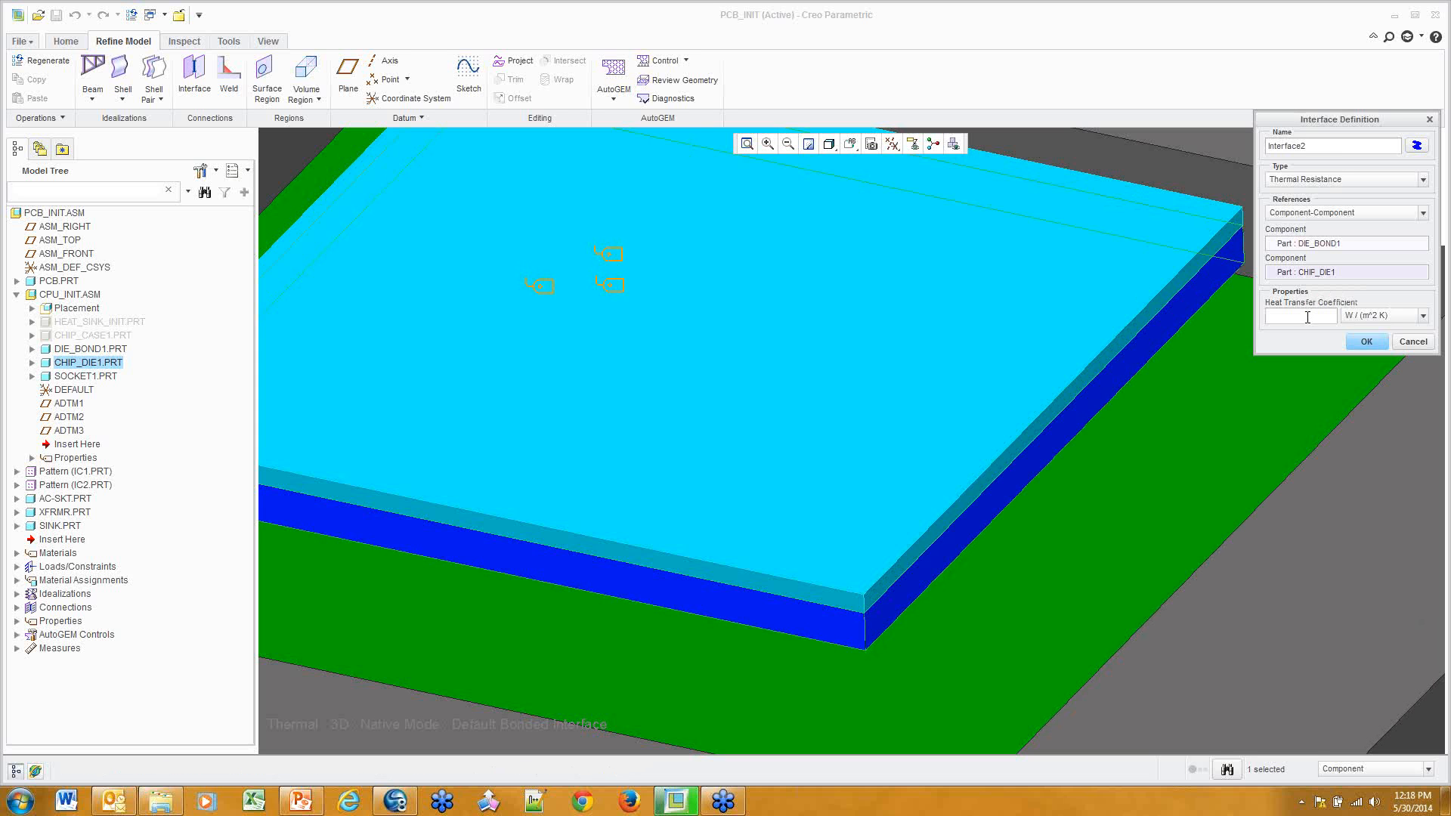
pyautogui.rightClick(1307, 317)
pyautogui.click(1334, 330)
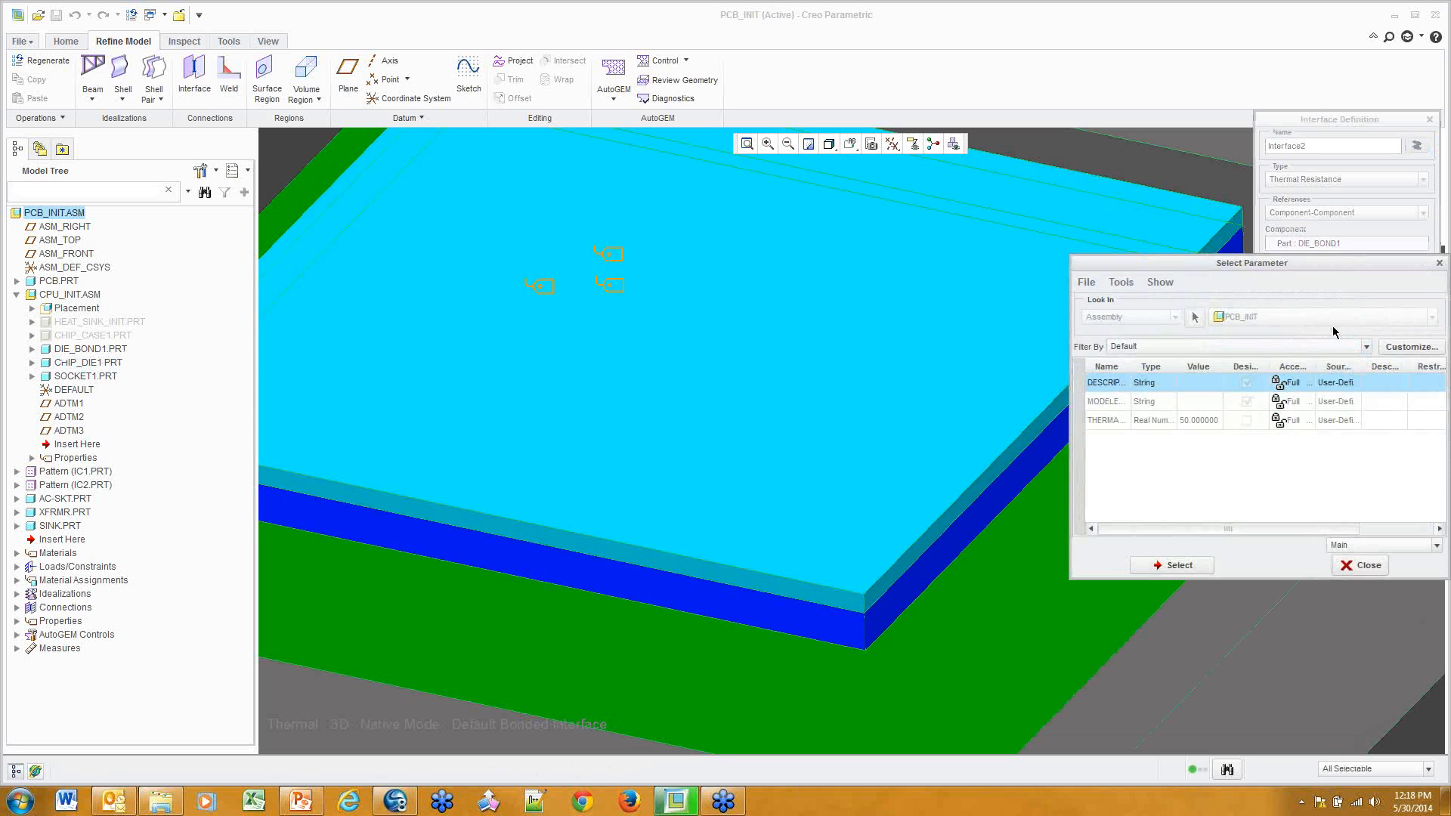
pyautogui.moveTo(1316, 262); pyautogui.dragTo(1070, 229)
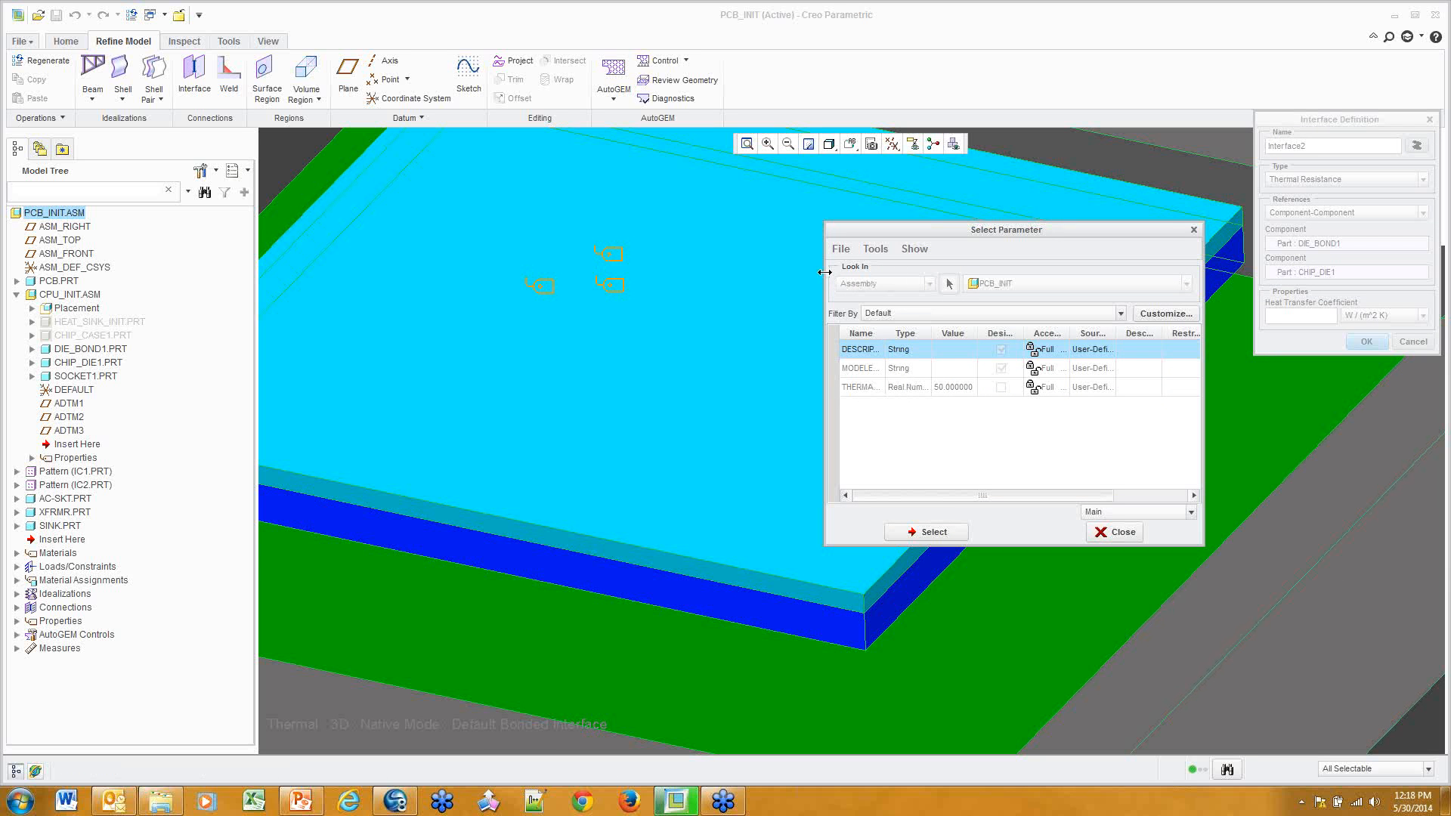
pyautogui.moveTo(825, 278); pyautogui.dragTo(549, 279)
pyautogui.moveTo(703, 333)
pyautogui.mouseDown()
pyautogui.moveTo(731, 334)
pyautogui.moveTo(635, 333)
pyautogui.moveTo(683, 333)
pyautogui.mouseUp()
pyautogui.click(632, 387)
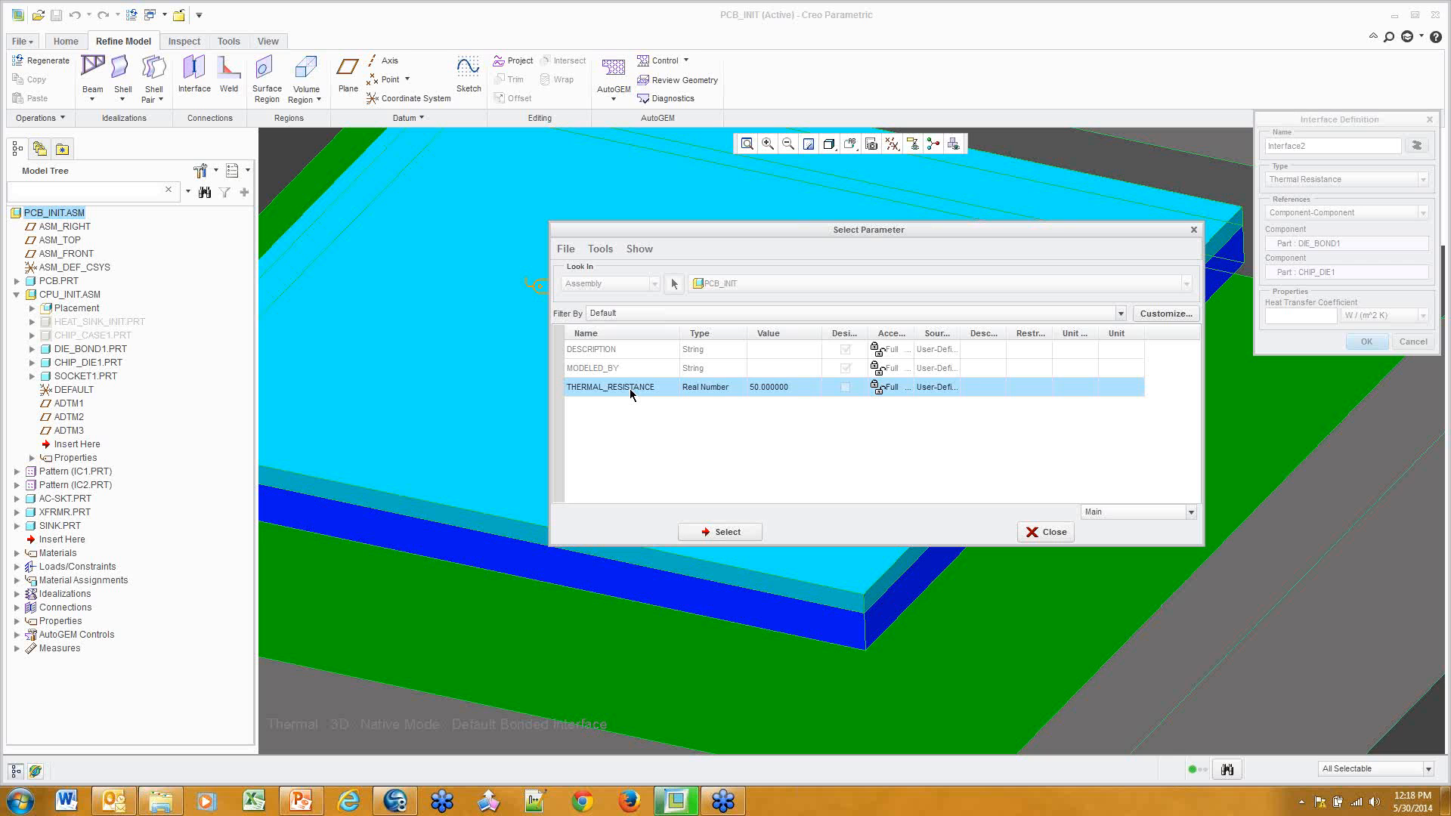
pyautogui.click(745, 535)
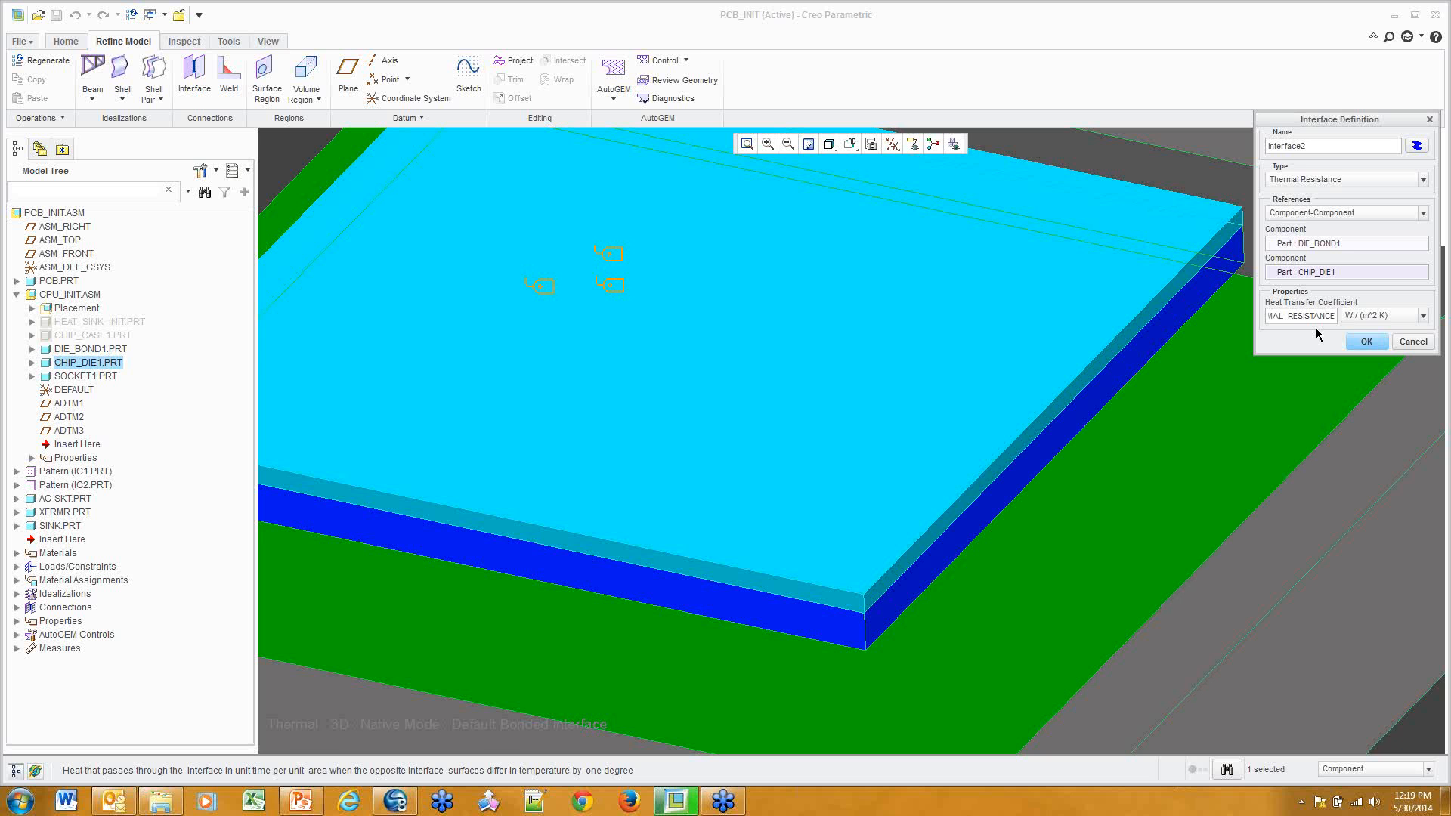
pyautogui.click(1369, 347)
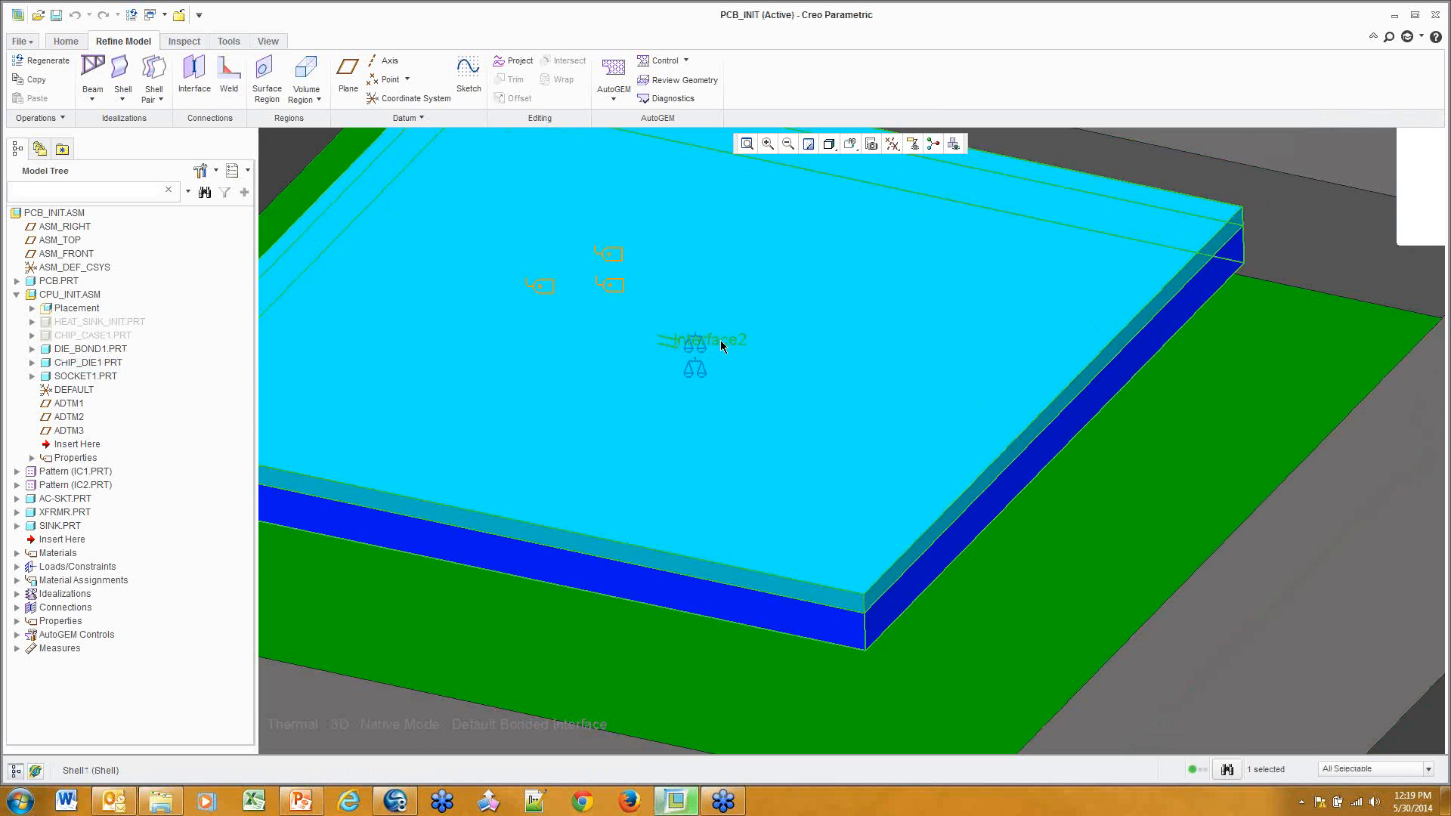
# Unhide CHIP_CASE1.PRT and HEAT_SINK_INIT.PRT in the CPU subassembly
pyautogui.scroll(-5, 721, 341)
pyautogui.scroll(5, 692, 350)
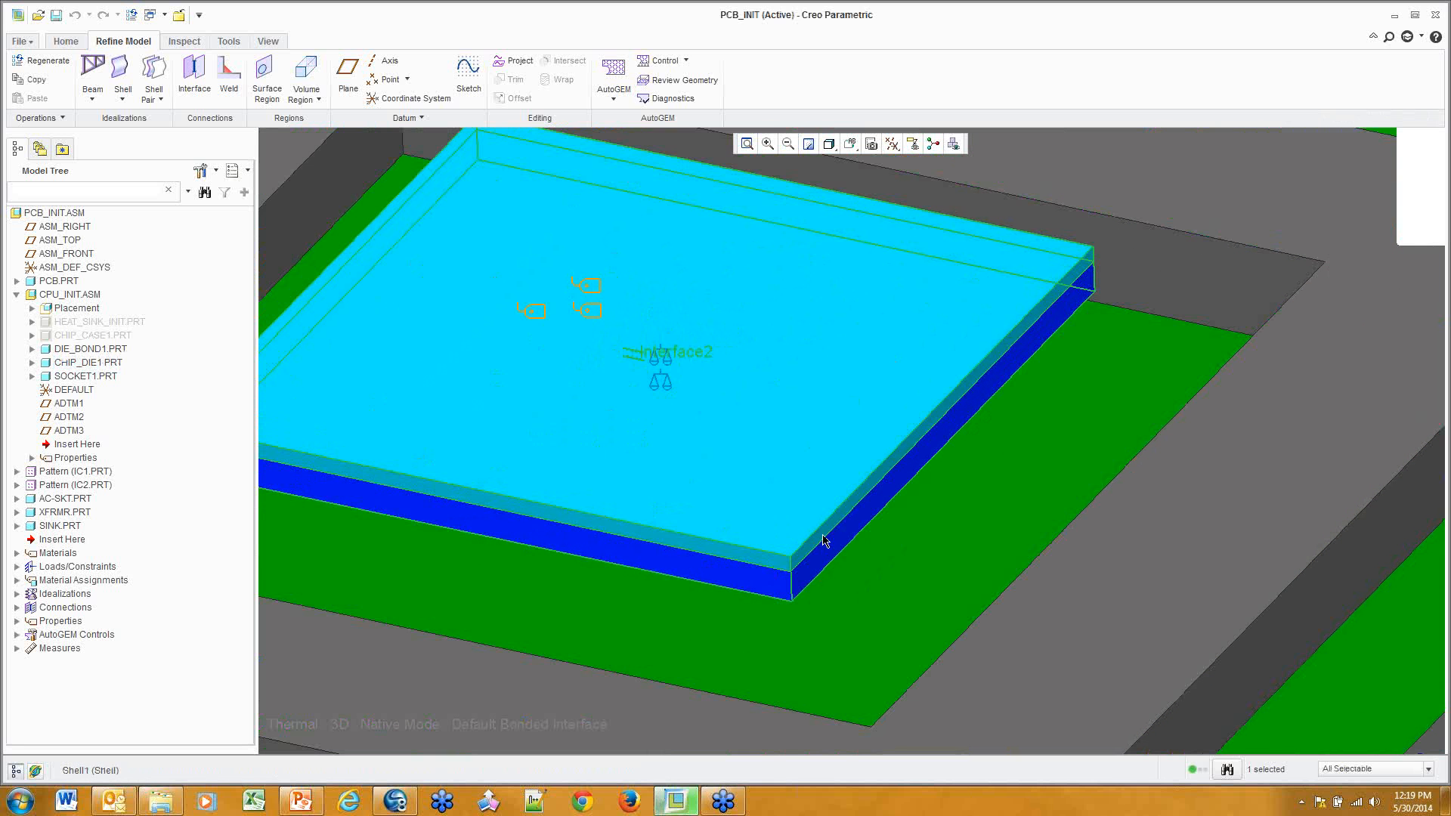
pyautogui.scroll(-4, 804, 486)
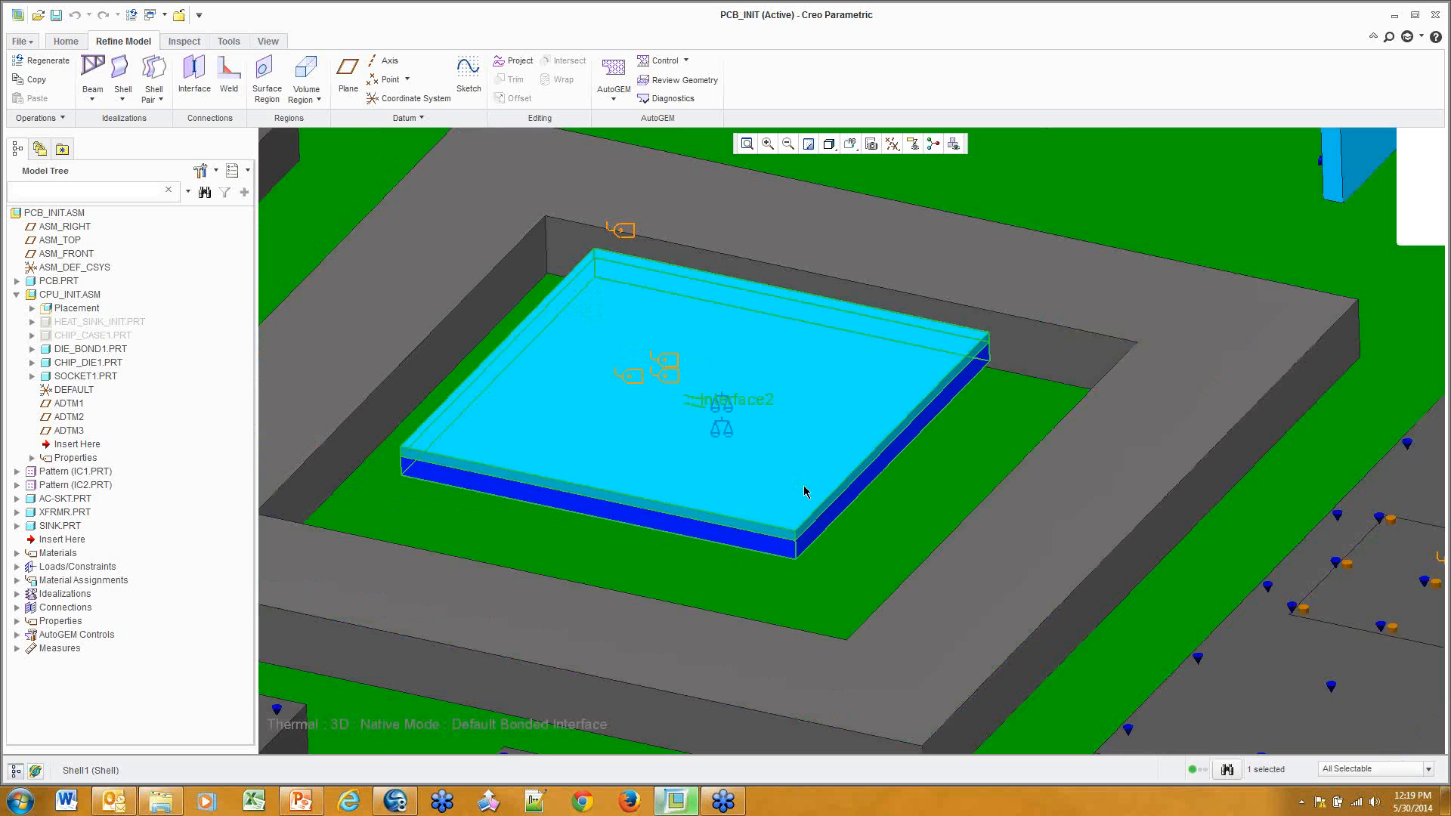
pyautogui.rightClick(122, 335)
pyautogui.click(155, 384)
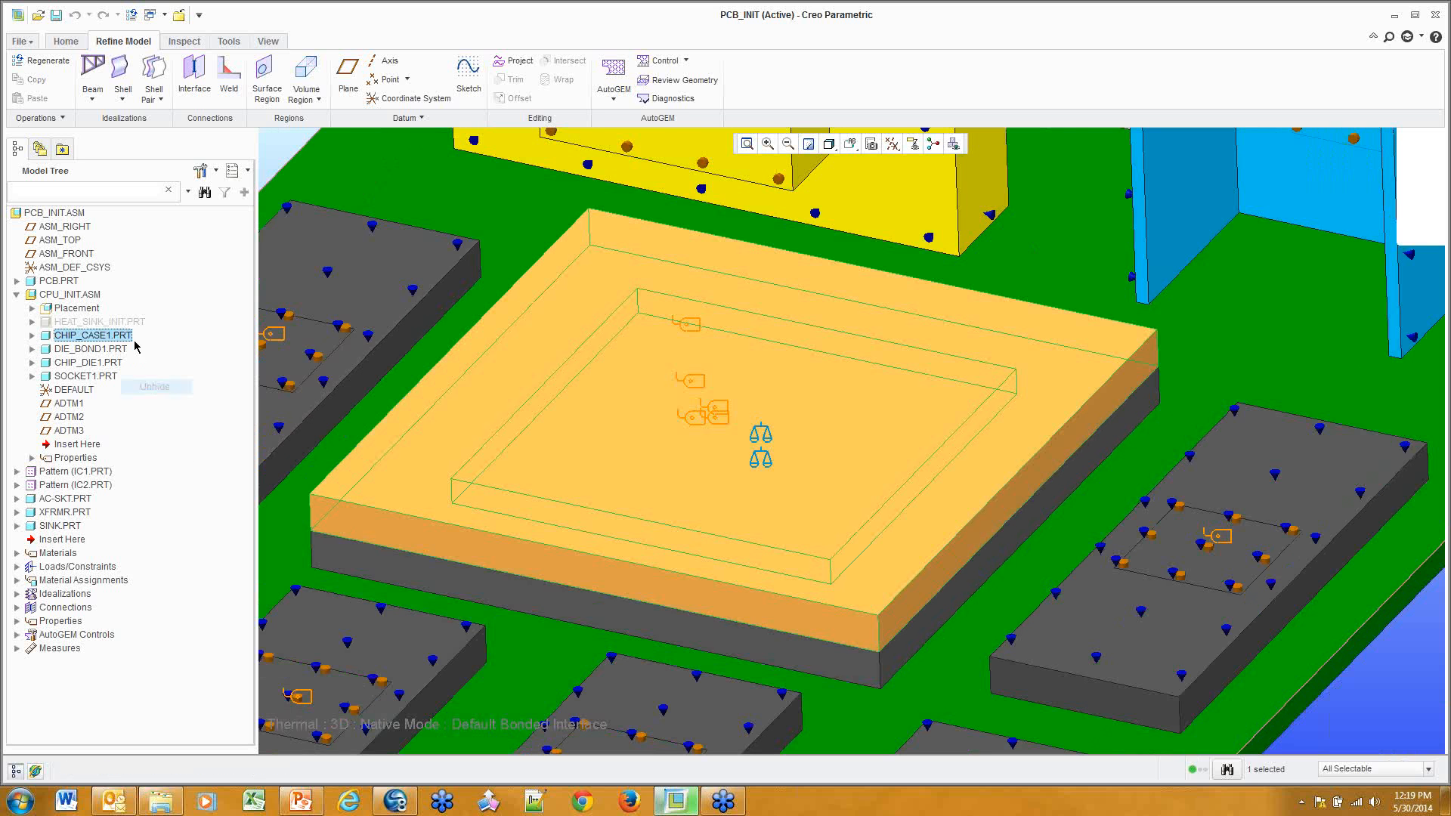
pyautogui.rightClick(124, 325)
pyautogui.click(162, 380)
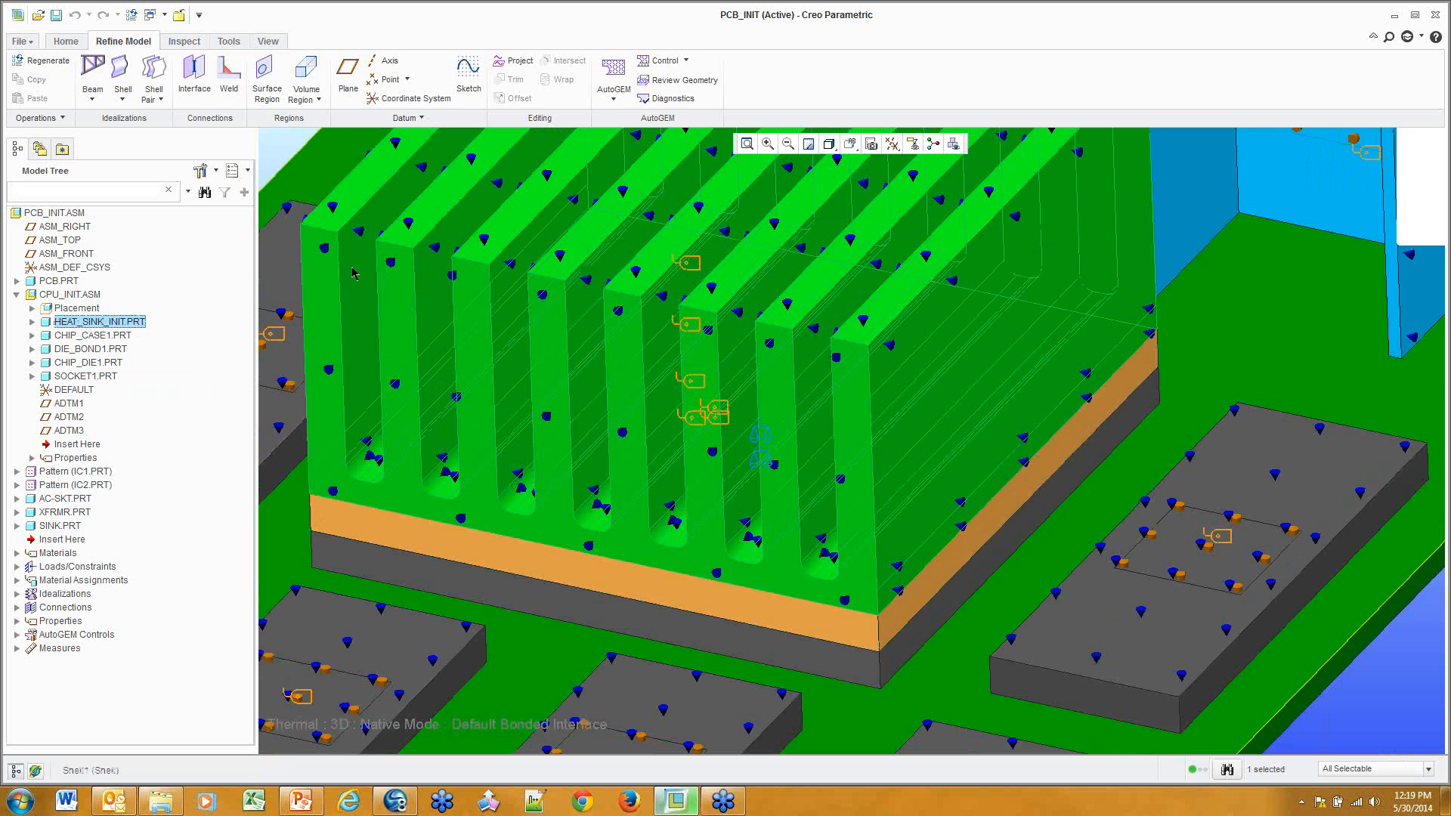
pyautogui.click(275, 146)
pyautogui.scroll(-5, 972, 377)
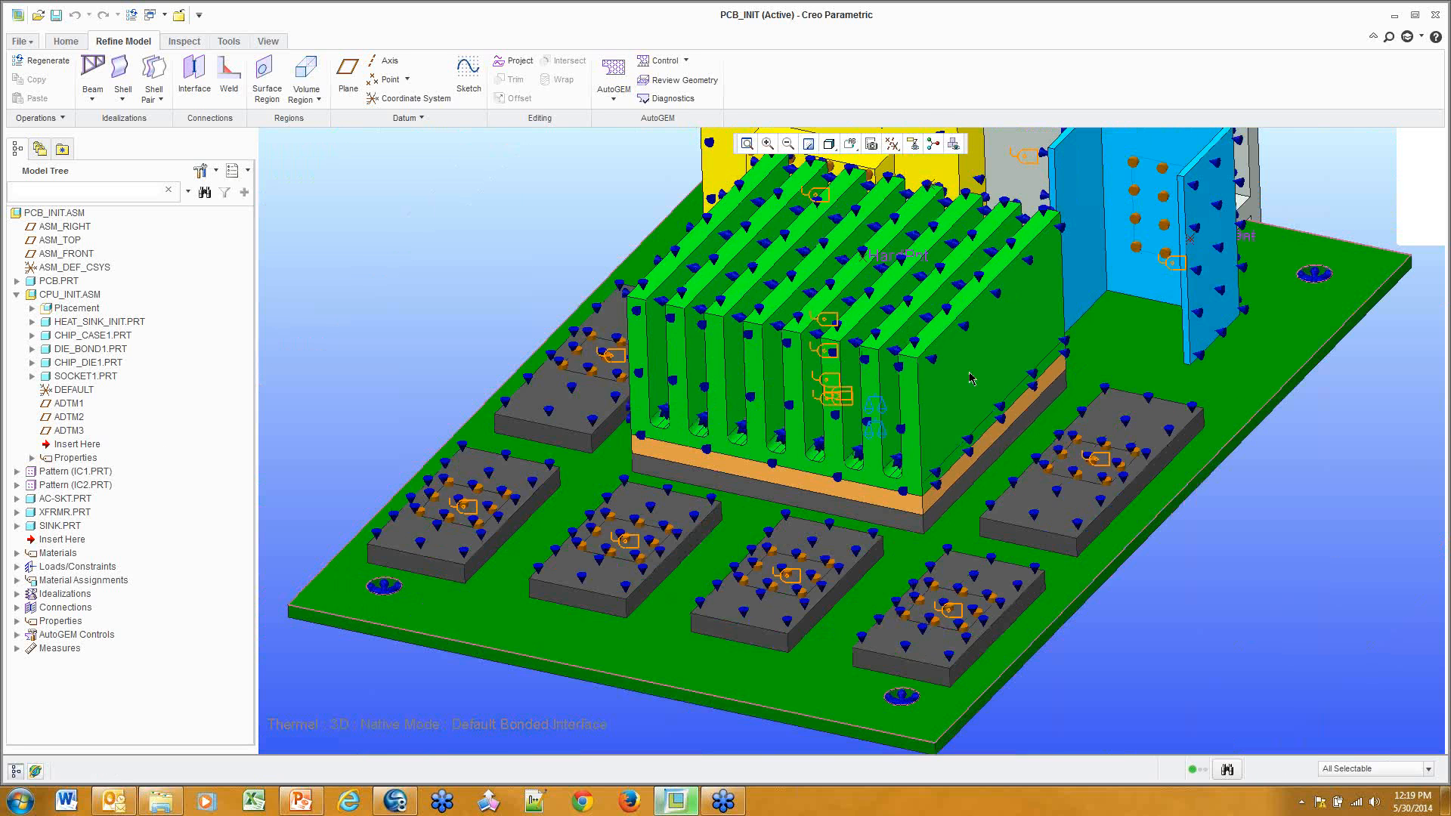
pyautogui.moveTo(925, 373); pyautogui.dragTo(879, 429, button='middle')
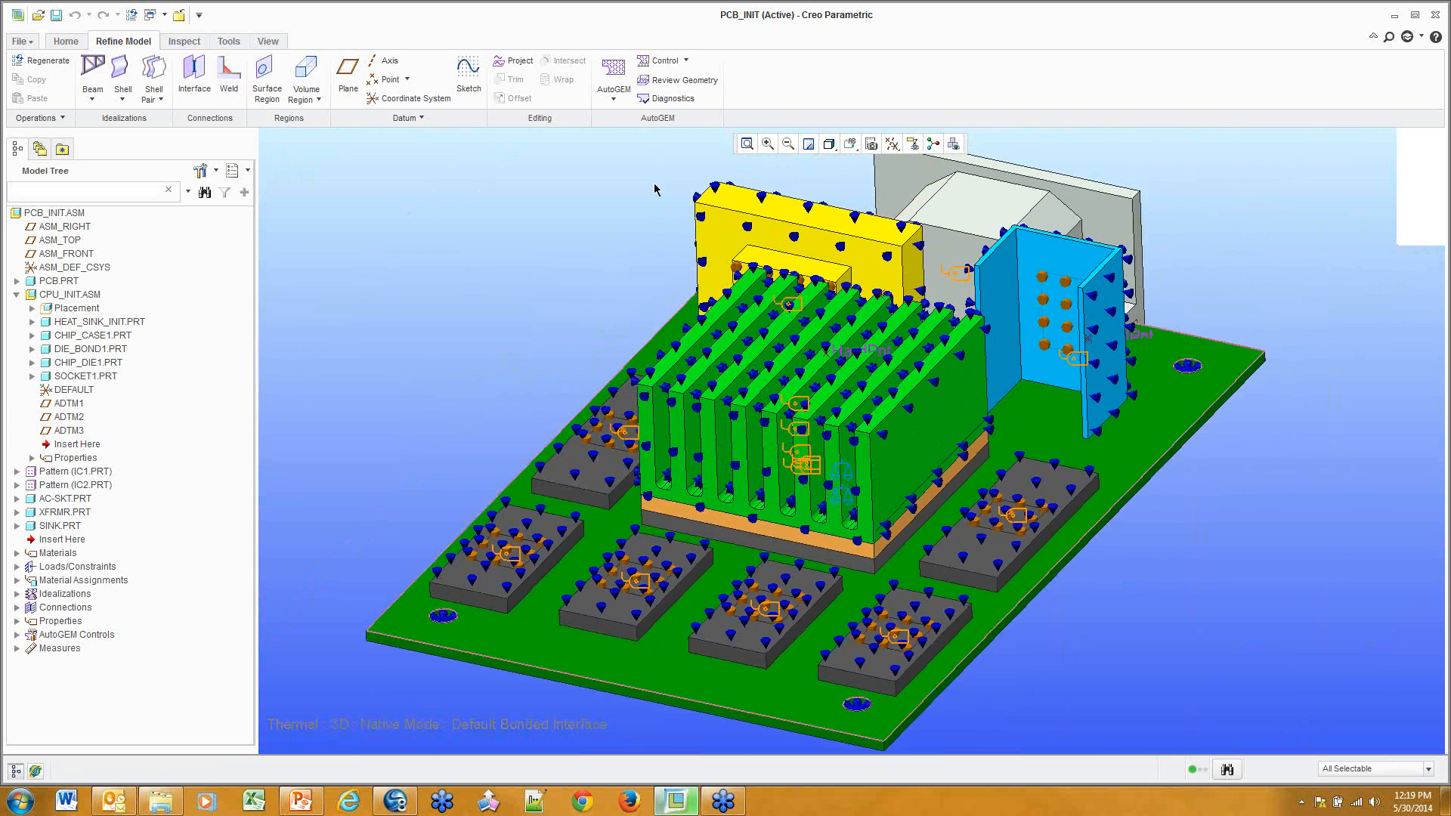
# Review the pcb_therm_spa steady thermal analysis definition without changing it, and widen the name column in the studies list
pyautogui.click(66, 41)
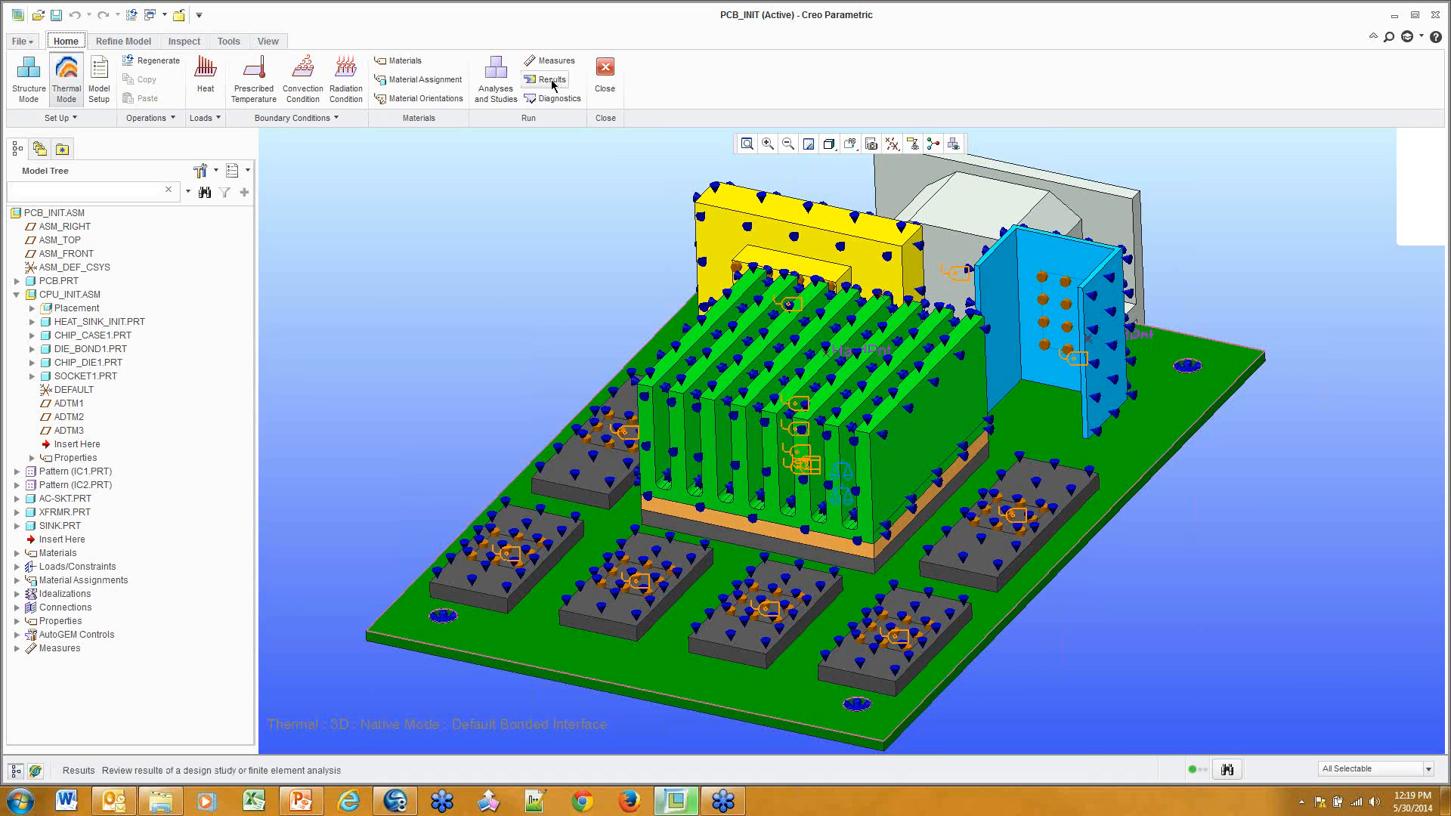
pyautogui.click(498, 79)
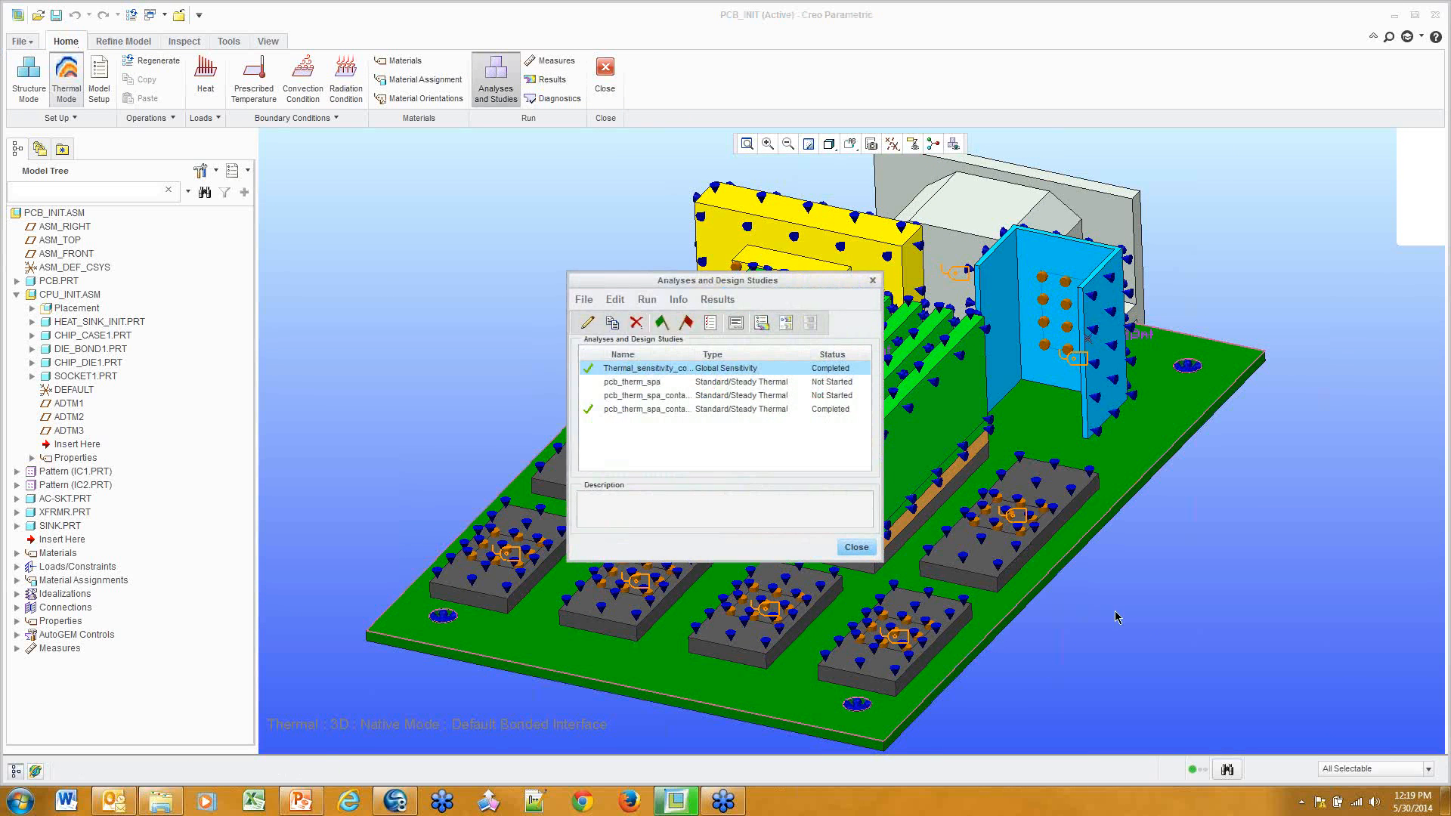
pyautogui.click(641, 383)
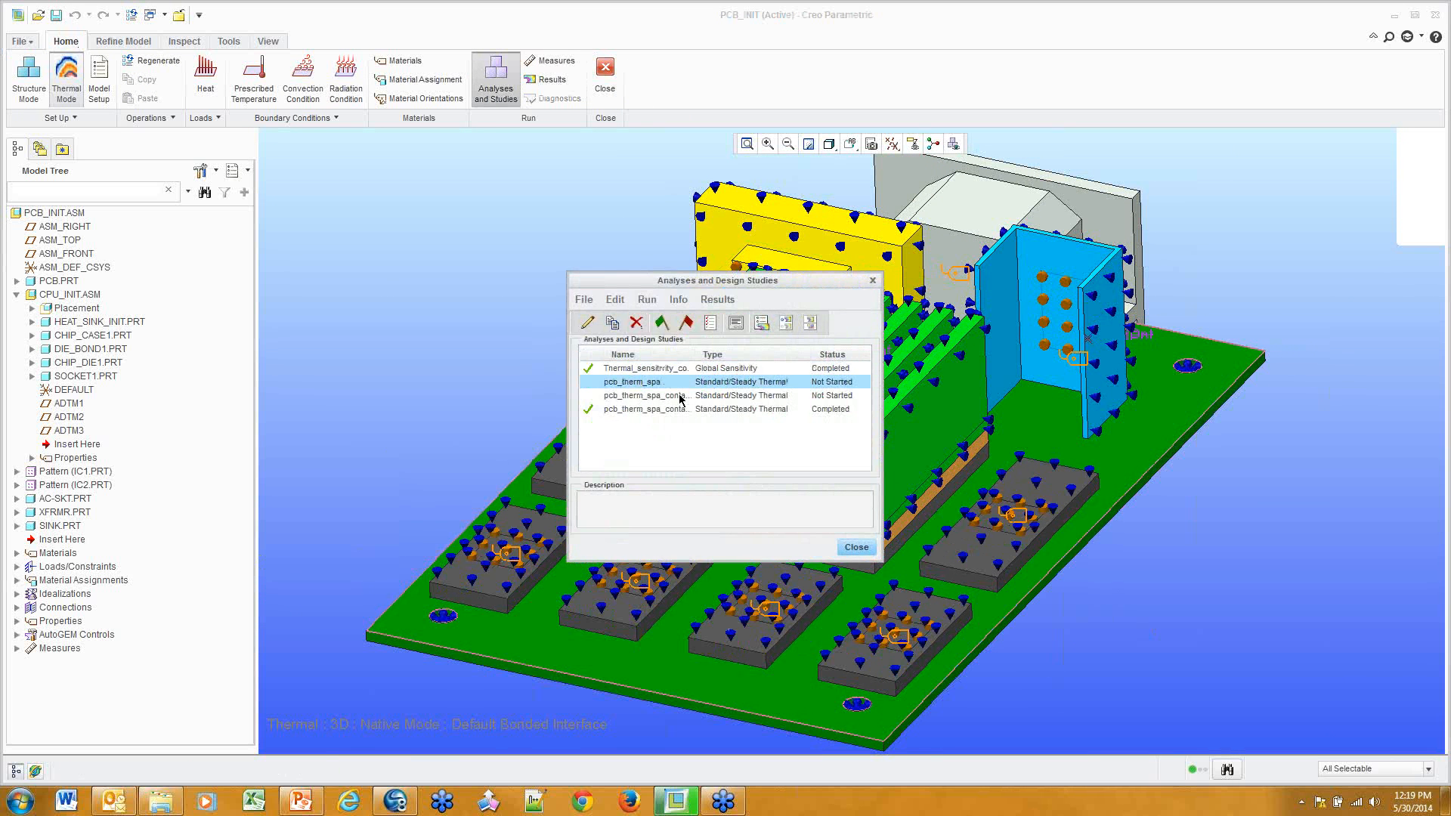
pyautogui.click(587, 323)
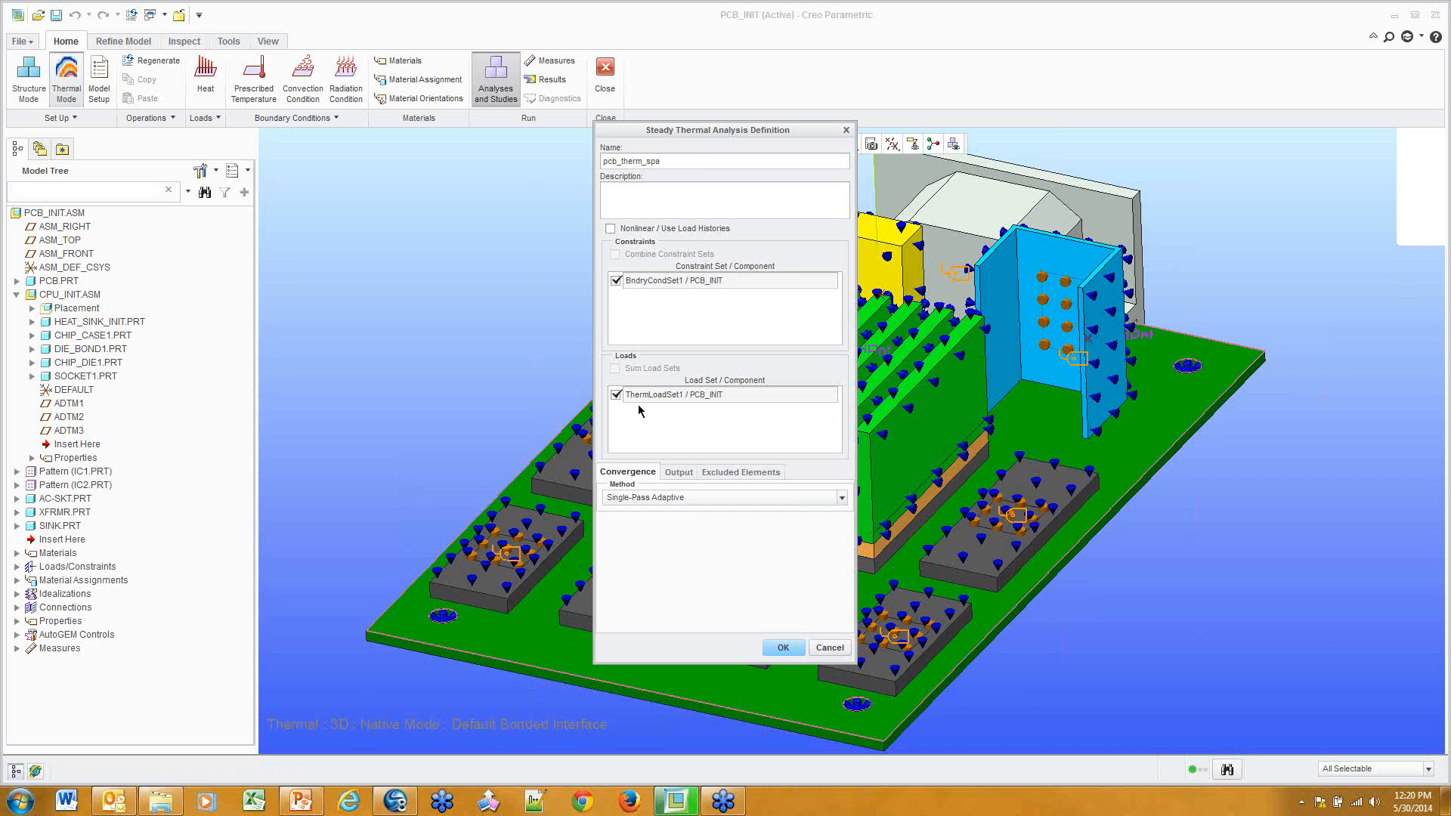
pyautogui.click(831, 648)
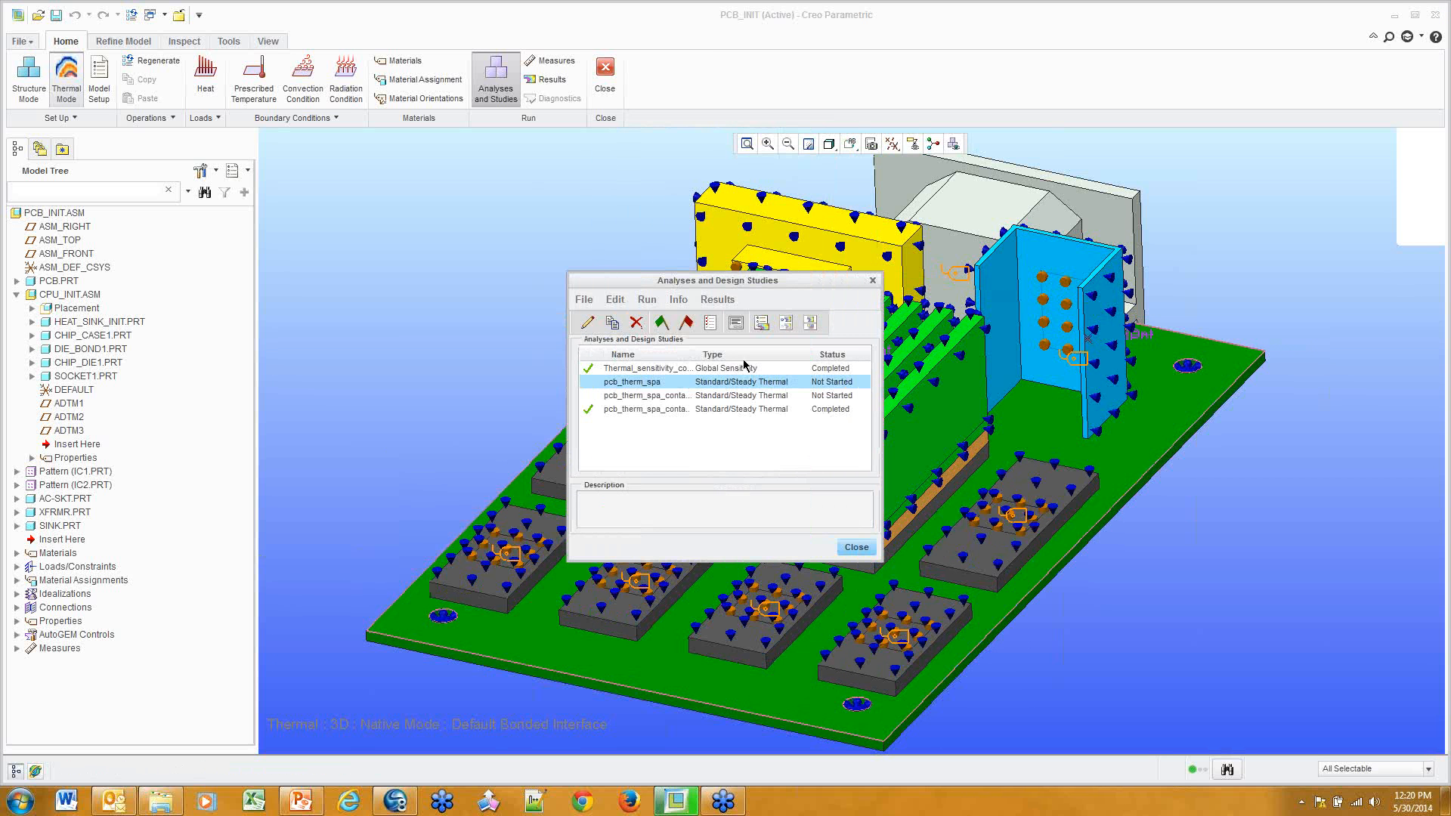
pyautogui.moveTo(695, 354); pyautogui.dragTo(752, 354)
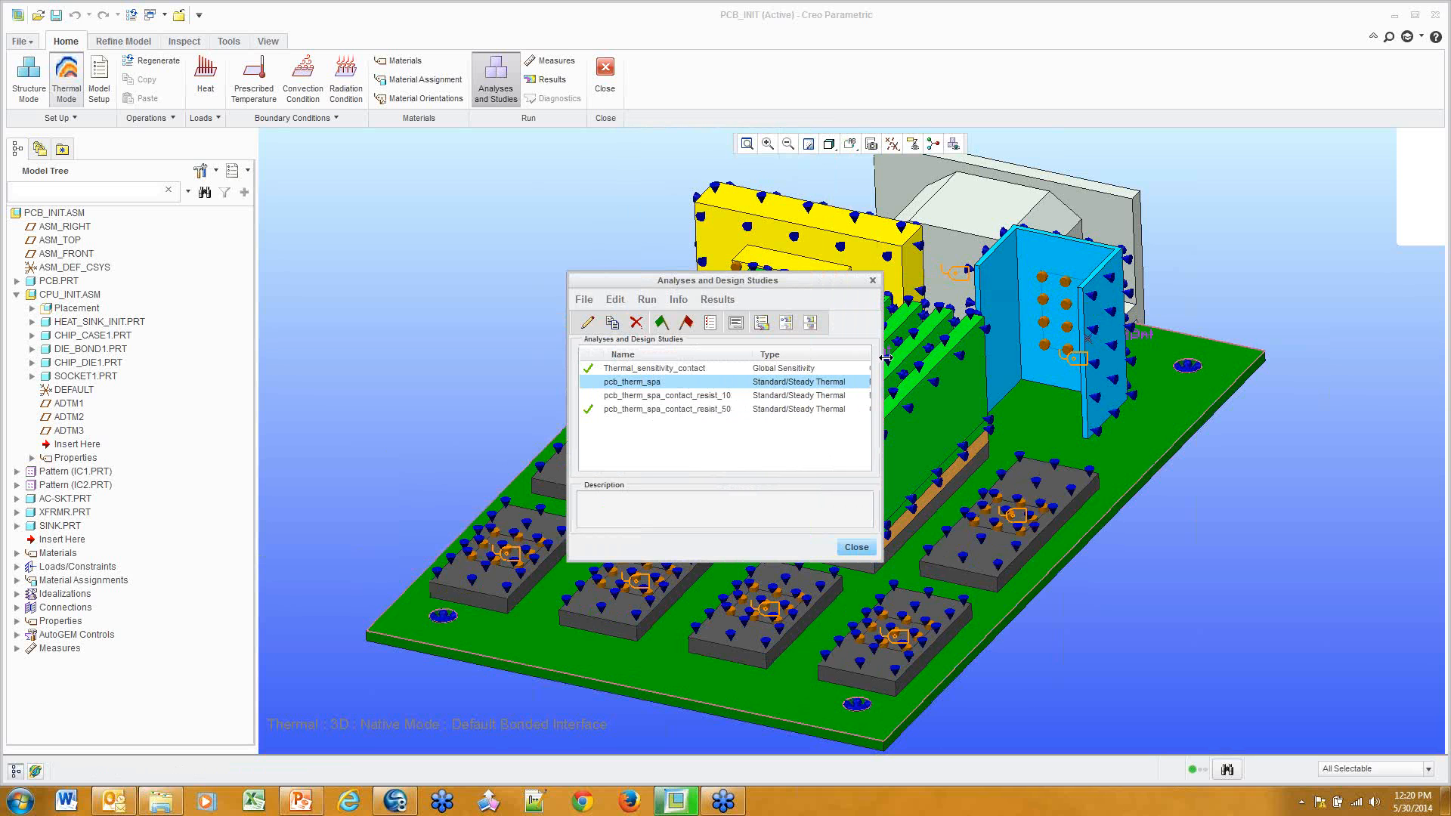
# Widen the studies window and review the pcb_therm_spa_contact_resist_50 steady thermal analysis definition without changing it
pyautogui.moveTo(885, 359); pyautogui.dragTo(1022, 358)
pyautogui.click(695, 415)
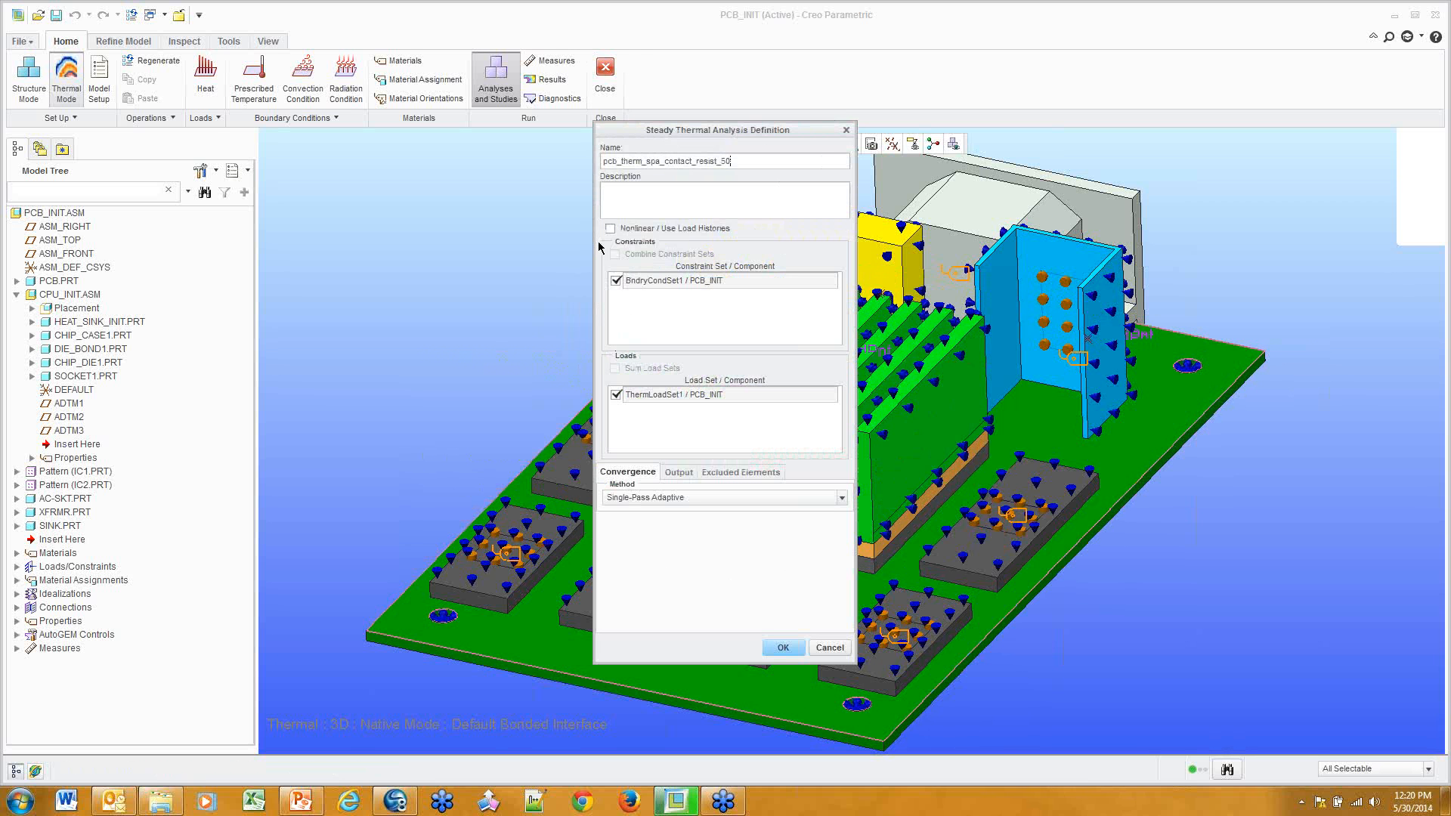
pyautogui.click(830, 648)
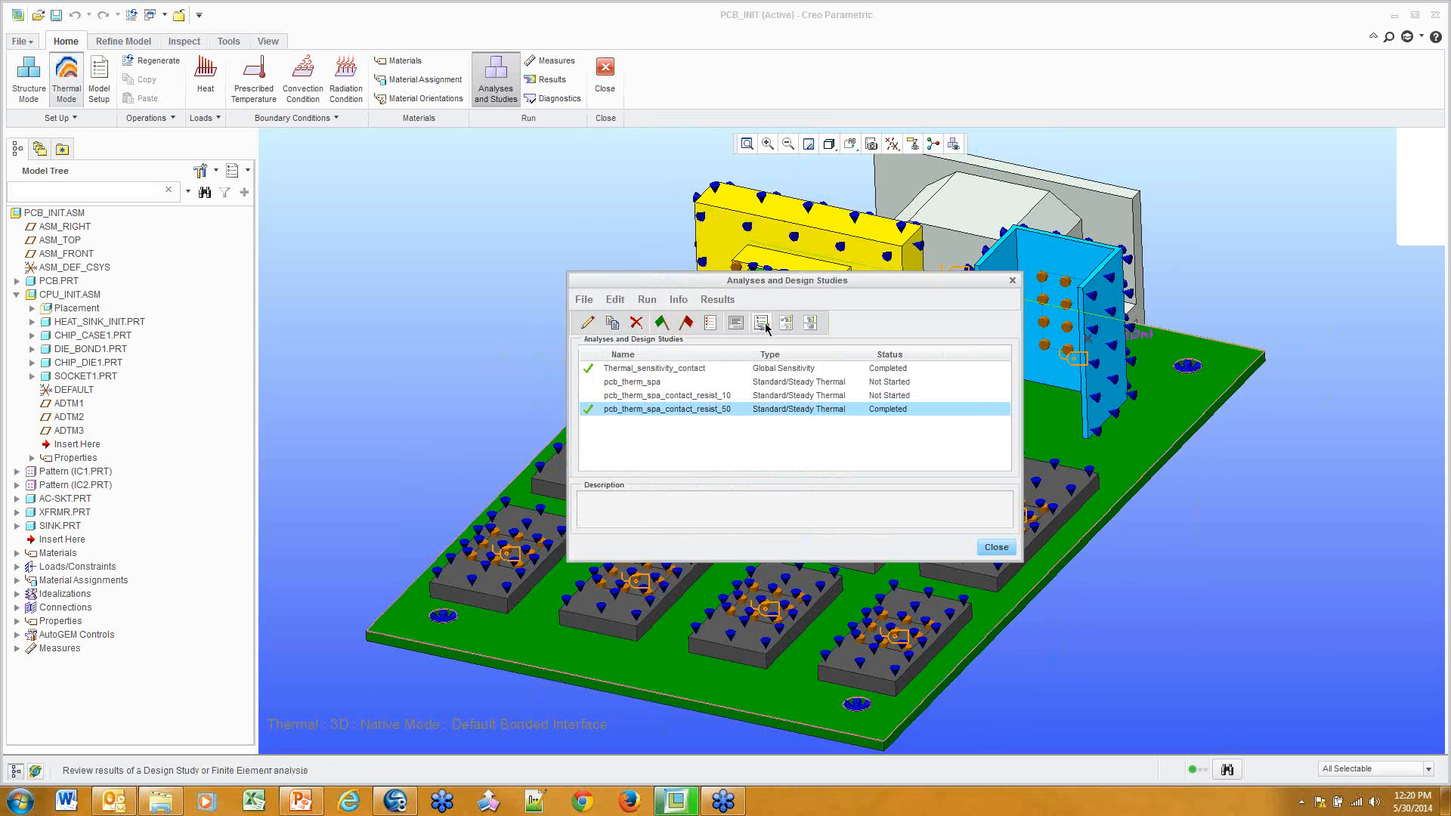
# Open the pcb_therm_spa results as a temperature fringe with the display location set to Components/Layers
pyautogui.click(665, 383)
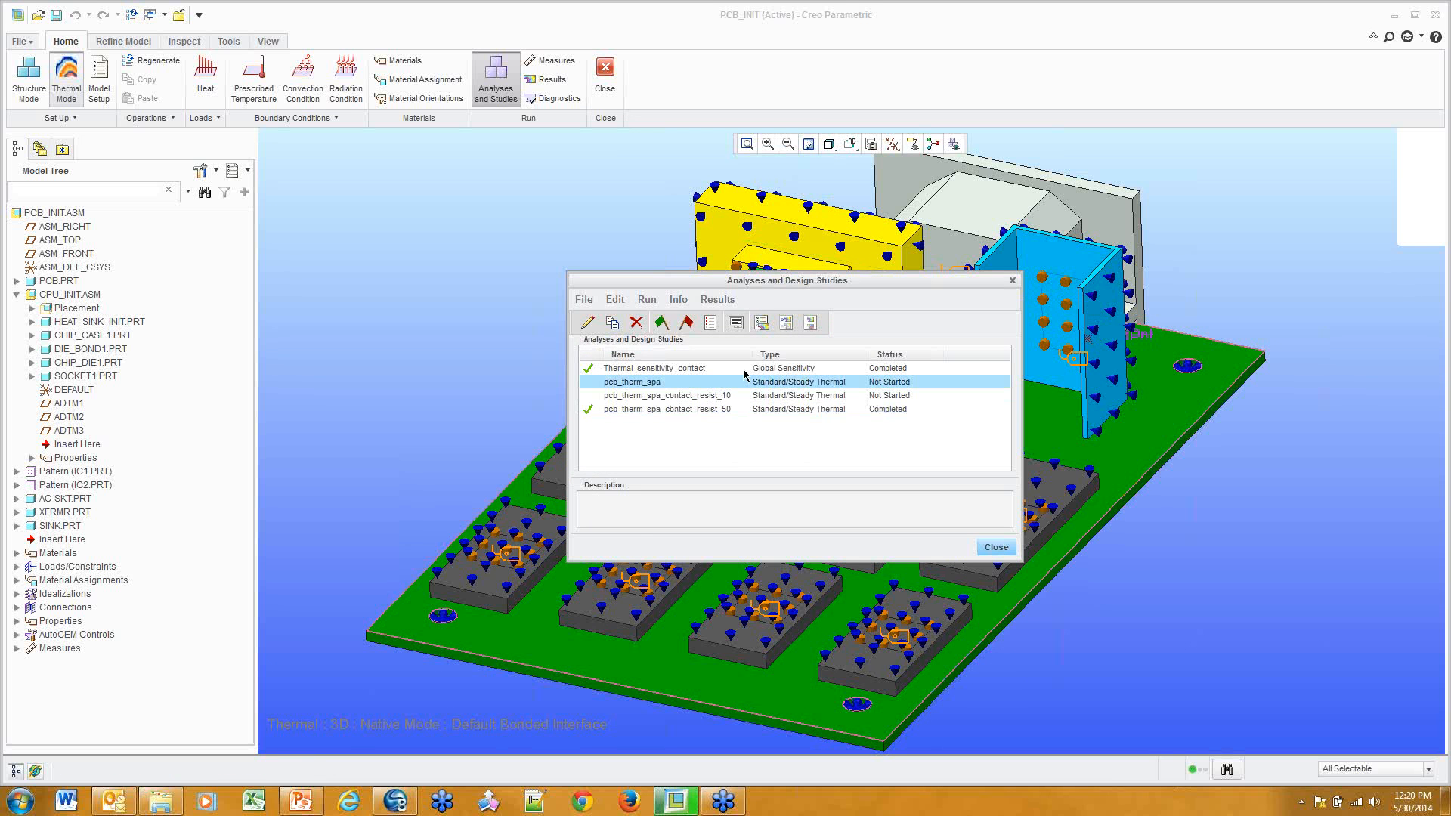
pyautogui.click(762, 325)
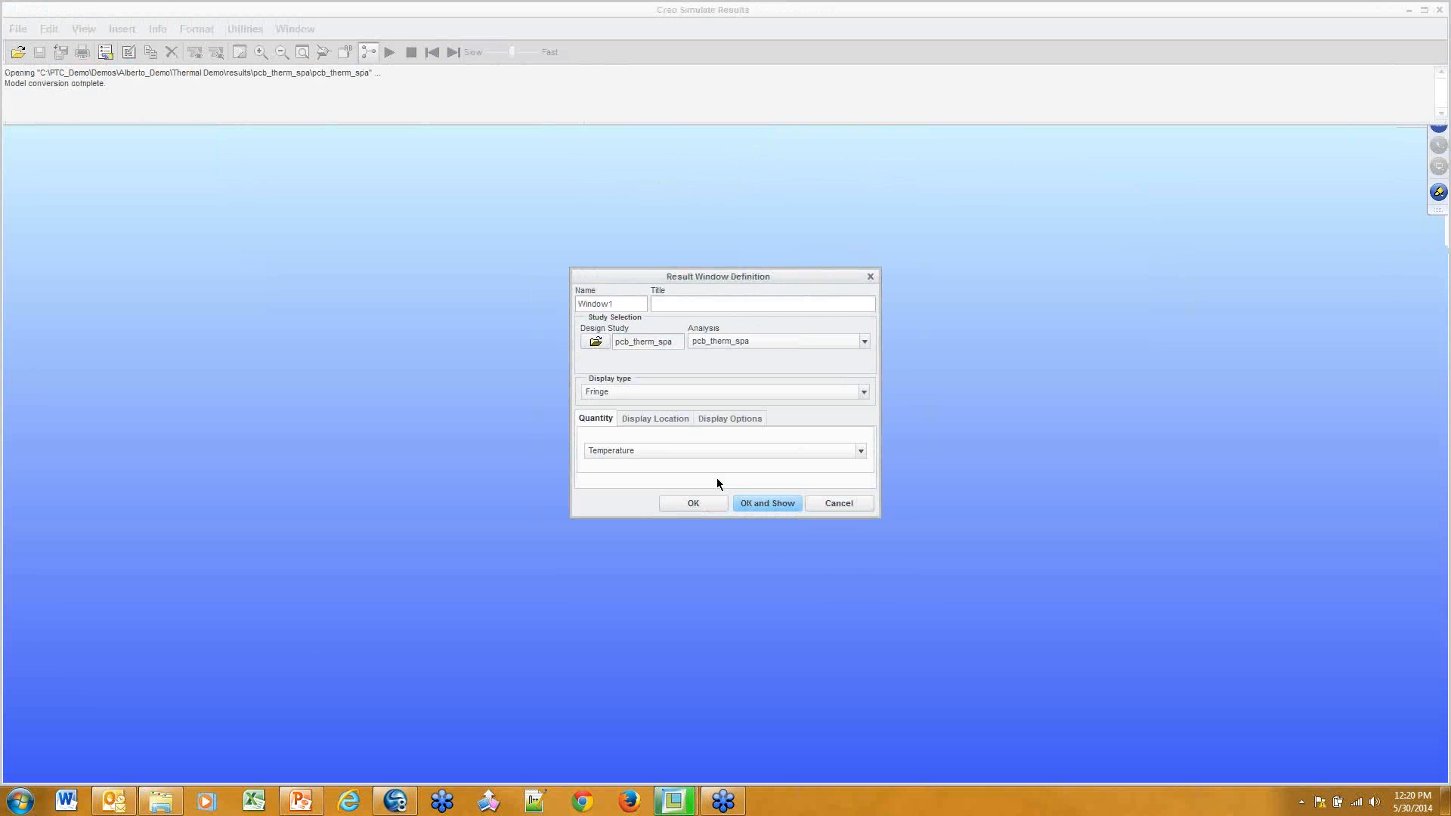
pyautogui.click(671, 419)
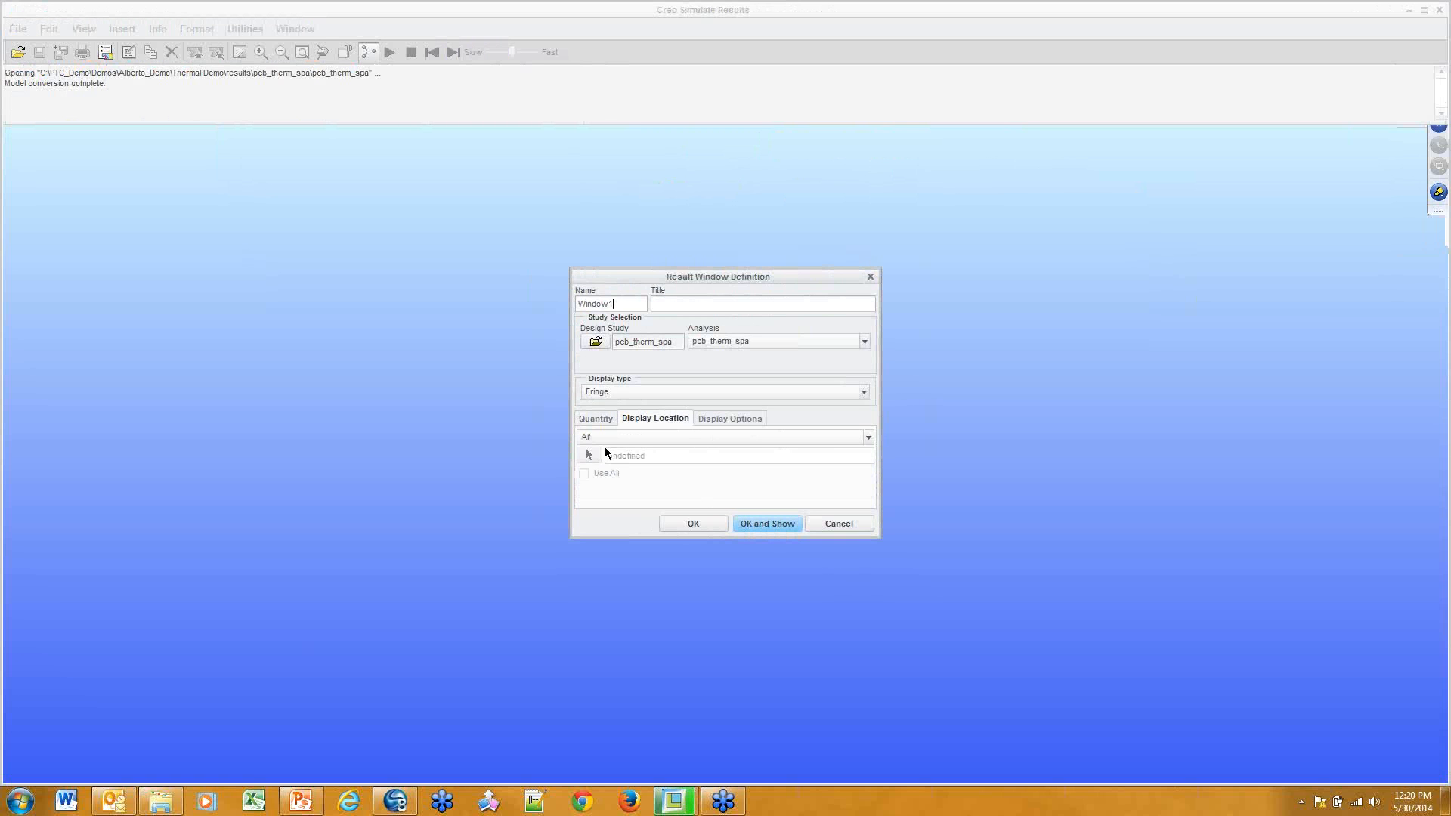
pyautogui.click(643, 438)
pyautogui.click(646, 512)
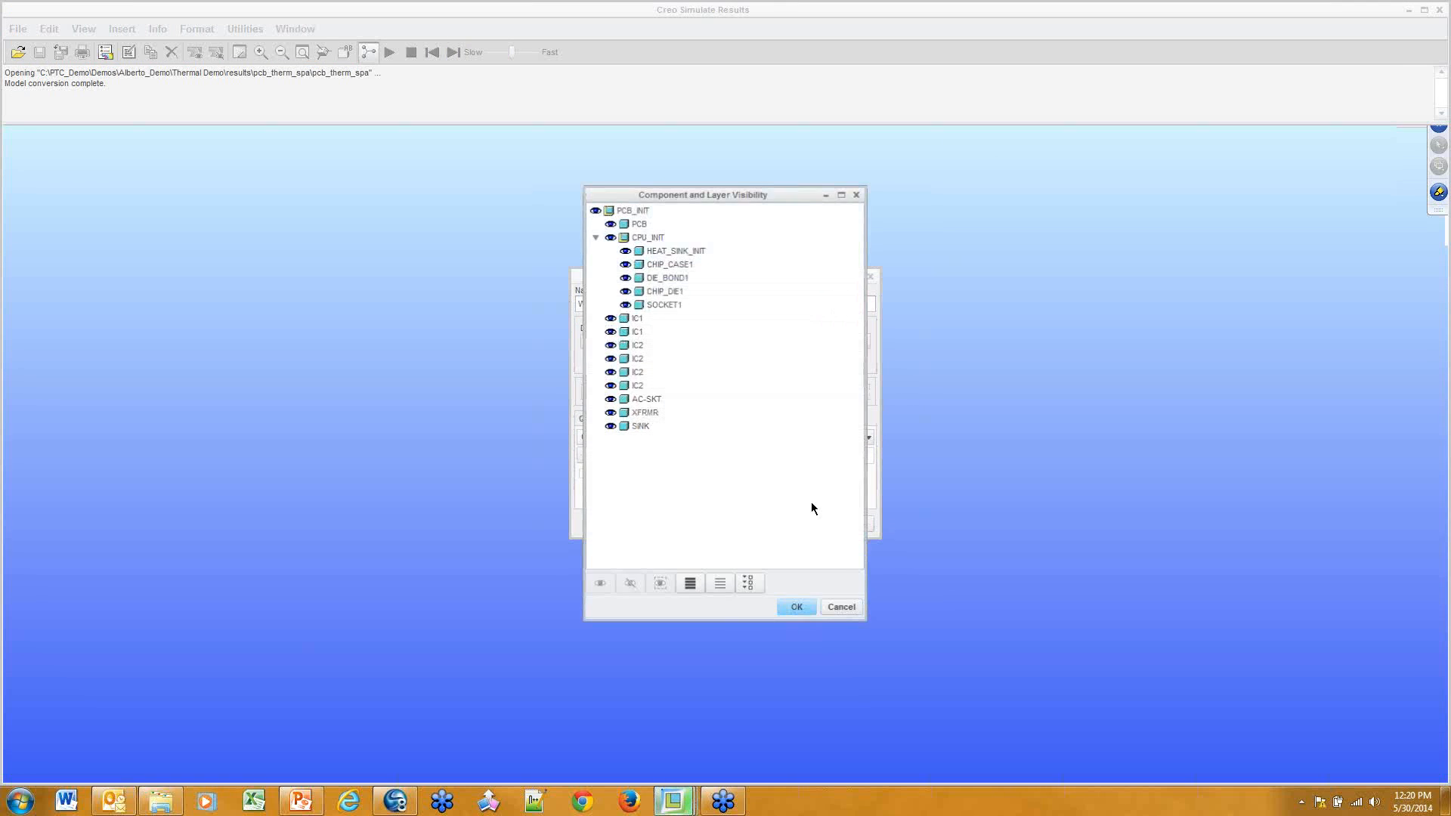
pyautogui.rightClick(641, 239)
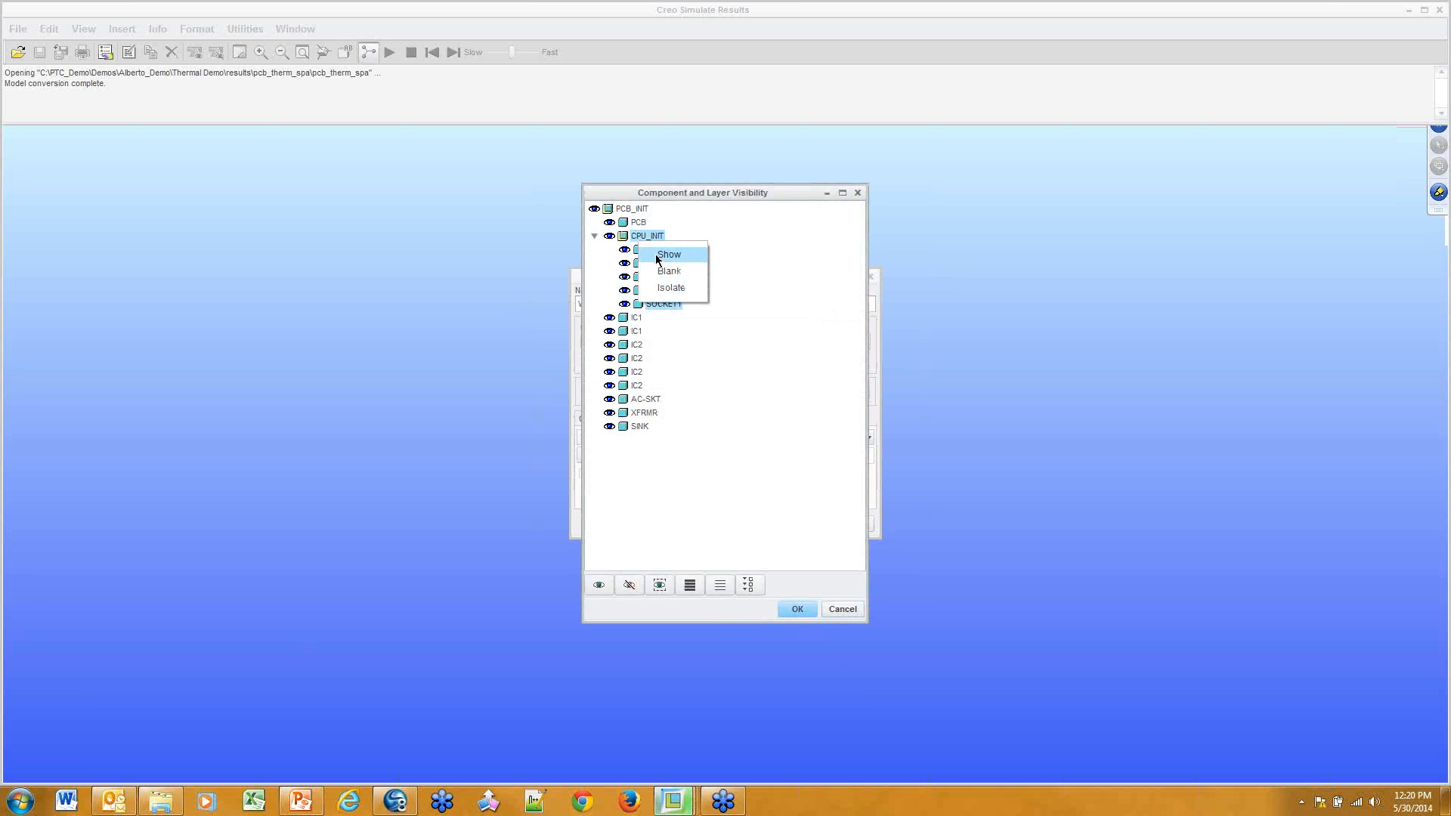
pyautogui.click(667, 288)
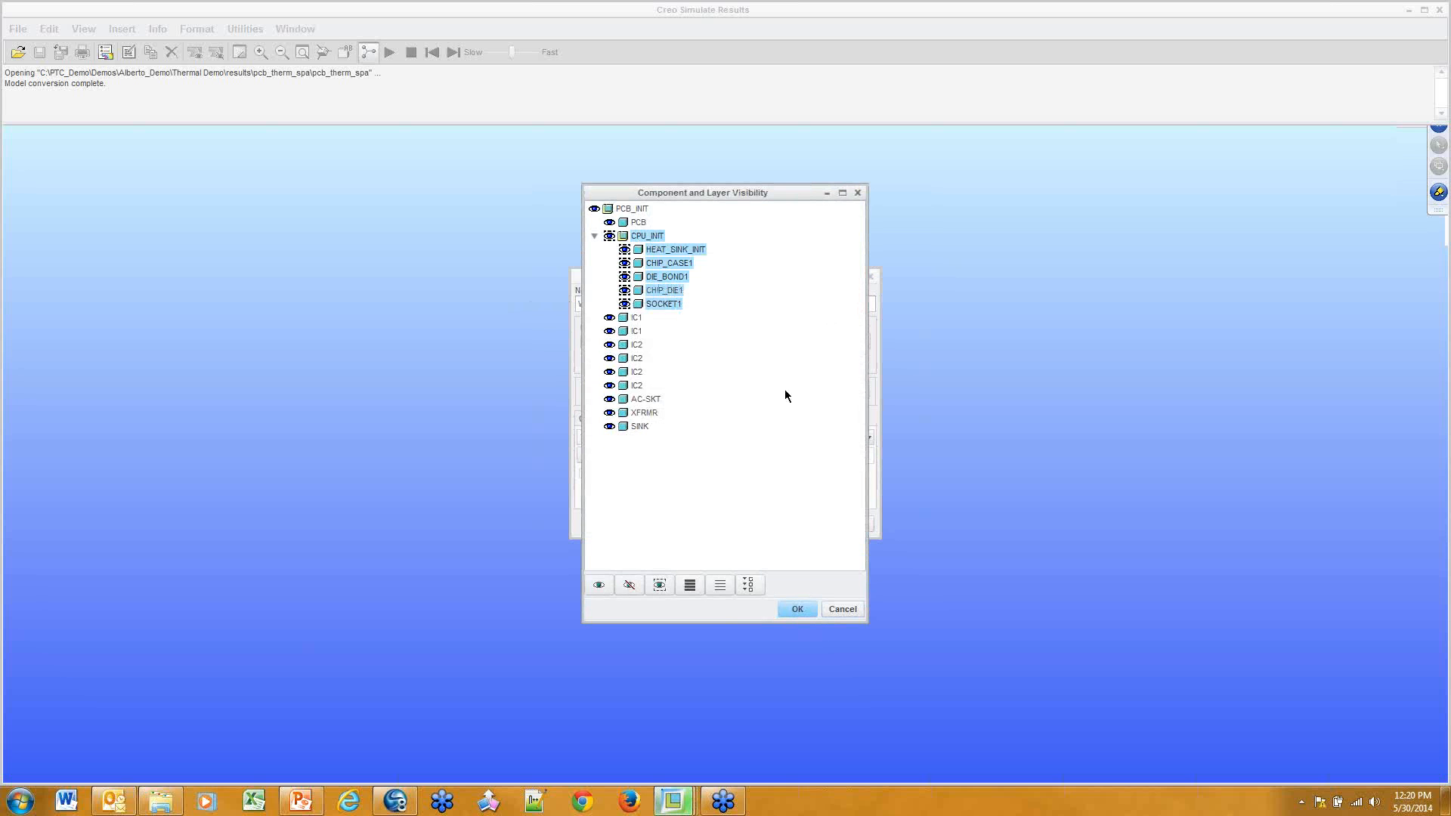
pyautogui.rightClick(666, 256)
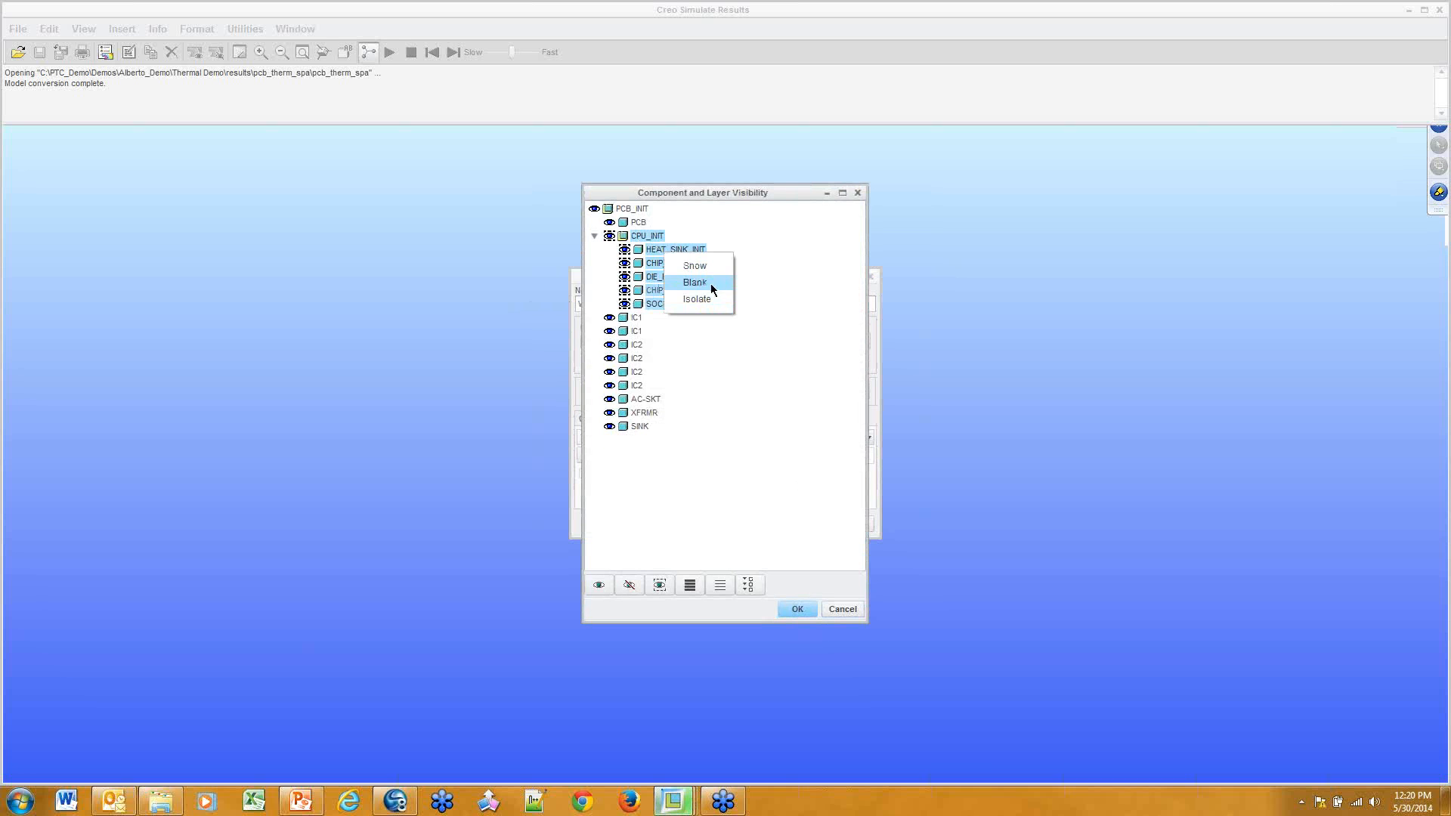
pyautogui.click(711, 283)
pyautogui.rightClick(668, 252)
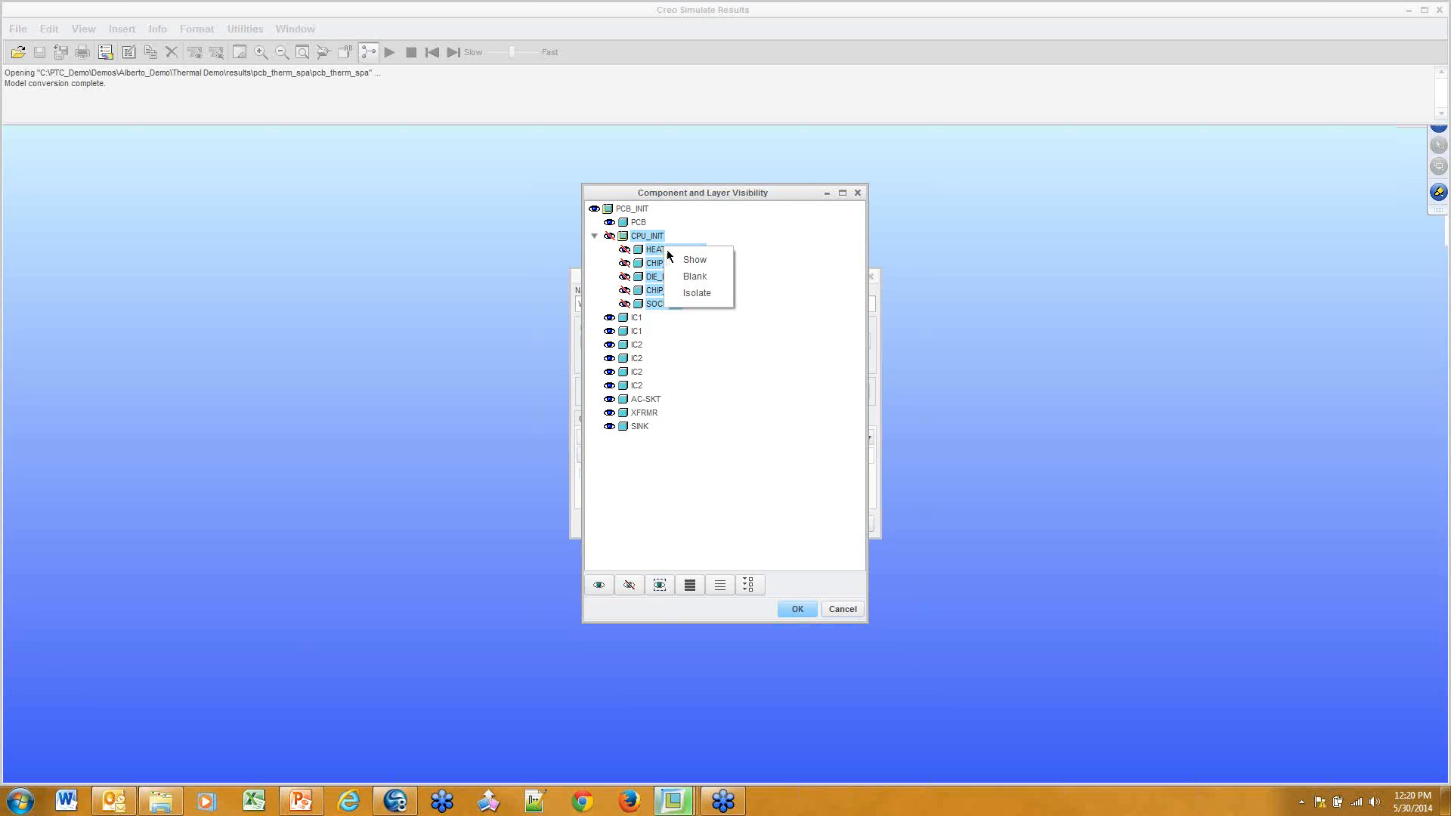
pyautogui.click(634, 238)
pyautogui.click(647, 236)
pyautogui.click(649, 235)
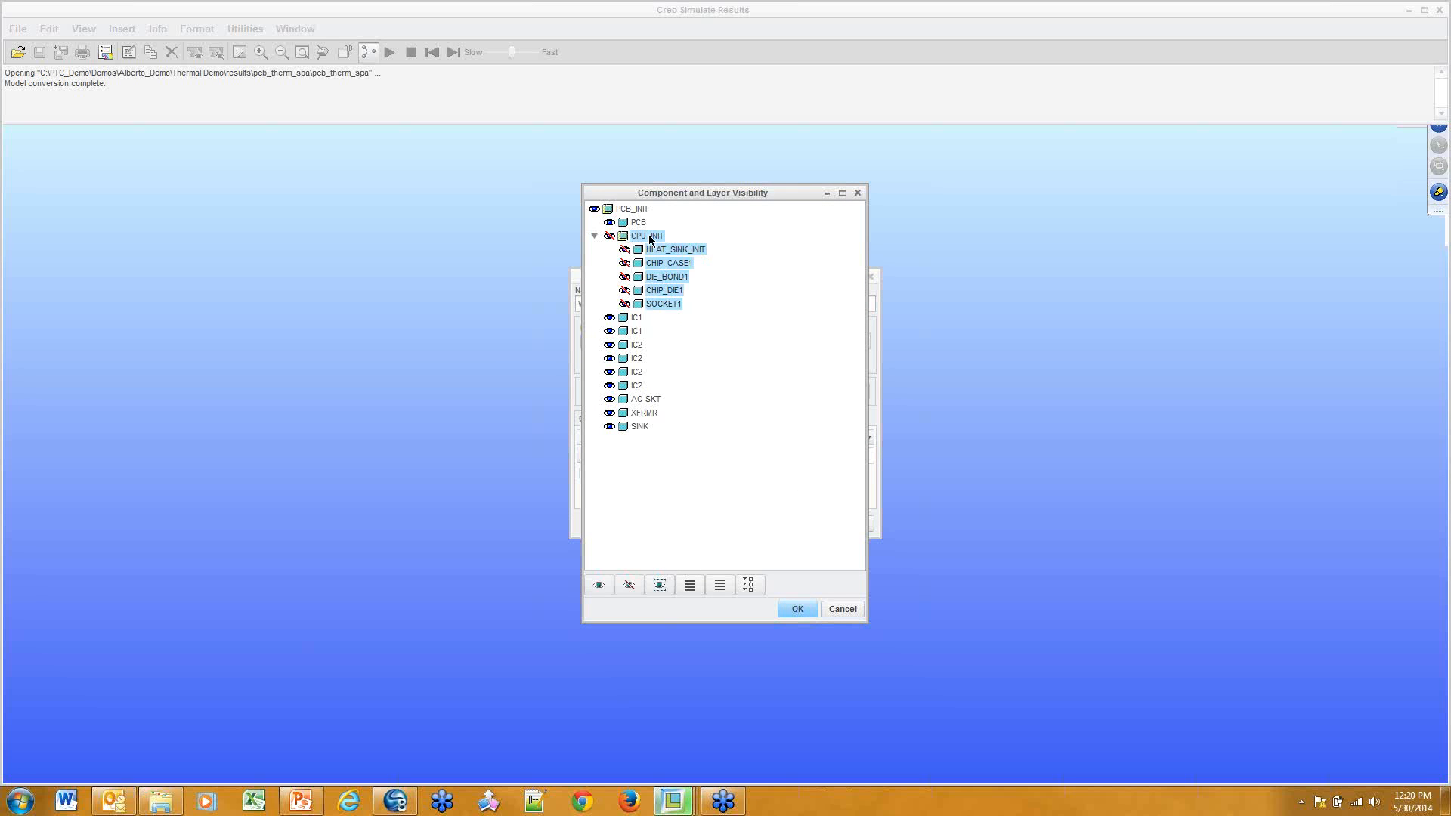
# Isolate the CPU_INIT subassembly for the result display, blank HEAT_SINK_INIT and CHIP_CASE1, and accept the component visibility
pyautogui.rightClick(650, 239)
pyautogui.click(680, 282)
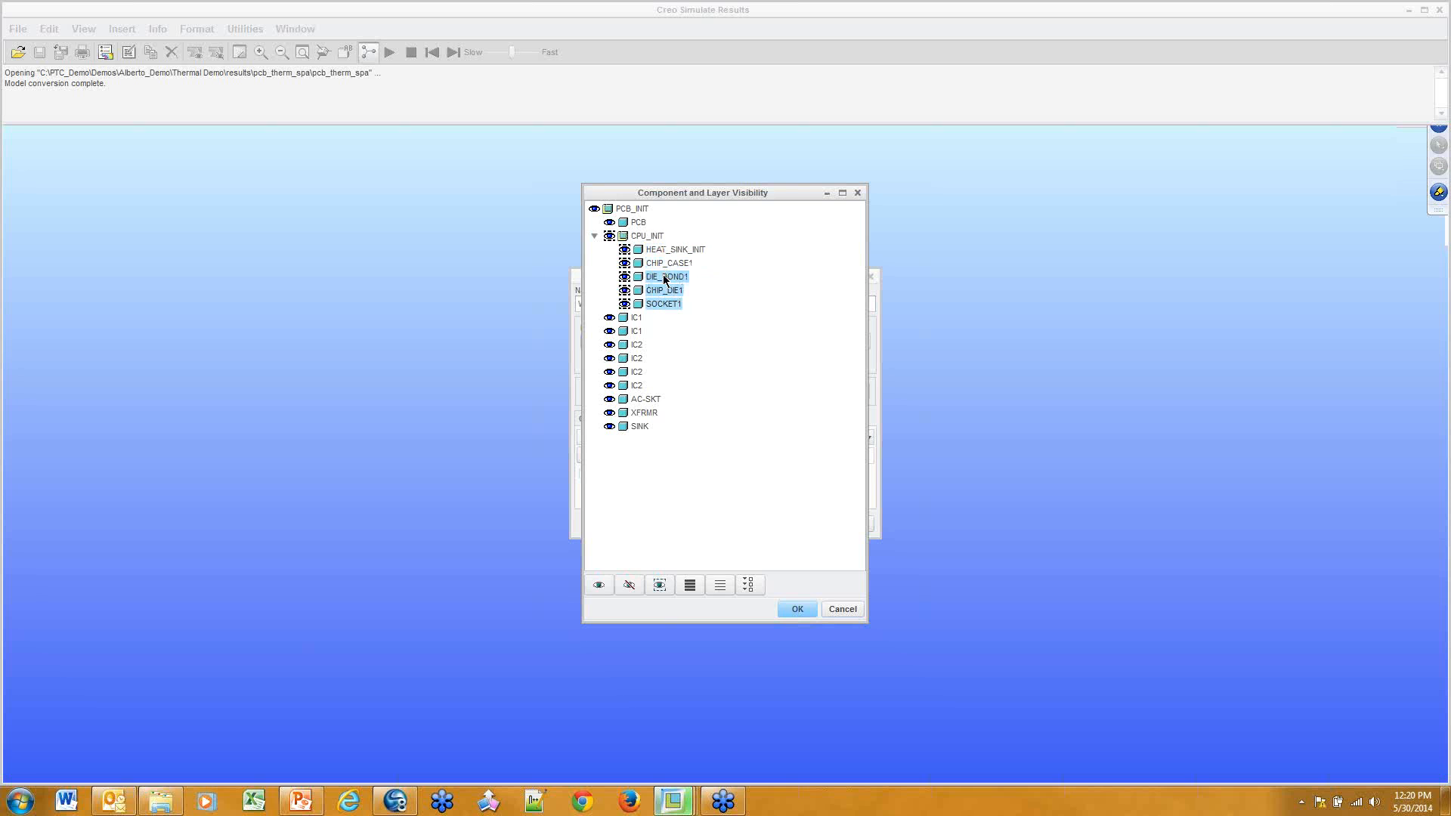
pyautogui.click(665, 250)
pyautogui.rightClick(664, 252)
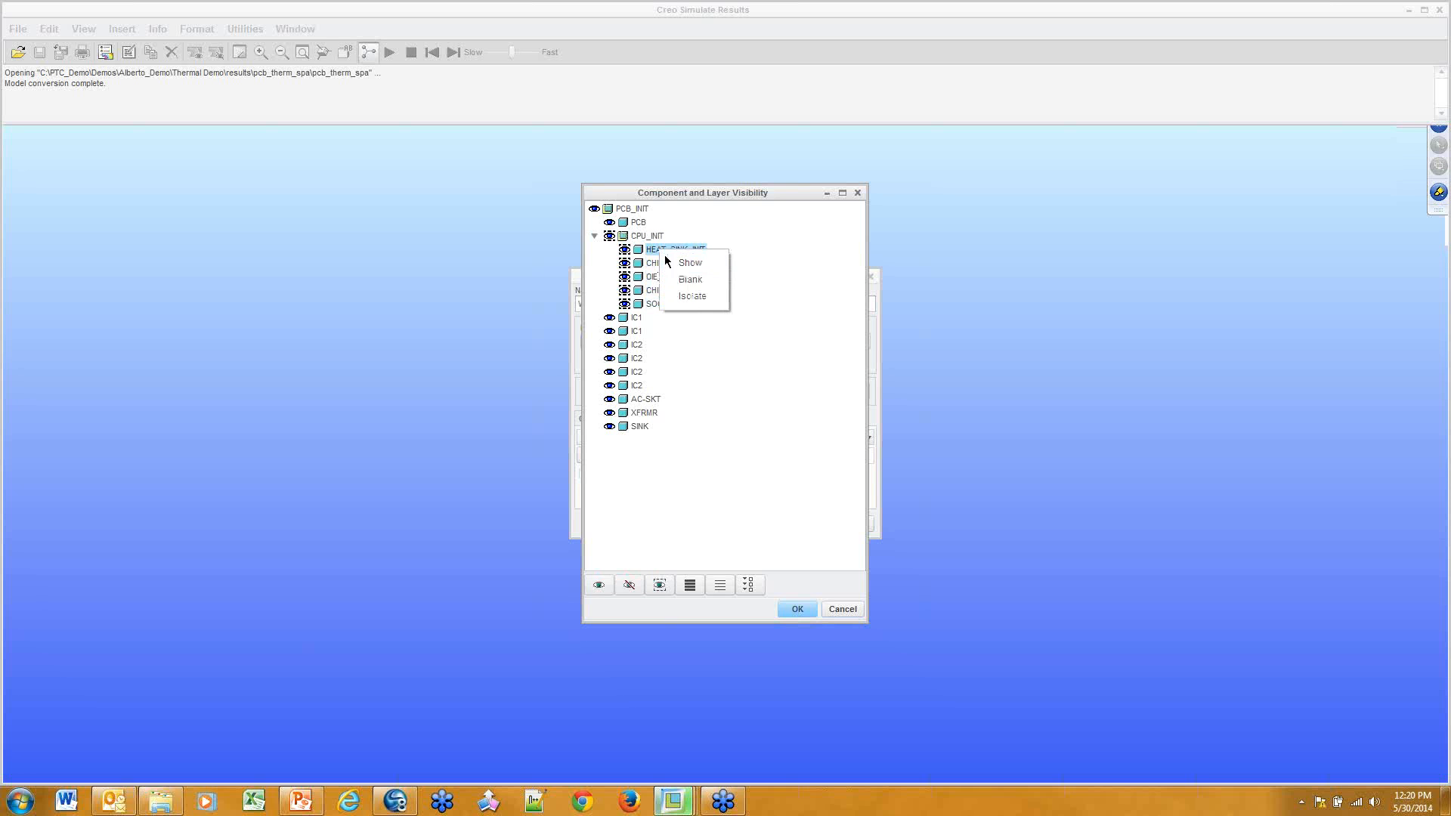
pyautogui.click(690, 280)
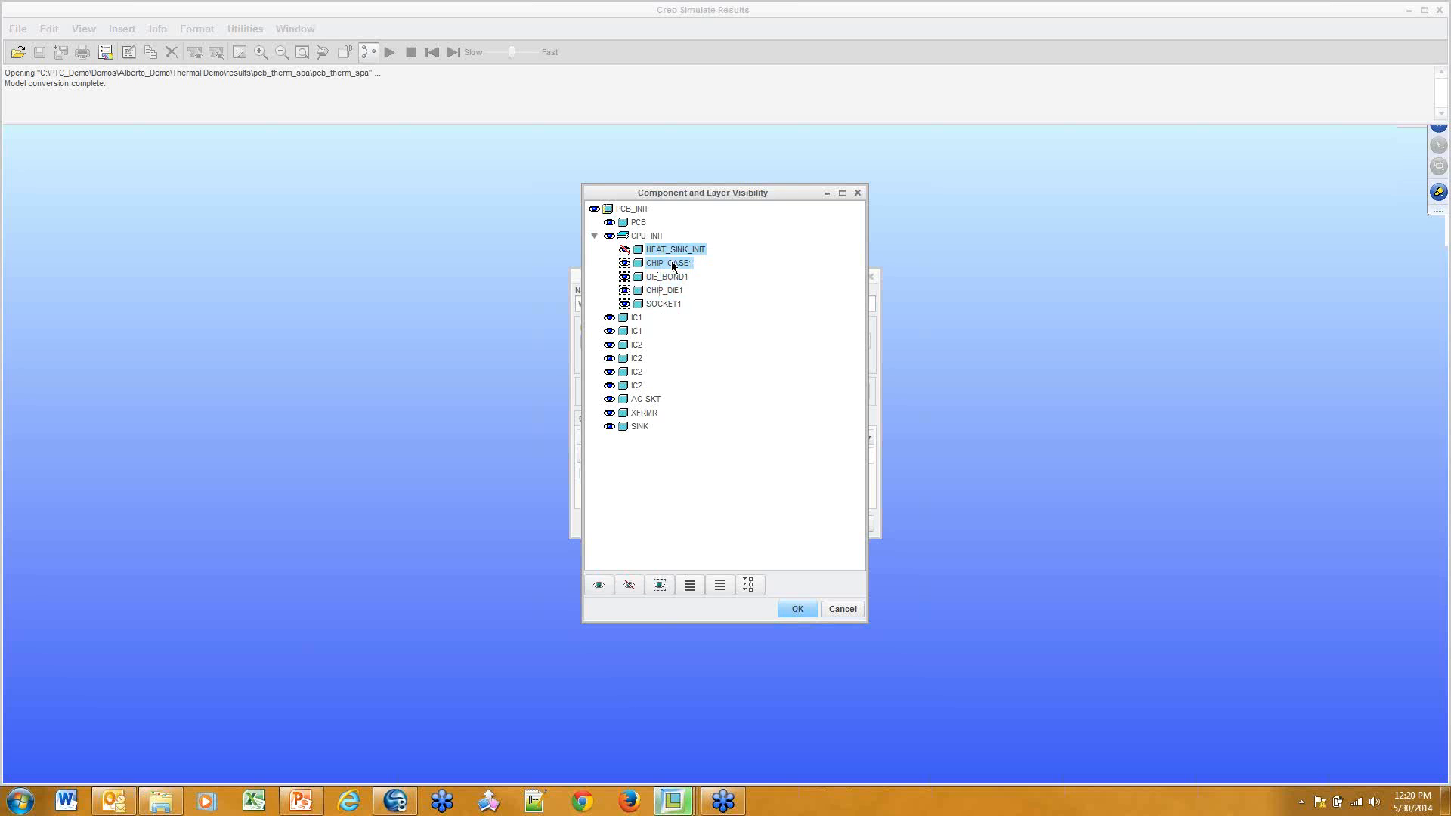
pyautogui.rightClick(673, 266)
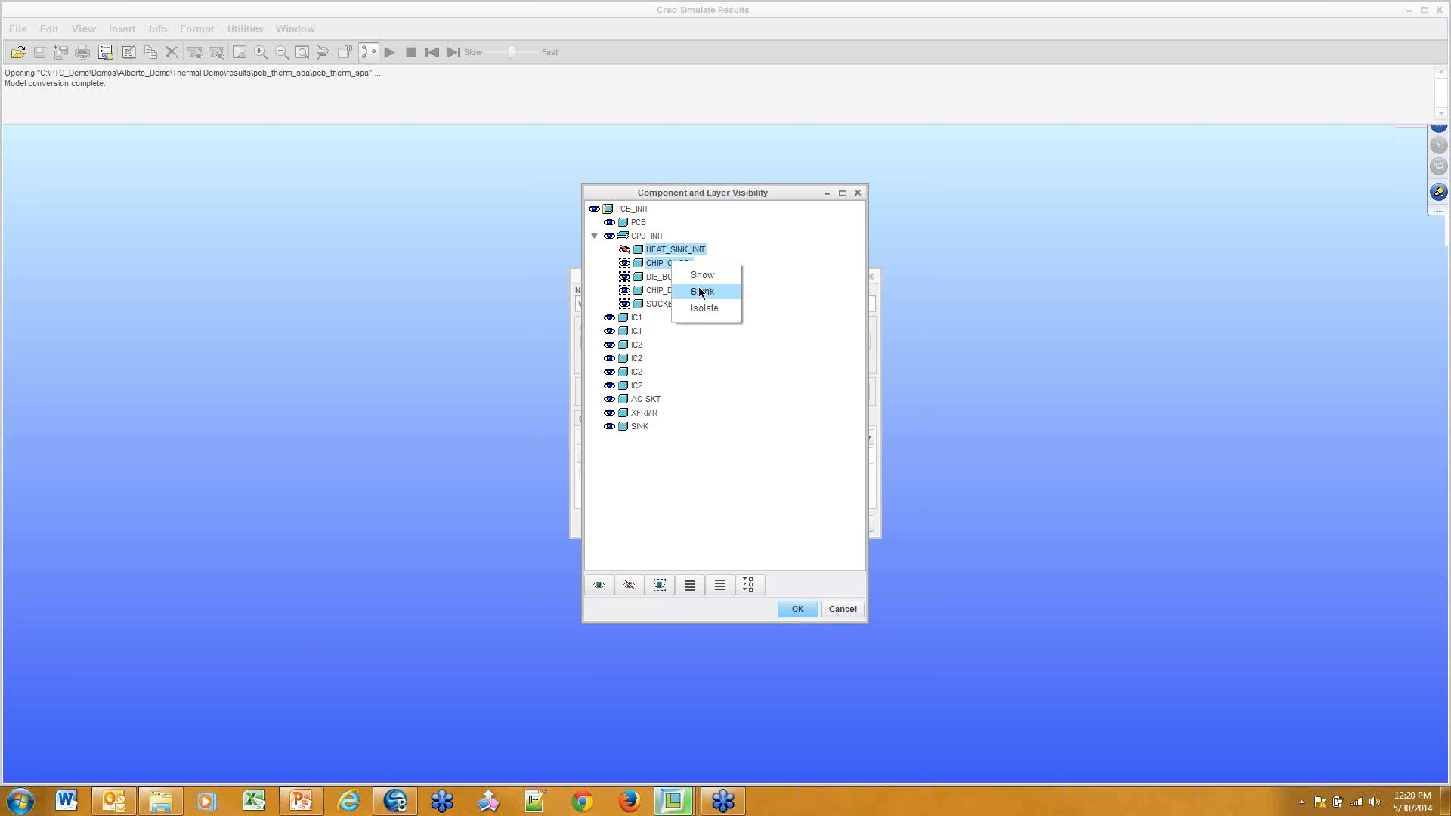
pyautogui.click(703, 291)
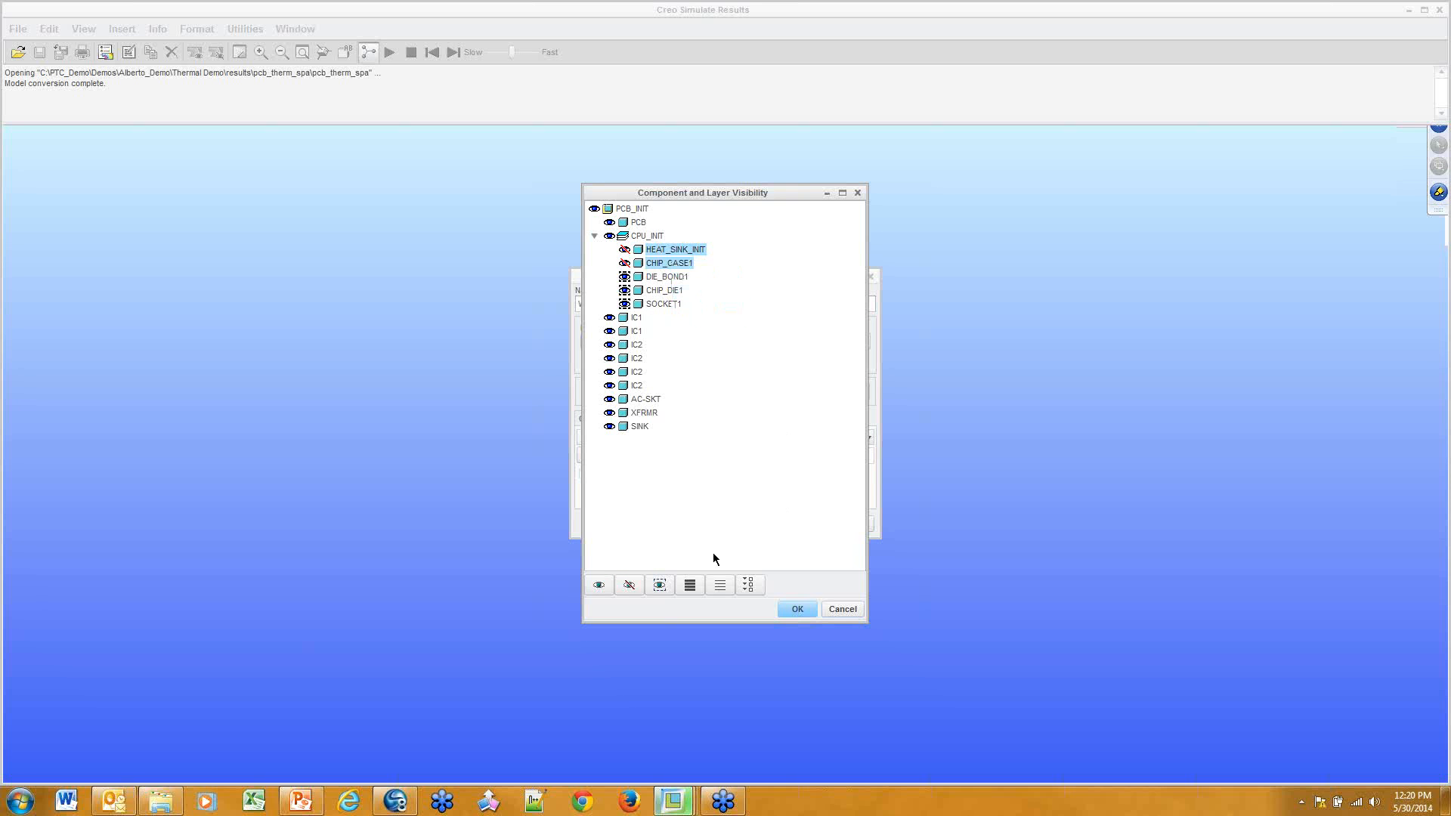
pyautogui.click(810, 610)
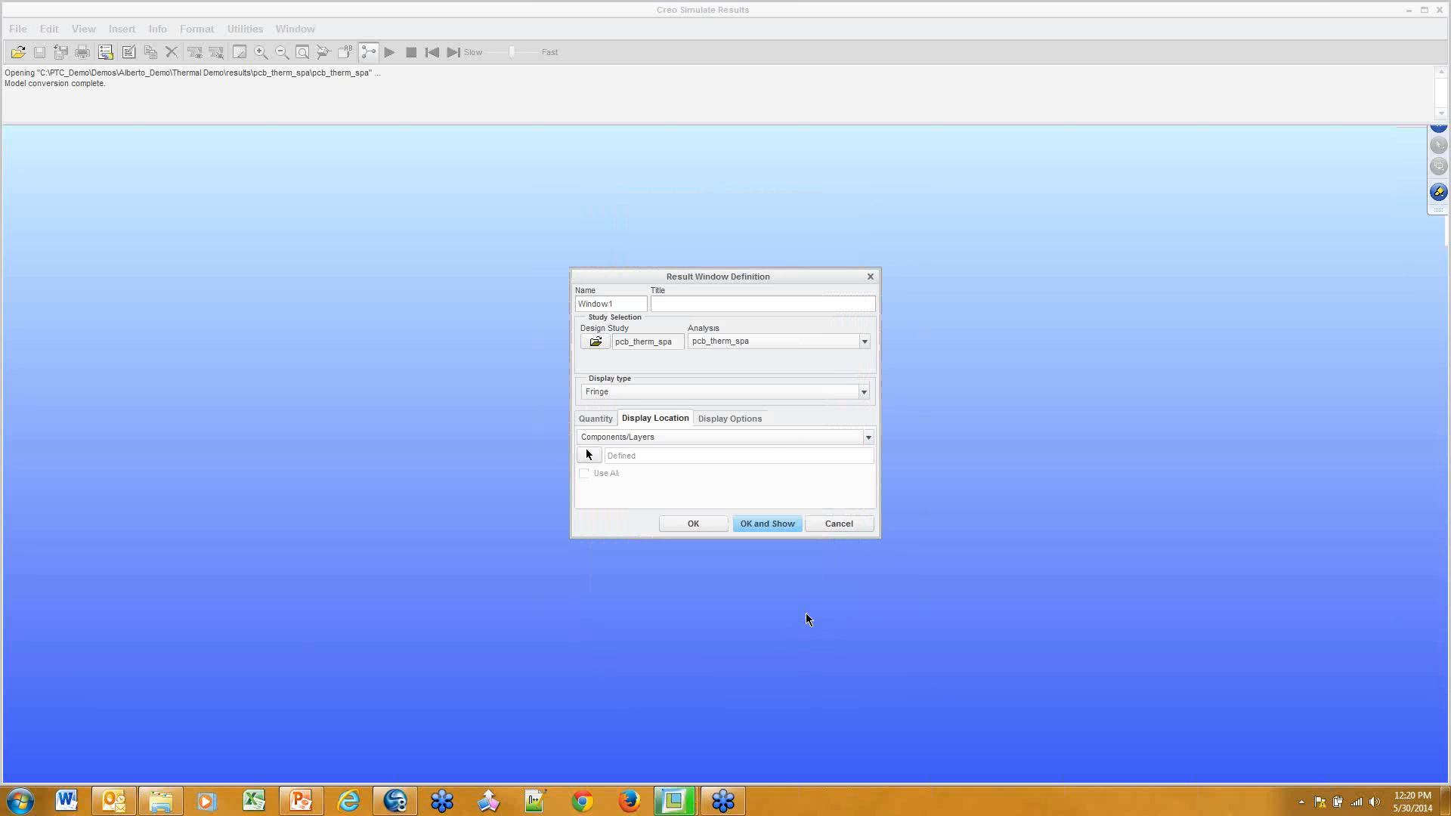
# Enable continuous tone for Window1 and show the pcb_therm_spa temperature fringe
pyautogui.click(733, 420)
pyautogui.click(598, 443)
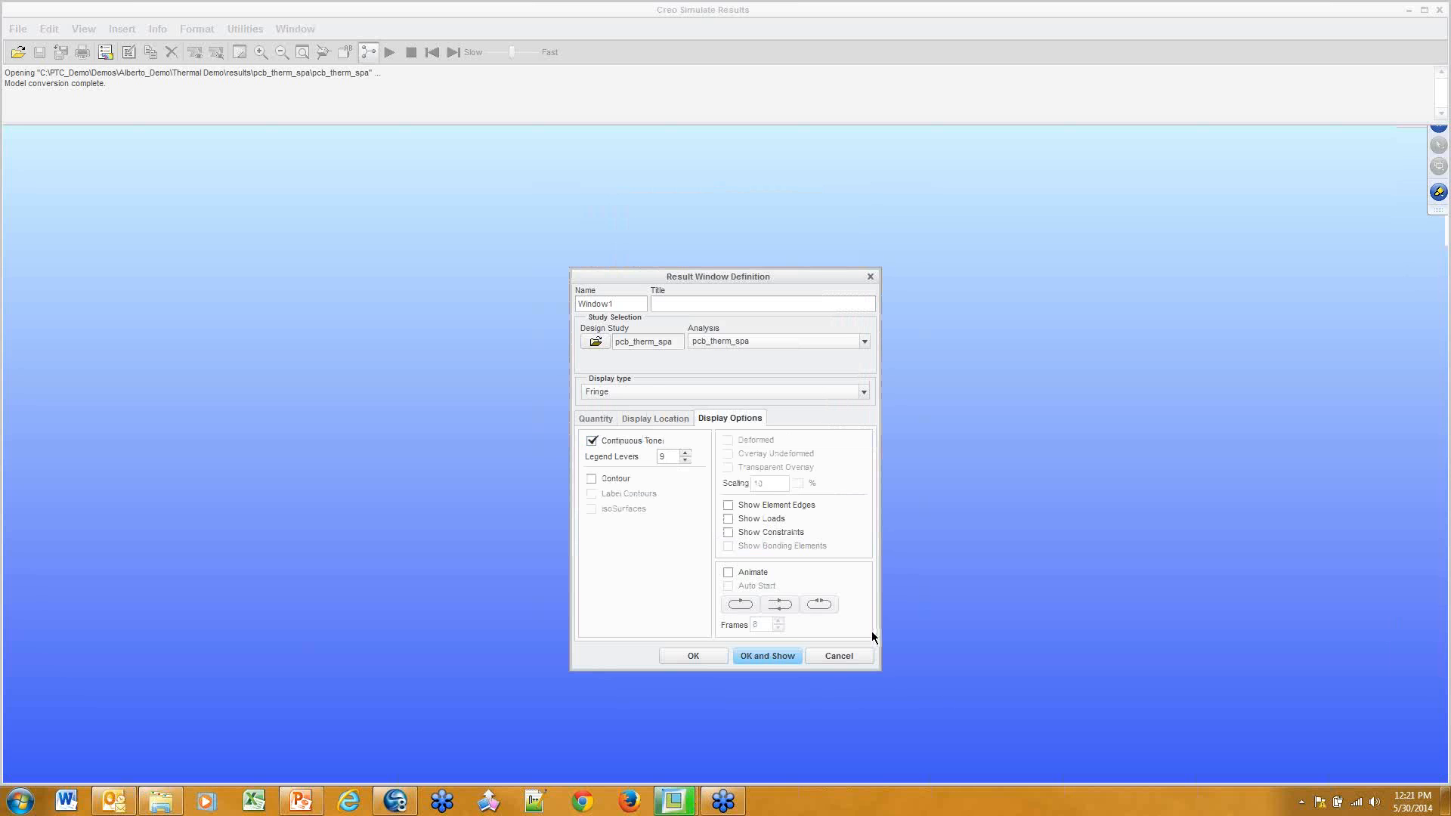
pyautogui.click(768, 656)
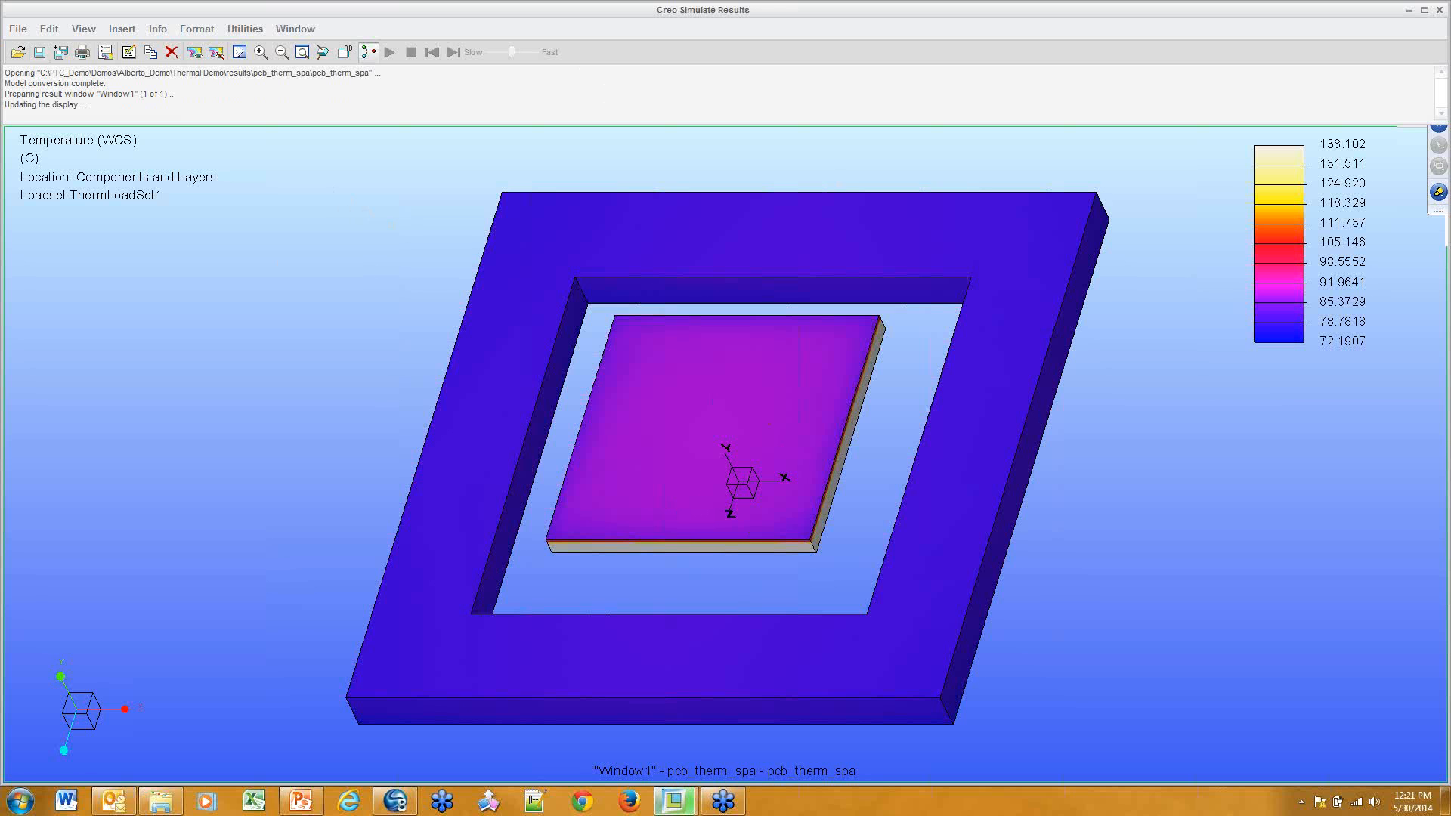
# Insert a second result window using the pcb_therm_spa_contact_resist_50 study from the results folder
pyautogui.click(106, 52)
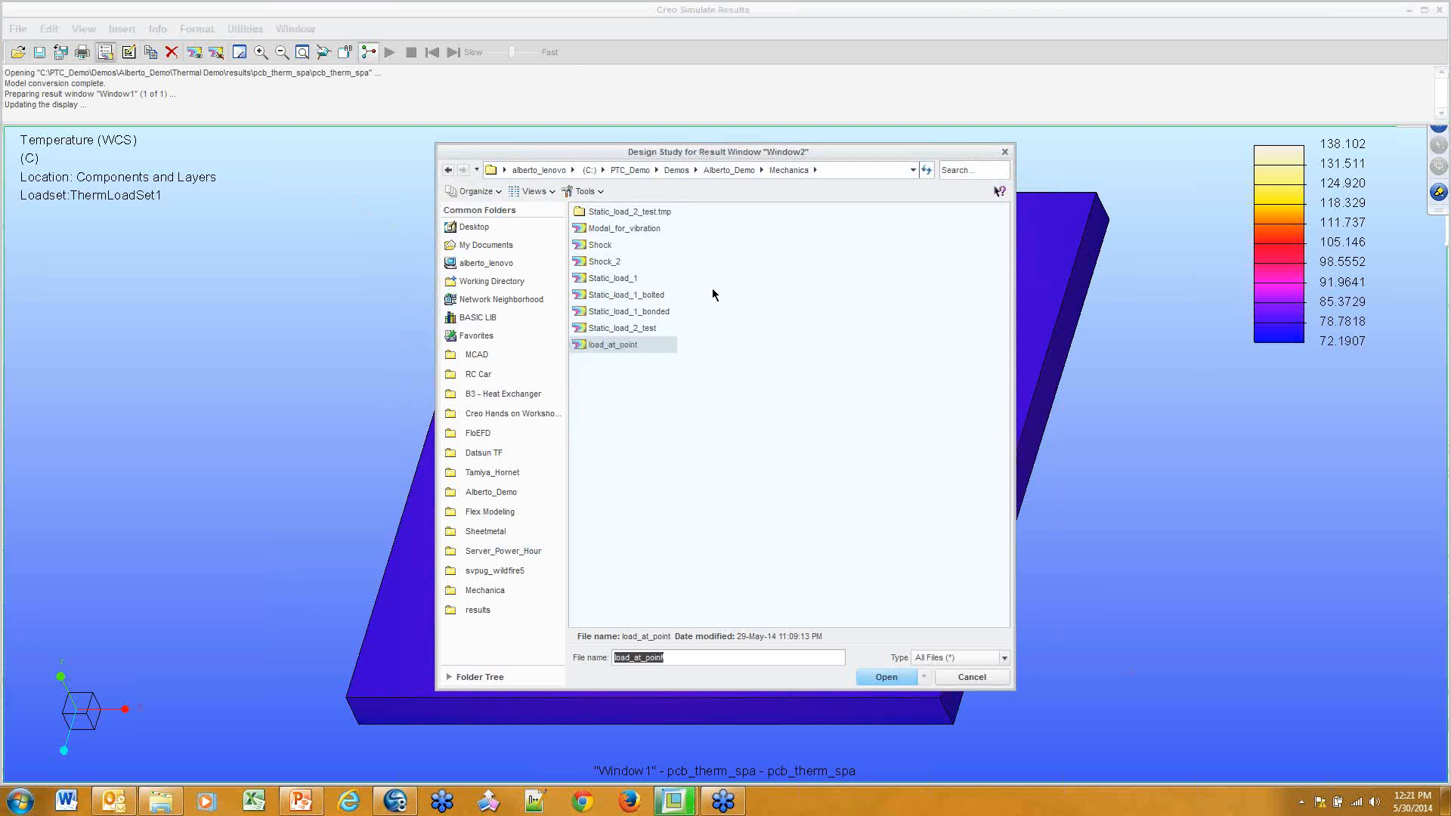
pyautogui.click(483, 609)
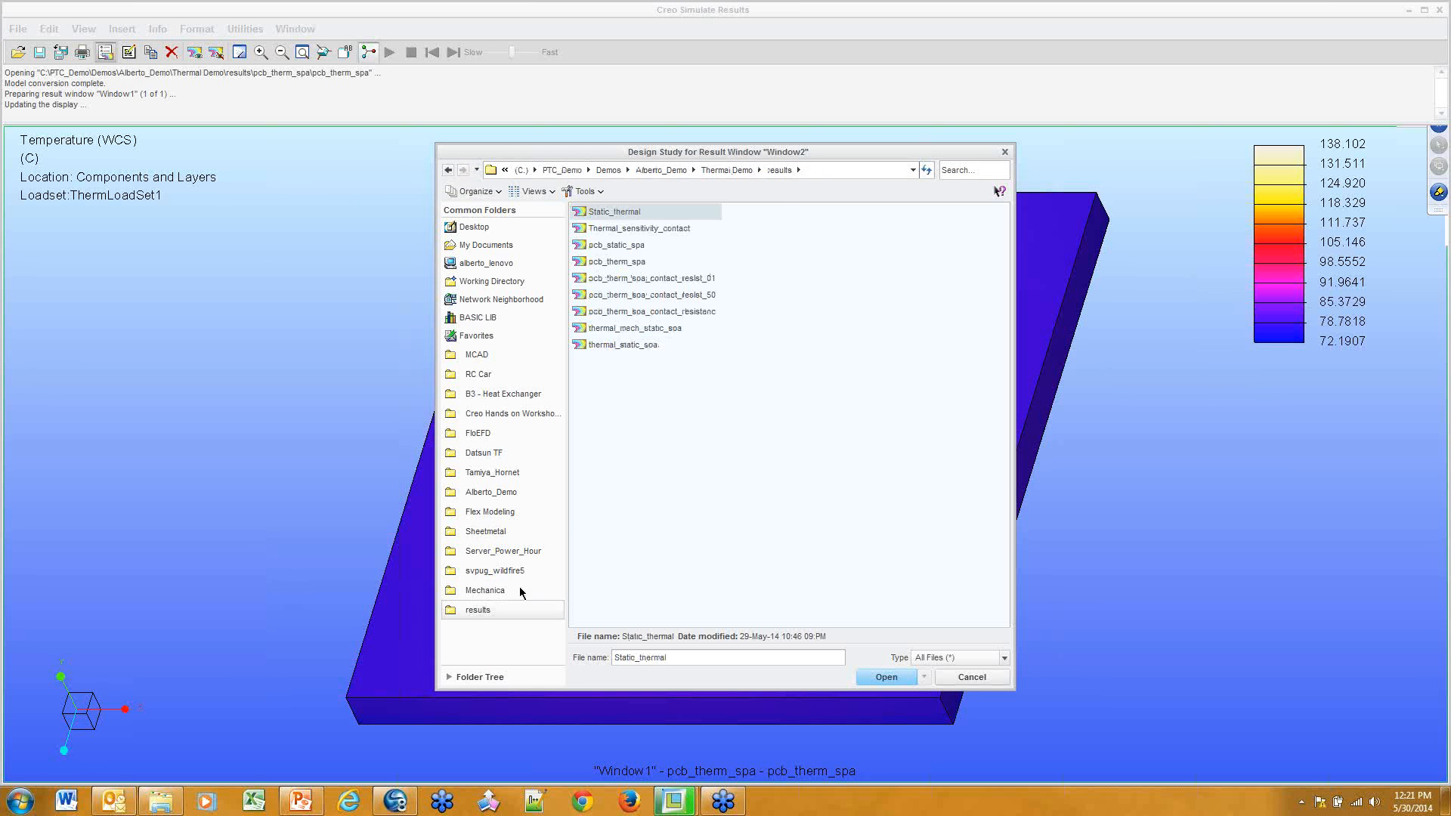
pyautogui.click(652, 294)
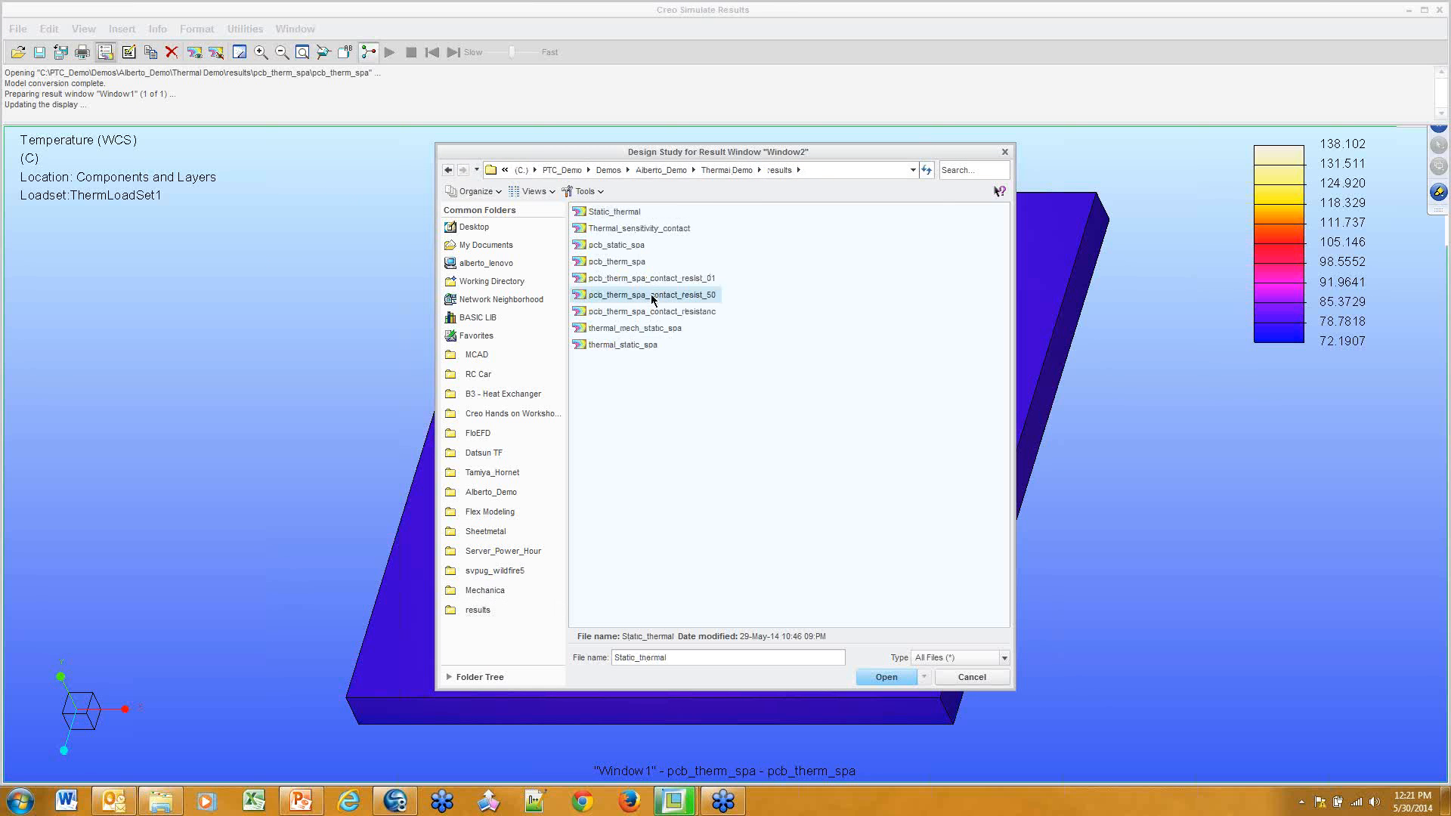
pyautogui.click(881, 676)
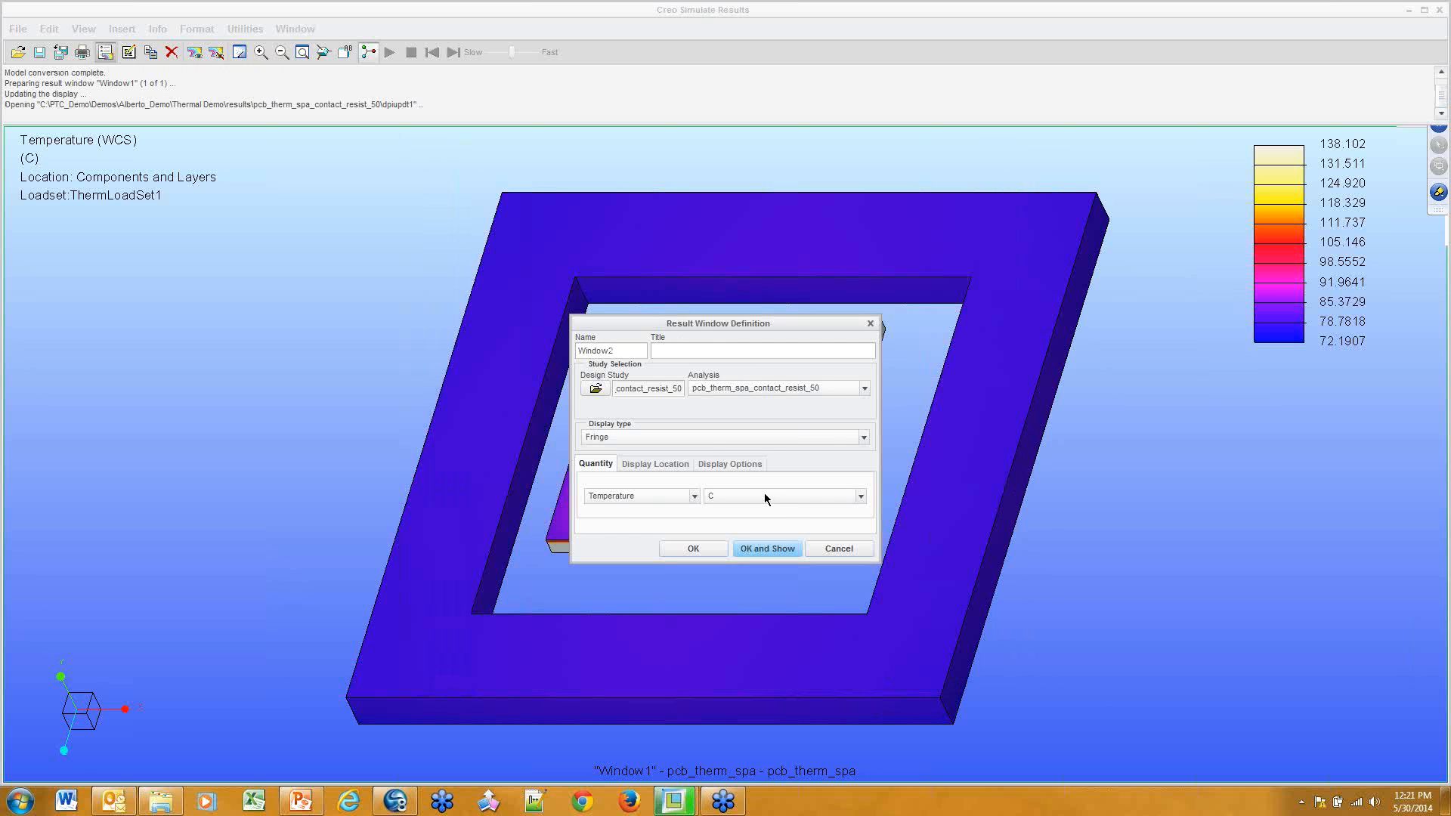
# Set Window2's display location to Components/Layers, isolate the CPU_INIT subassembly, and clear the selection of its parts
pyautogui.click(666, 464)
pyautogui.click(646, 484)
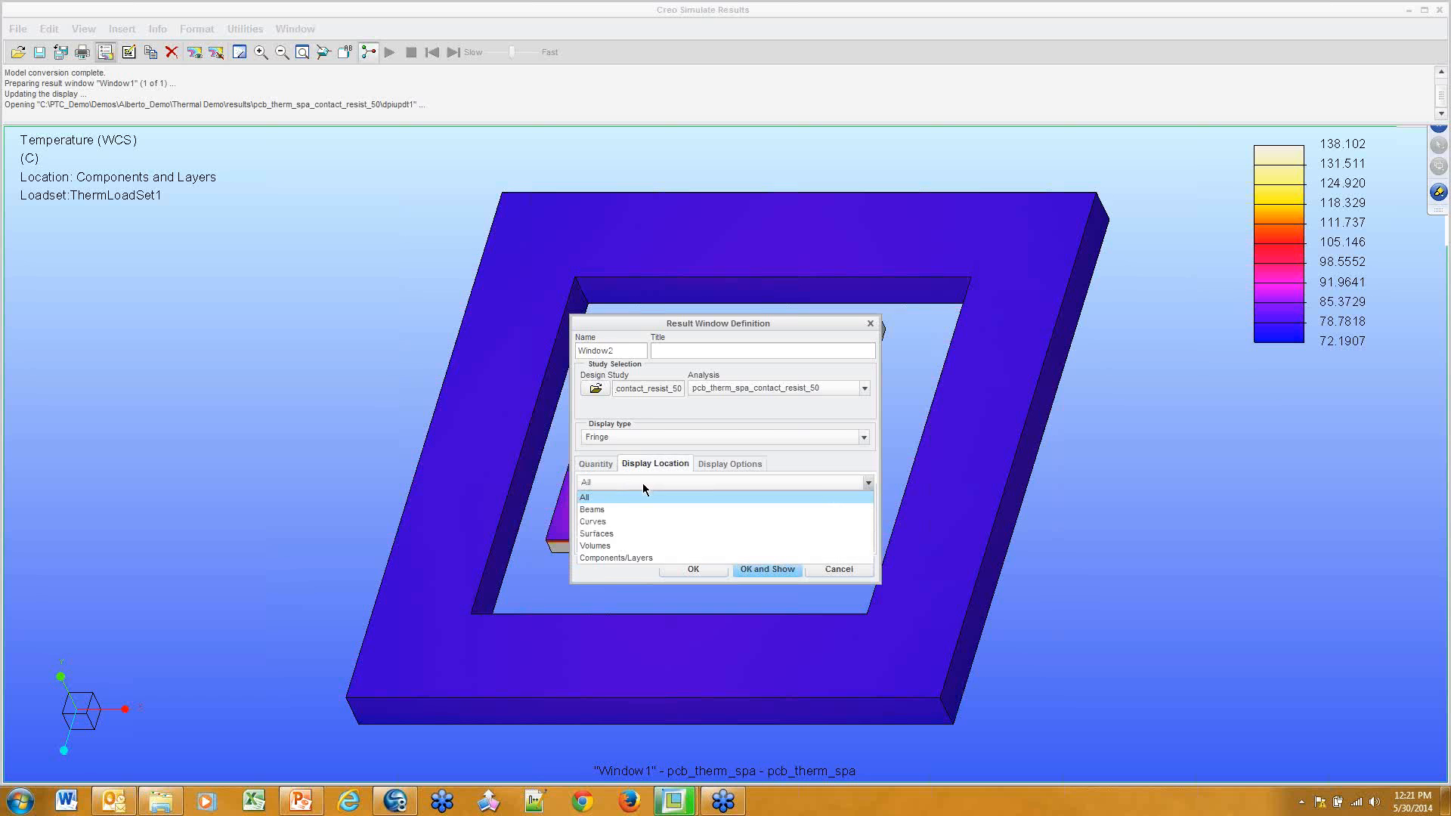
pyautogui.click(636, 556)
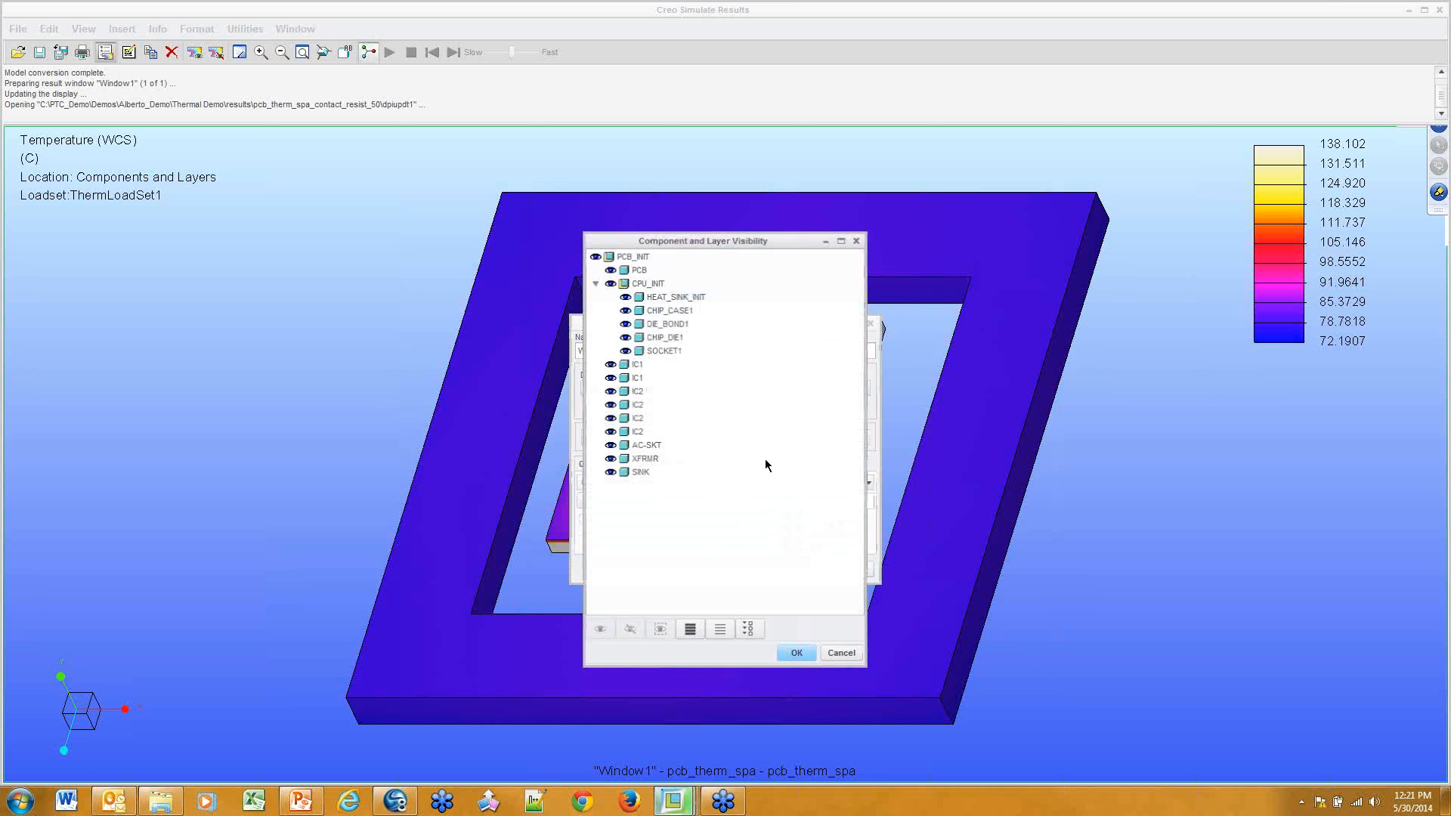
pyautogui.rightClick(634, 284)
pyautogui.click(664, 329)
pyautogui.keyDown('ctrl'); pyautogui.click(659, 297); pyautogui.keyUp('ctrl')
pyautogui.keyDown('ctrl'); pyautogui.click(663, 309); pyautogui.keyUp('ctrl')
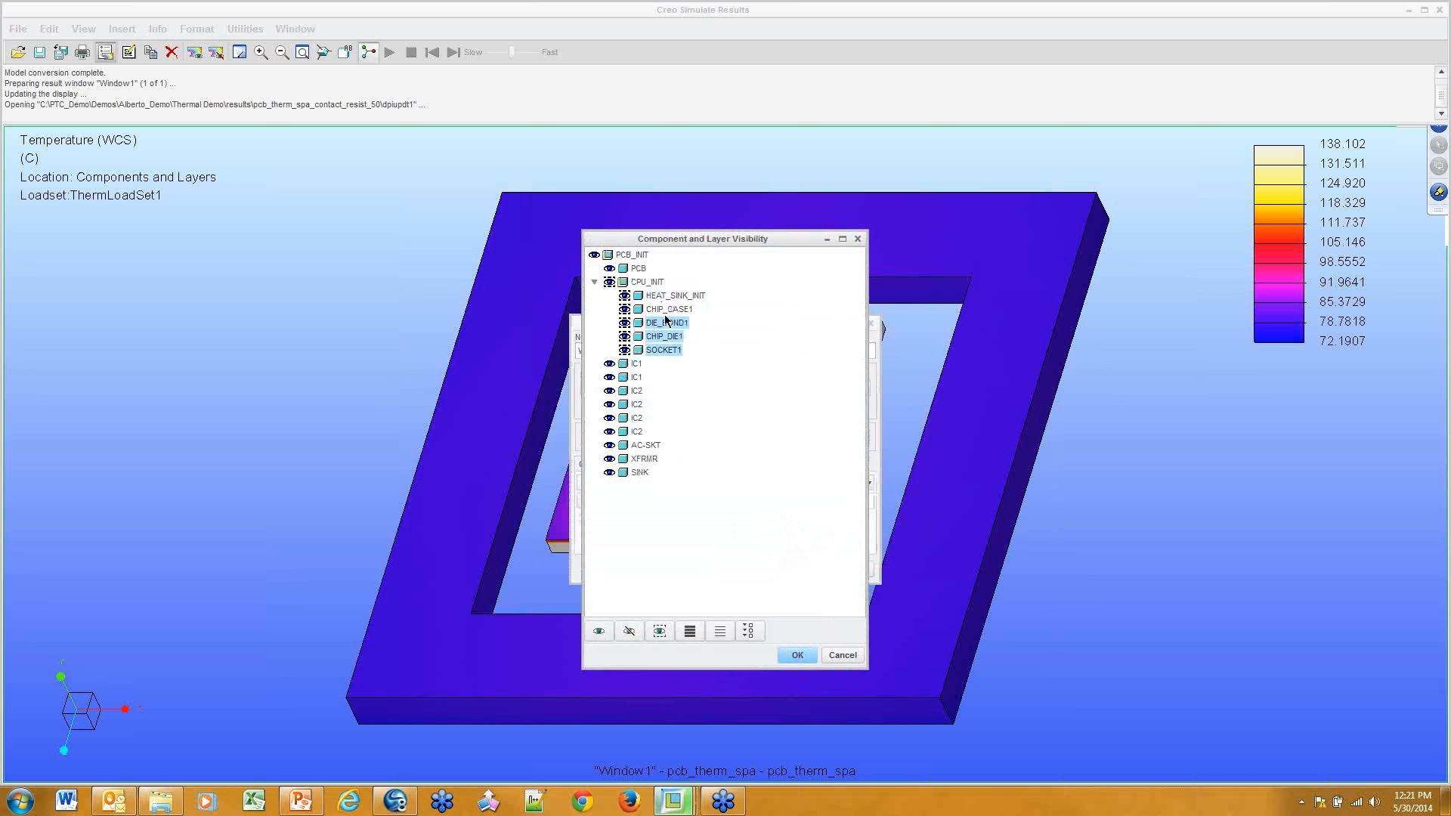
pyautogui.keyDown('ctrl'); pyautogui.click(666, 324); pyautogui.keyUp('ctrl')
pyautogui.keyDown('ctrl'); pyautogui.click(668, 339); pyautogui.keyUp('ctrl')
pyautogui.keyDown('ctrl'); pyautogui.click(668, 350); pyautogui.keyUp('ctrl')
# Blank HEAT_SINK_INIT and CHIP_CASE1 for Window2 and accept the component visibility
pyautogui.rightClick(671, 295)
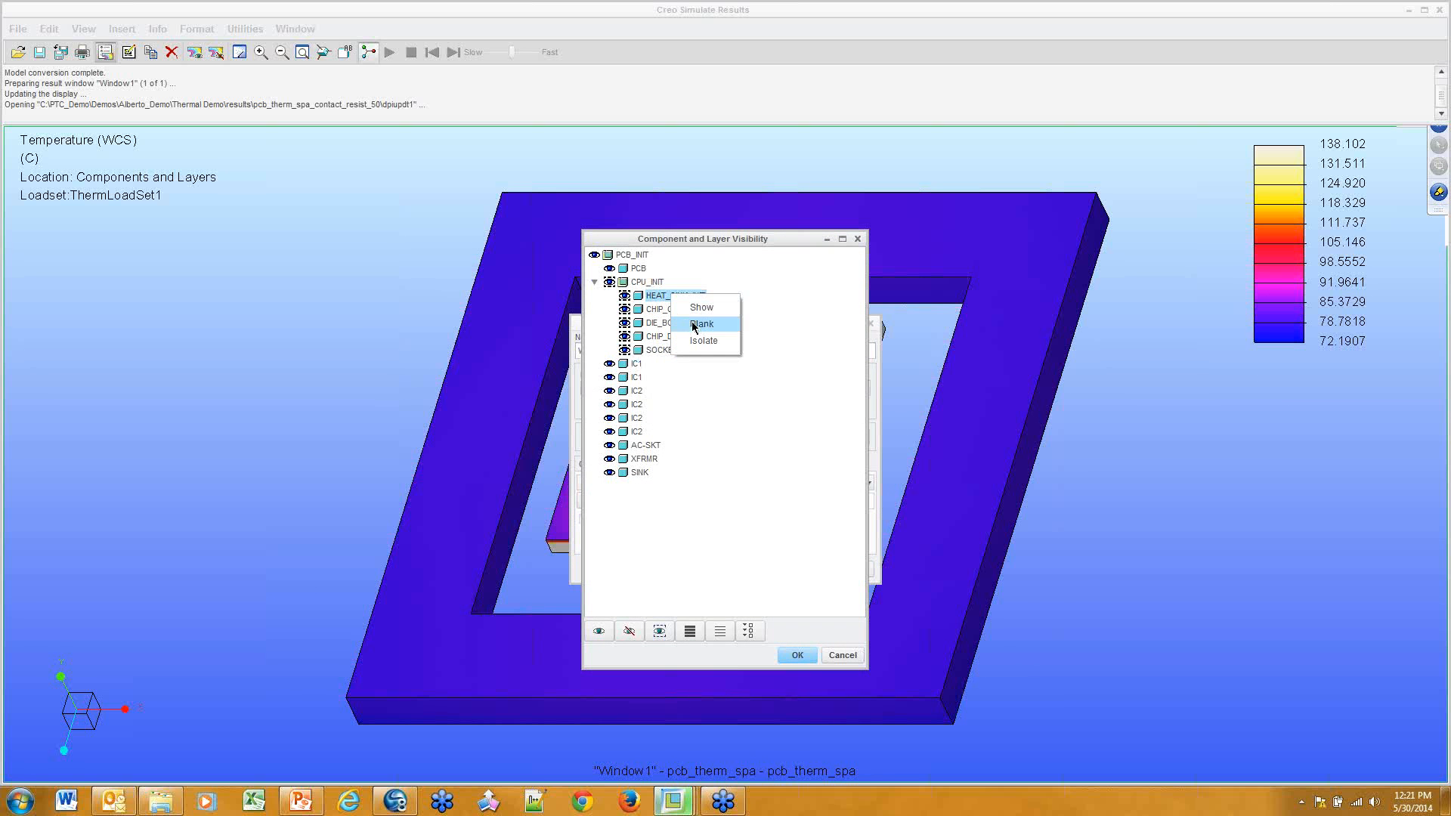
pyautogui.click(695, 325)
pyautogui.rightClick(681, 310)
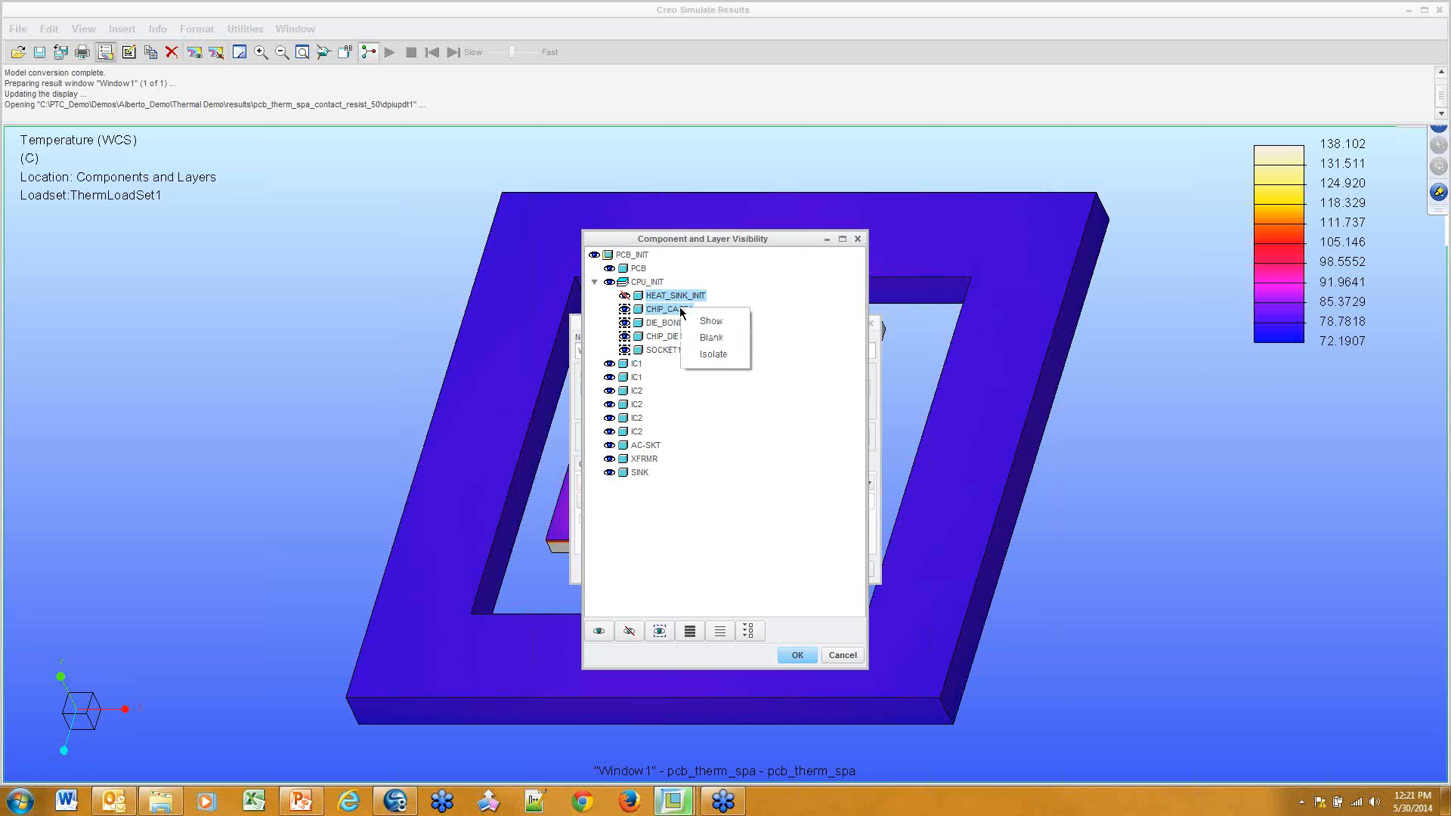
pyautogui.click(711, 337)
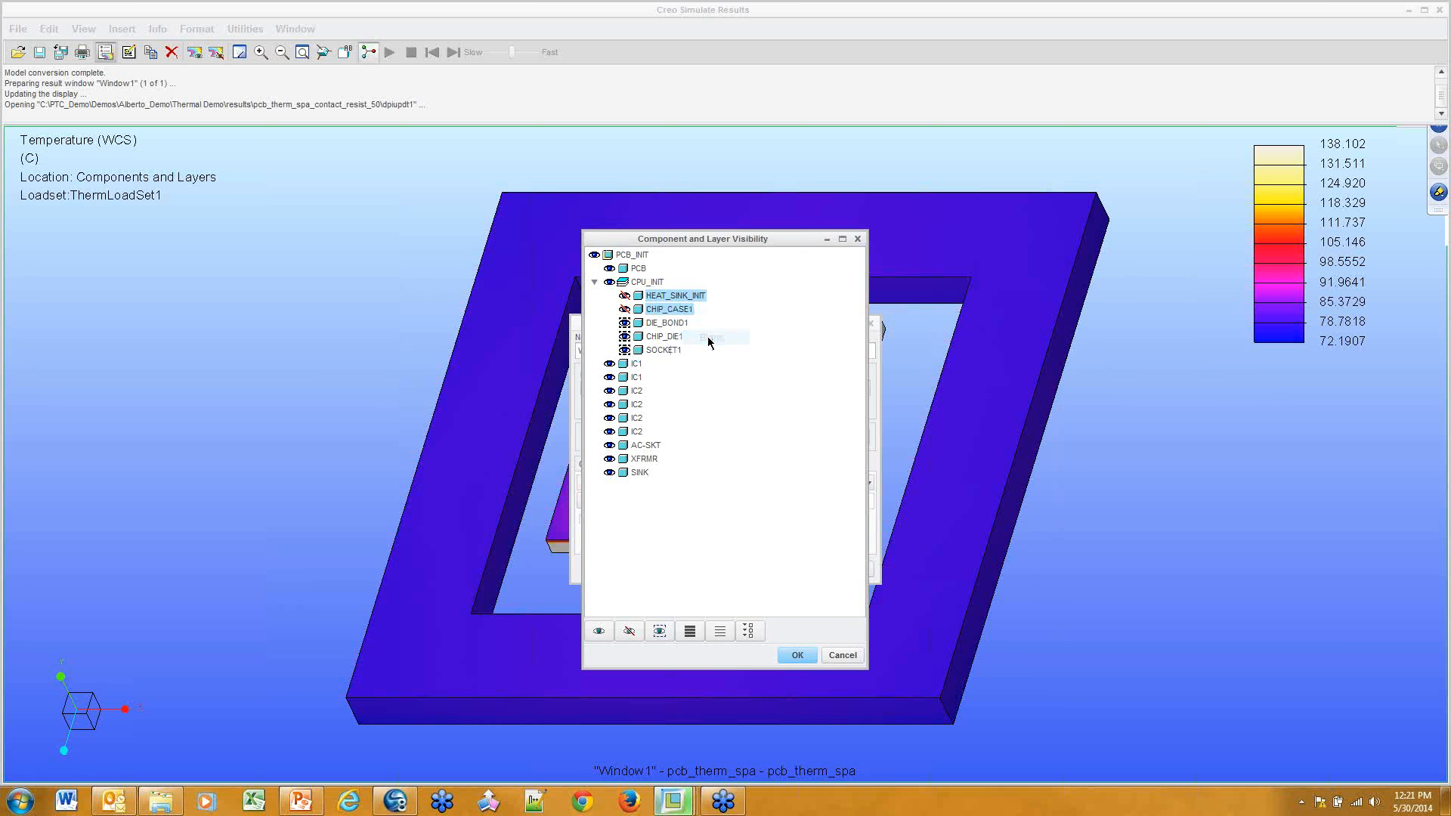
pyautogui.click(806, 657)
# Enable continuous tone for Window2 and show its temperature fringe beside the pcb_therm_spa result
pyautogui.click(738, 464)
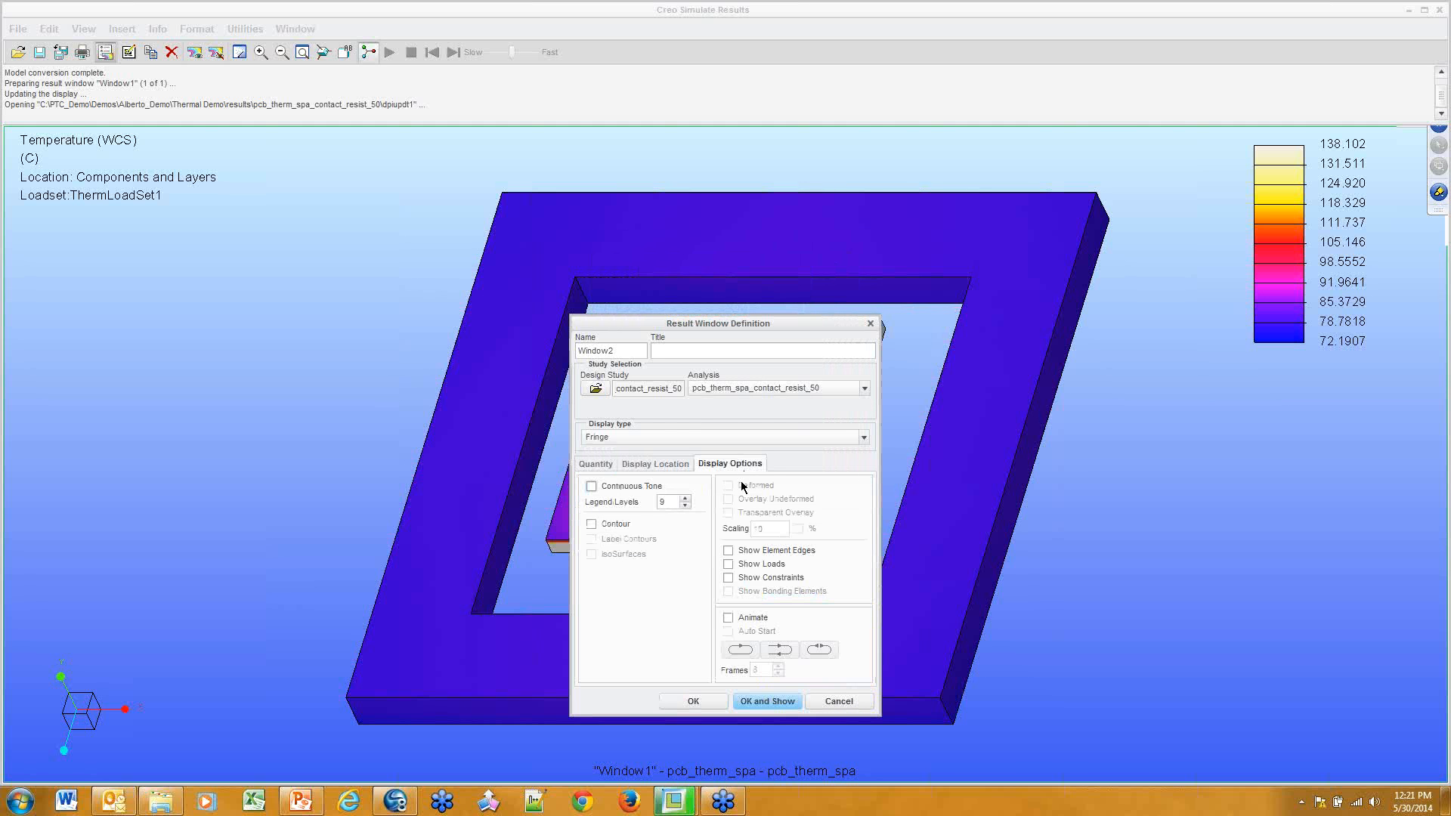
pyautogui.click(592, 486)
pyautogui.click(783, 701)
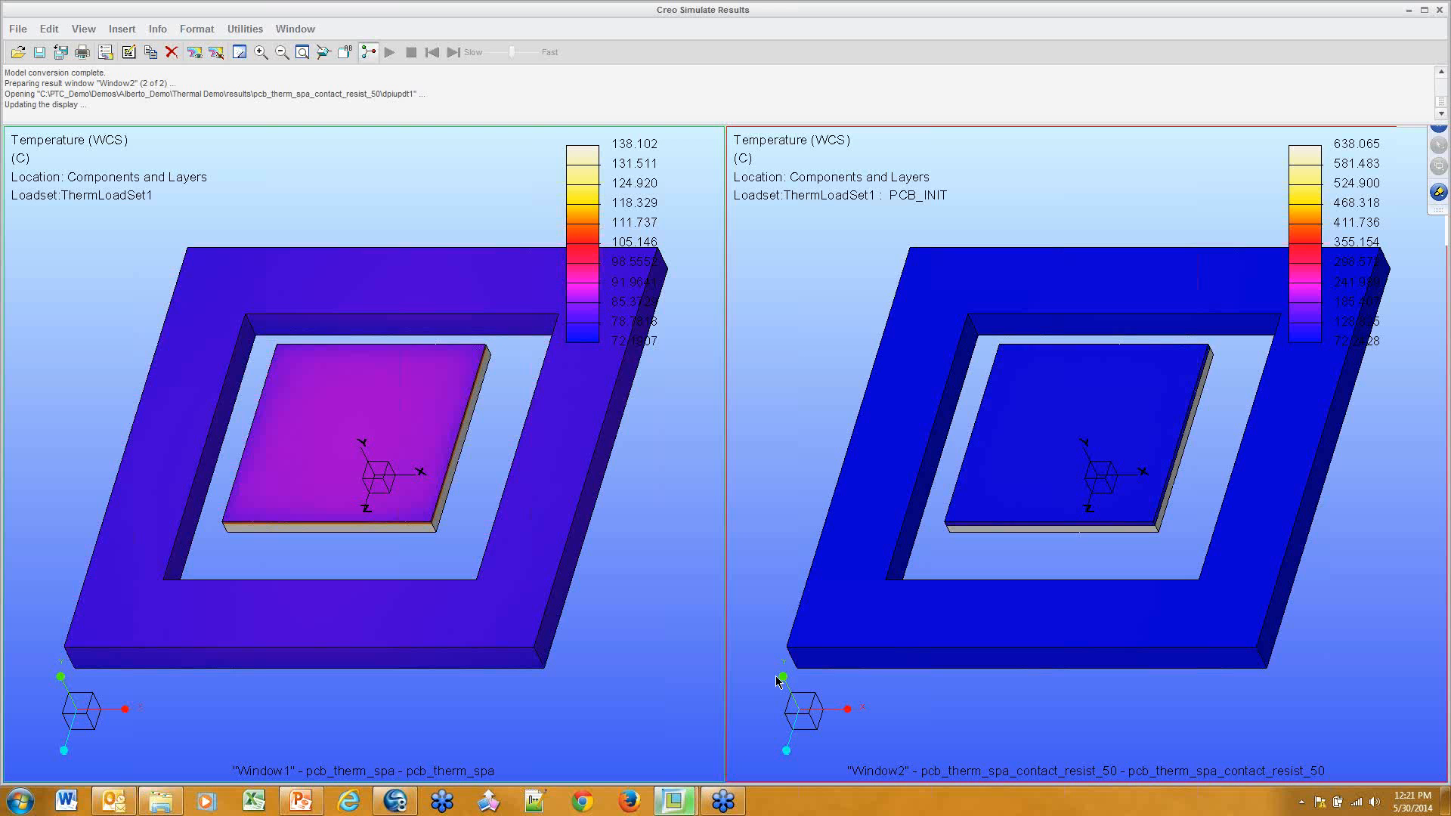
# Examine the temperature fringe along the chip die's front edge in the pcb_therm_spa_contact_resist_50 result and its legend
pyautogui.scroll(2, 1034, 541)
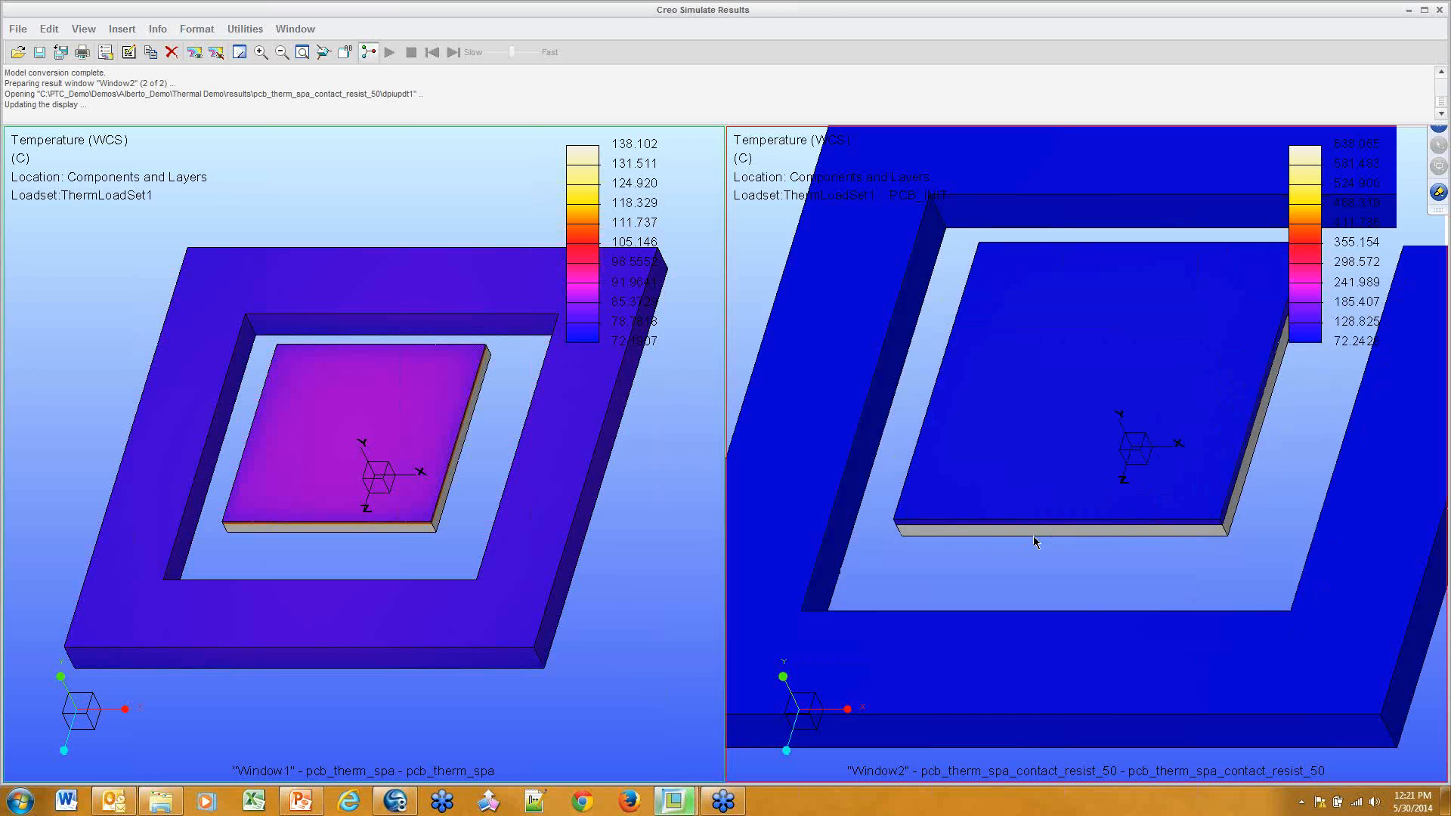
pyautogui.scroll(3, 1034, 542)
pyautogui.scroll(-12, 1144, 507)
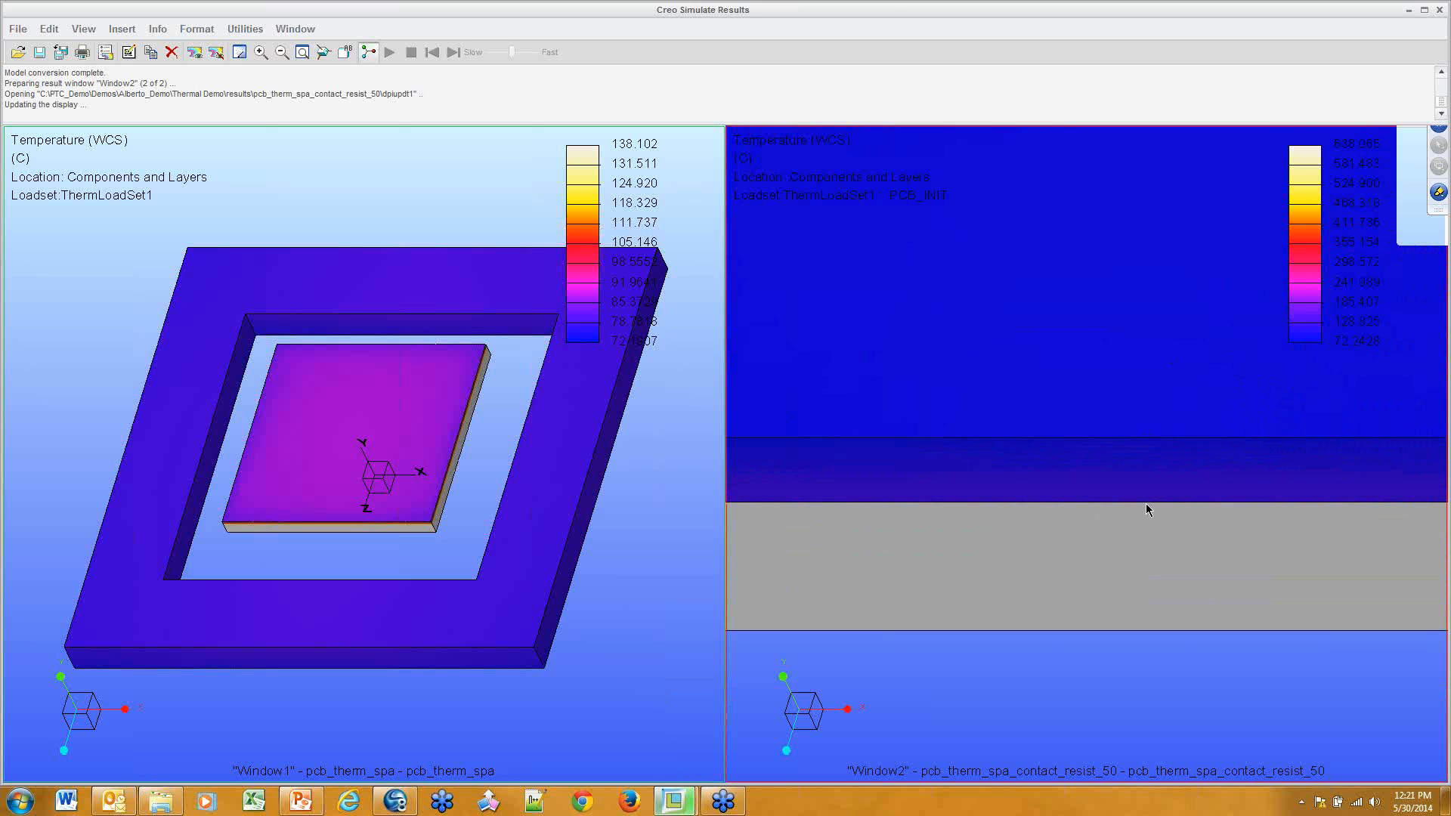
pyautogui.scroll(-4, 1146, 483)
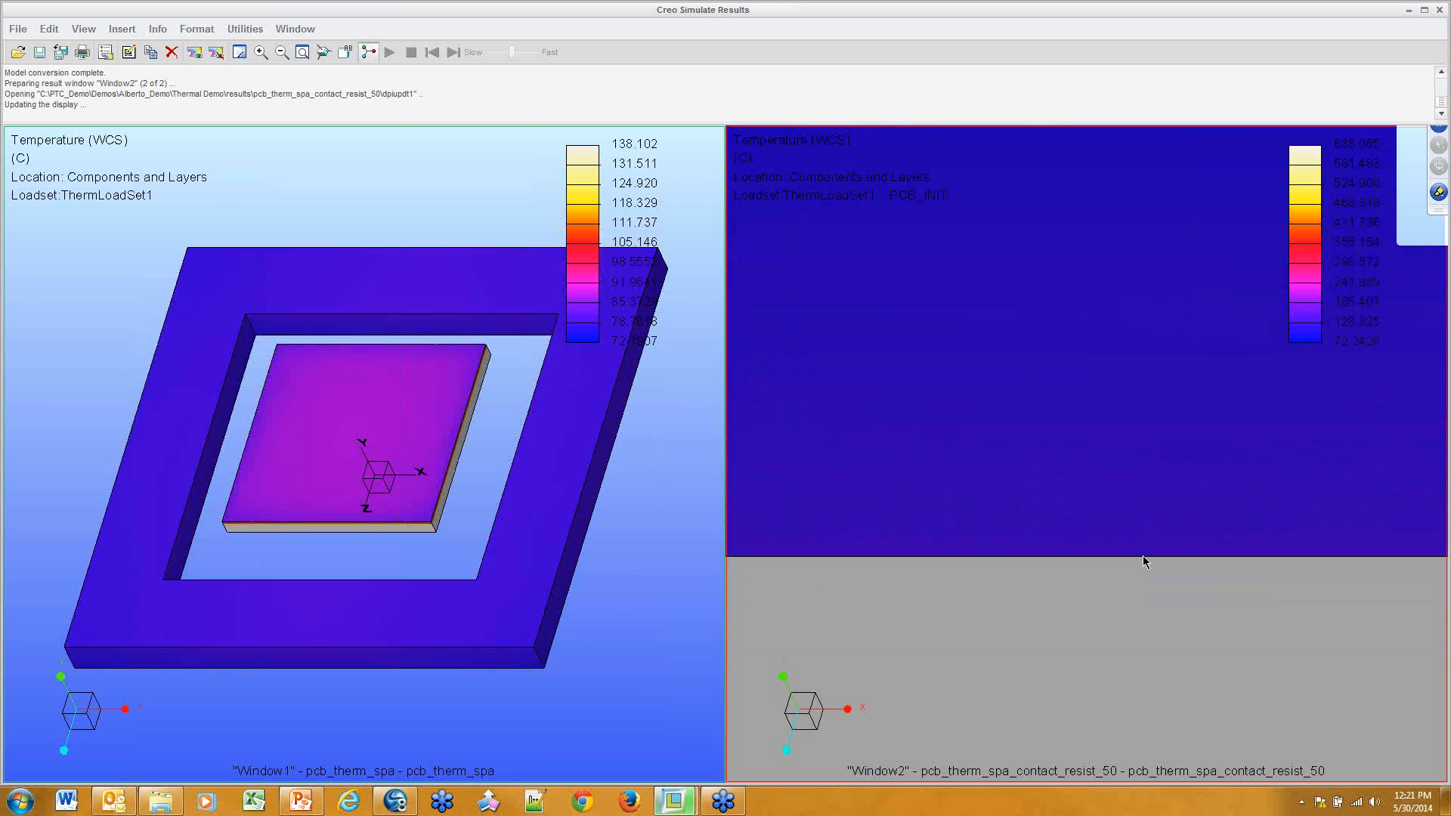
pyautogui.scroll(6, 1143, 556)
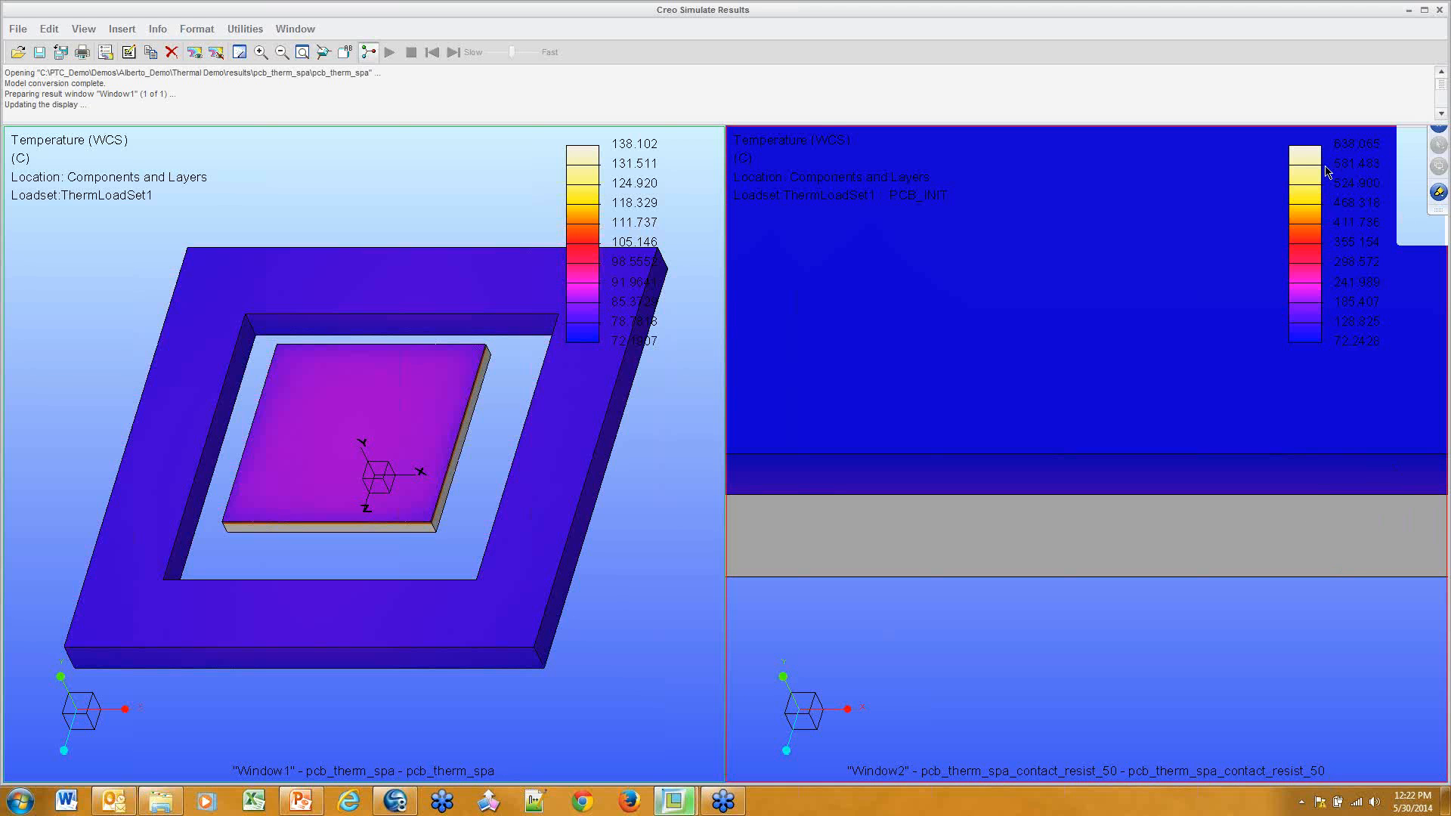
# Examine the chip die's temperature fringe in the pcb_therm_spa_contact_resist_50 result from close up and with the surrounding frame
pyautogui.scroll(4, 1325, 167)
pyautogui.keyDown('shift'); pyautogui.click(1142, 263); pyautogui.keyUp('shift')
pyautogui.keyDown('shift'); pyautogui.moveTo(1148, 261); pyautogui.dragTo(730, 516, button='middle'); pyautogui.keyUp('shift')
pyautogui.scroll(3, 1104, 356)
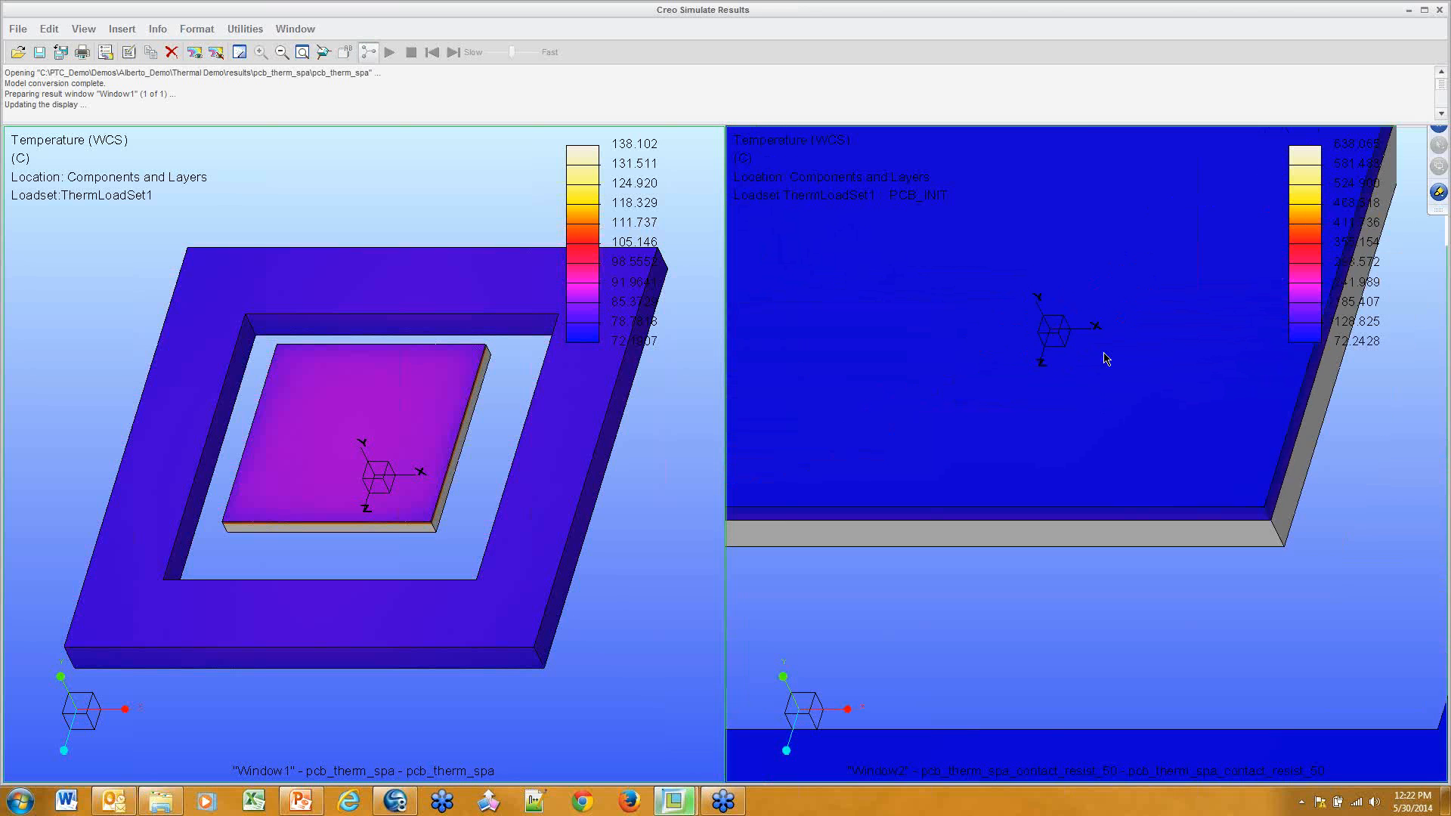
pyautogui.moveTo(1206, 235)
pyautogui.keyDown('shift'); pyautogui.mouseDown(button='middle')
pyautogui.moveTo(1197, 311)
pyautogui.moveTo(1213, 259)
pyautogui.mouseUp(button='middle'); pyautogui.keyUp('shift')
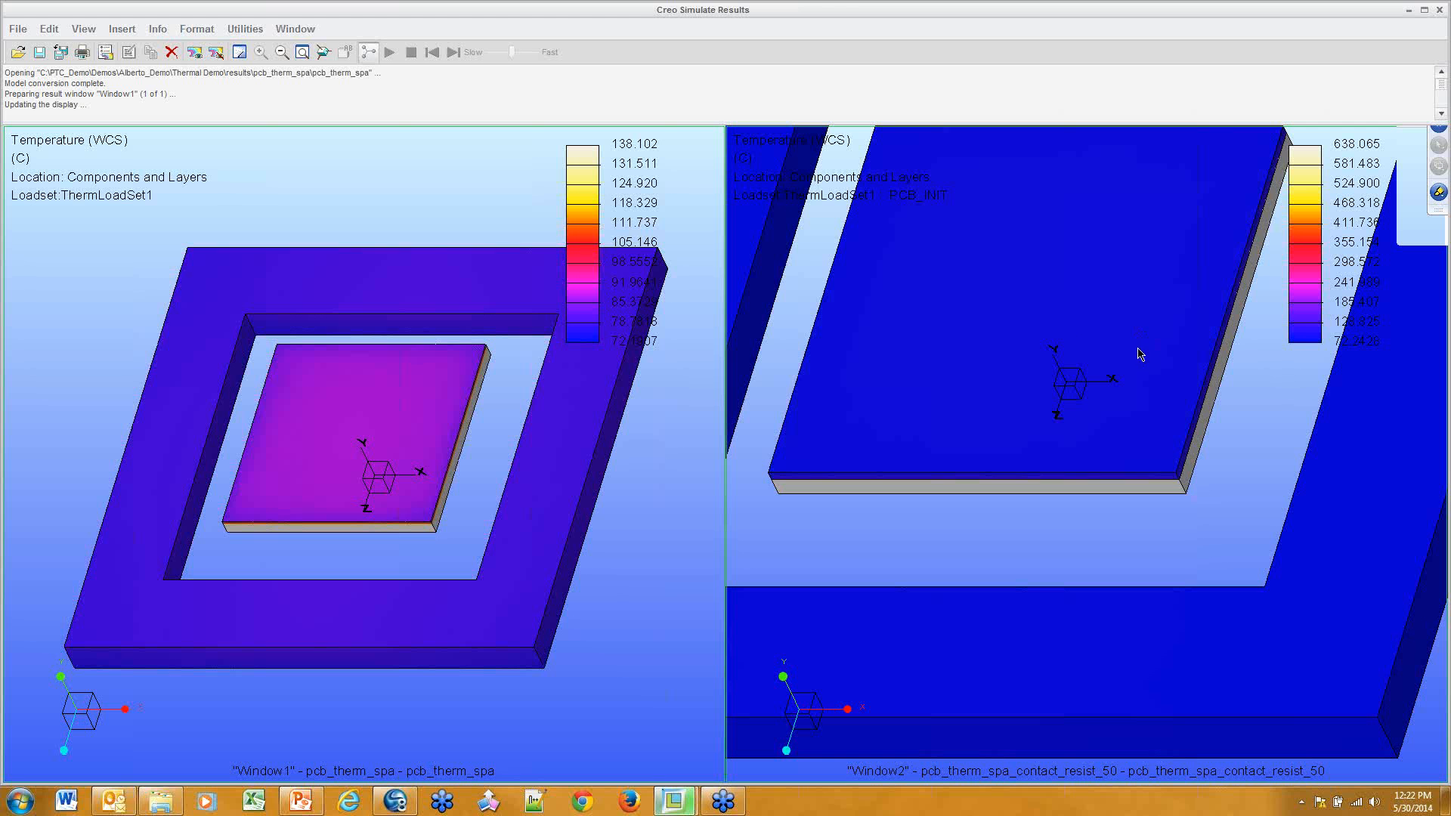
pyautogui.scroll(-3, 1177, 232)
pyautogui.moveTo(1158, 251)
pyautogui.mouseDown(button='middle')
pyautogui.moveTo(1150, 277)
pyautogui.moveTo(1147, 254)
pyautogui.mouseUp(button='middle')
# Close the temperature results and the analyses list, and leave Simulate for the standard assembly environment
pyautogui.click(1436, 11)
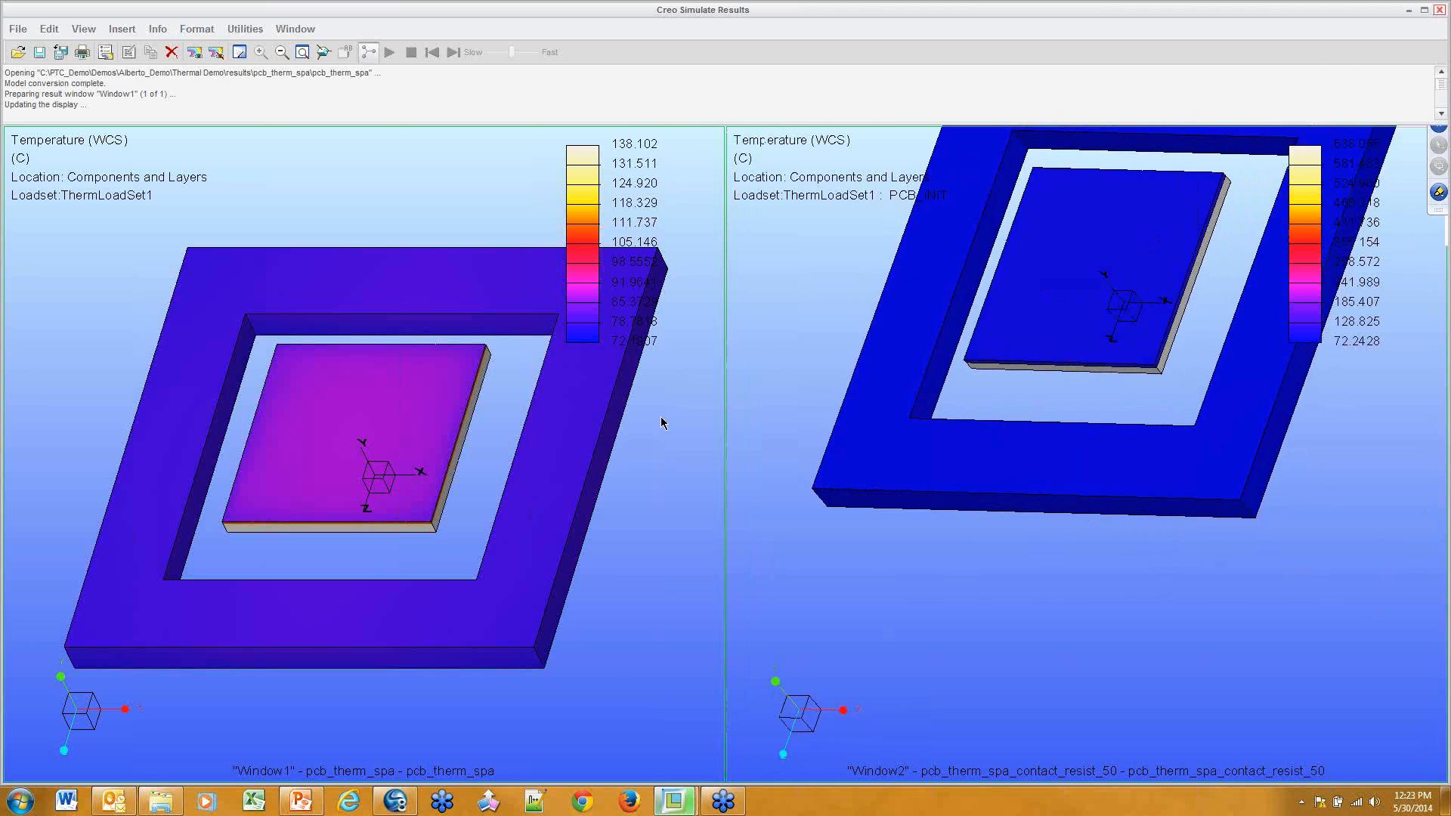
pyautogui.click(729, 417)
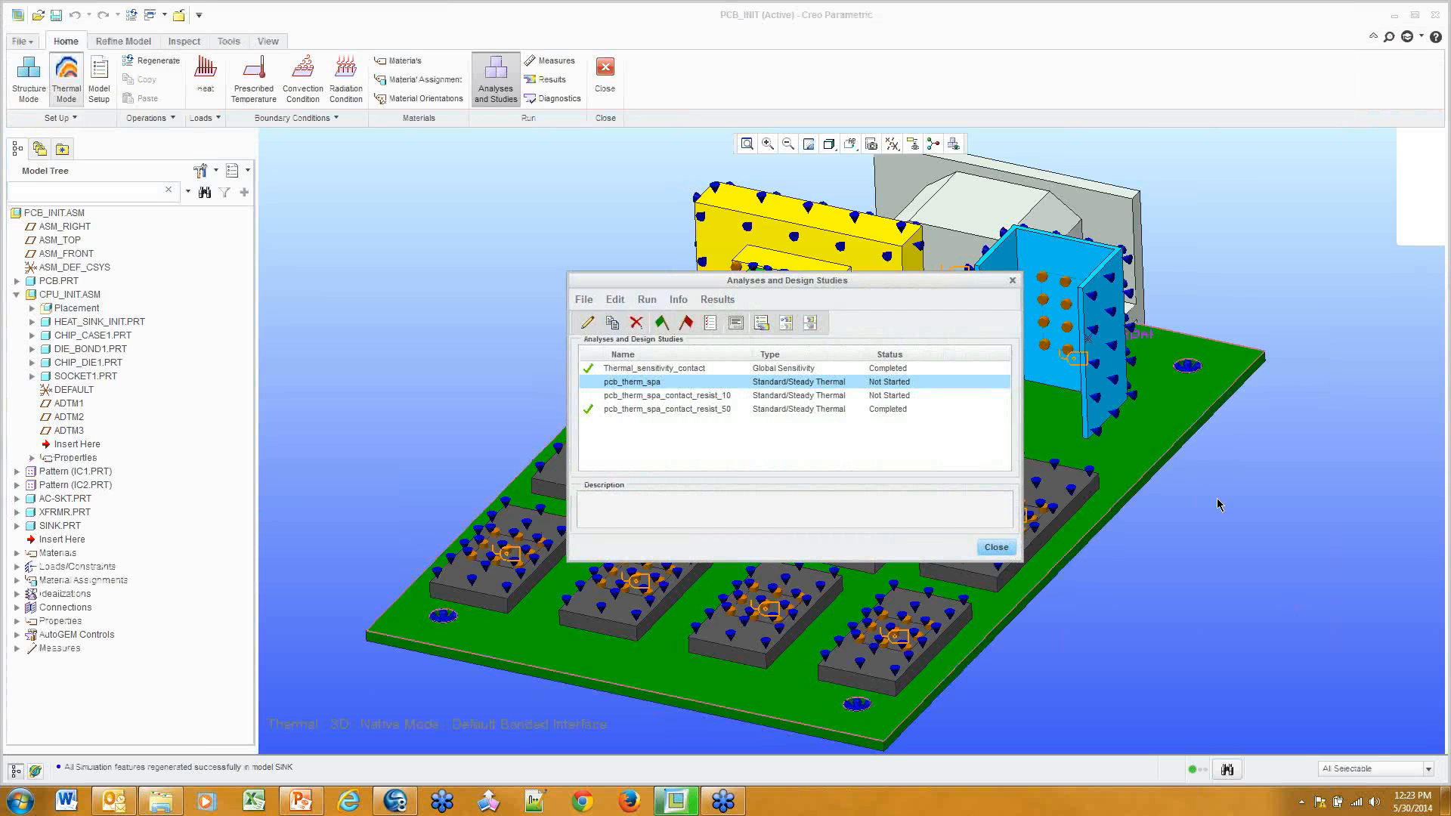
pyautogui.click(1003, 545)
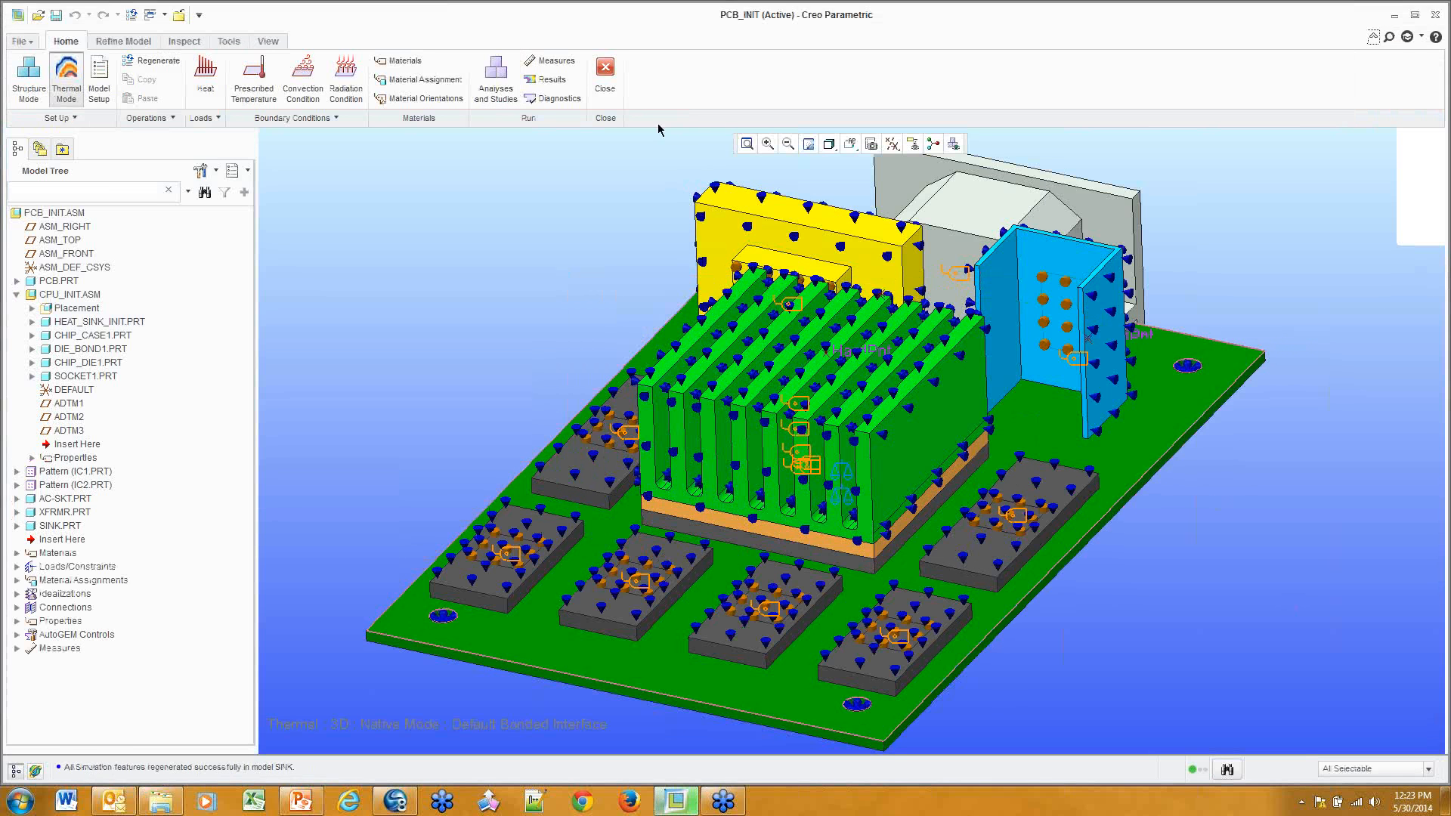
pyautogui.click(605, 82)
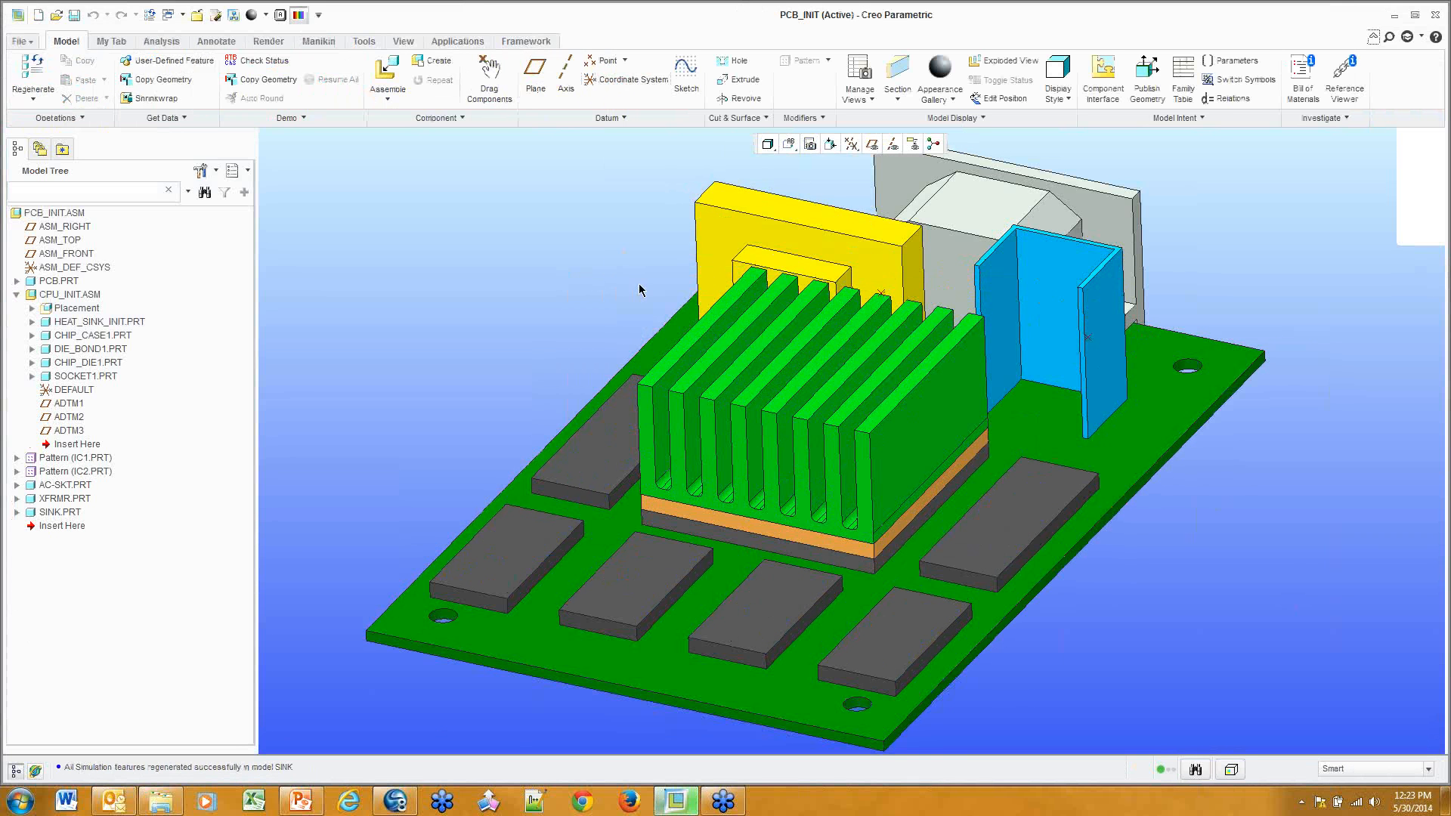
# Try adding a real-number assembly parameter named Thermal and setting THERMAL_RESISTANCE to 100, and discard the parameter changes
pyautogui.click(1239, 62)
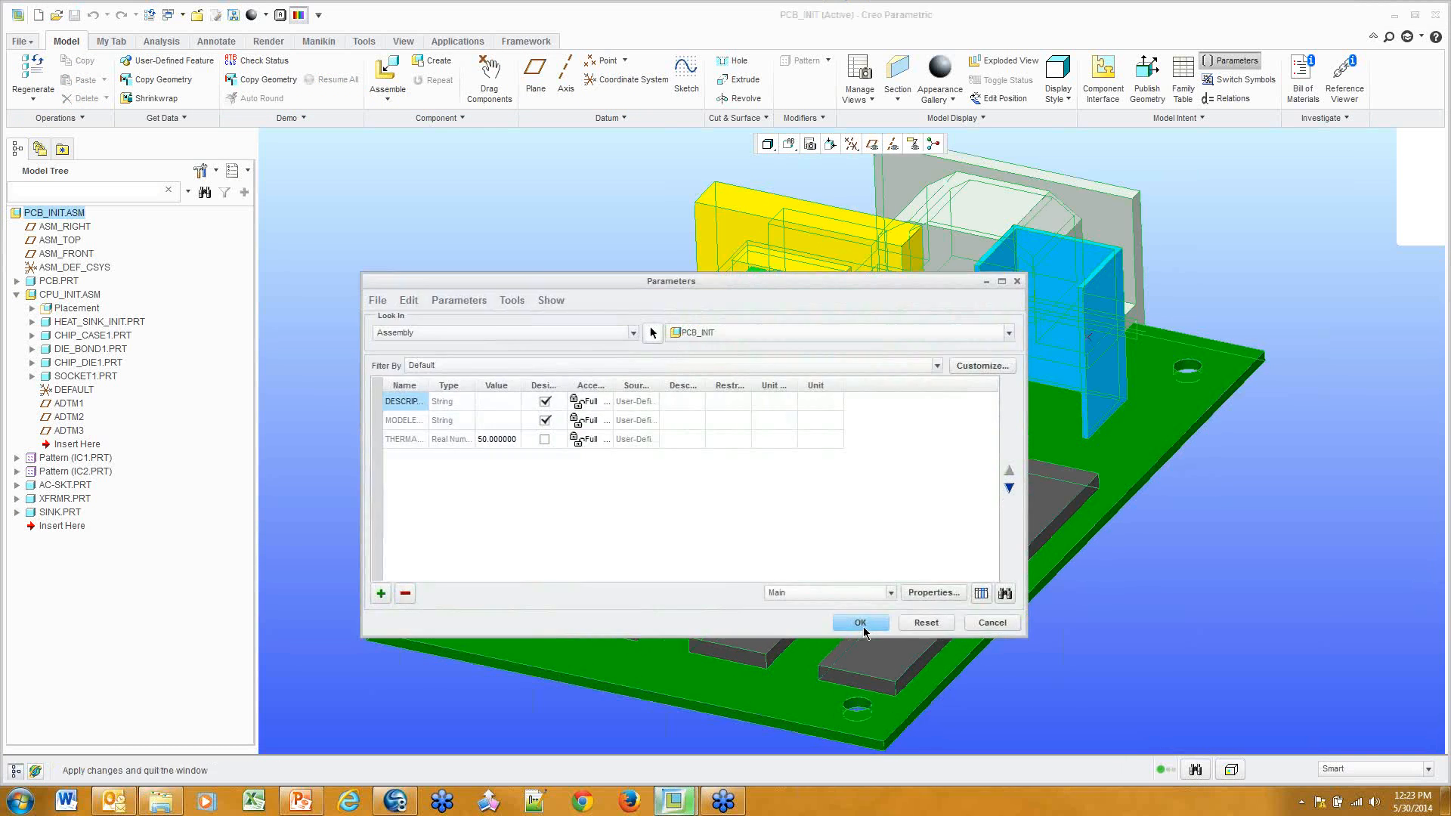
pyautogui.click(380, 594)
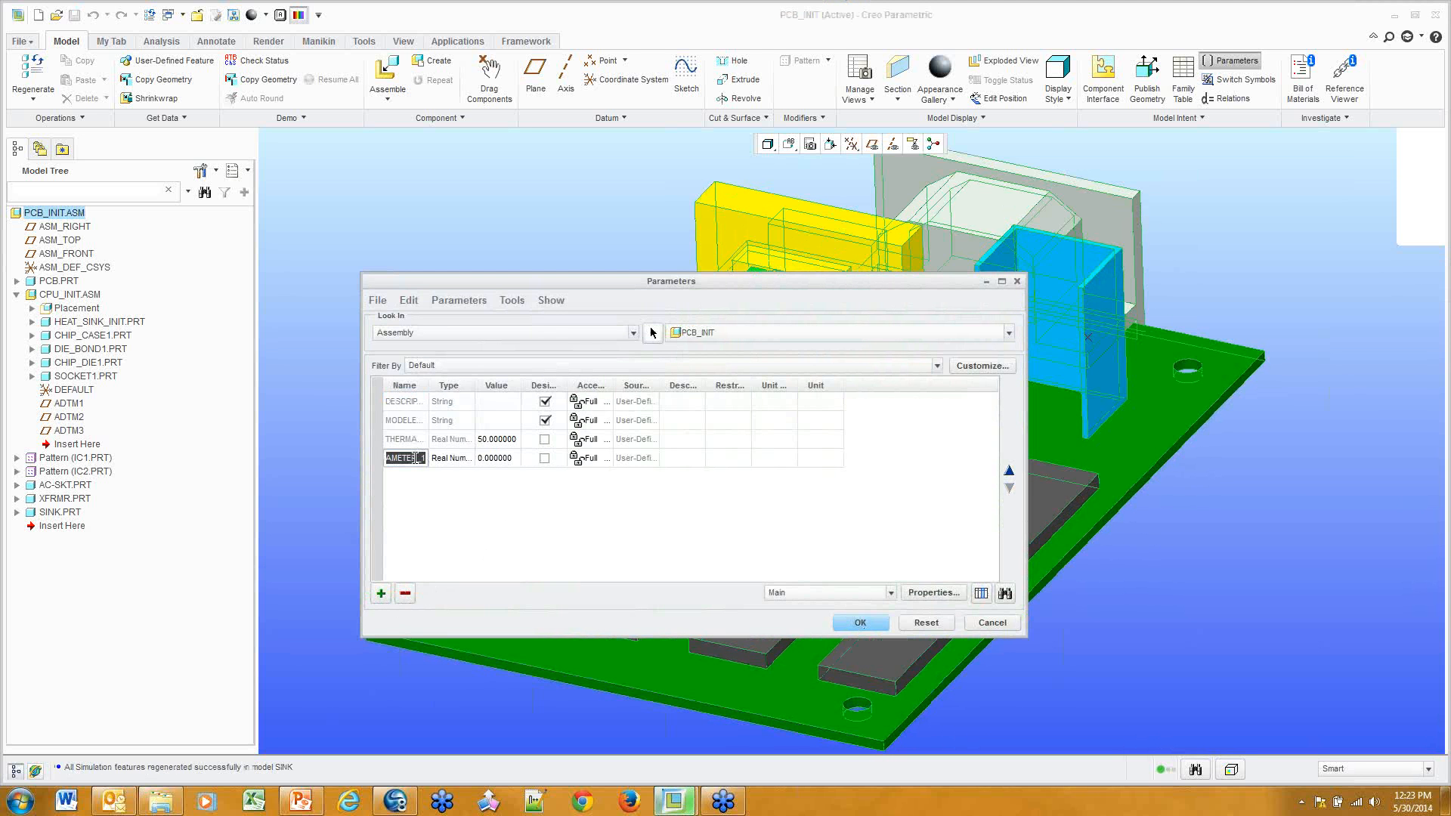
pyautogui.write('Thermal')
pyautogui.press('Tab')
pyautogui.press('Up')
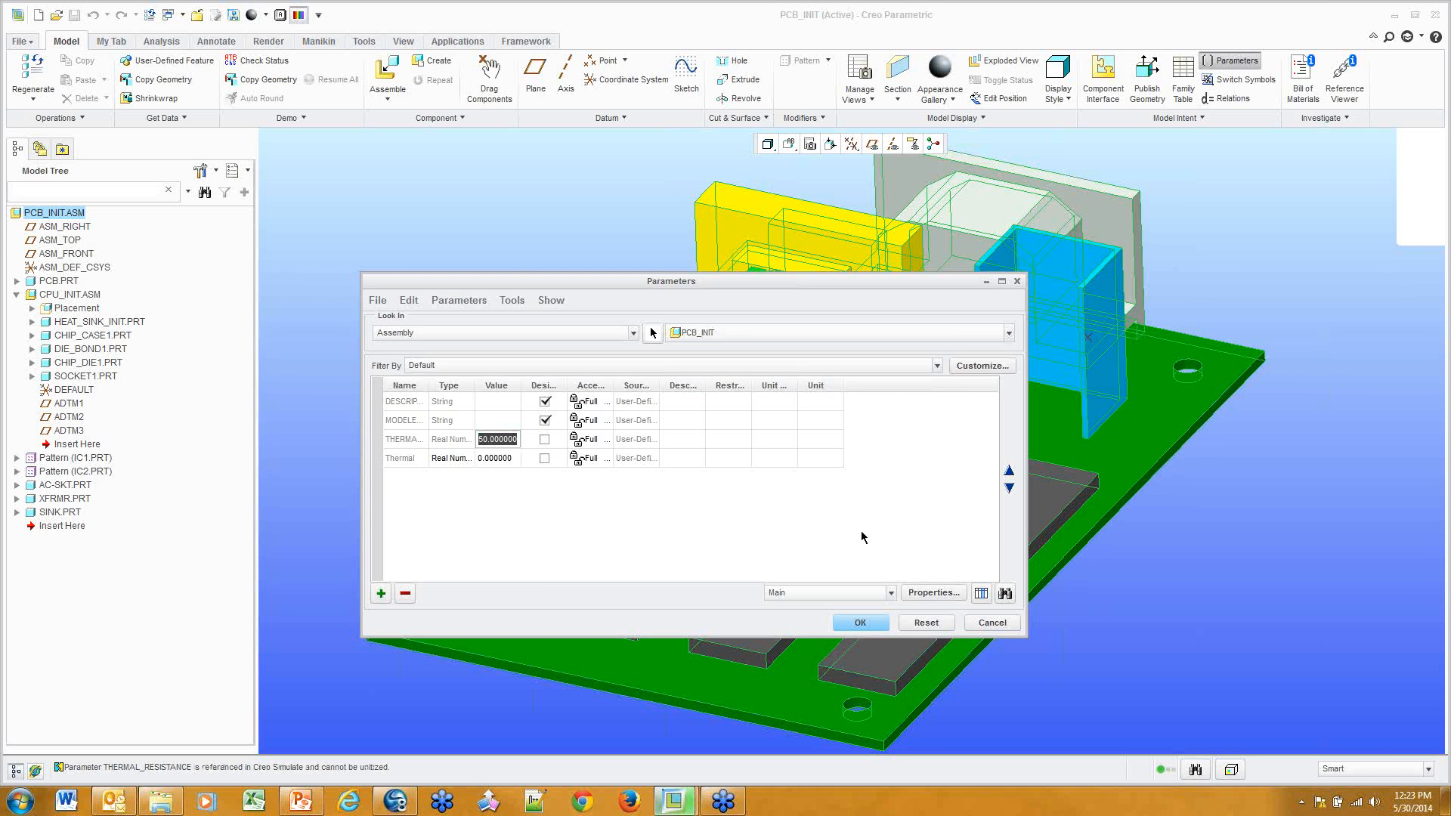
pyautogui.write('100')
pyautogui.press('Down')
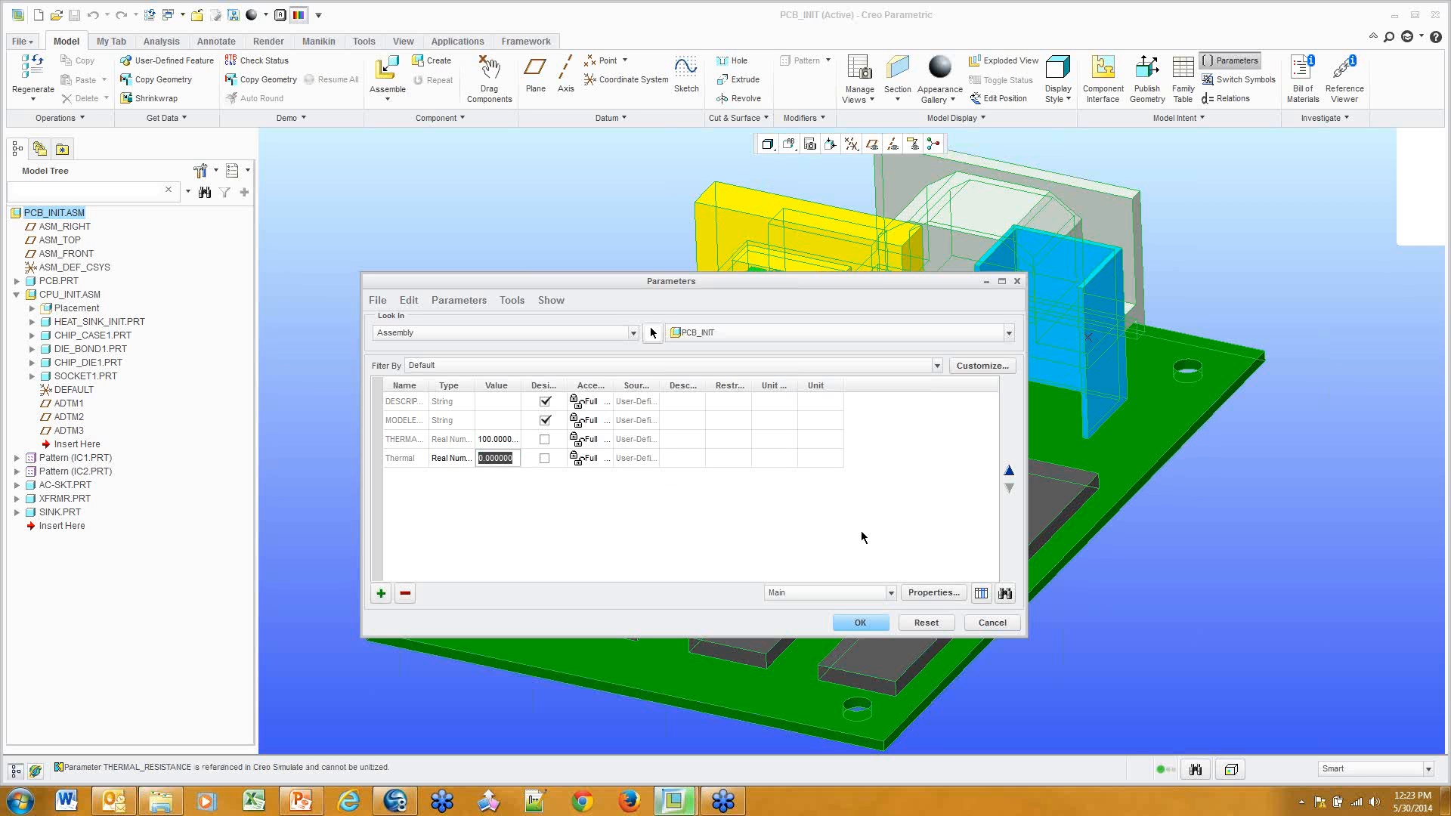
pyautogui.click(992, 623)
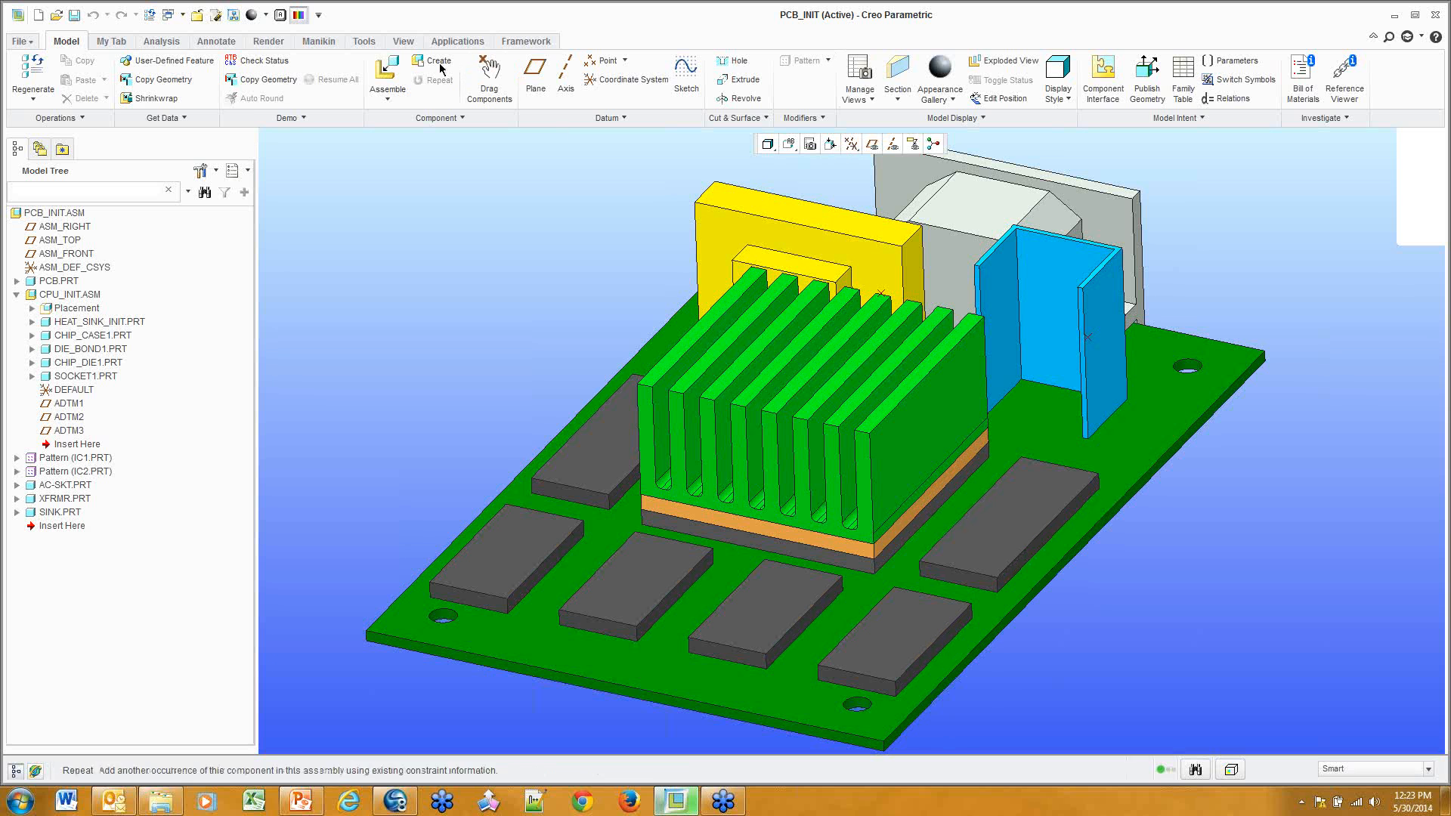
# Reopen the PCB_INIT assembly in Simulate and switch the model to Structure mode
pyautogui.click(457, 41)
pyautogui.click(316, 72)
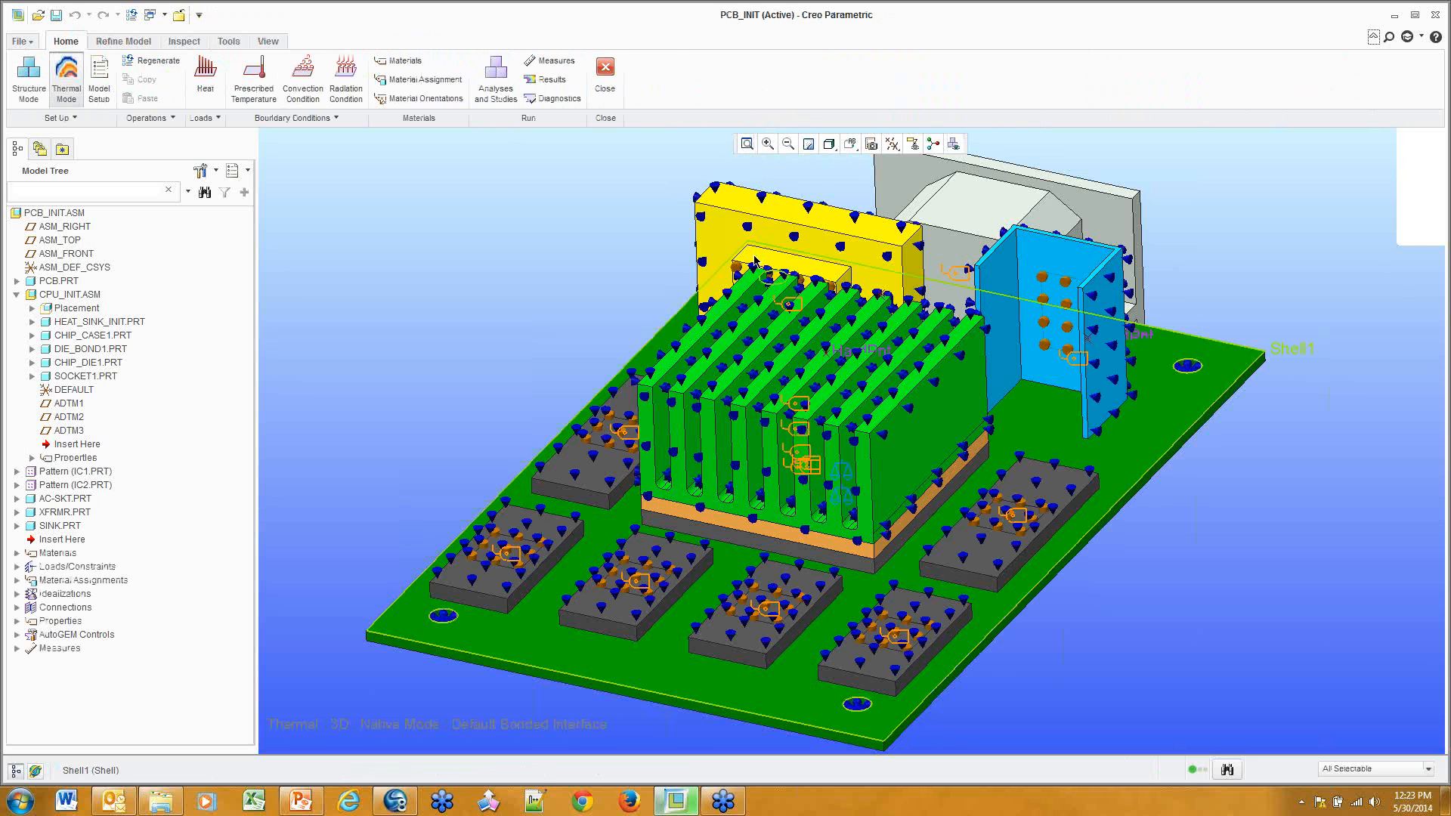
pyautogui.click(26, 72)
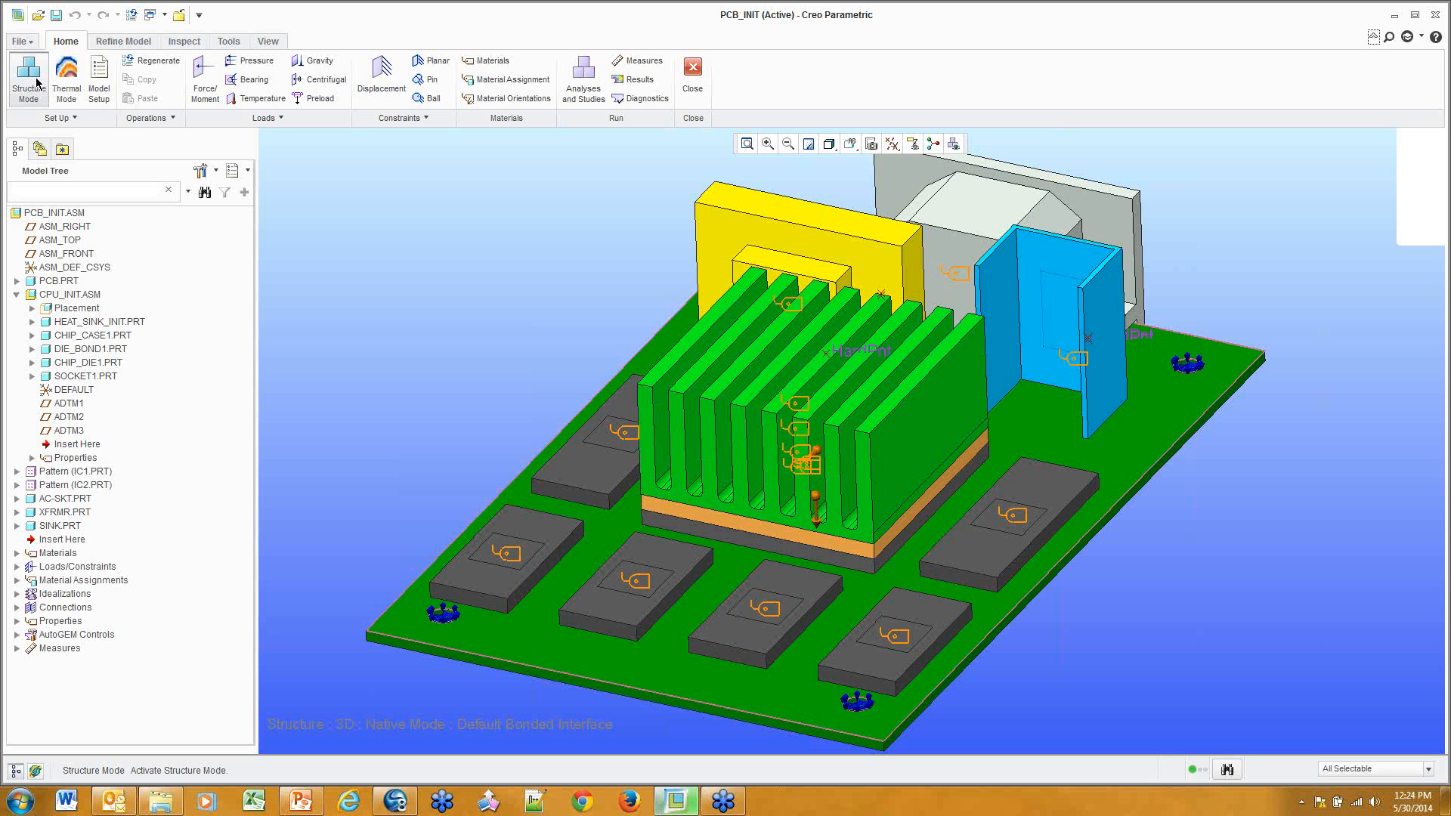
pyautogui.click(30, 75)
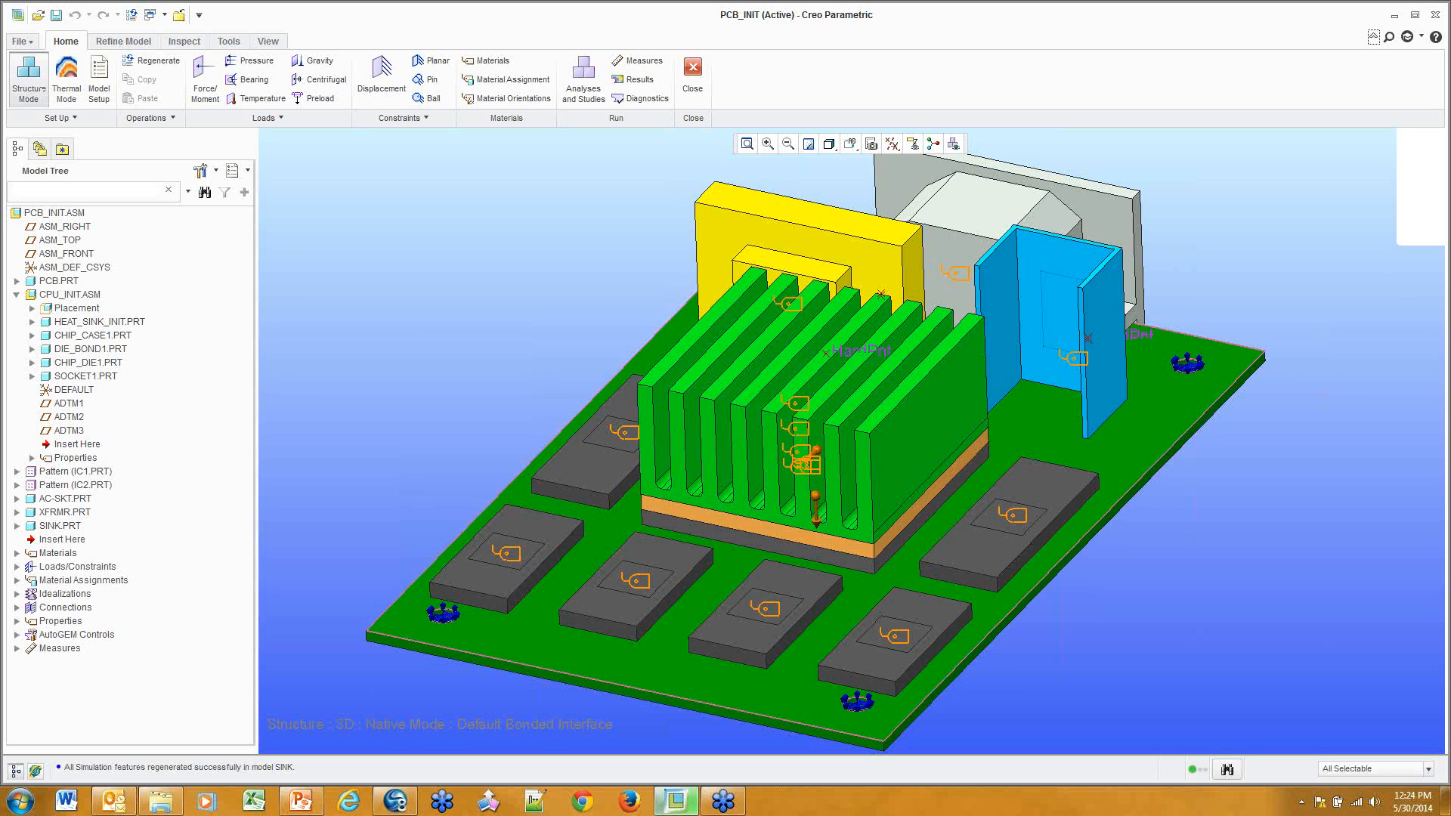
# Create a MEC/T temperature load named Thermal_stress in LoadSet2 from the pcb_therm_spa design study, with a reference temperature of 20 C
pyautogui.click(255, 118)
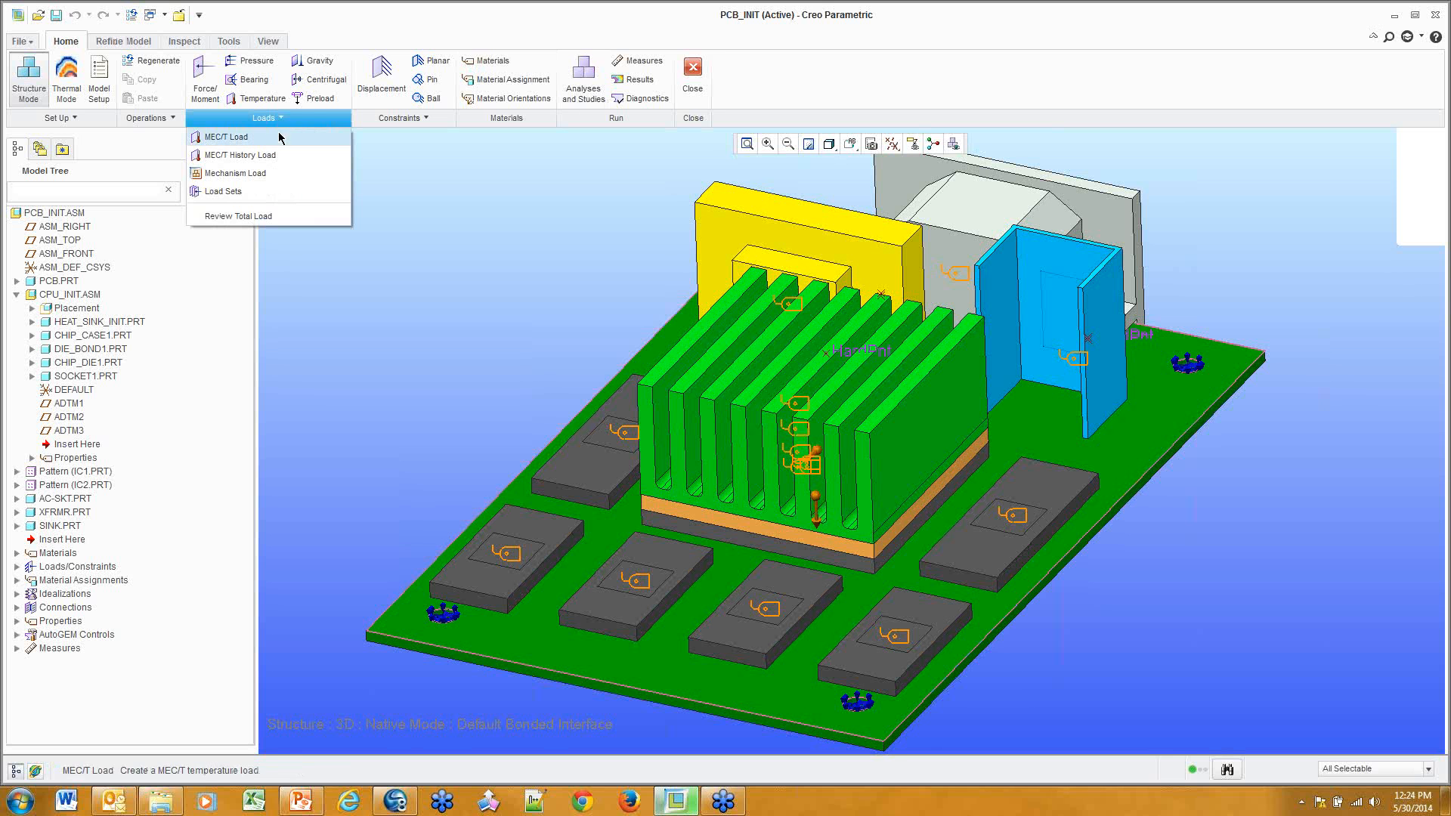
pyautogui.click(258, 139)
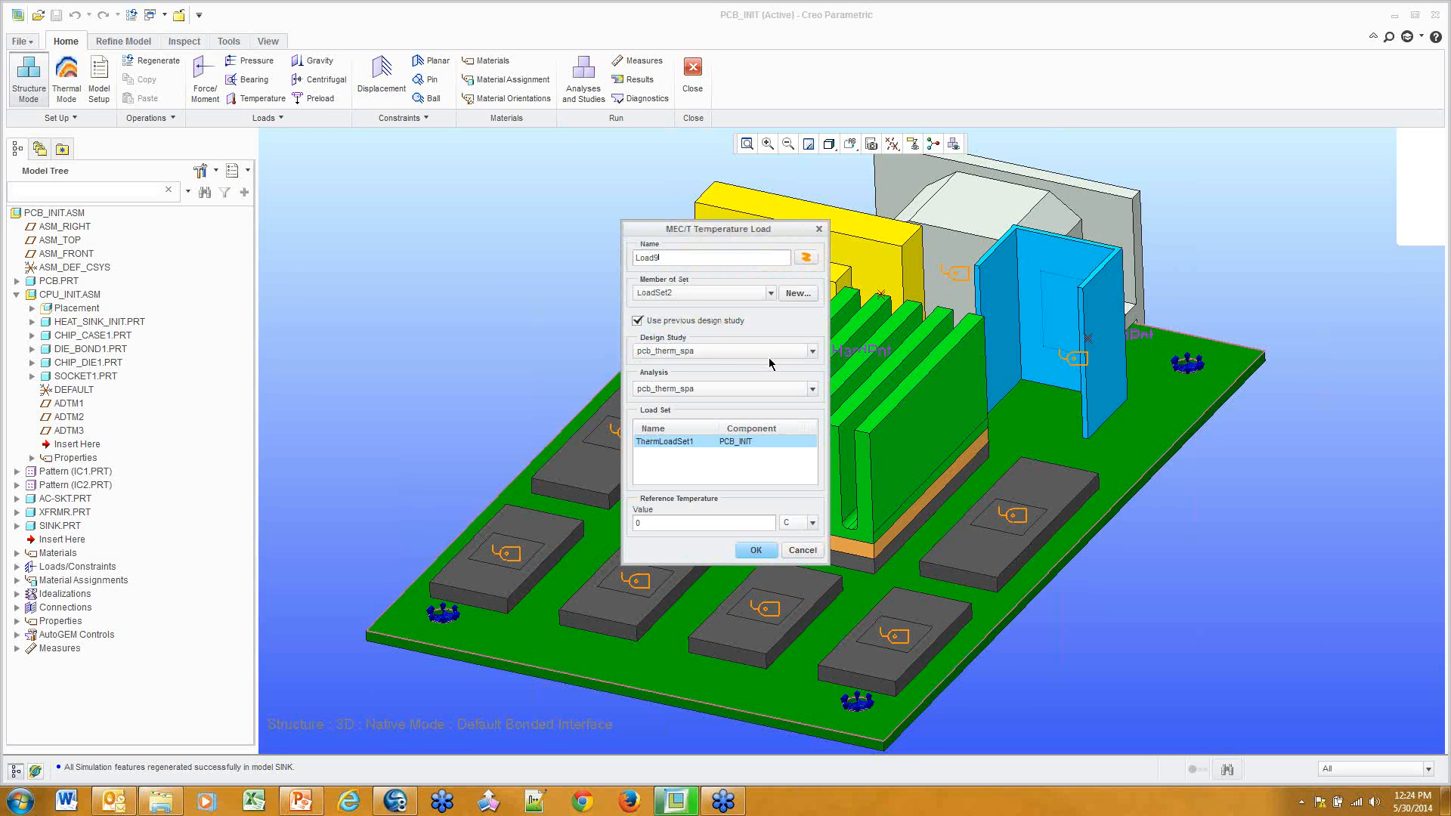
pyautogui.click(694, 353)
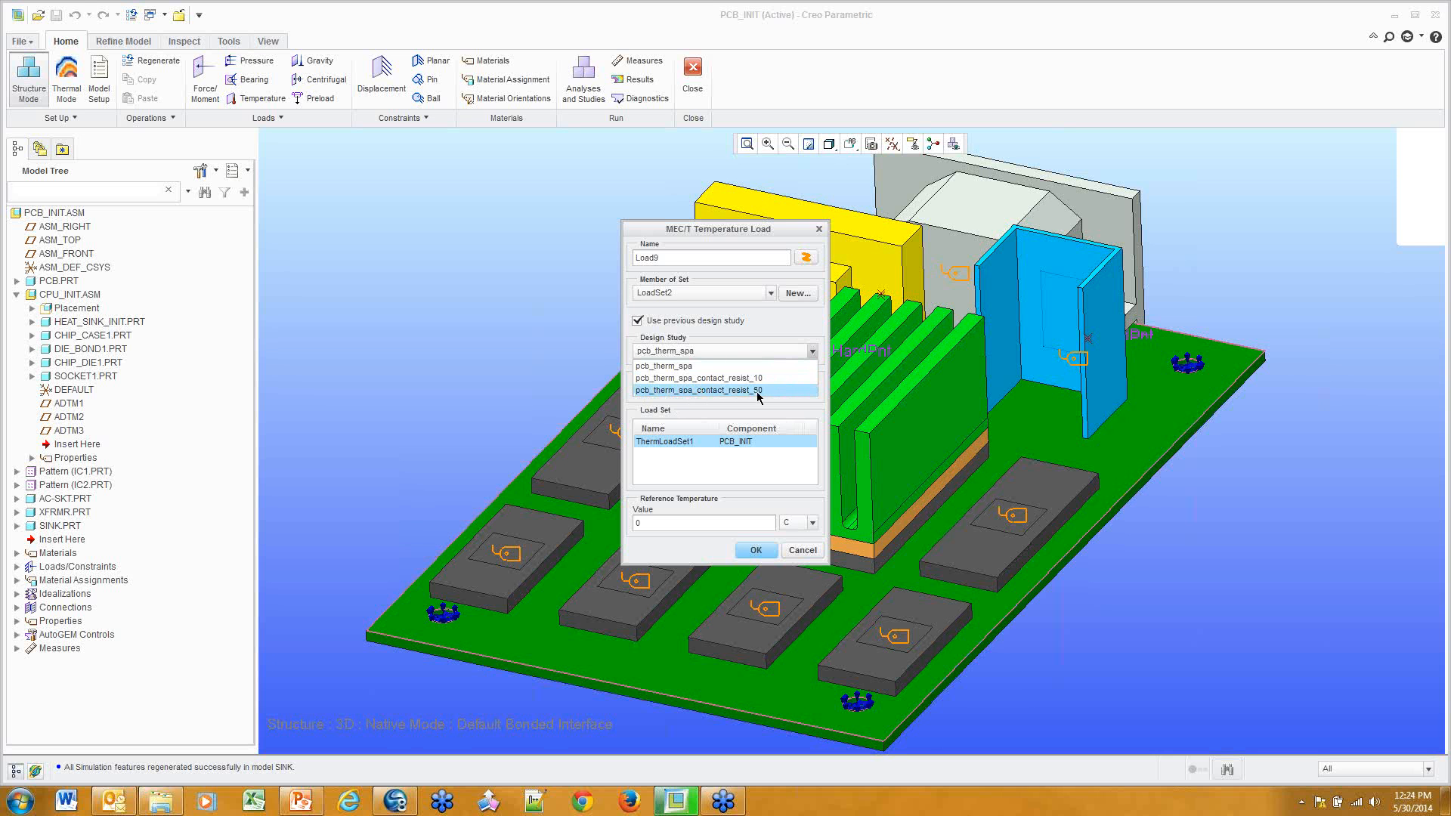
pyautogui.click(700, 367)
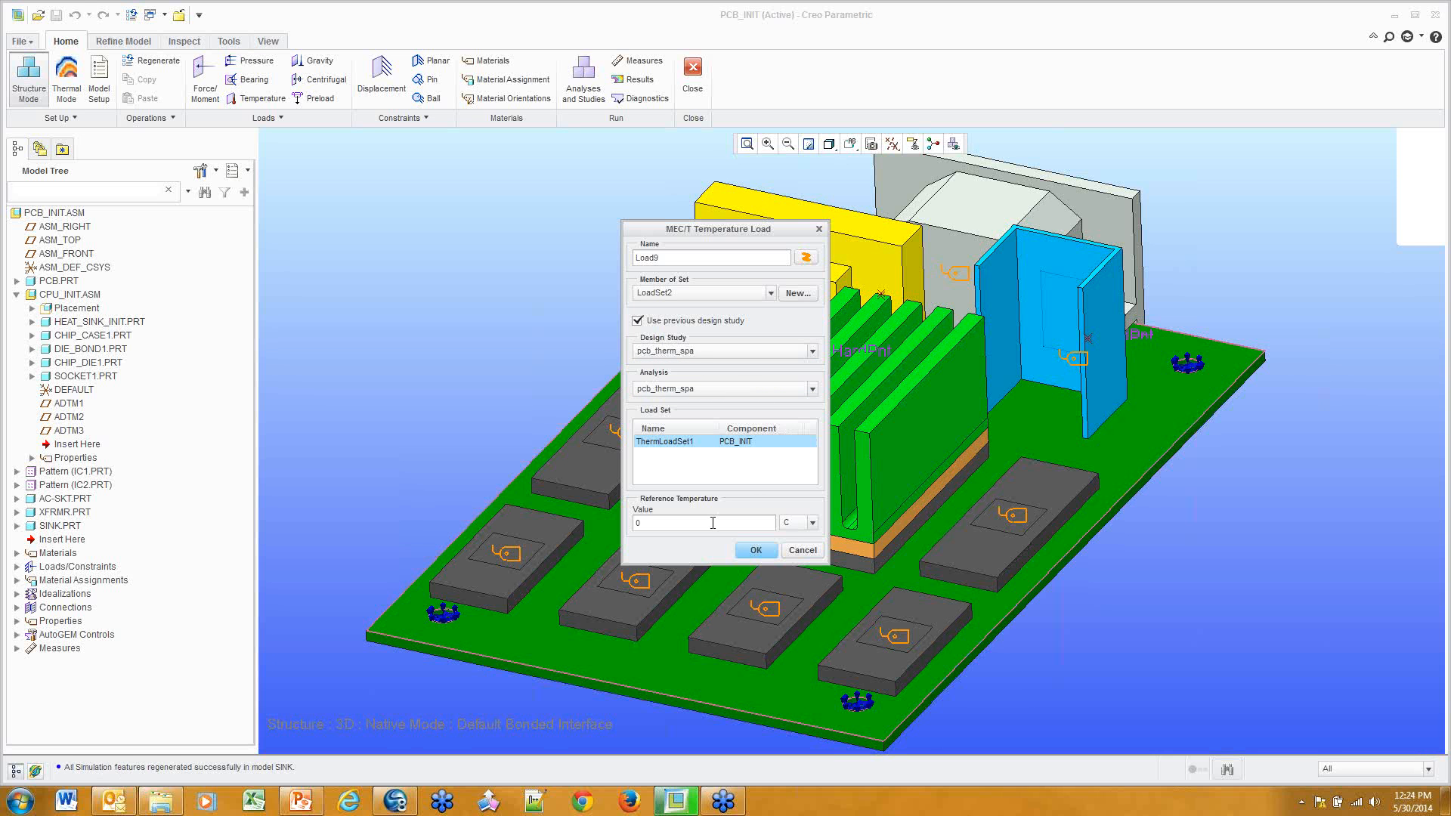
pyautogui.moveTo(712, 520); pyautogui.dragTo(621, 525)
pyautogui.write('20')
pyautogui.moveTo(668, 257); pyautogui.dragTo(424, 238)
pyautogui.write('Thermal_stress')
pyautogui.click(756, 550)
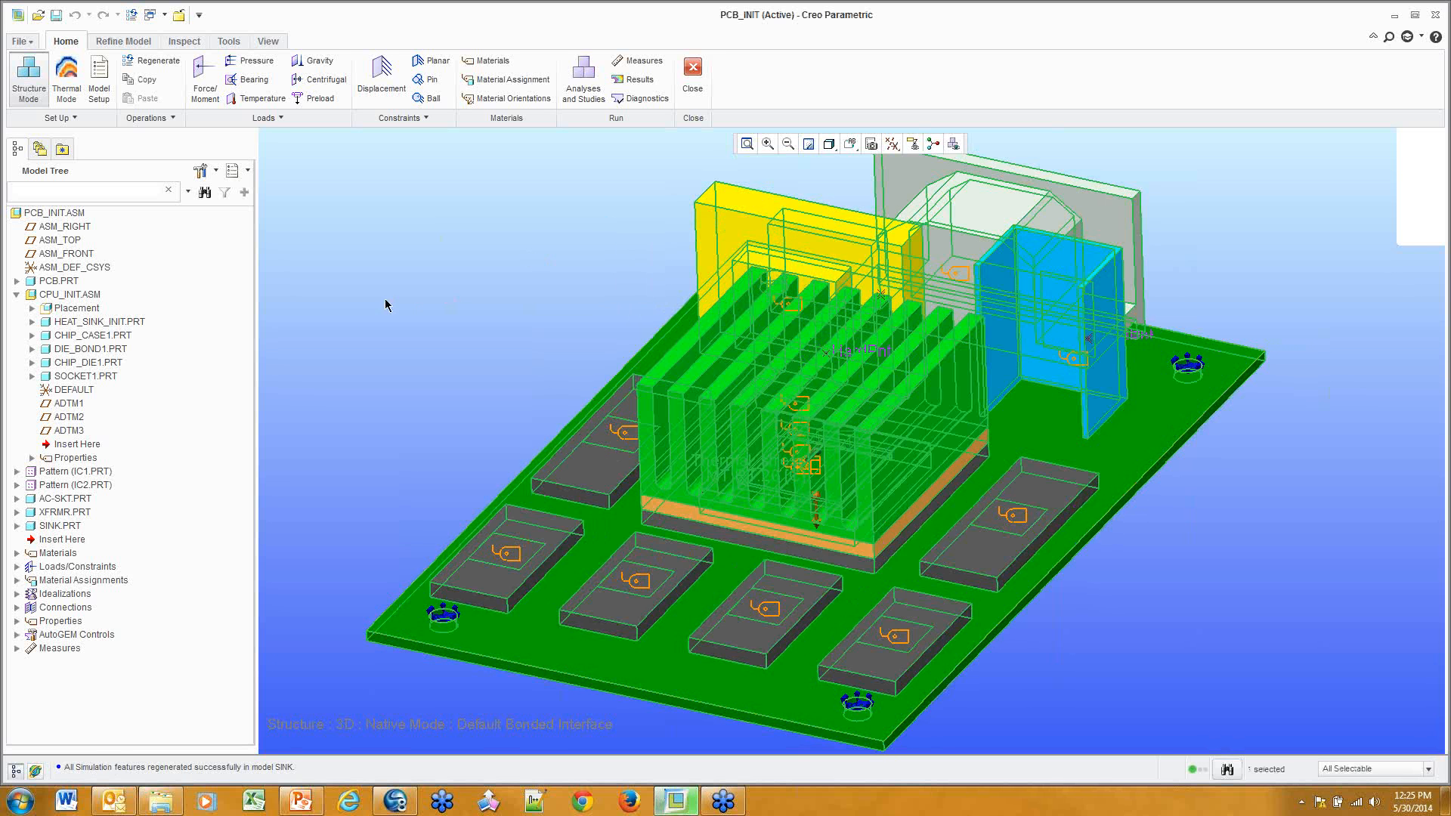
# Review the loads contained in MechTLoadSet and LoadSet2, and check where the Thermal_stress load applies on the assembly
pyautogui.click(16, 567)
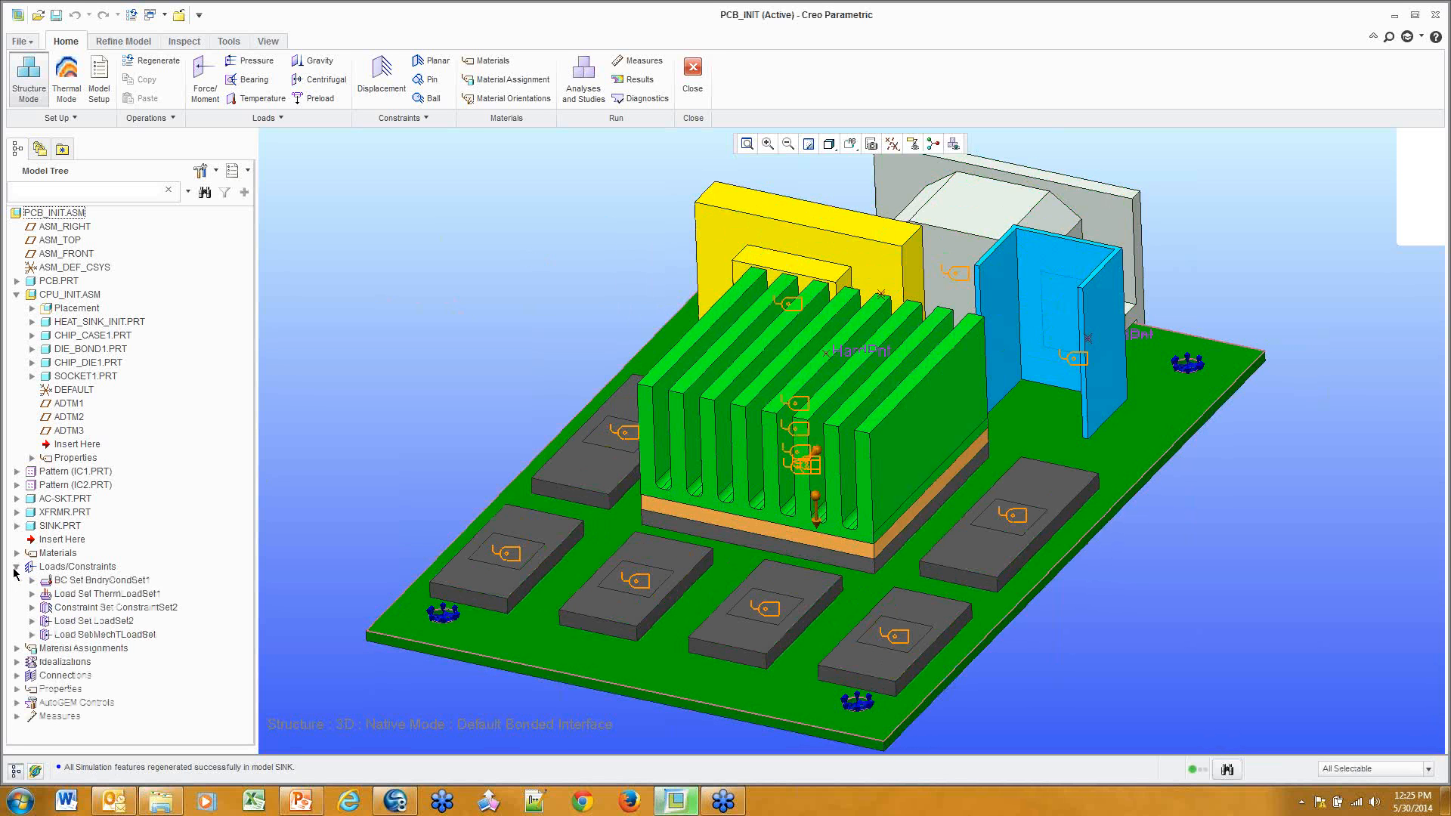
pyautogui.click(32, 635)
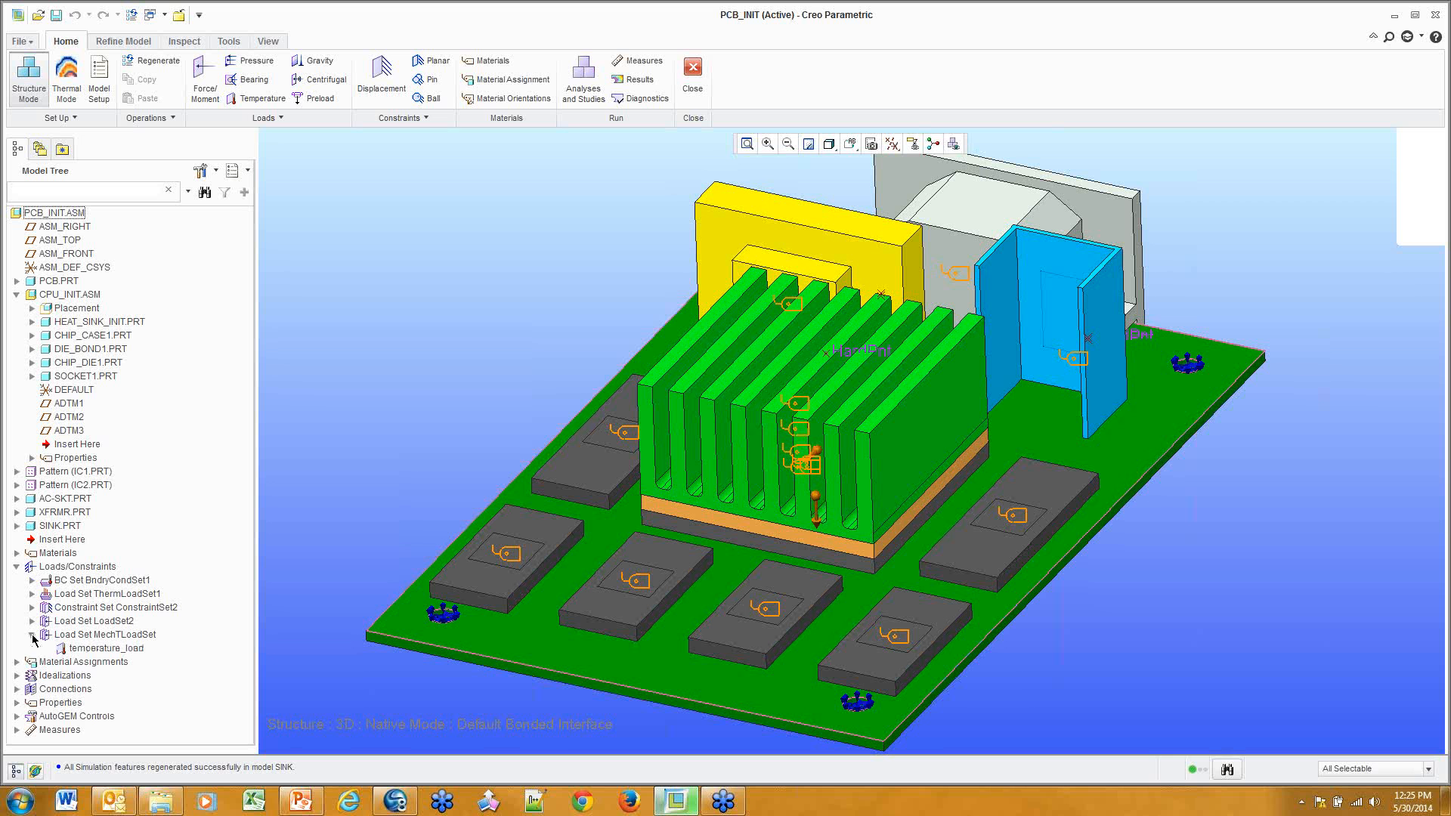
pyautogui.click(32, 635)
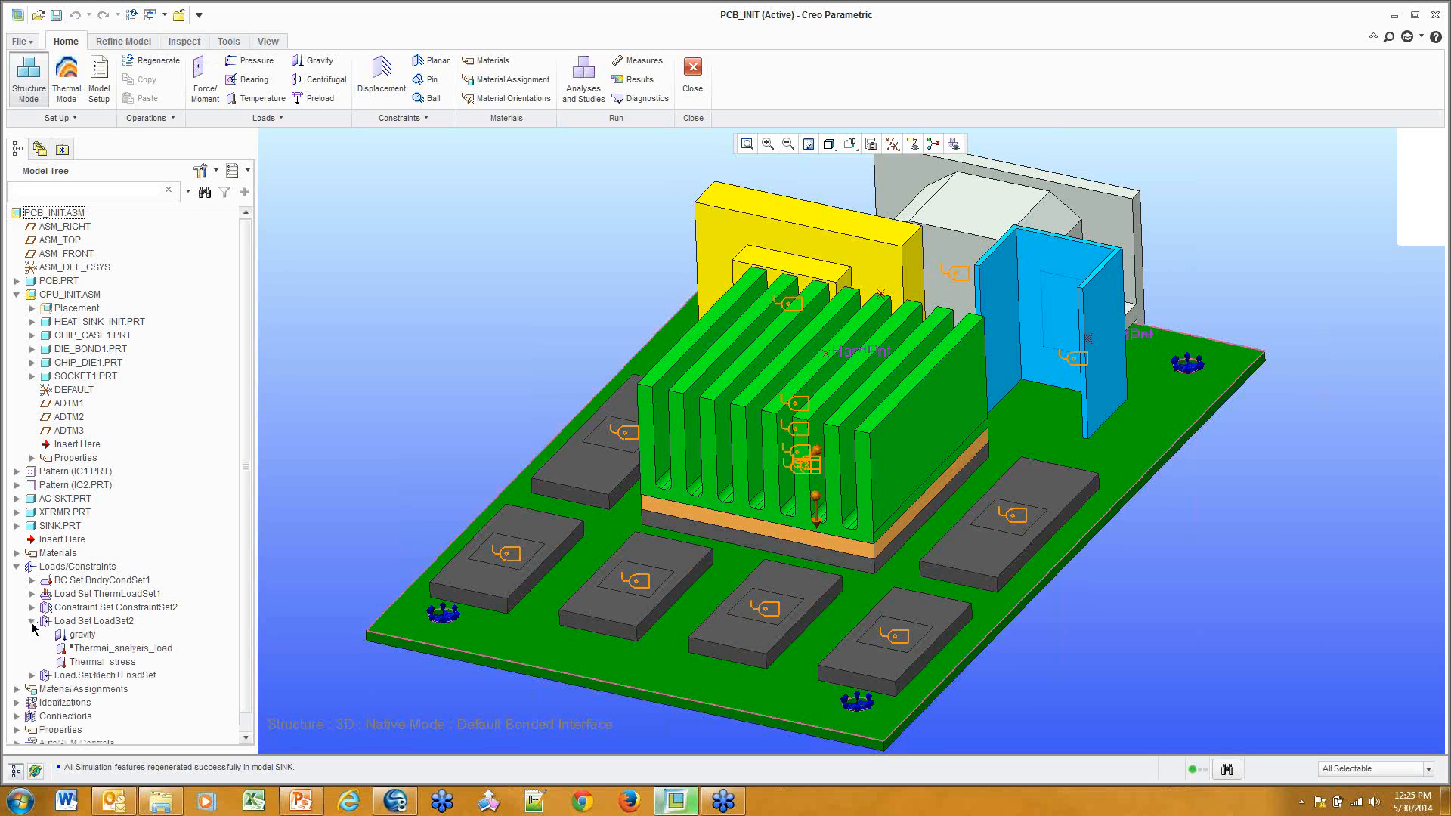
pyautogui.click(32, 622)
pyautogui.click(115, 662)
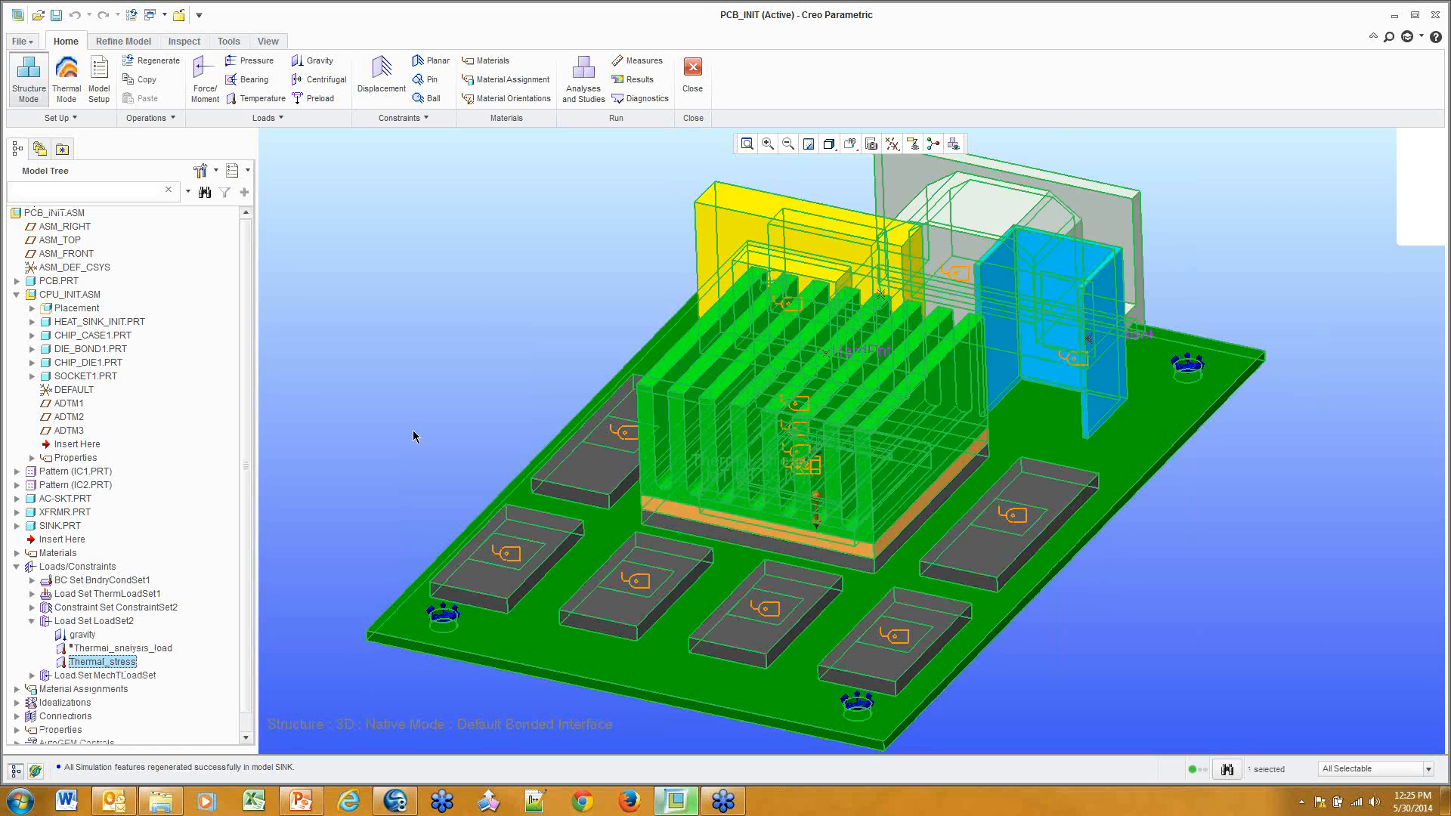
pyautogui.click(477, 300)
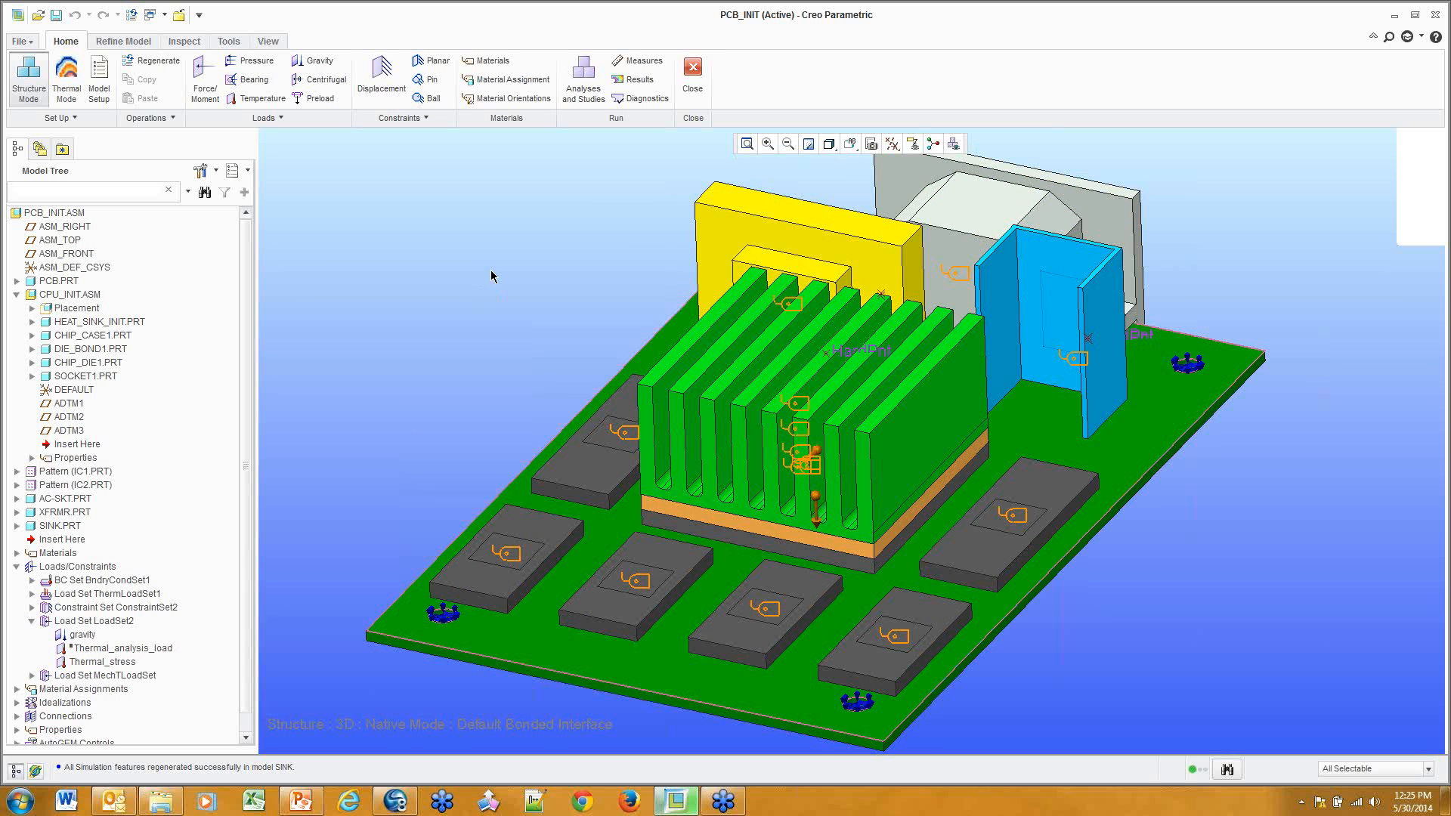
# Inspect the gravity load's acceleration components and leave its definition without changes
pyautogui.doubleClick(818, 511)
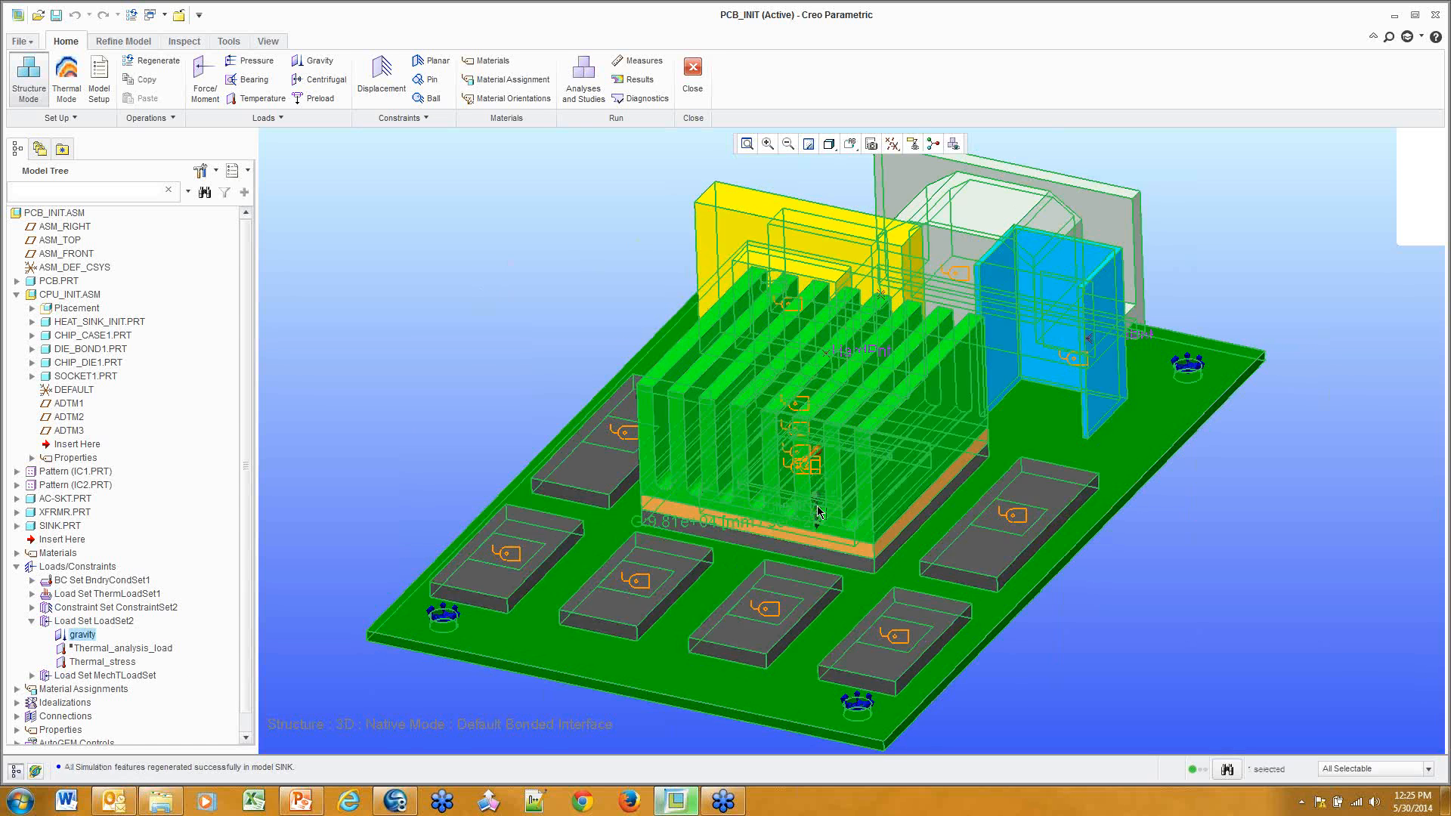
pyautogui.moveTo(1390, 149); pyautogui.dragTo(1341, 160)
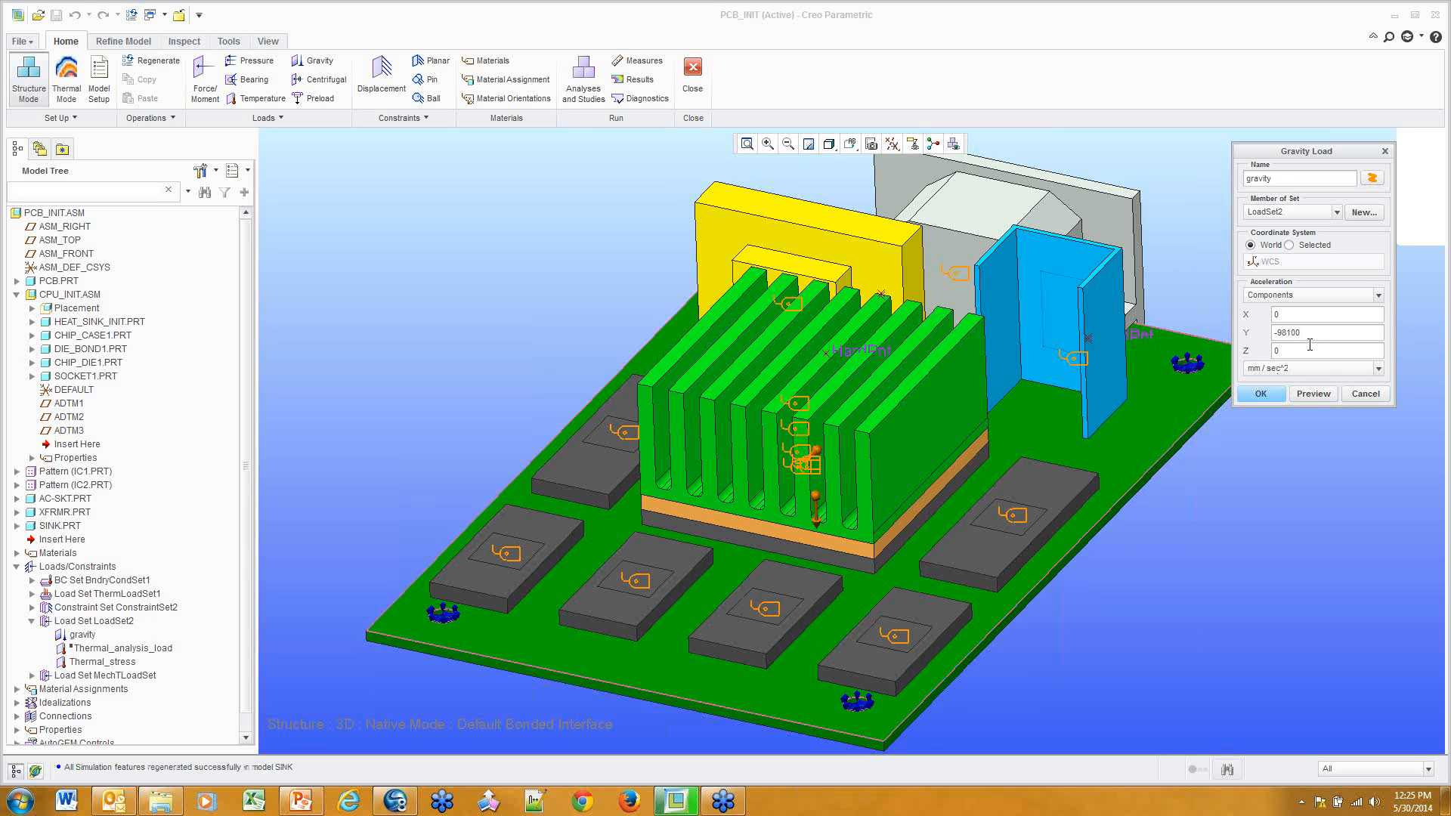
pyautogui.click(1361, 394)
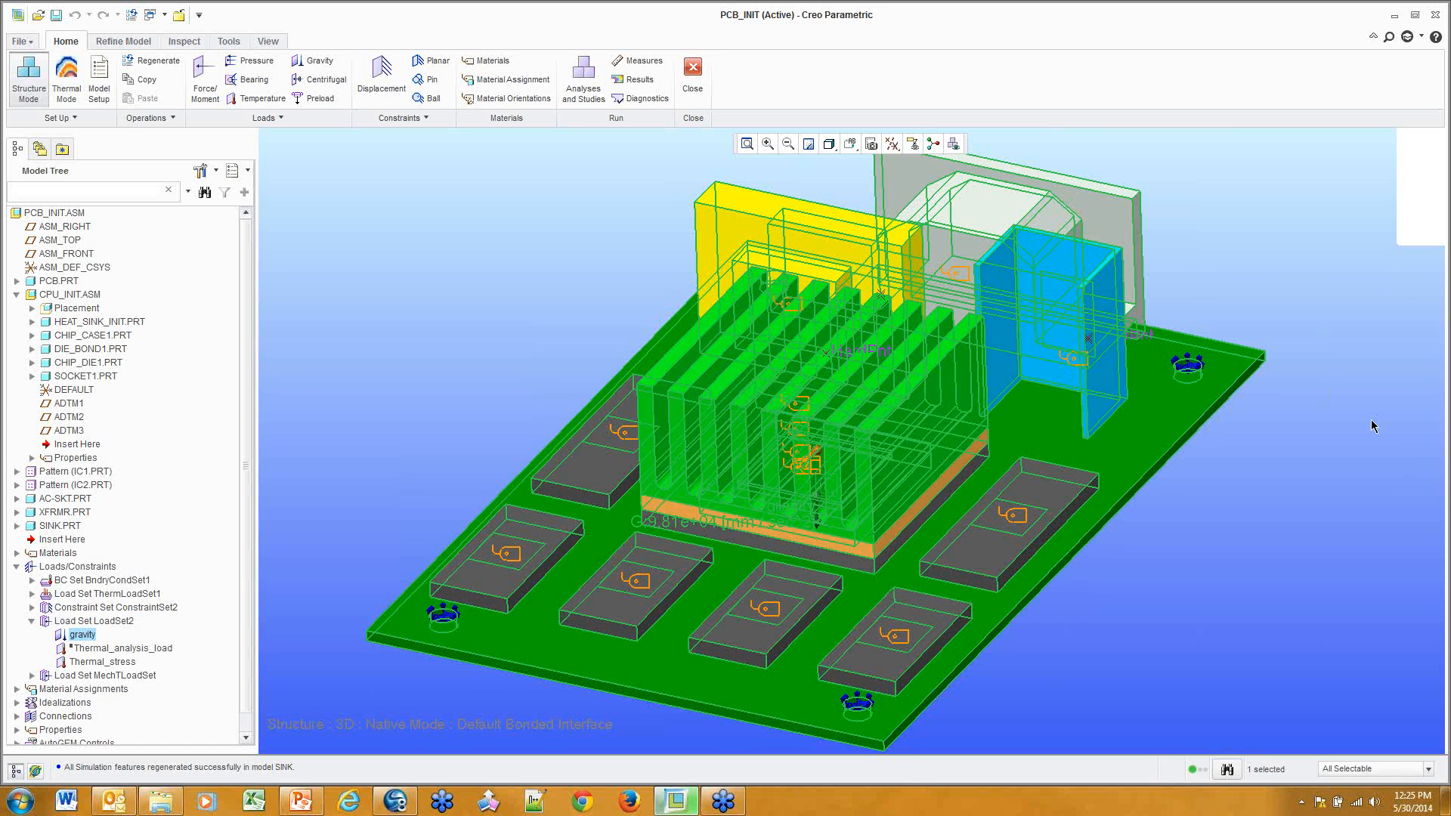
pyautogui.click(1371, 428)
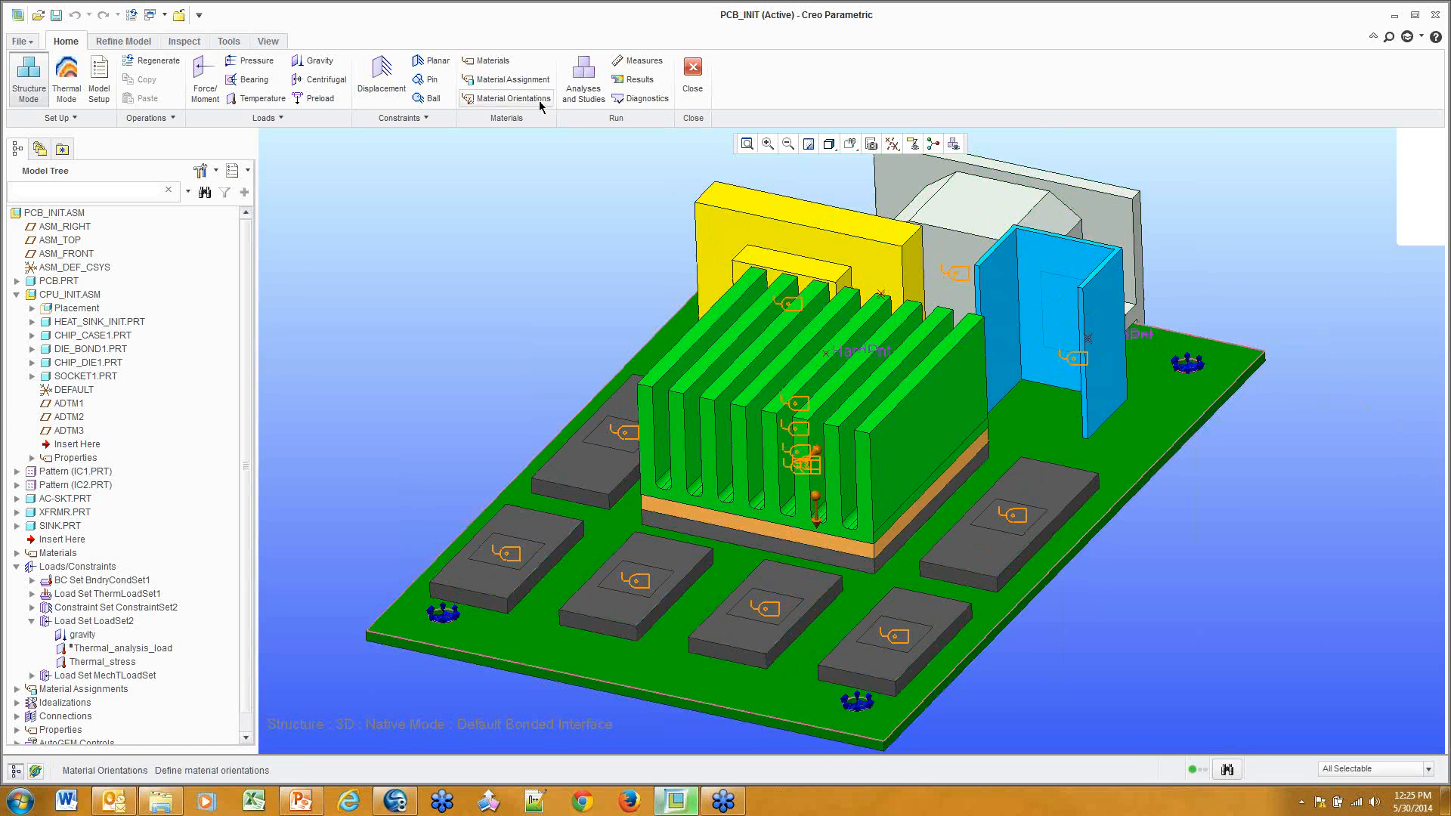
# Review the Static_thermal analysis definition, including its constraint set, load sets and convergence method
pyautogui.click(582, 80)
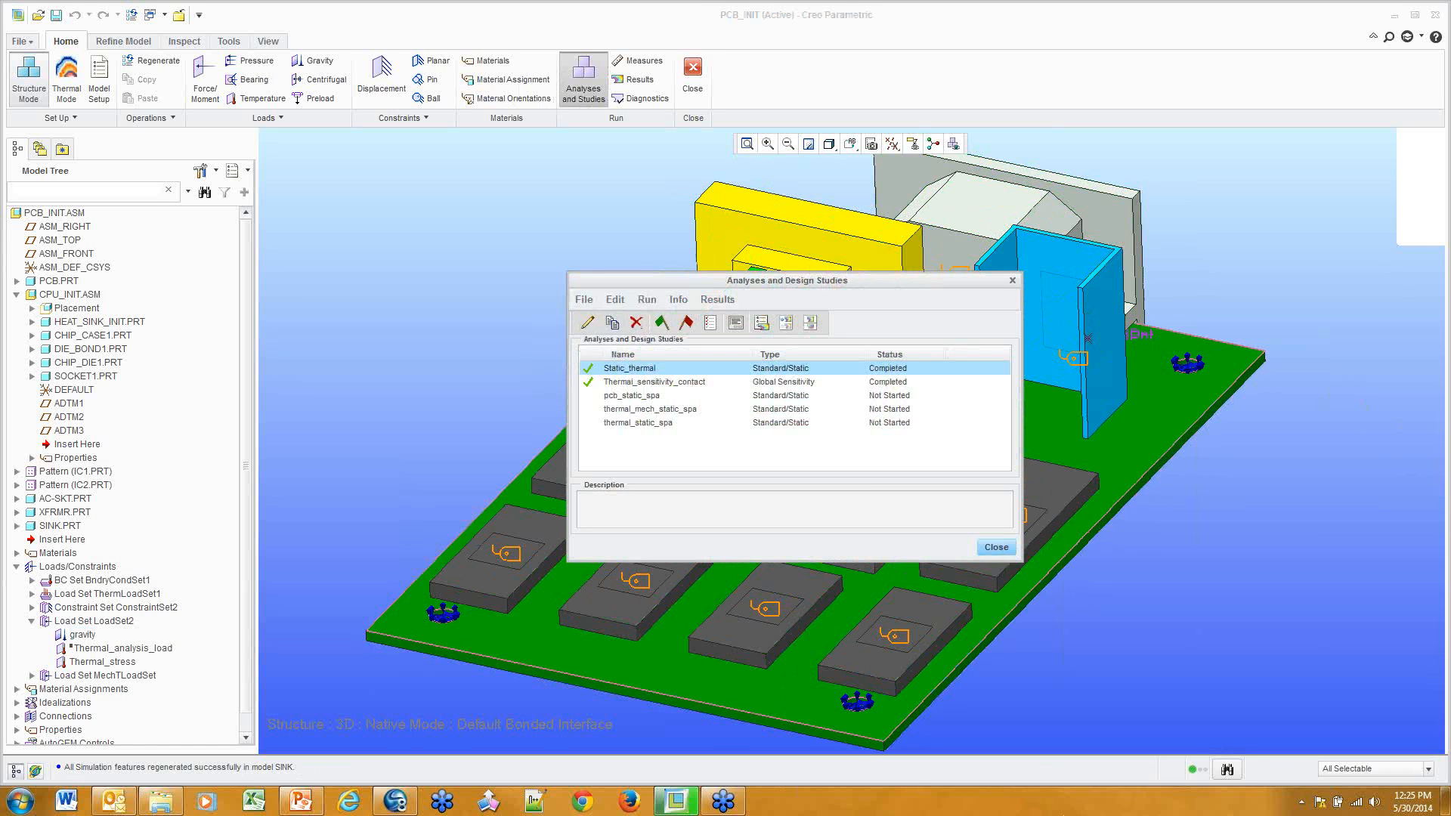
pyautogui.rightClick(638, 376)
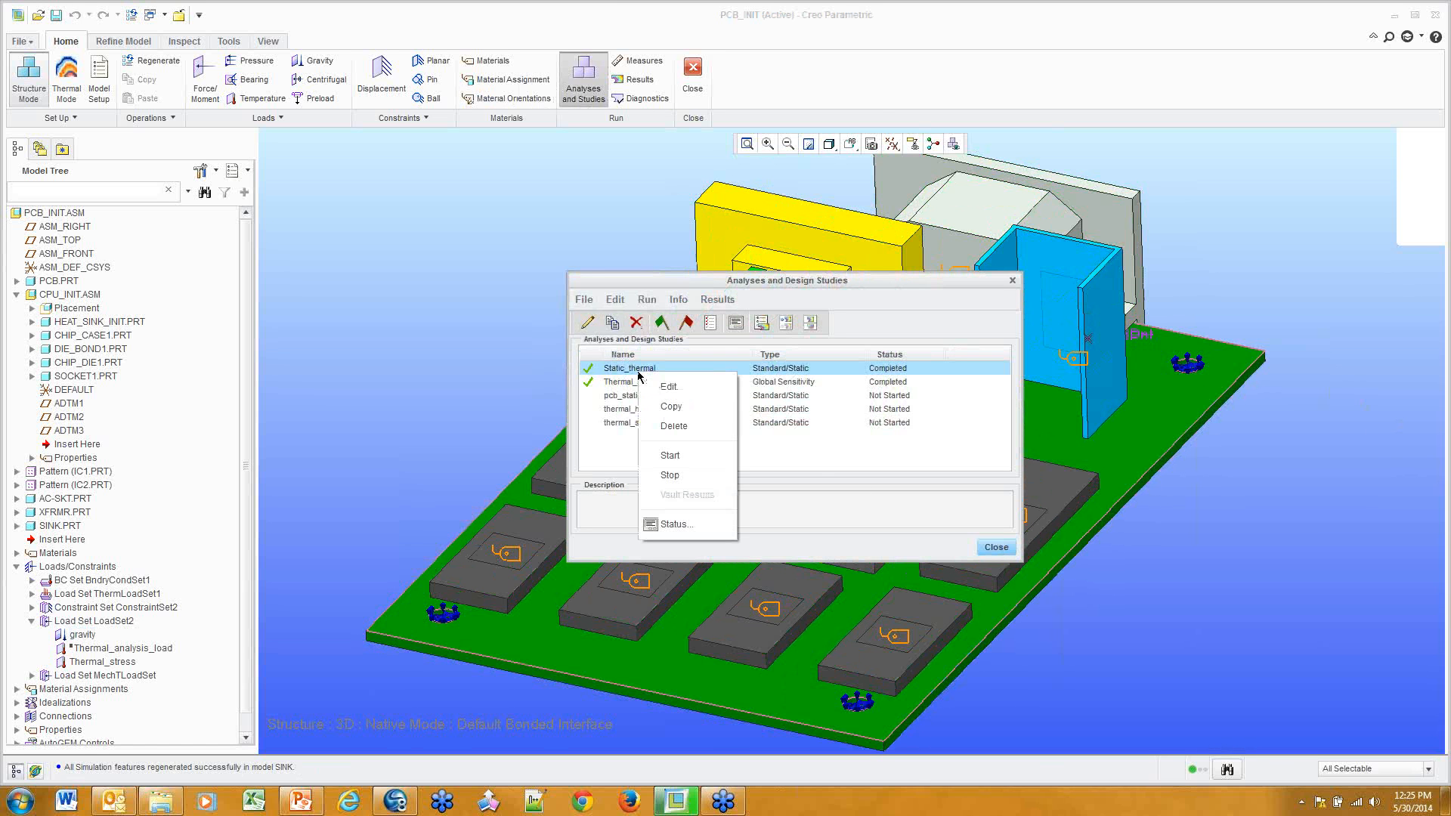
pyautogui.click(667, 385)
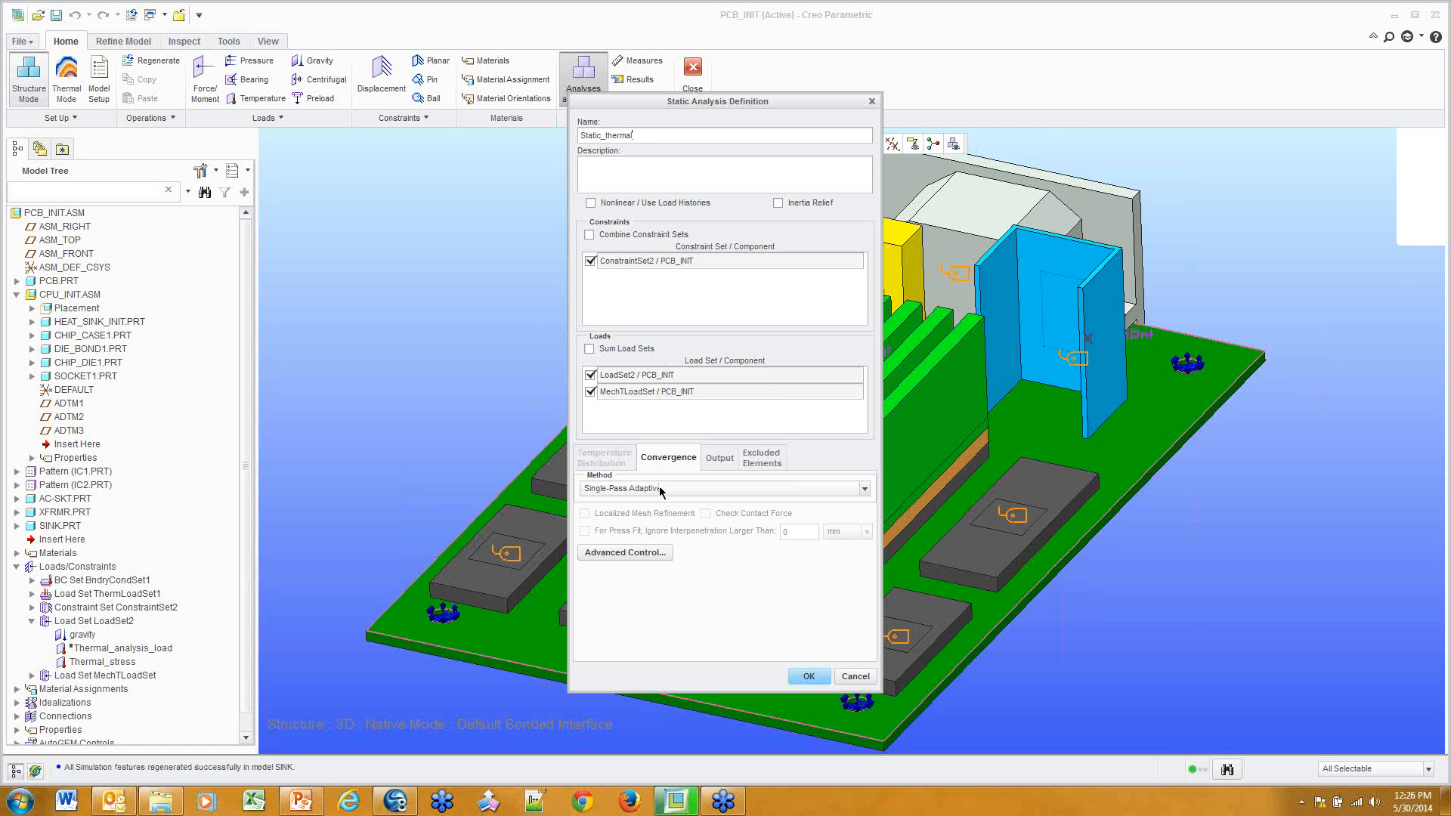
pyautogui.click(819, 674)
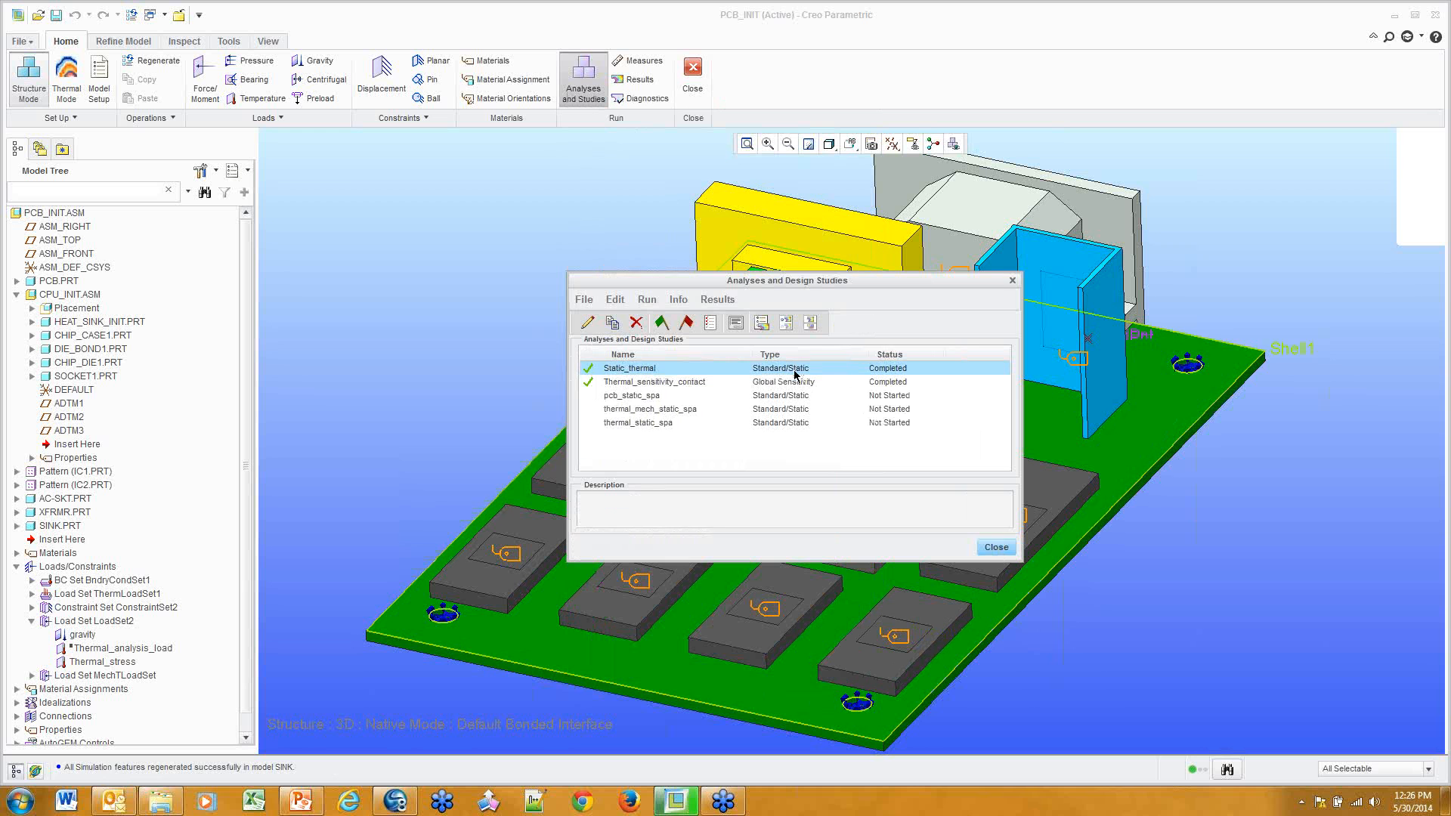
# Define a result window for Static_thermal that excludes LoadSet2 and plots displacement magnitude in mm as a fringe
pyautogui.click(770, 325)
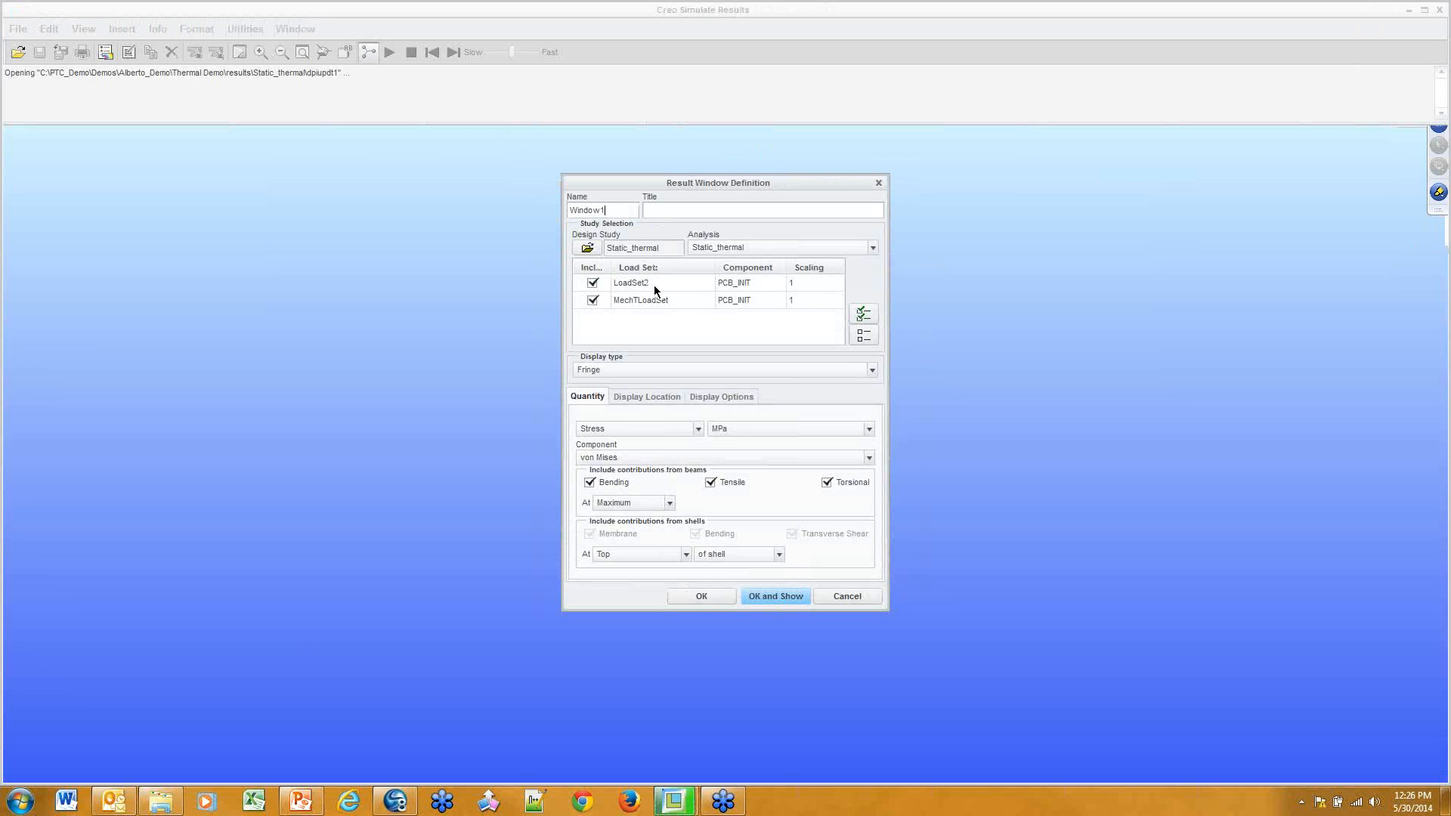
pyautogui.click(592, 283)
pyautogui.click(698, 429)
pyautogui.click(680, 456)
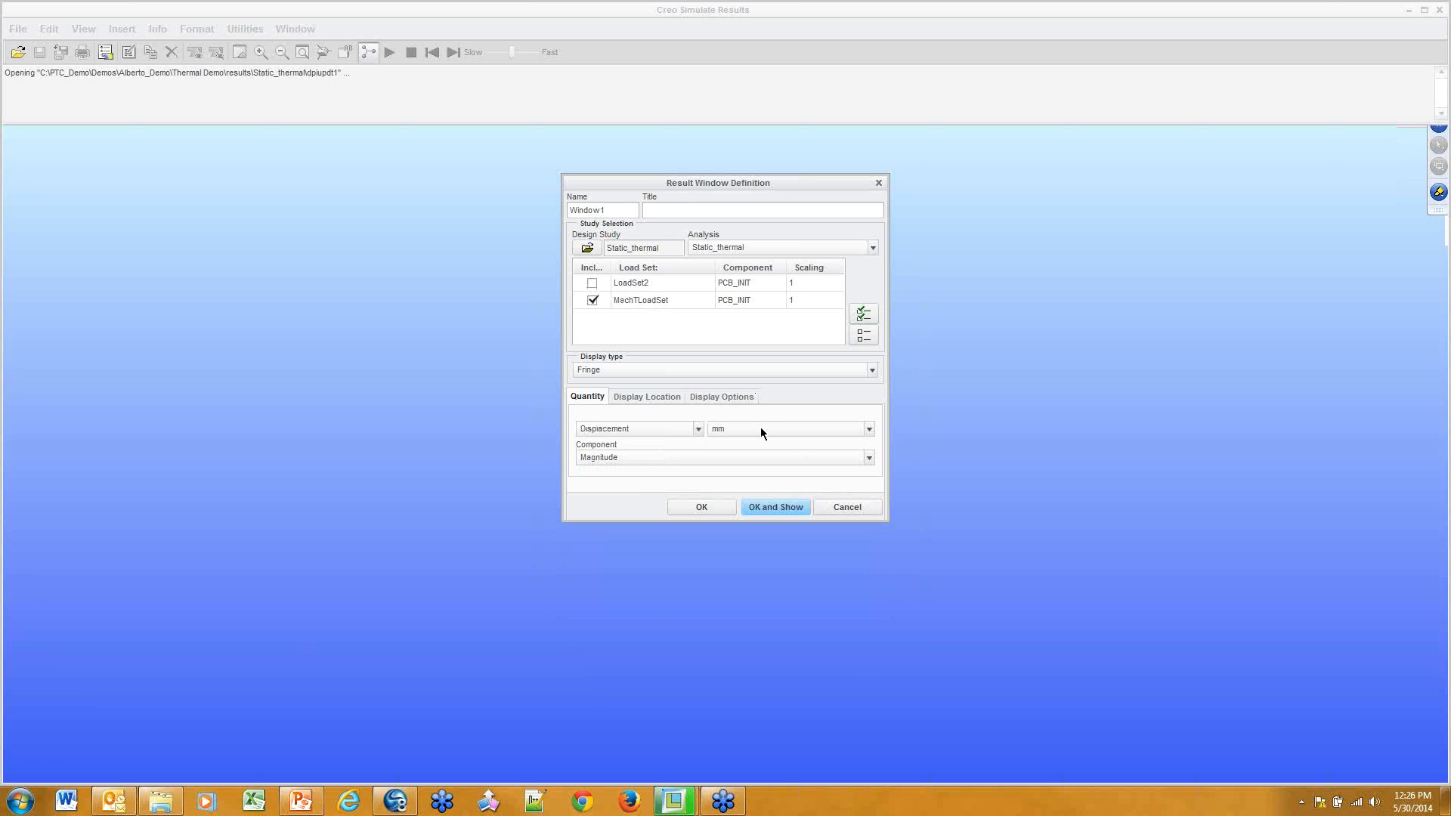
pyautogui.click(760, 428)
pyautogui.click(760, 426)
pyautogui.click(686, 433)
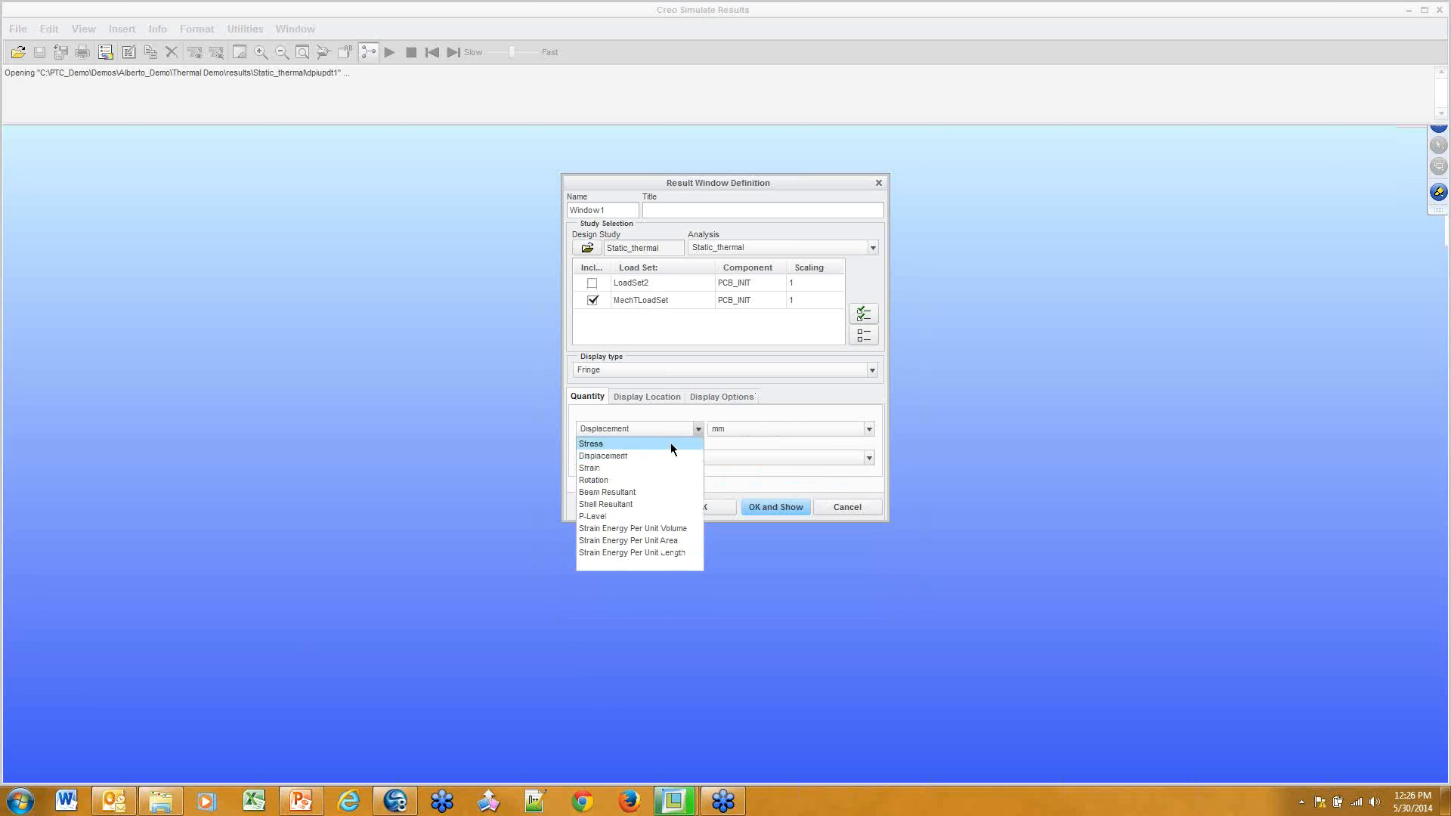
pyautogui.click(671, 445)
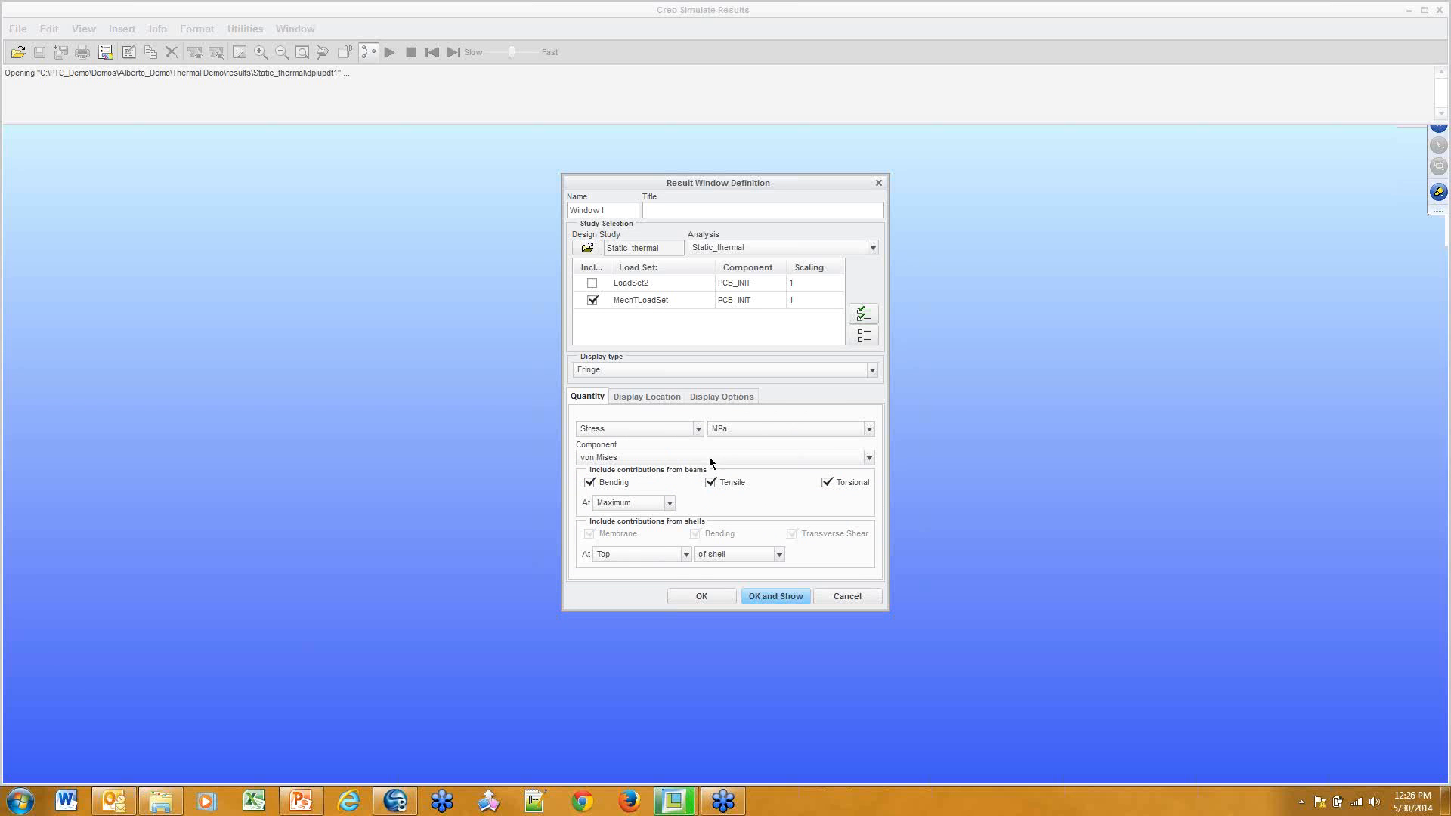
pyautogui.click(665, 428)
pyautogui.click(670, 457)
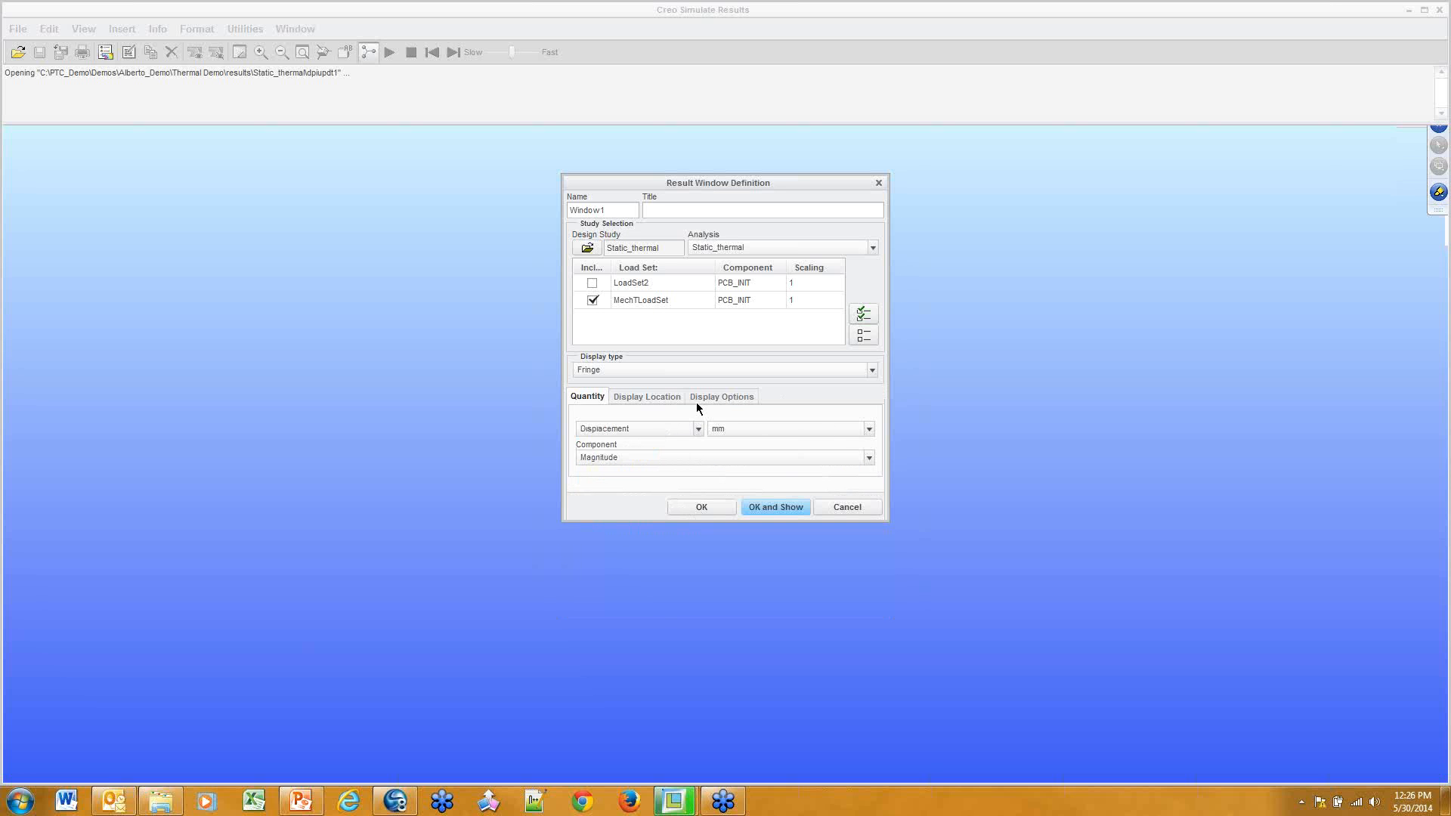
# Show the displacement result with continuous tone, deformed shape scaled to 2%, and an auto-starting animation
pyautogui.click(725, 398)
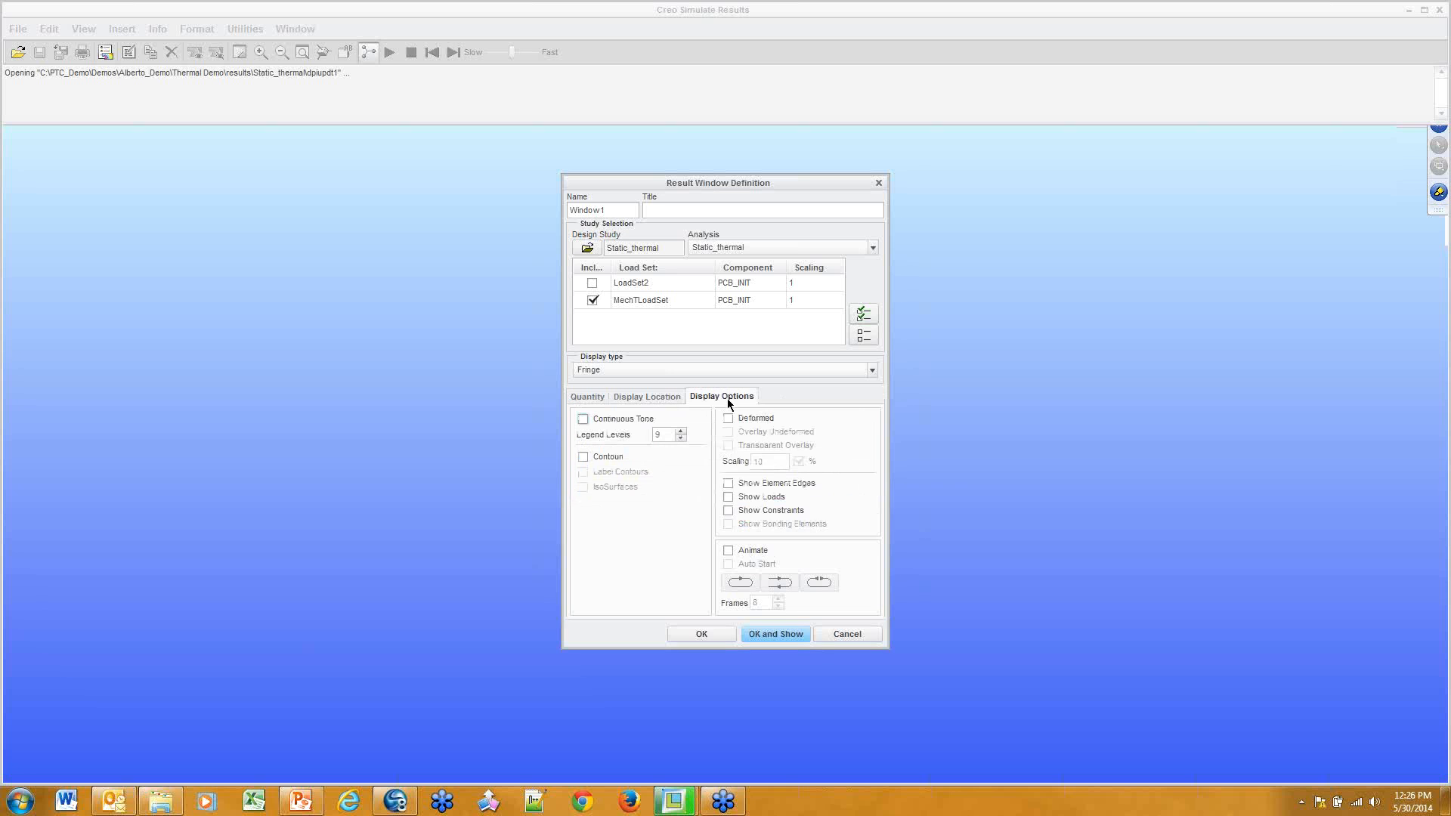
pyautogui.click(582, 419)
pyautogui.click(729, 417)
pyautogui.moveTo(733, 457); pyautogui.dragTo(689, 448)
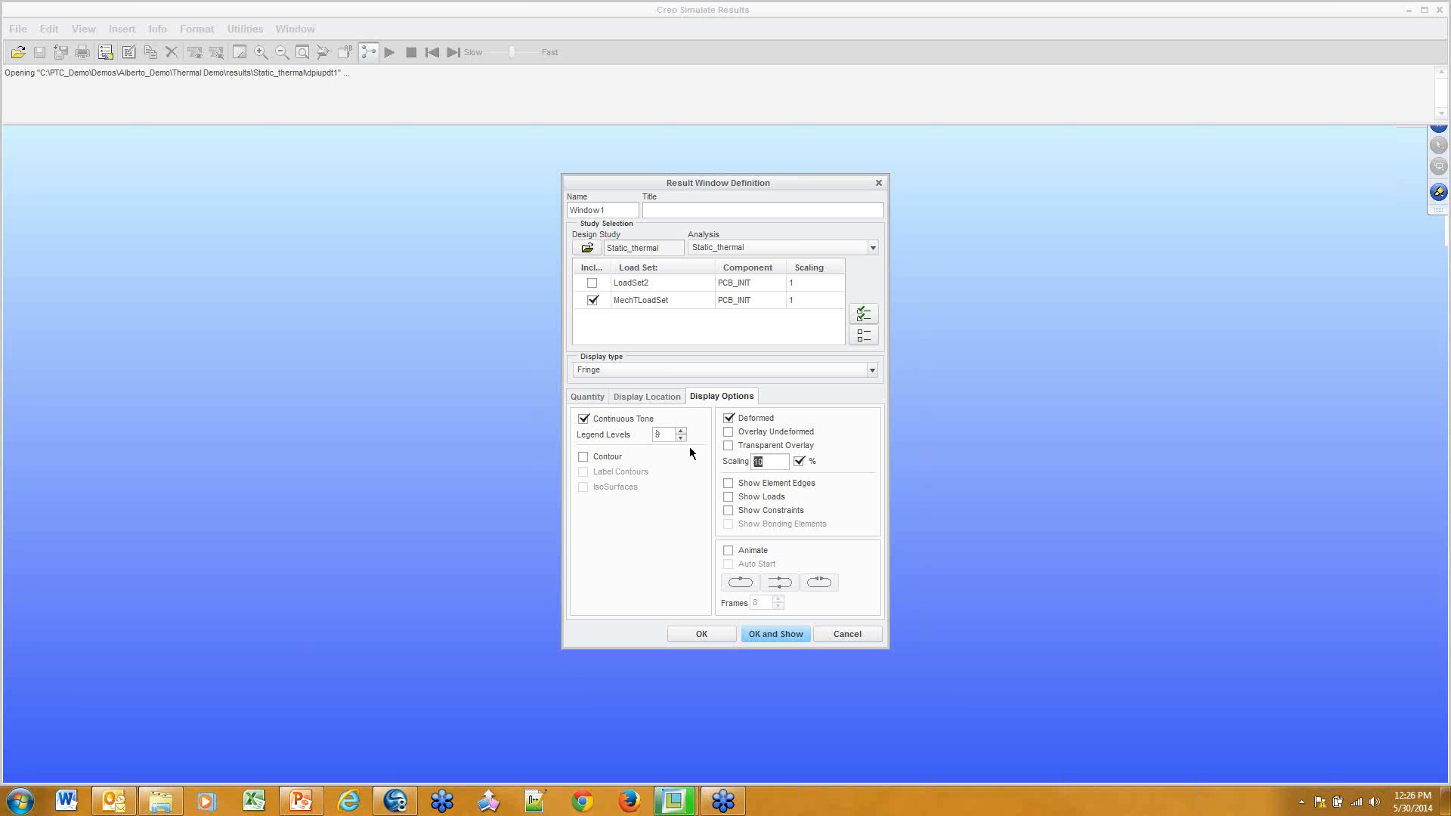
pyautogui.write('2')
pyautogui.click(741, 553)
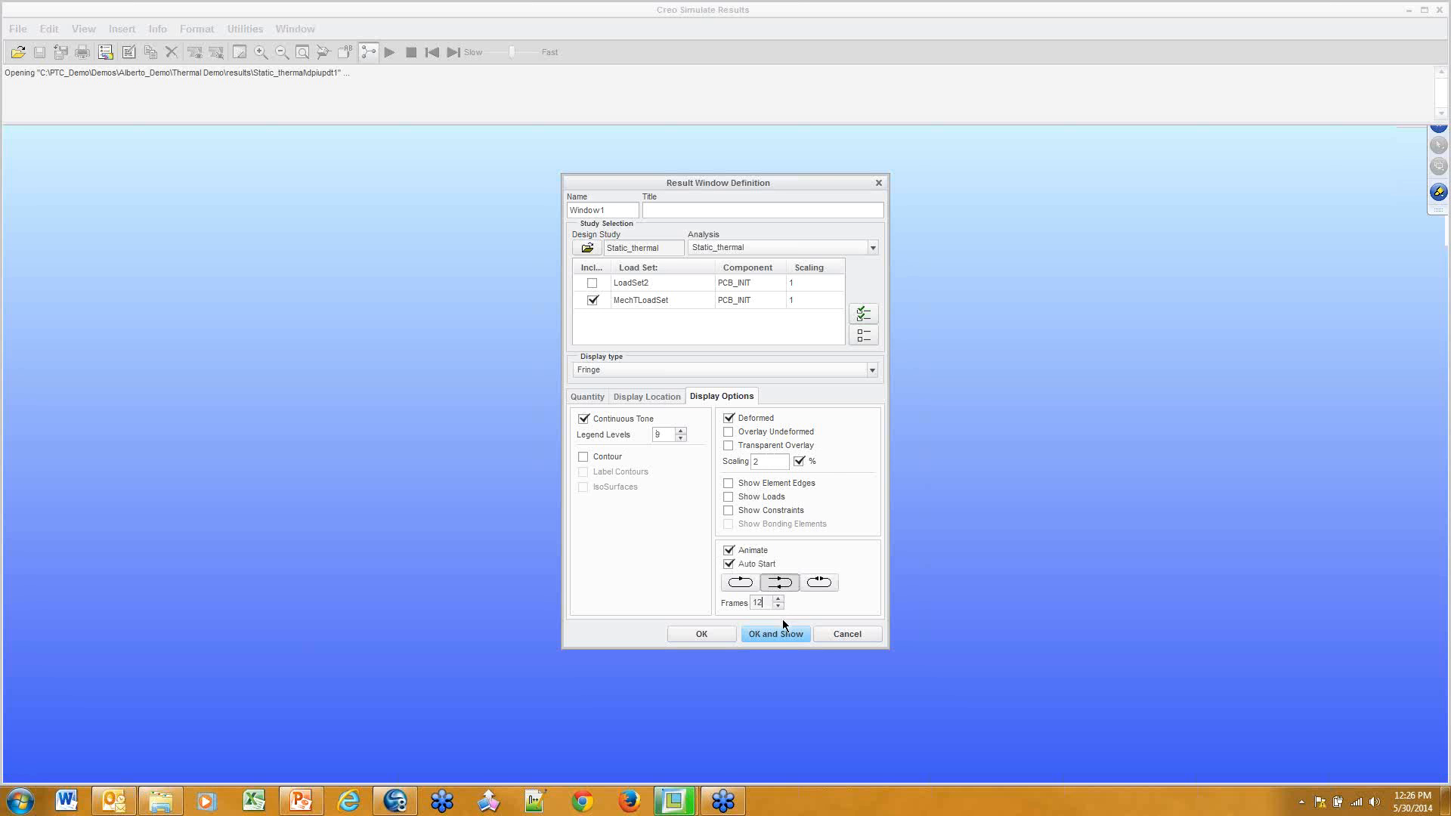
pyautogui.click(766, 633)
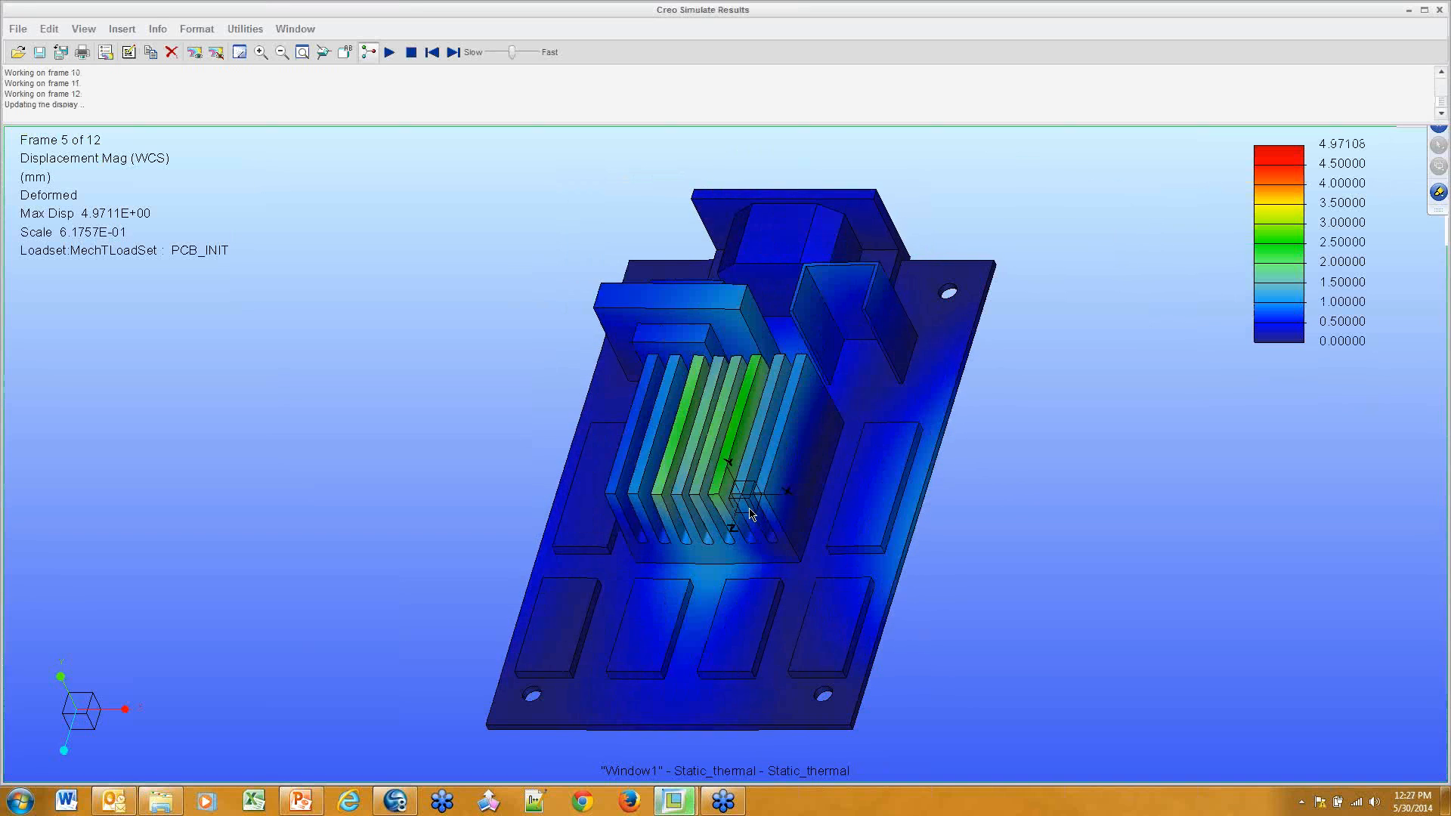
# Inspect the heat sink's animated deformation, and edit the result window to set its display location to Components/Layers
pyautogui.moveTo(766, 641); pyautogui.dragTo(748, 421, button='middle')
pyautogui.scroll(-5, 695, 491)
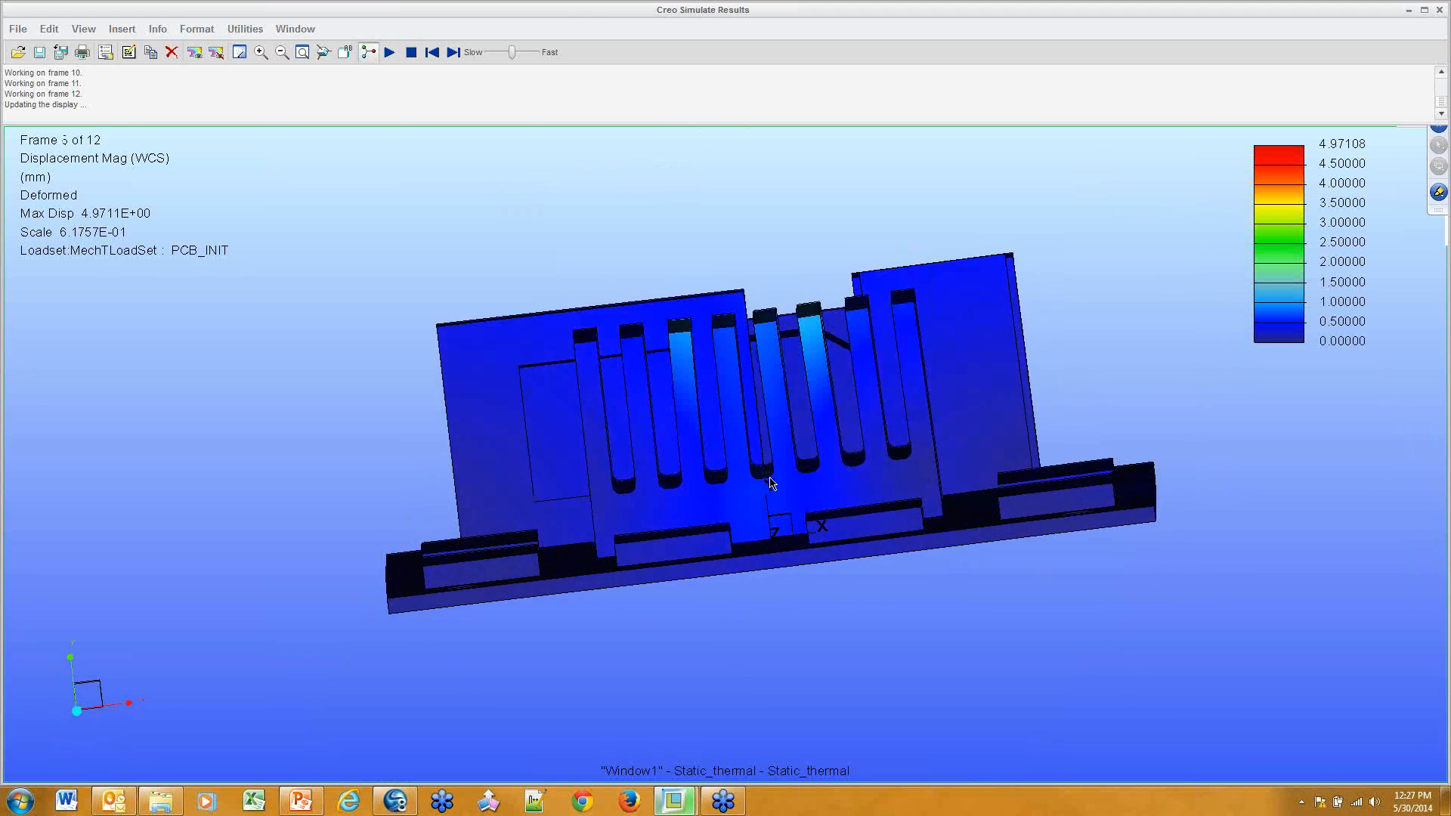
pyautogui.moveTo(767, 500); pyautogui.dragTo(744, 535, button='middle')
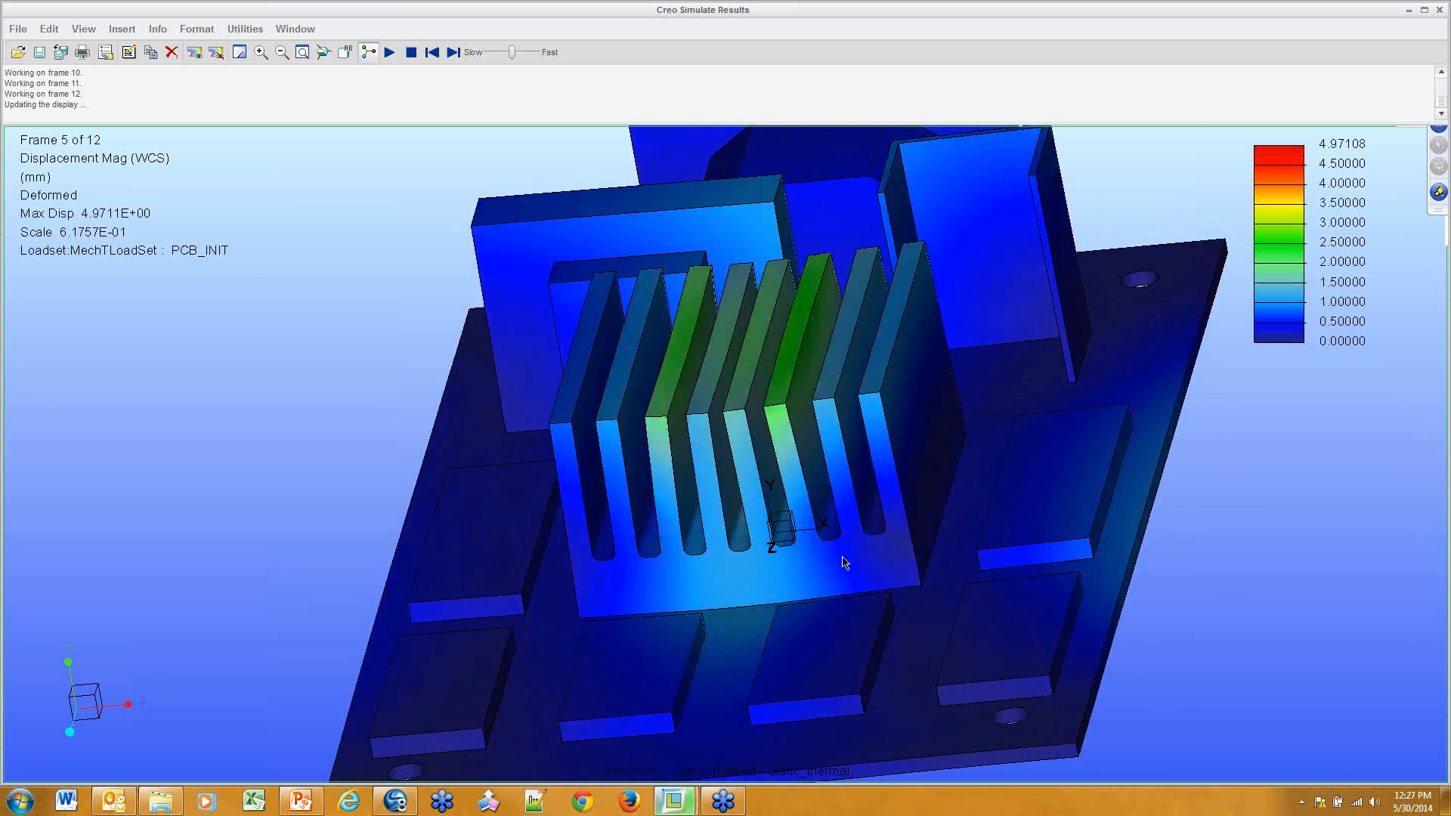
pyautogui.click(83, 28)
pyautogui.moveTo(153, 32)
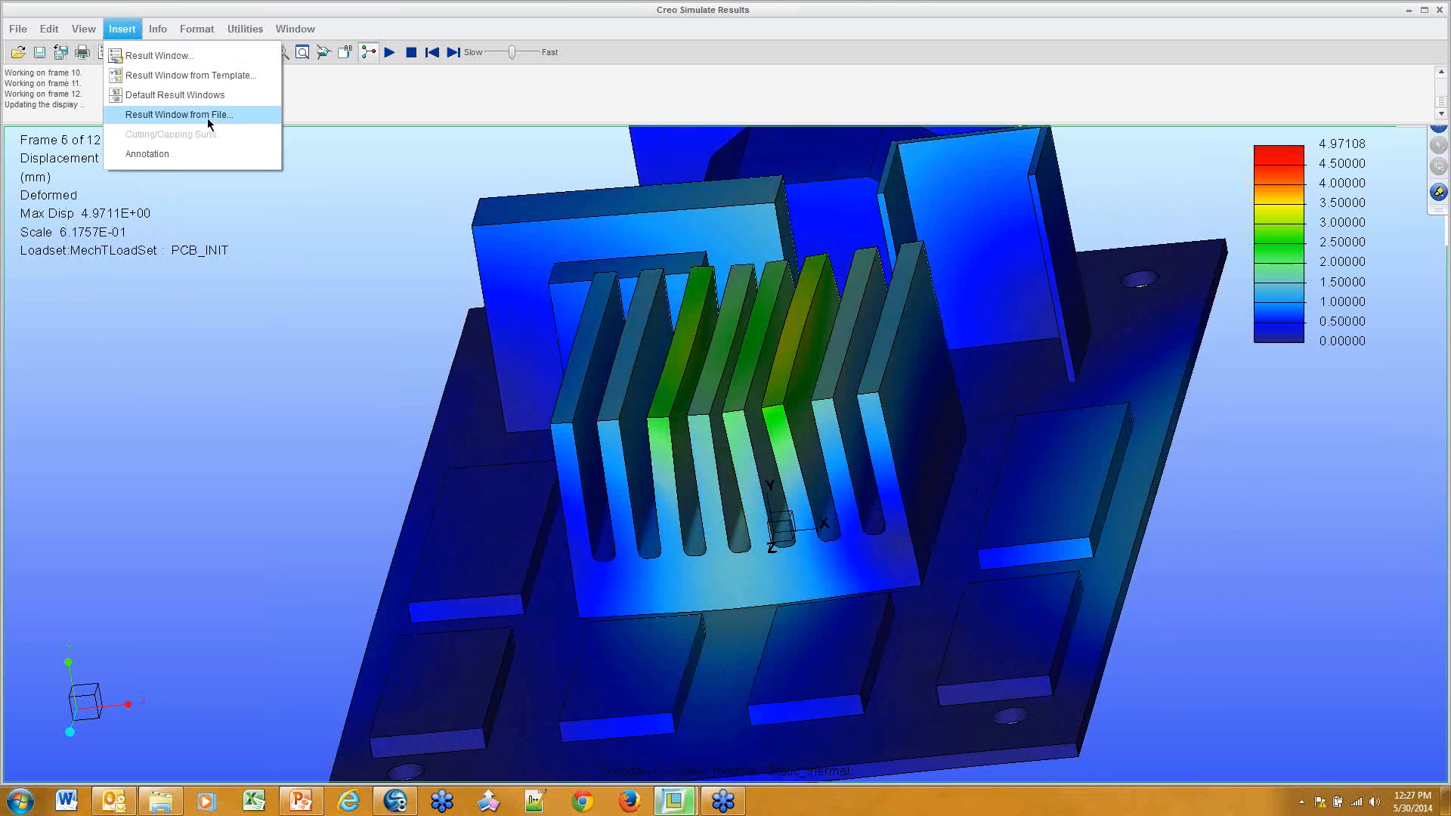
pyautogui.click(322, 147)
pyautogui.click(129, 53)
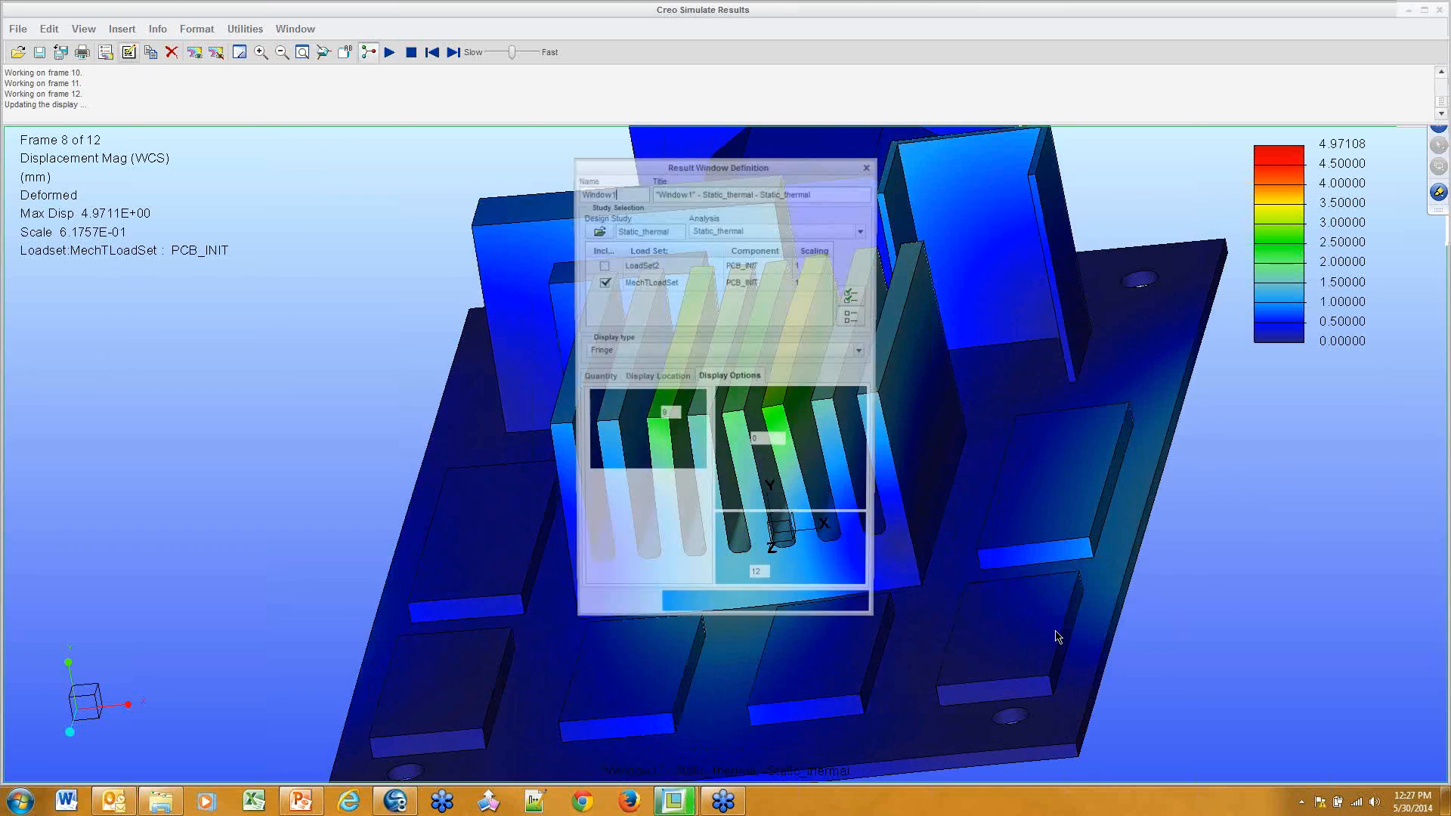
pyautogui.click(654, 377)
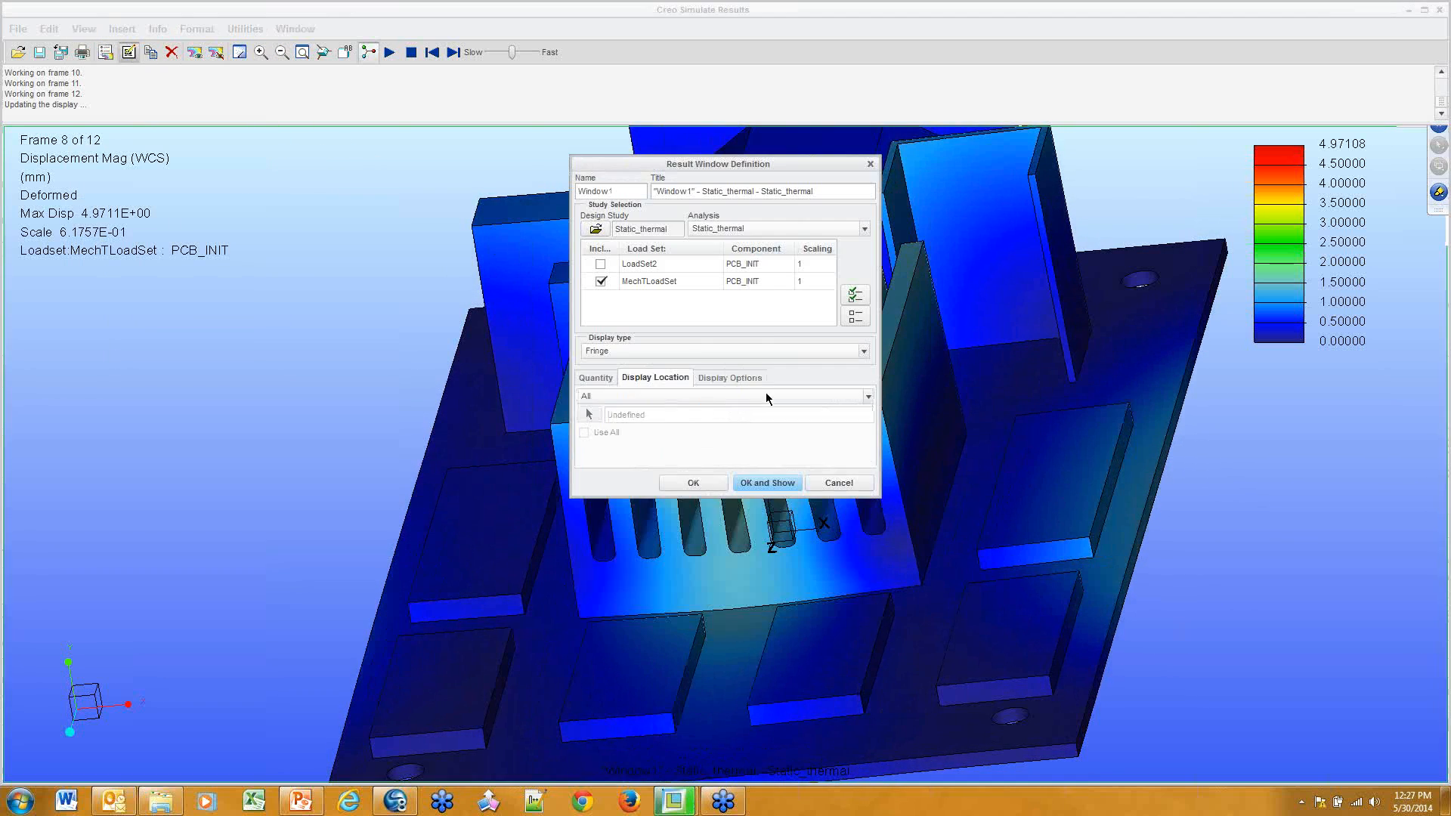
pyautogui.click(678, 398)
pyautogui.click(686, 477)
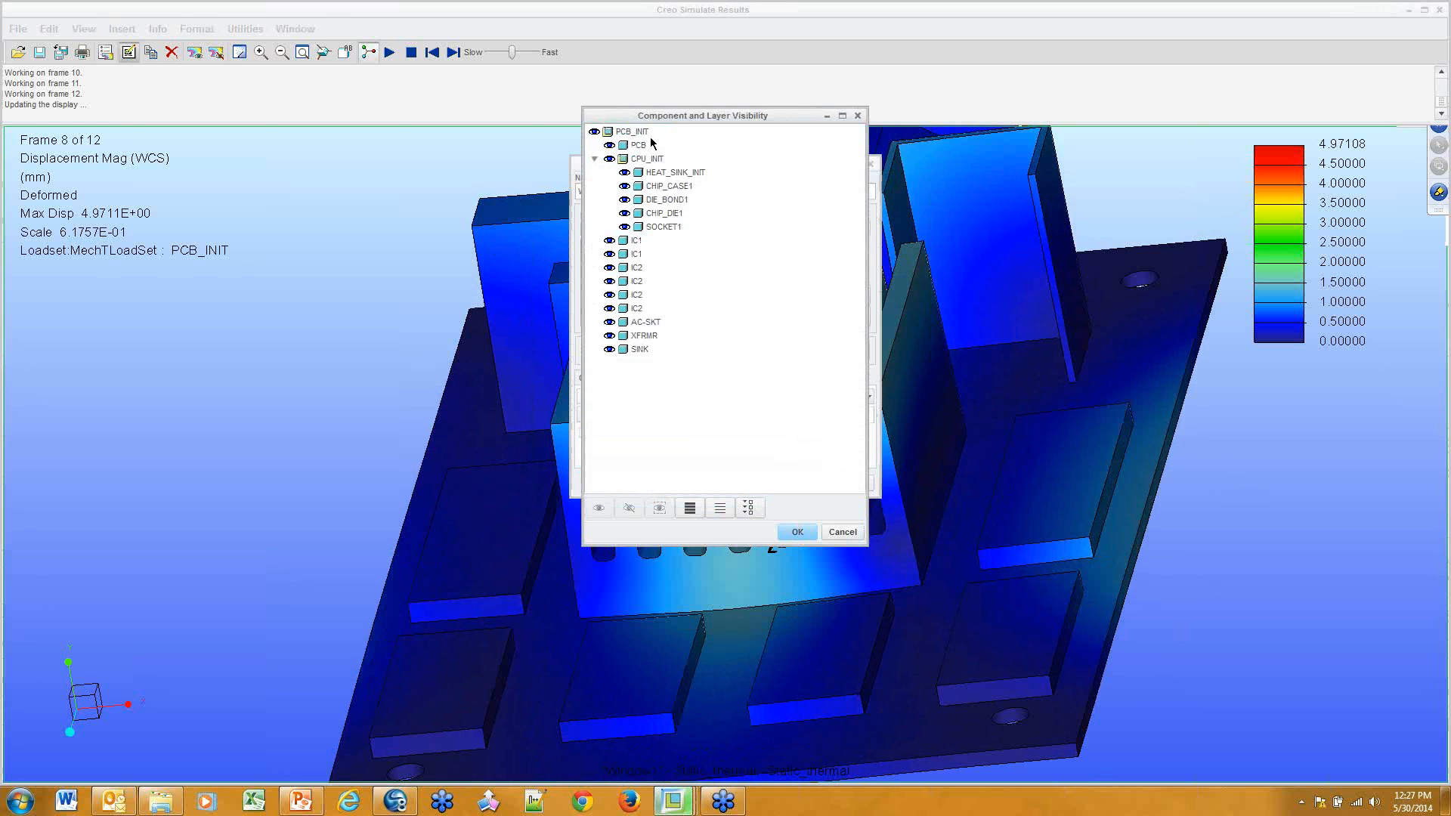
# Isolate the CPU_INIT subassembly and its components in the component visibility settings
pyautogui.rightClick(640, 162)
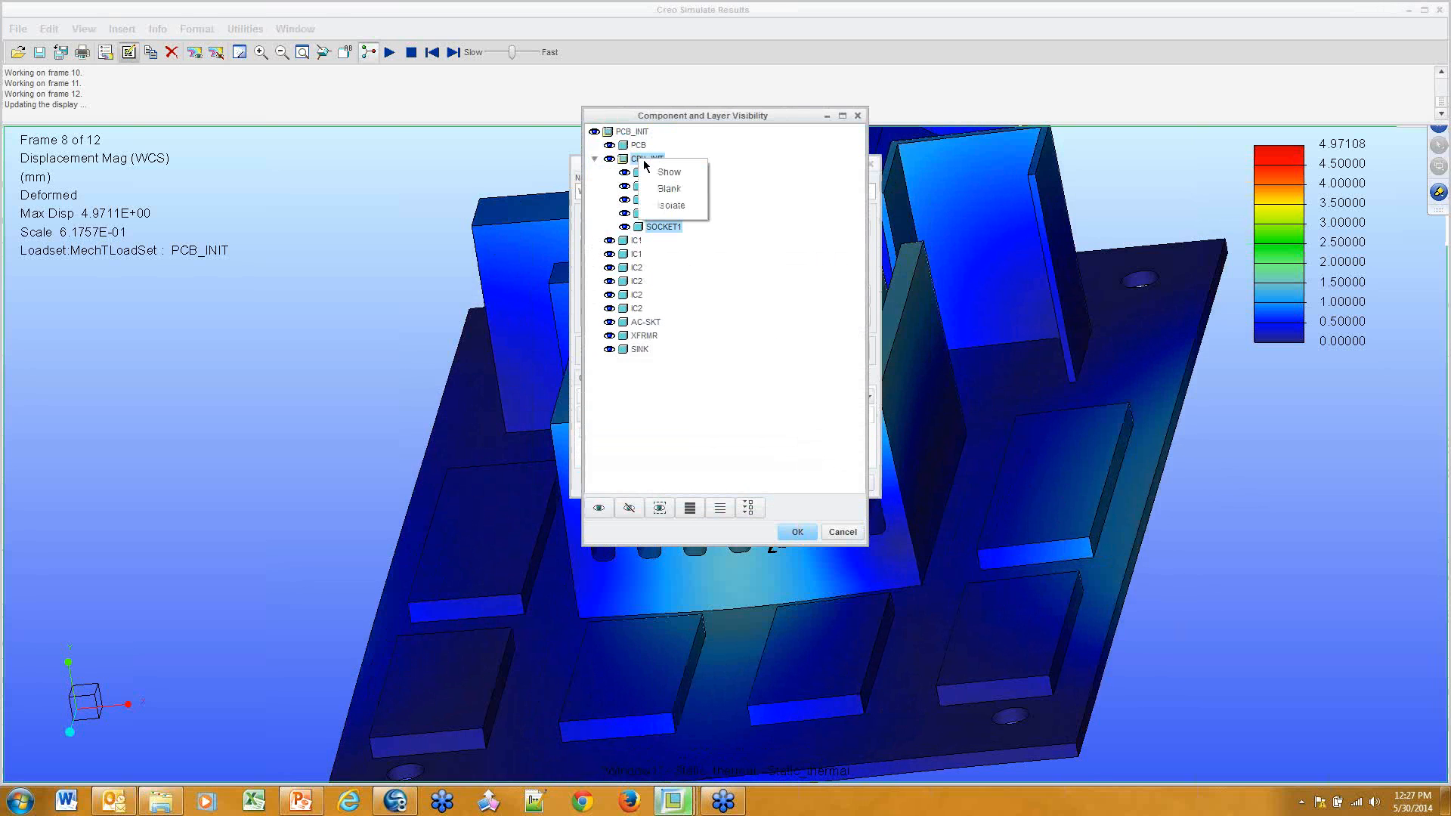
pyautogui.click(662, 177)
pyautogui.click(661, 175)
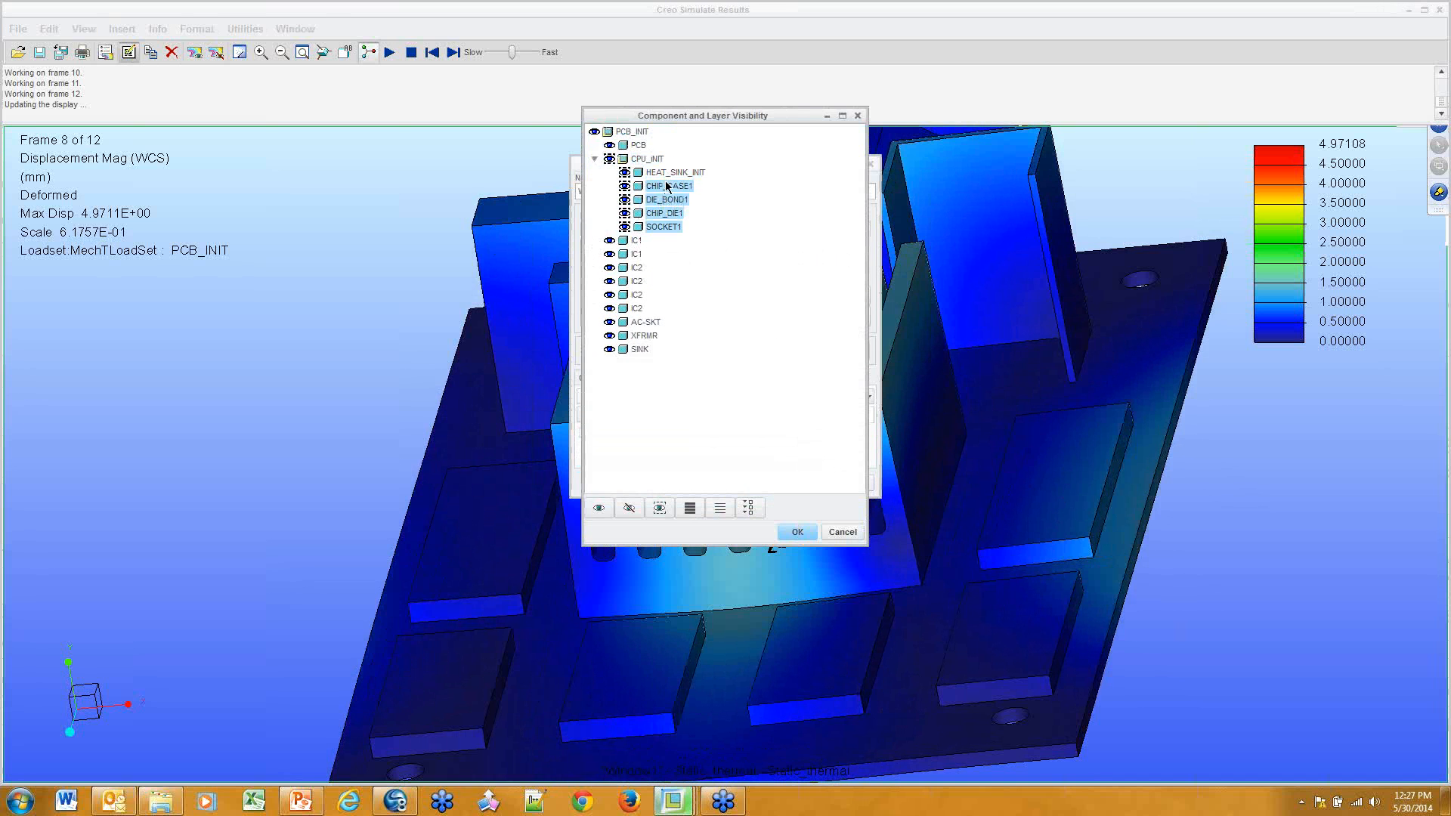
# Blank HEAT_SINK_INIT, CHIP_CASE1 and SOCKET1 so only DIE_BOND1 and CHIP_DIE1 remain isolated, and show the updated displacement result
pyautogui.click(665, 186)
pyautogui.click(669, 200)
pyautogui.click(671, 214)
pyautogui.click(670, 227)
pyautogui.rightClick(674, 179)
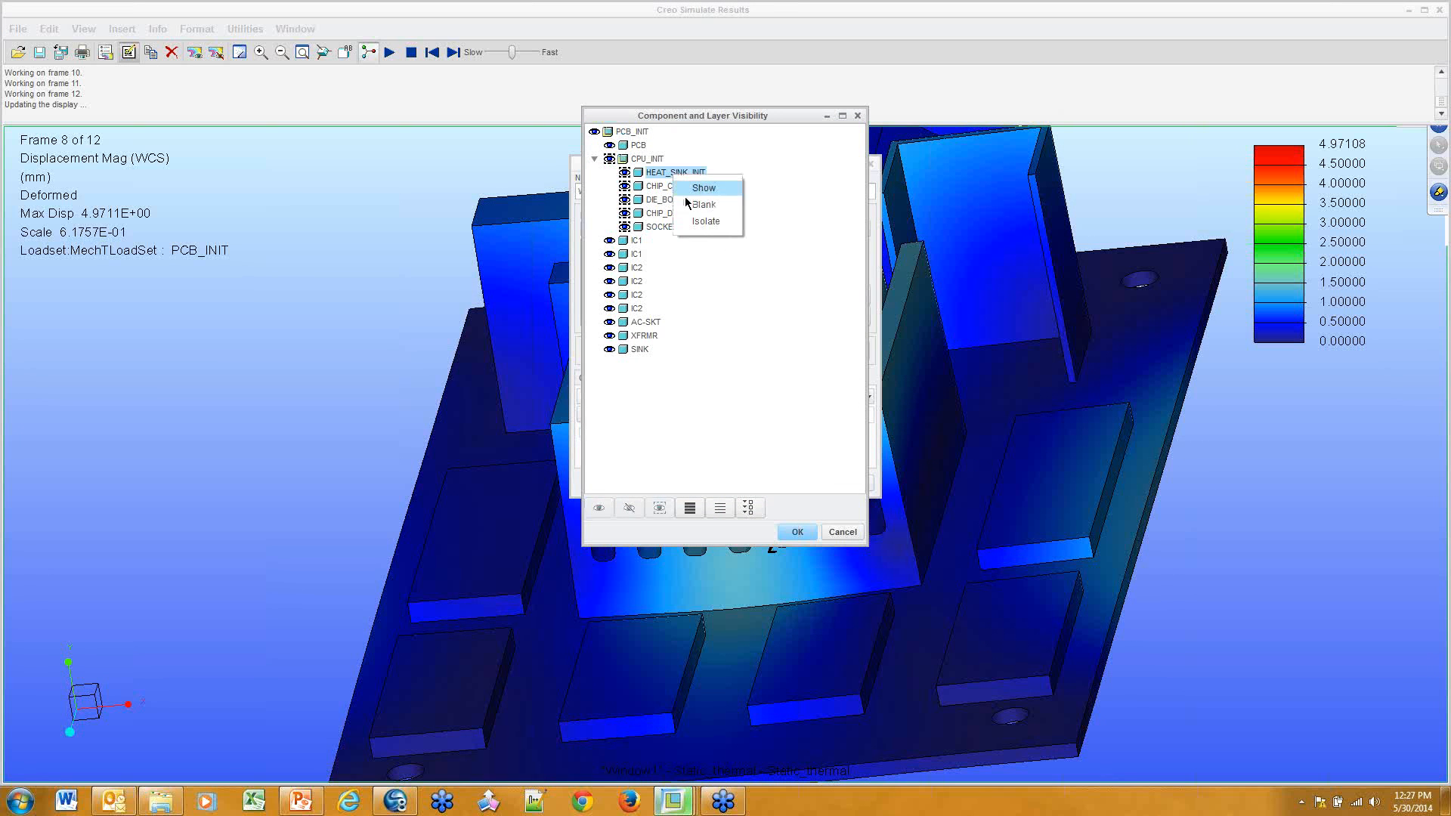
pyautogui.click(699, 201)
pyautogui.rightClick(670, 189)
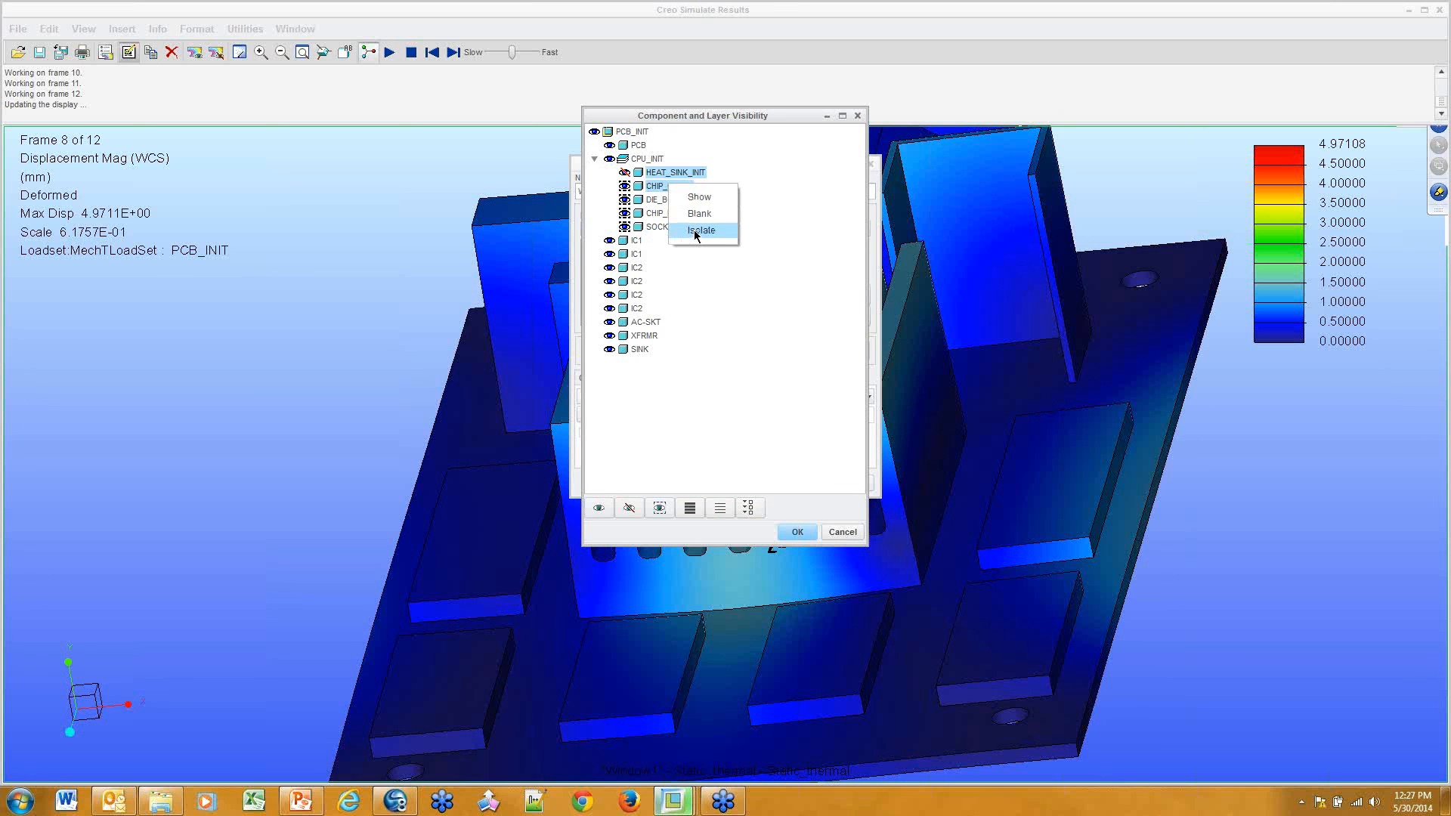
pyautogui.click(677, 230)
pyautogui.rightClick(672, 227)
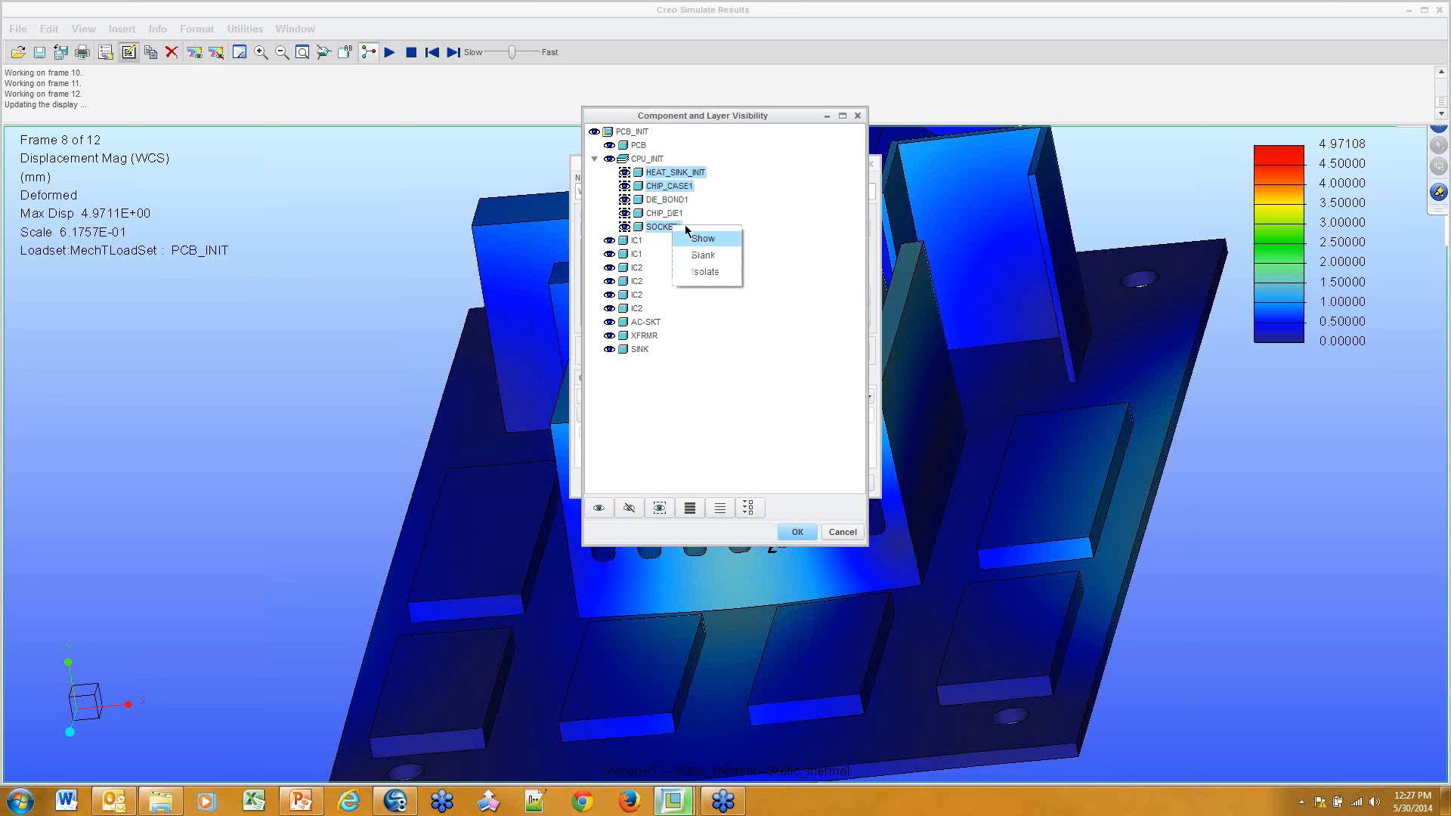
pyautogui.click(701, 256)
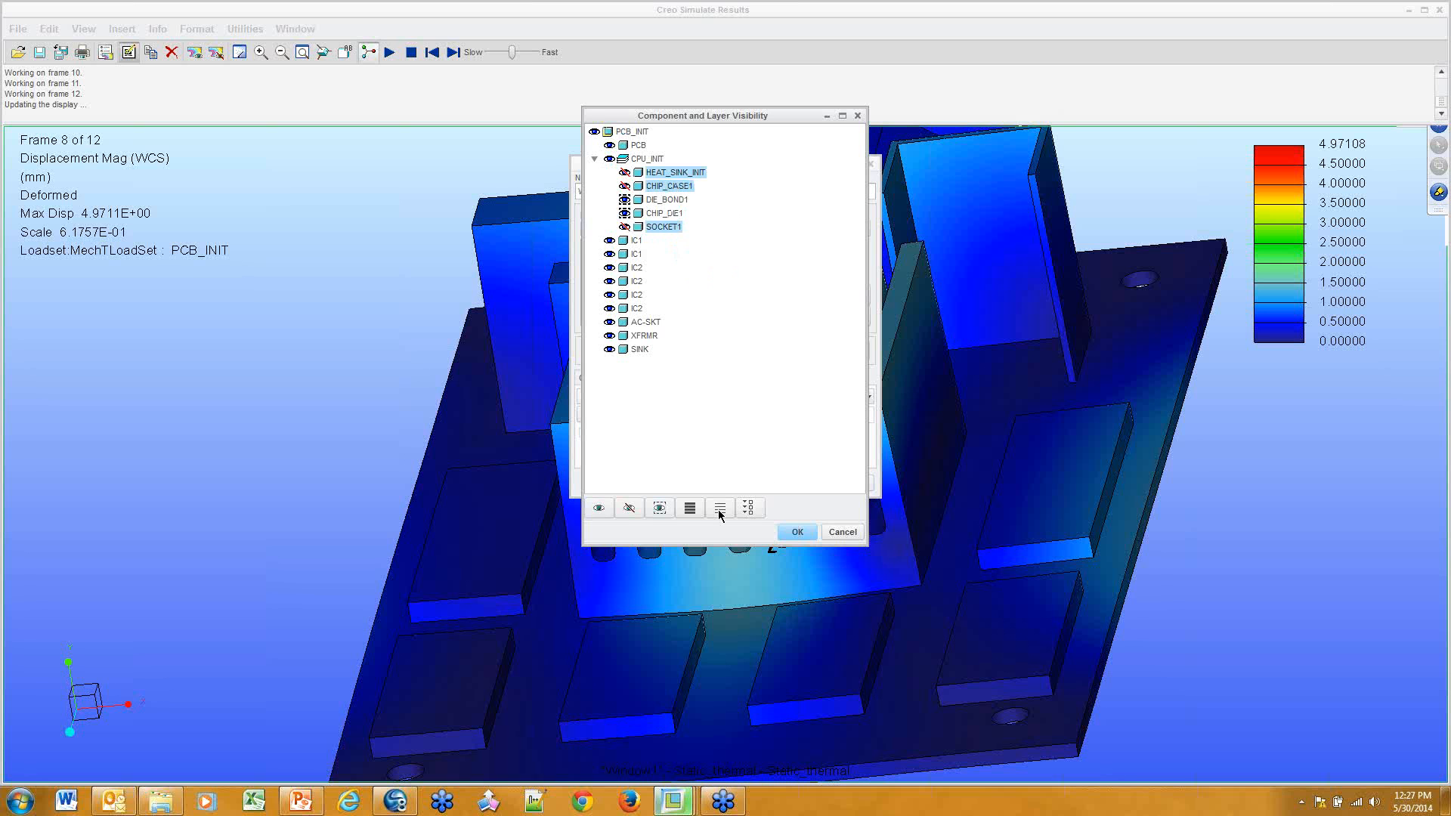
pyautogui.click(800, 533)
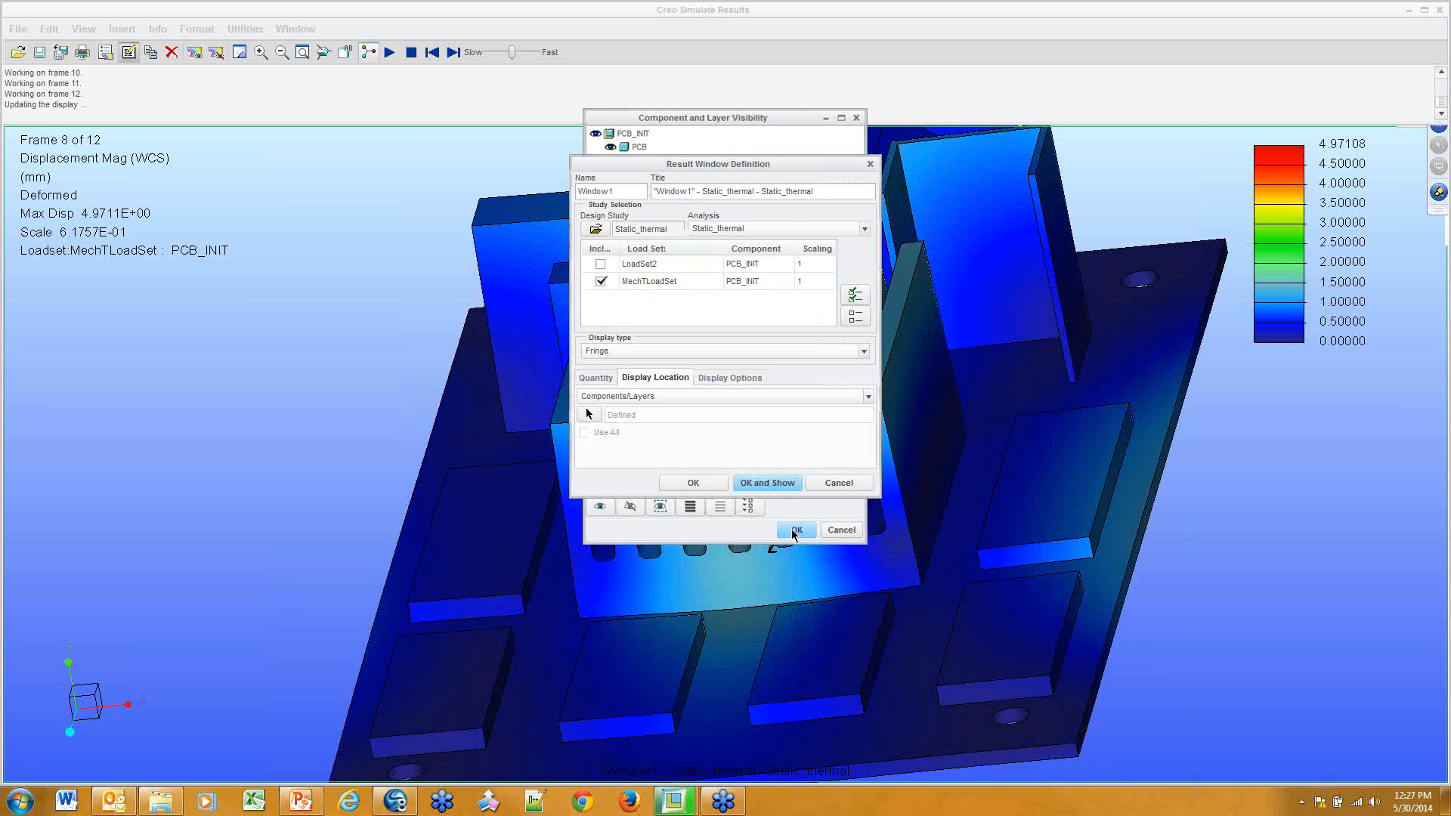
pyautogui.click(773, 483)
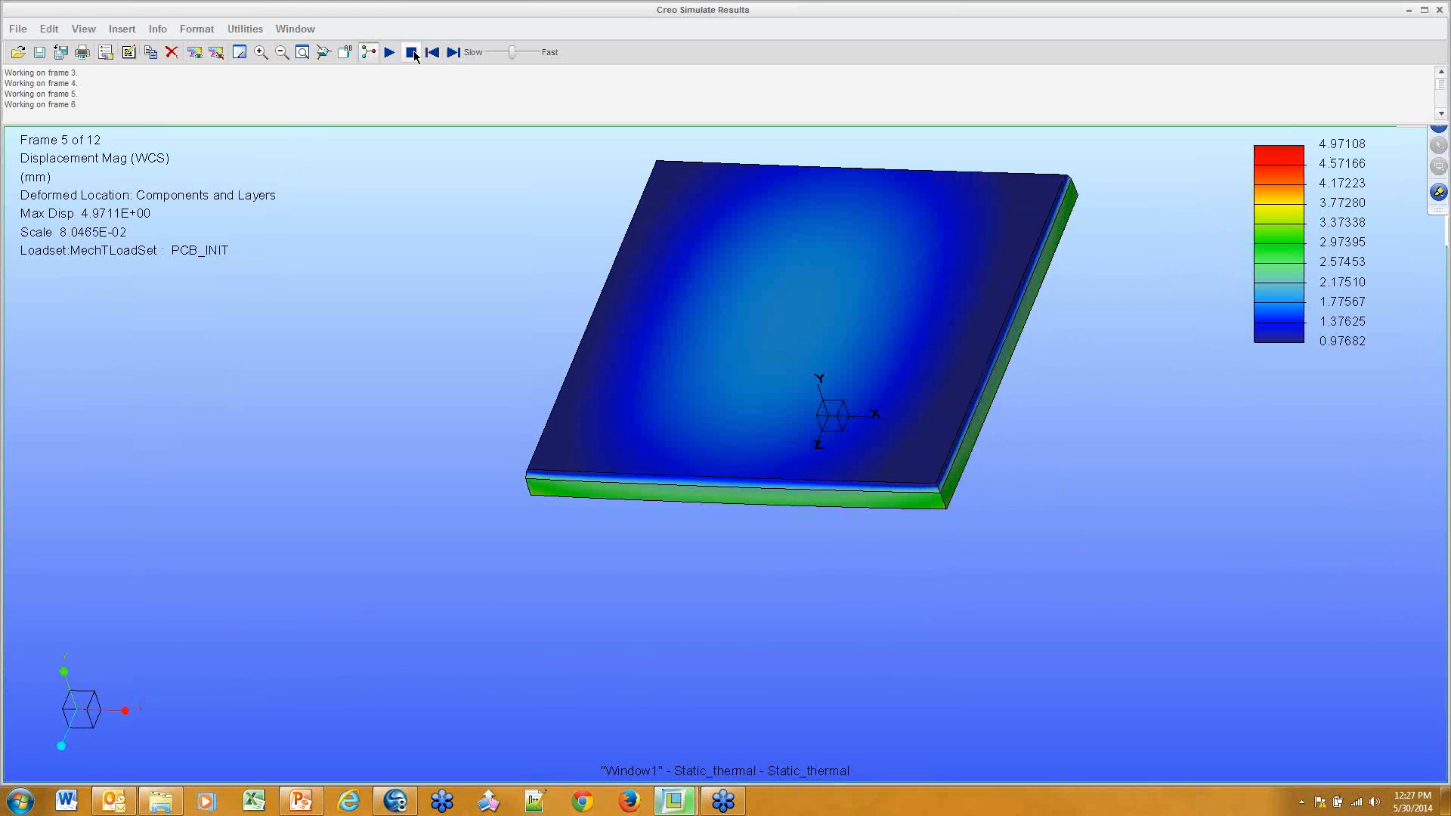
# Stop the animation and examine the displacement fringe across the die's upper face, side edges and corners
pyautogui.click(412, 52)
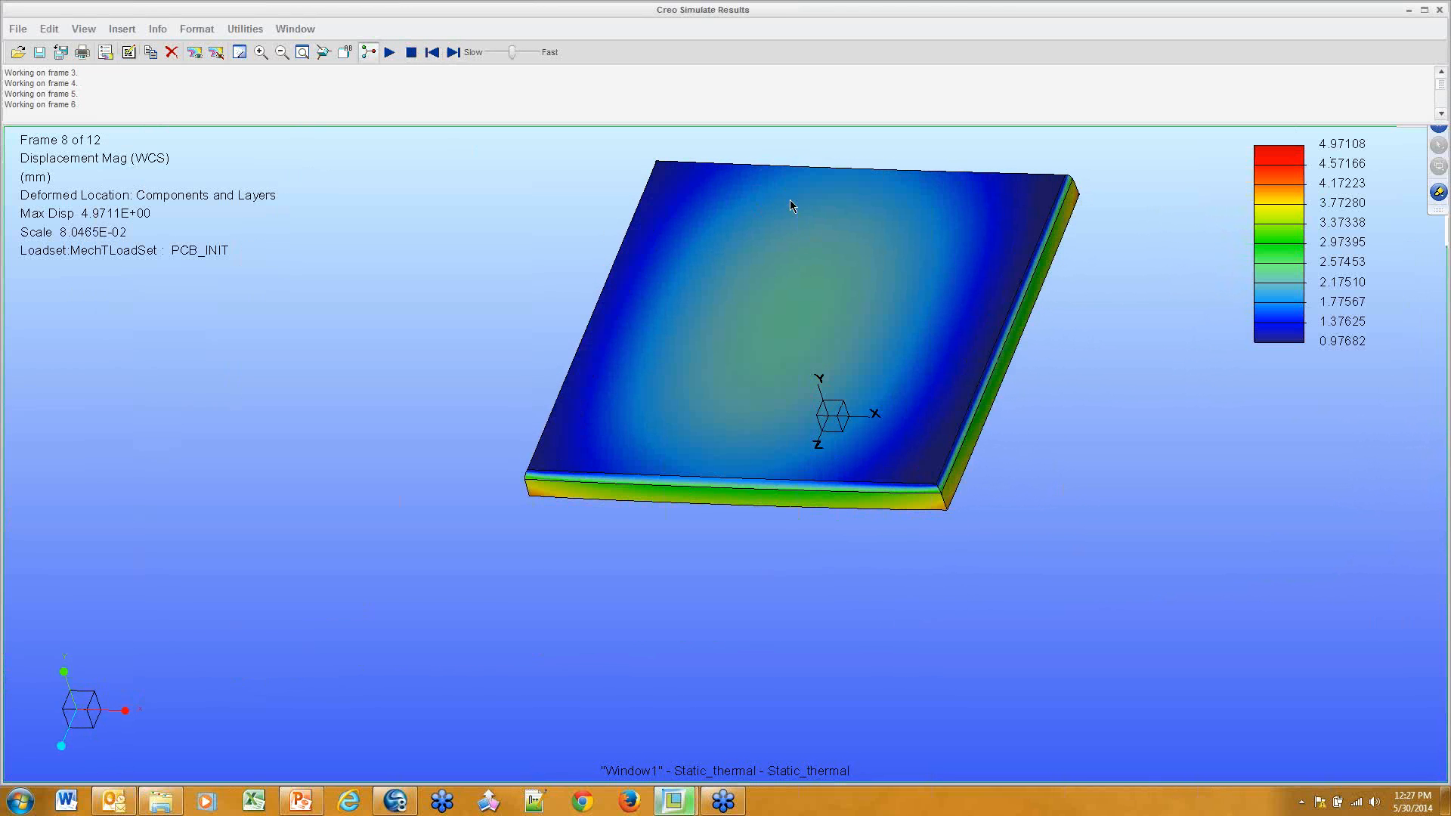
pyautogui.scroll(5, 820, 452)
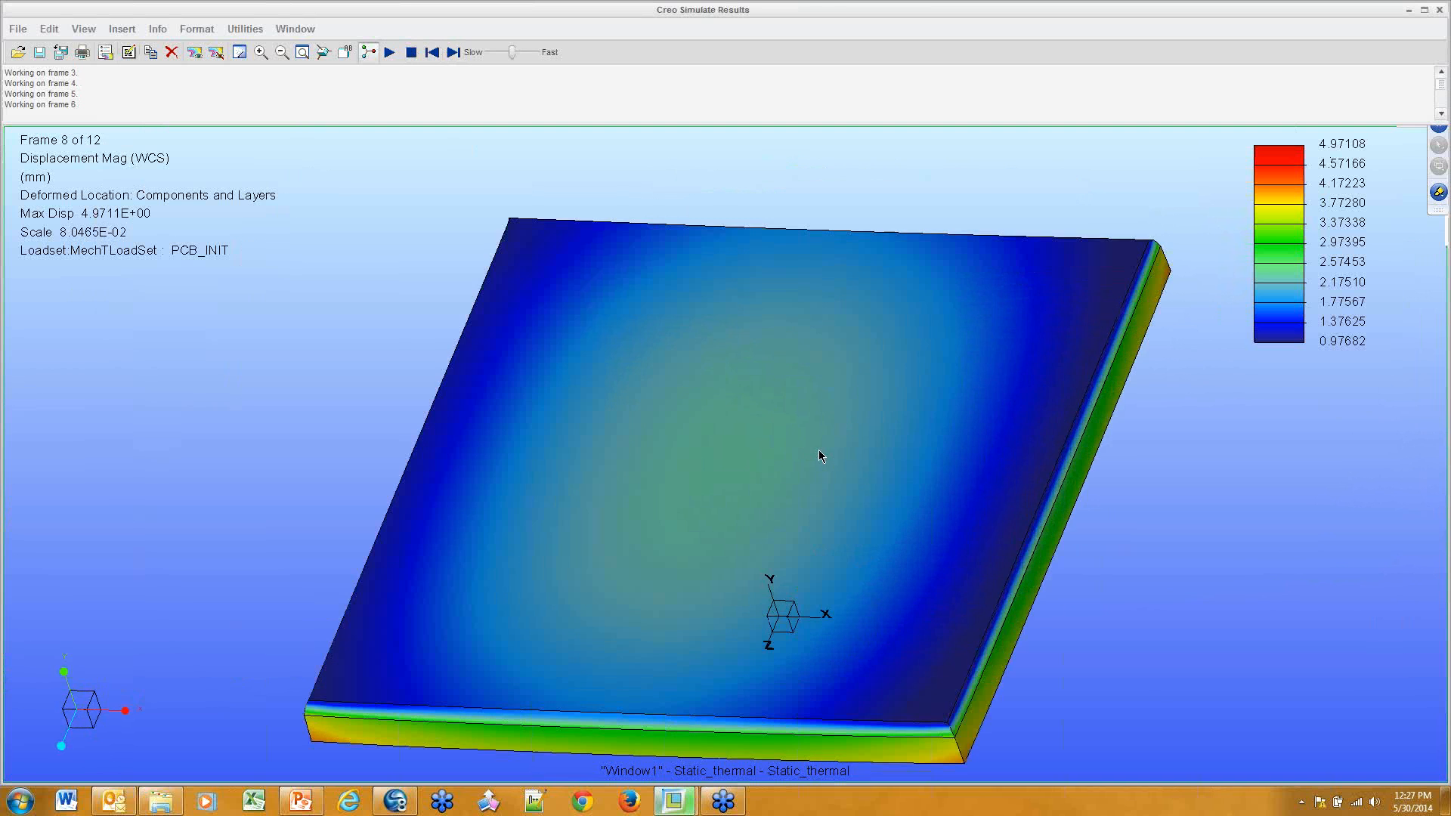
pyautogui.moveTo(805, 468)
pyautogui.mouseDown(button='middle')
pyautogui.moveTo(816, 415)
pyautogui.moveTo(794, 333)
pyautogui.moveTo(754, 320)
pyautogui.moveTo(748, 442)
pyautogui.mouseUp(button='middle')
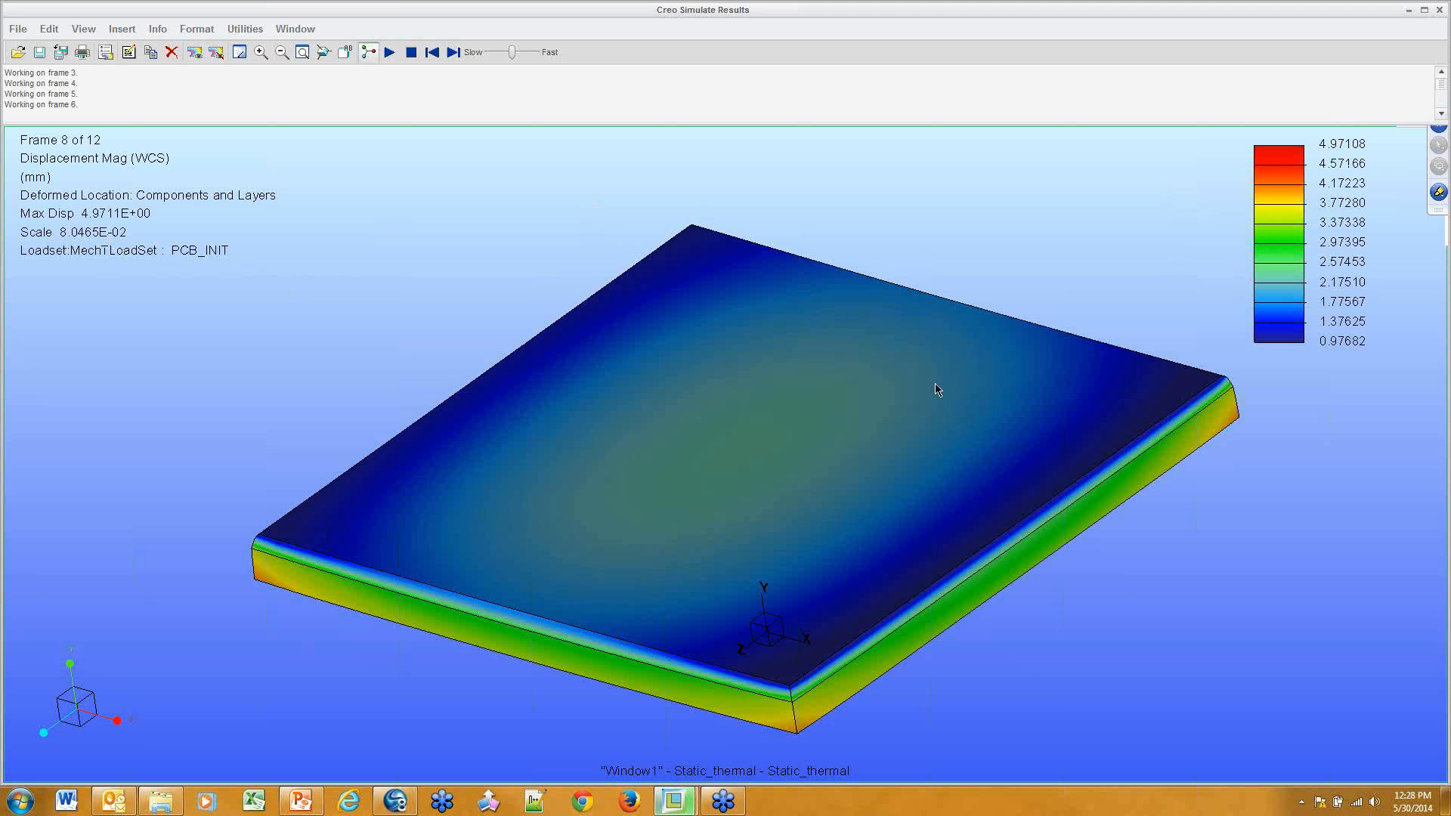
pyautogui.scroll(-3, 689, 522)
pyautogui.moveTo(674, 520)
pyautogui.mouseDown(button='middle')
pyautogui.moveTo(693, 579)
pyautogui.moveTo(729, 424)
pyautogui.moveTo(752, 443)
pyautogui.moveTo(752, 476)
pyautogui.mouseUp(button='middle')
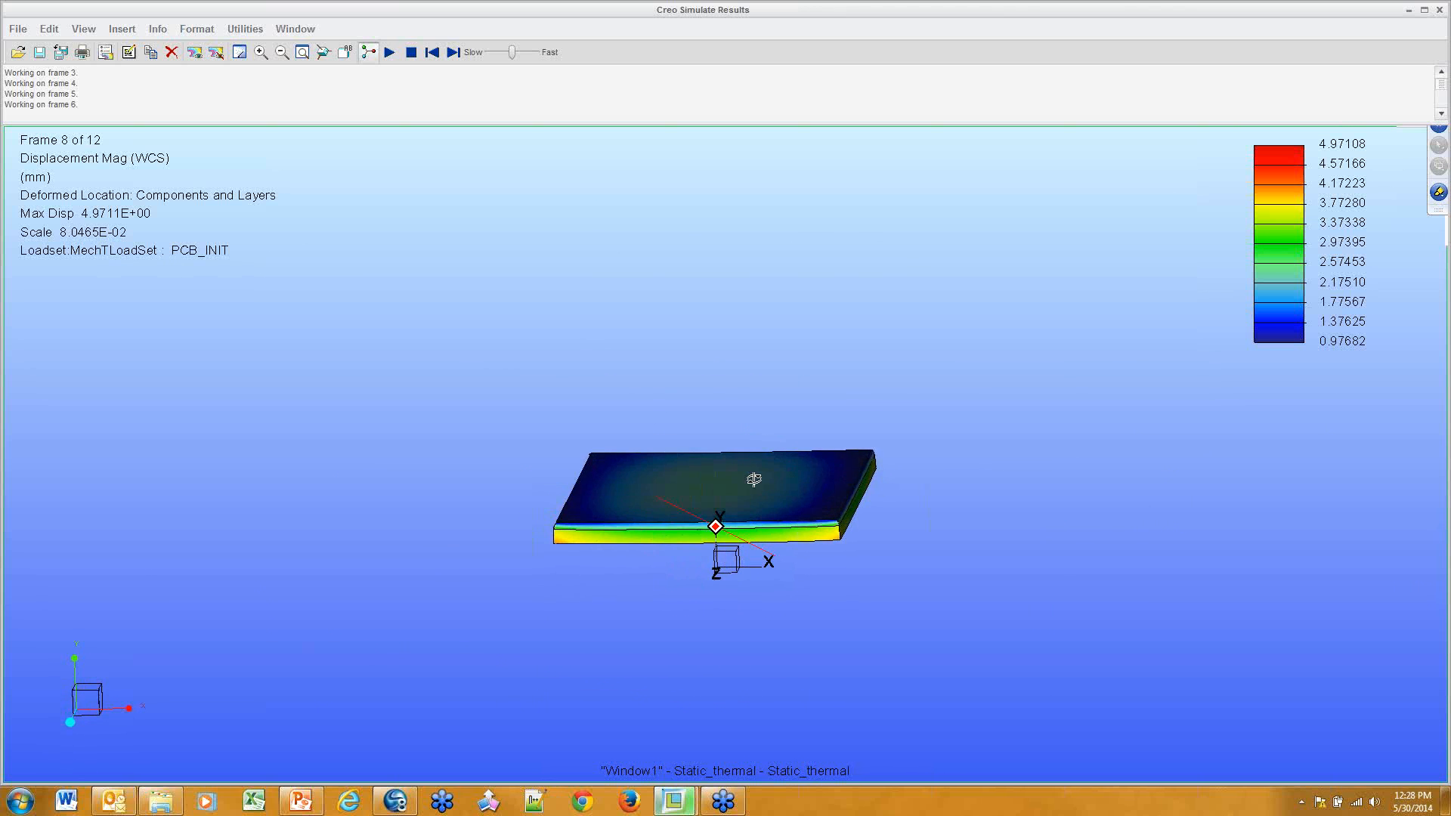
pyautogui.scroll(3, 751, 484)
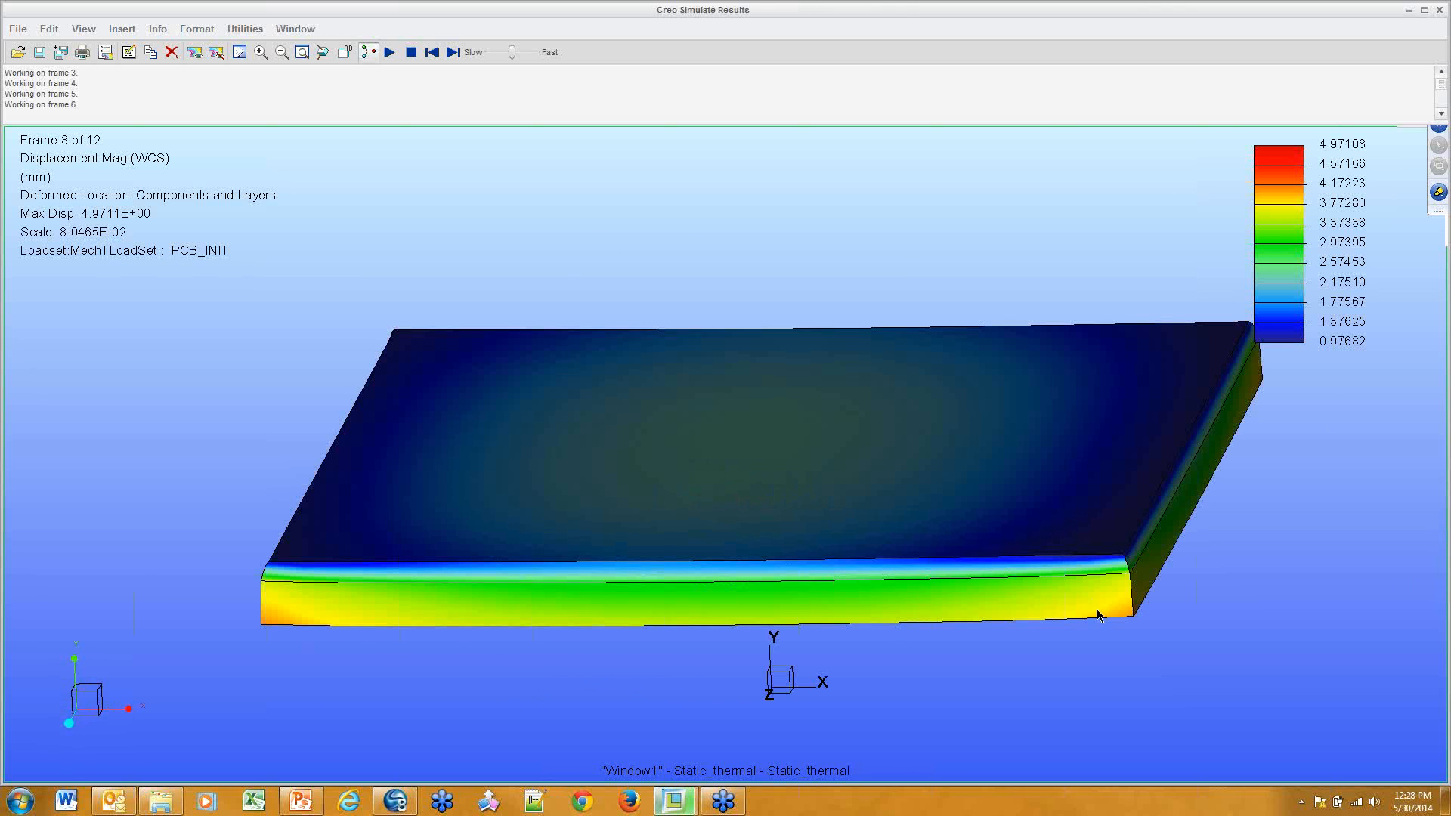
pyautogui.moveTo(1098, 615)
pyautogui.mouseDown(button='middle')
pyautogui.moveTo(1066, 451)
pyautogui.moveTo(1077, 398)
pyautogui.moveTo(1043, 549)
pyautogui.moveTo(1076, 424)
pyautogui.moveTo(1066, 523)
pyautogui.moveTo(973, 519)
pyautogui.mouseUp(button='middle')
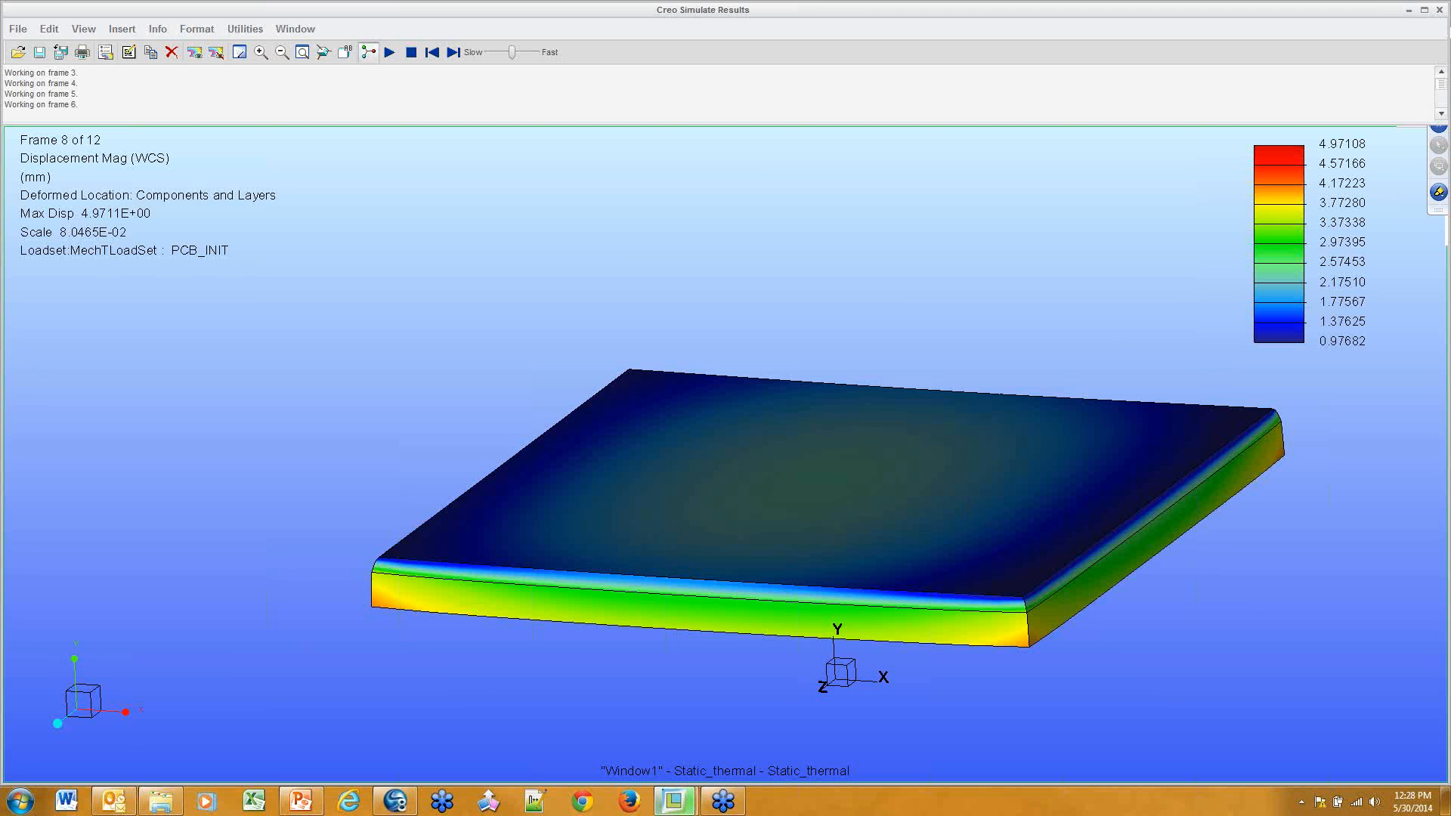
# Close the results without saving the result window, and exit the simulation environment back to the assembly model
pyautogui.click(1440, 10)
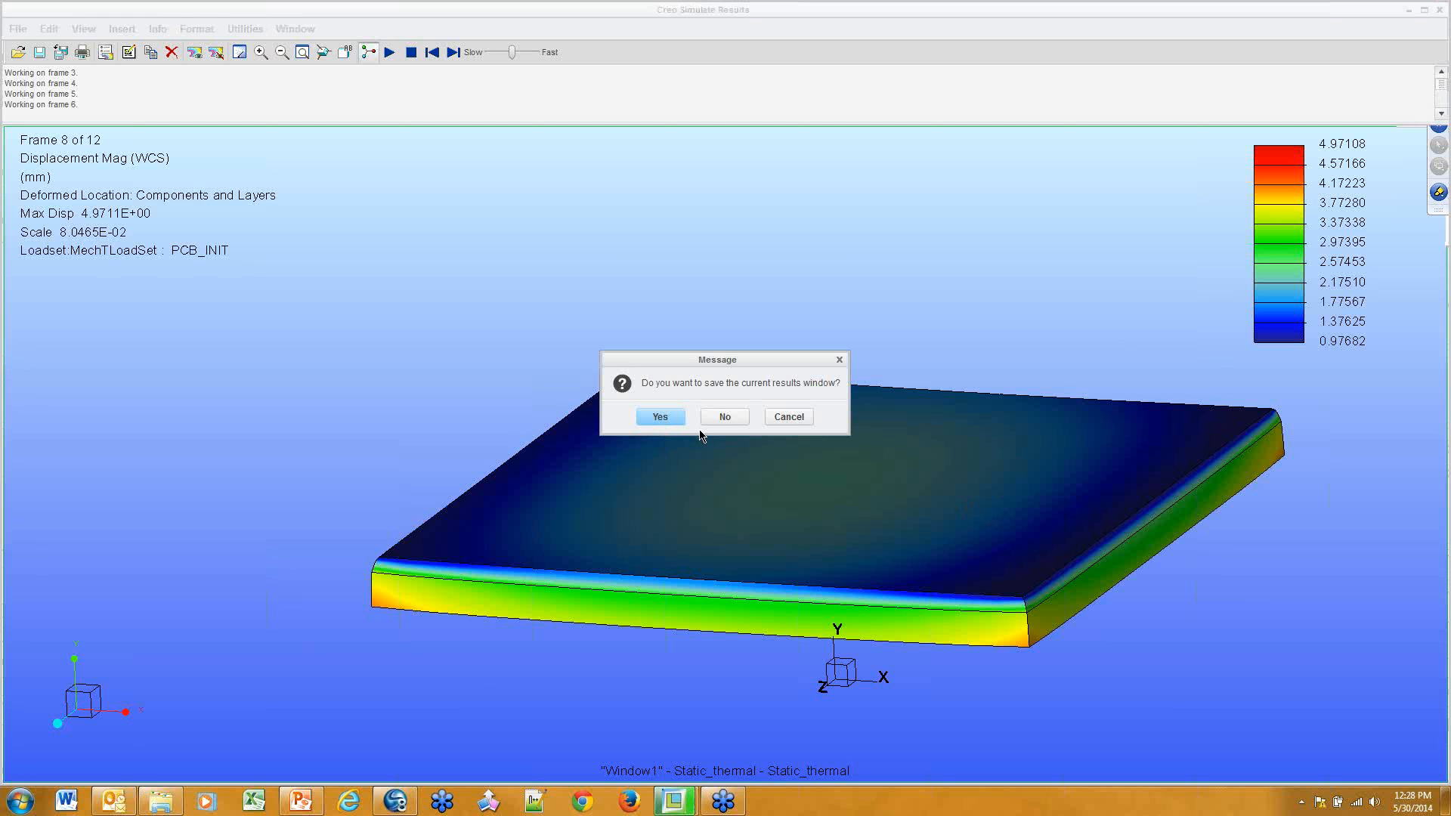
pyautogui.click(727, 415)
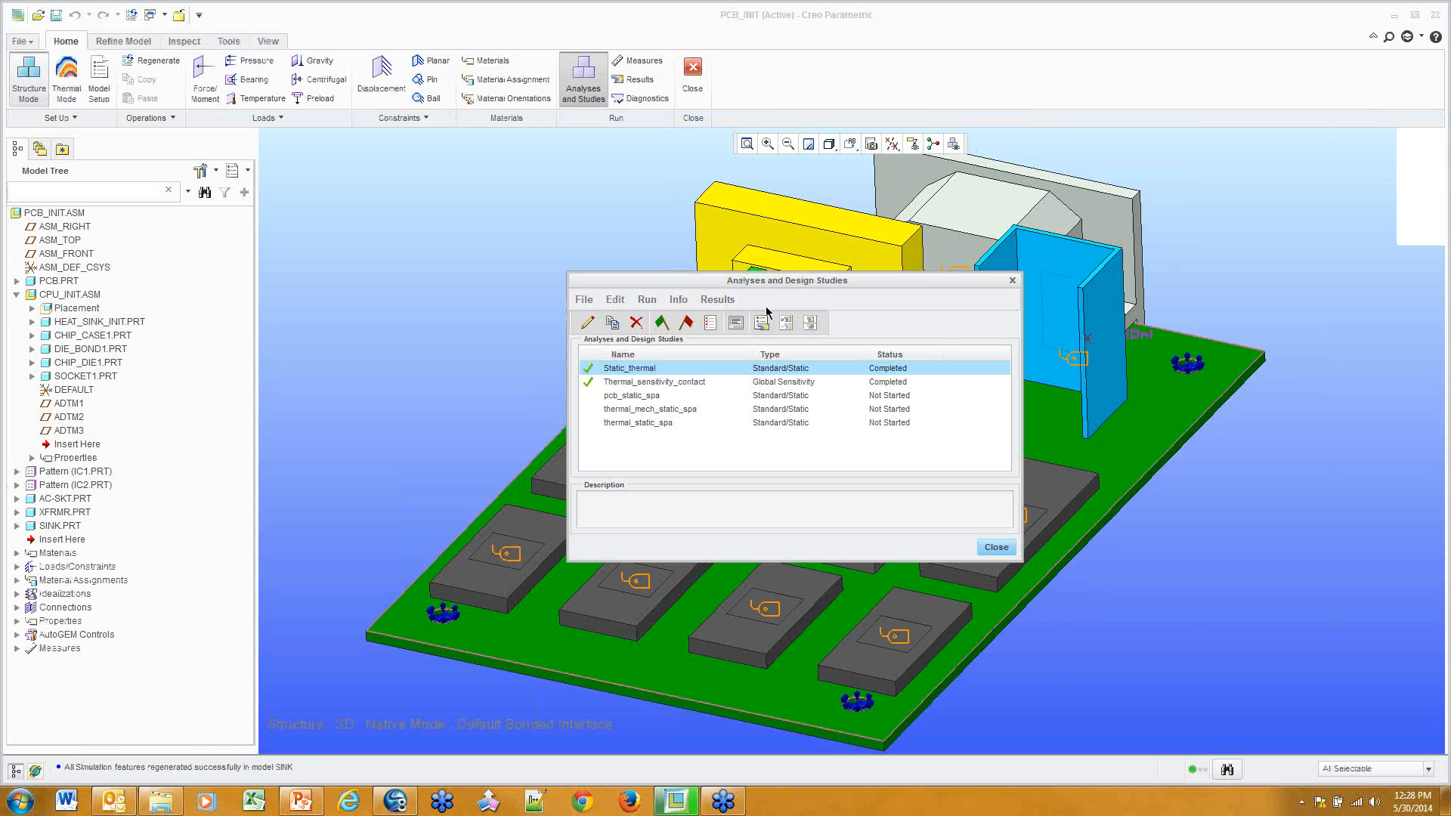
pyautogui.click(996, 546)
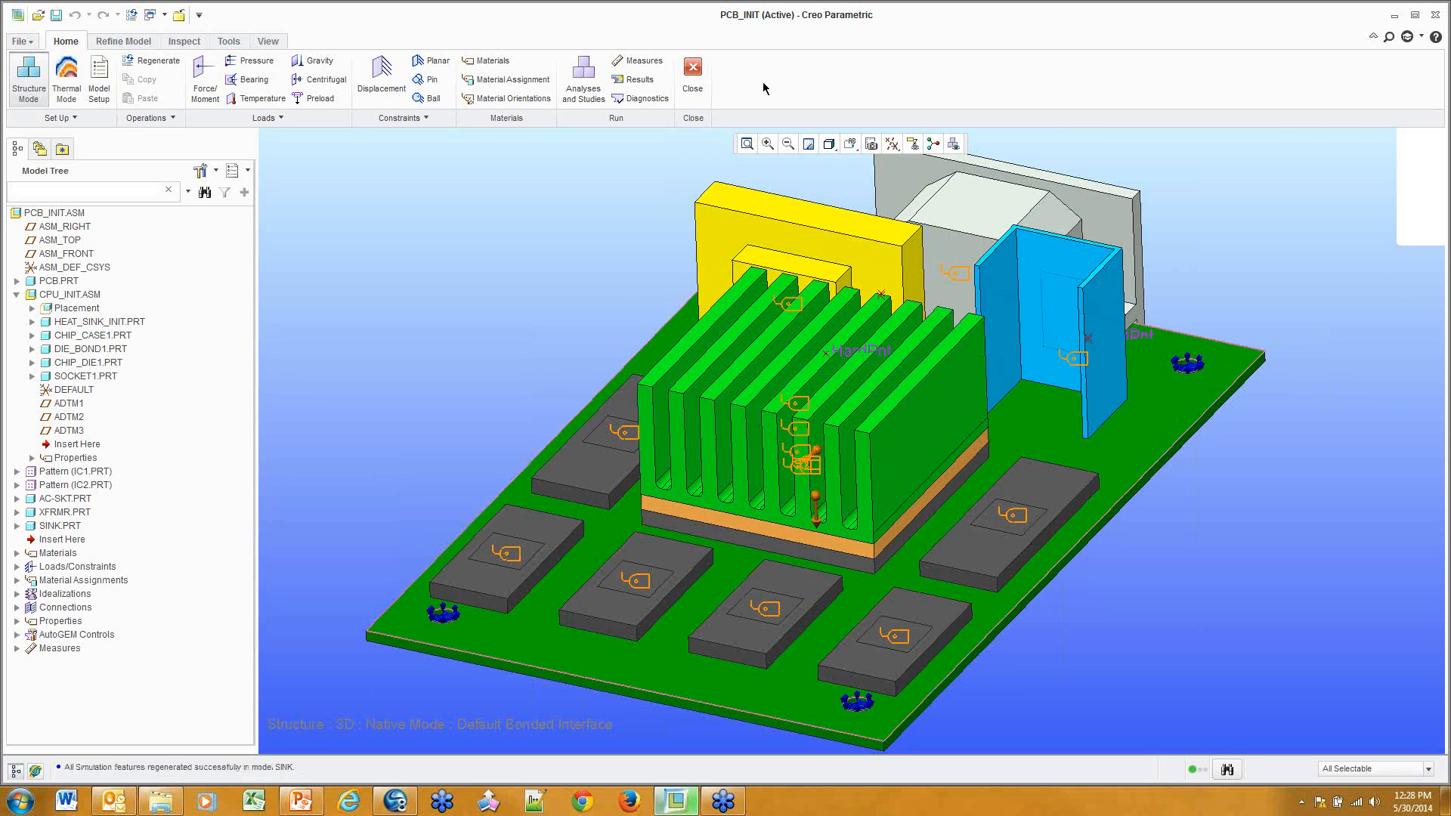
pyautogui.click(699, 83)
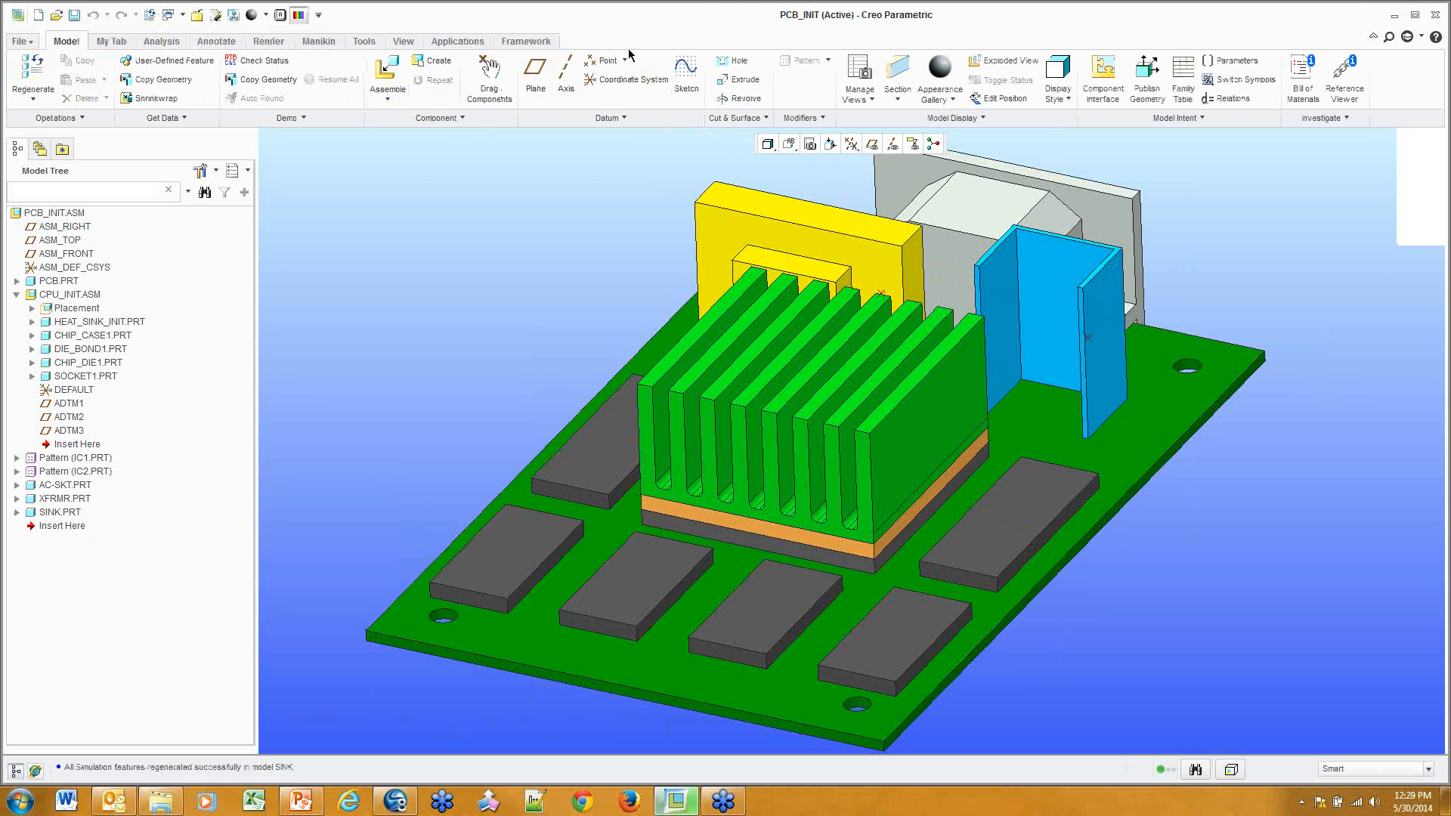
# Close the PCB_INIT assembly and erase all objects not displayed from the session
pyautogui.click(204, 15)
pyautogui.click(194, 75)
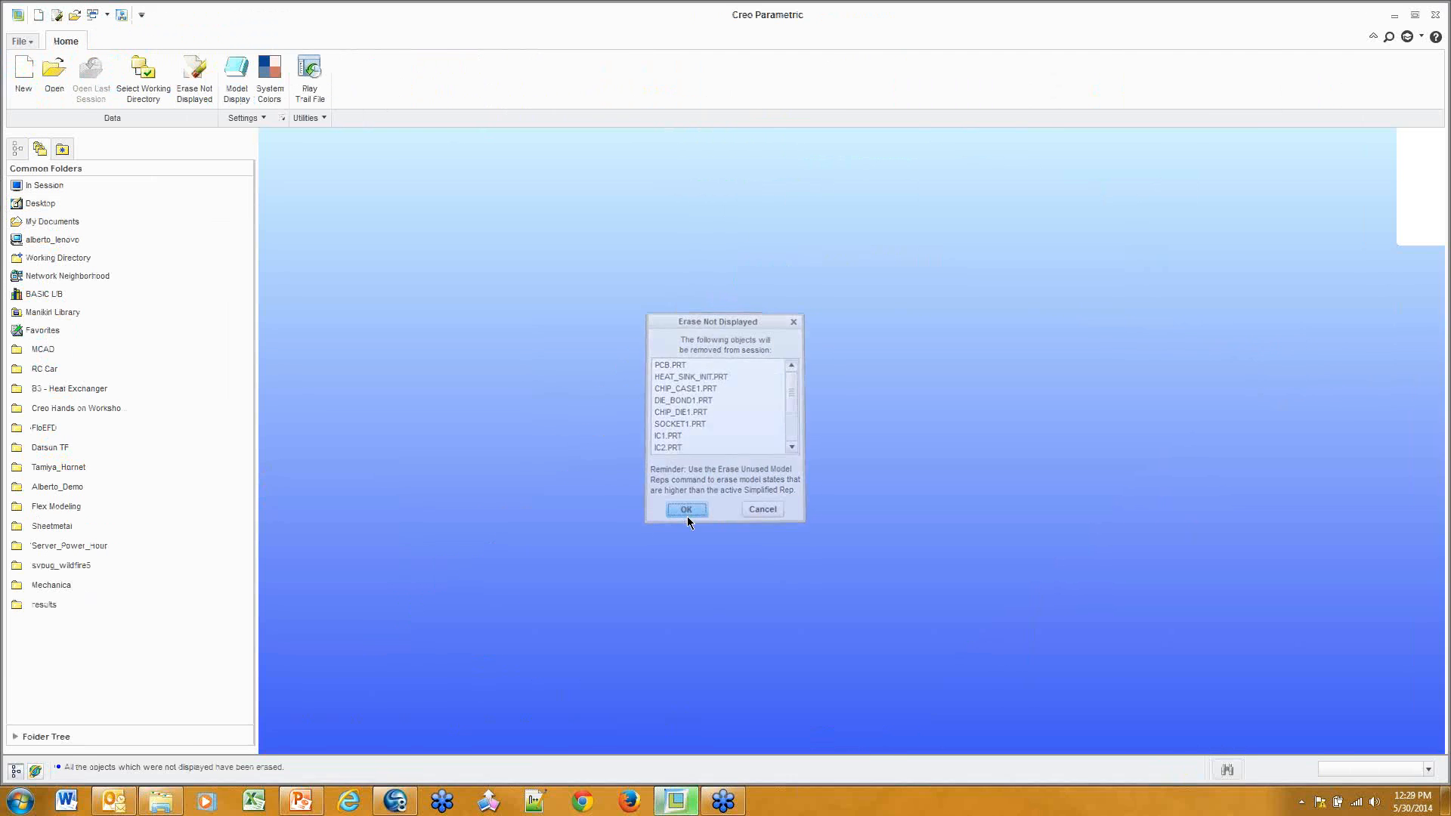
pyautogui.click(687, 511)
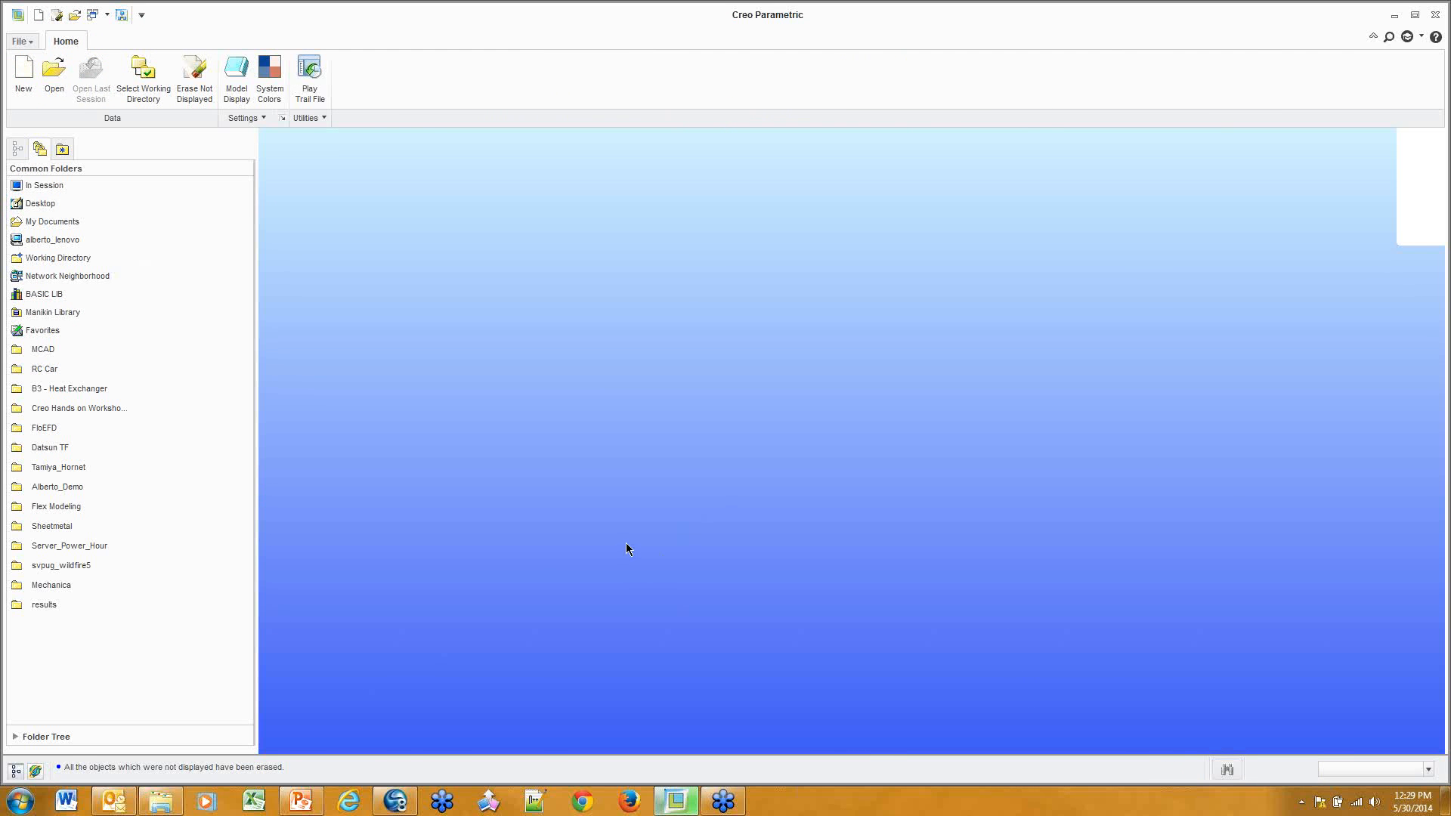
# Set the Mechanica demo folder as the working directory
pyautogui.click(65, 586)
pyautogui.click(568, 171)
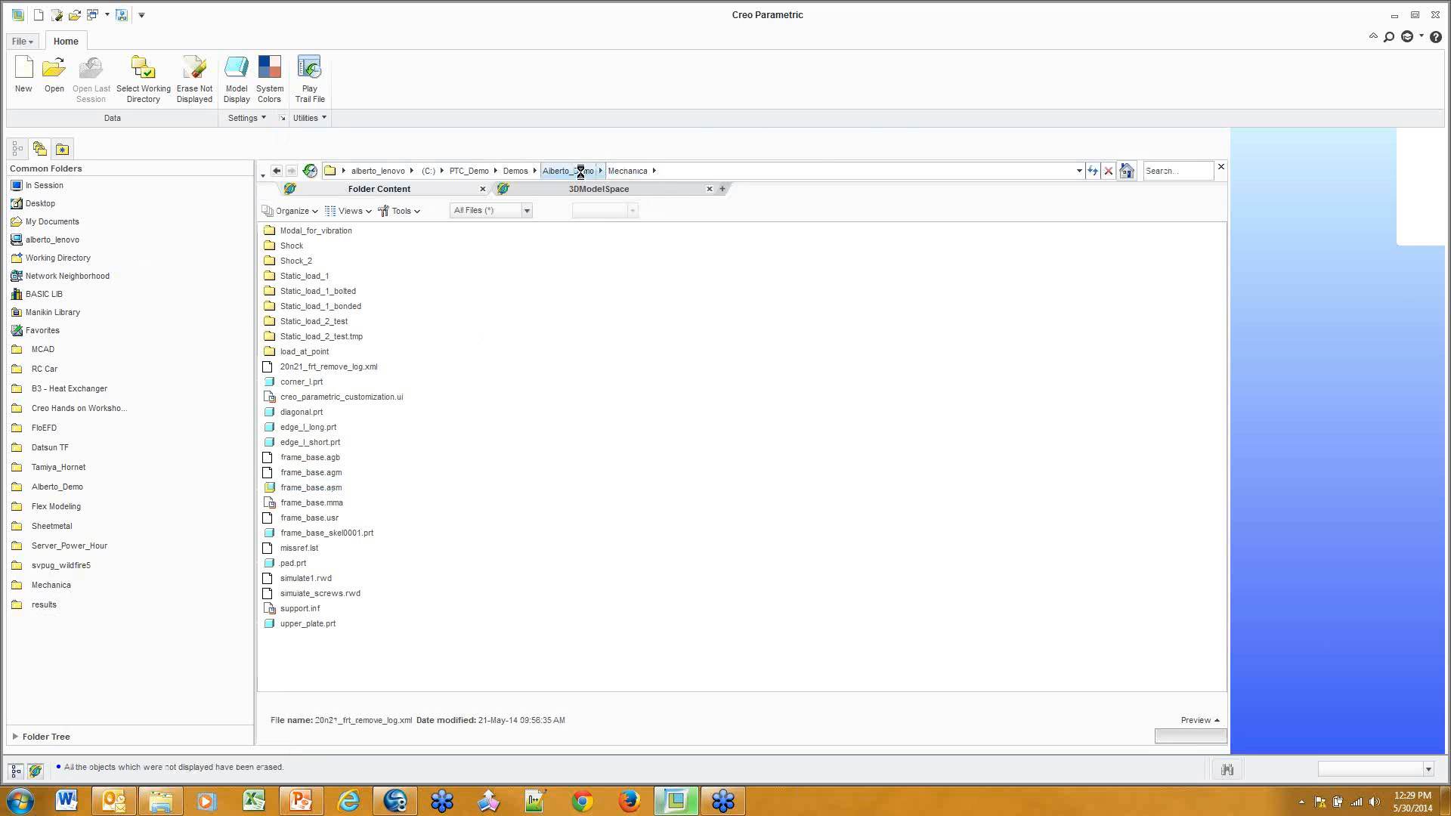
pyautogui.rightClick(290, 368)
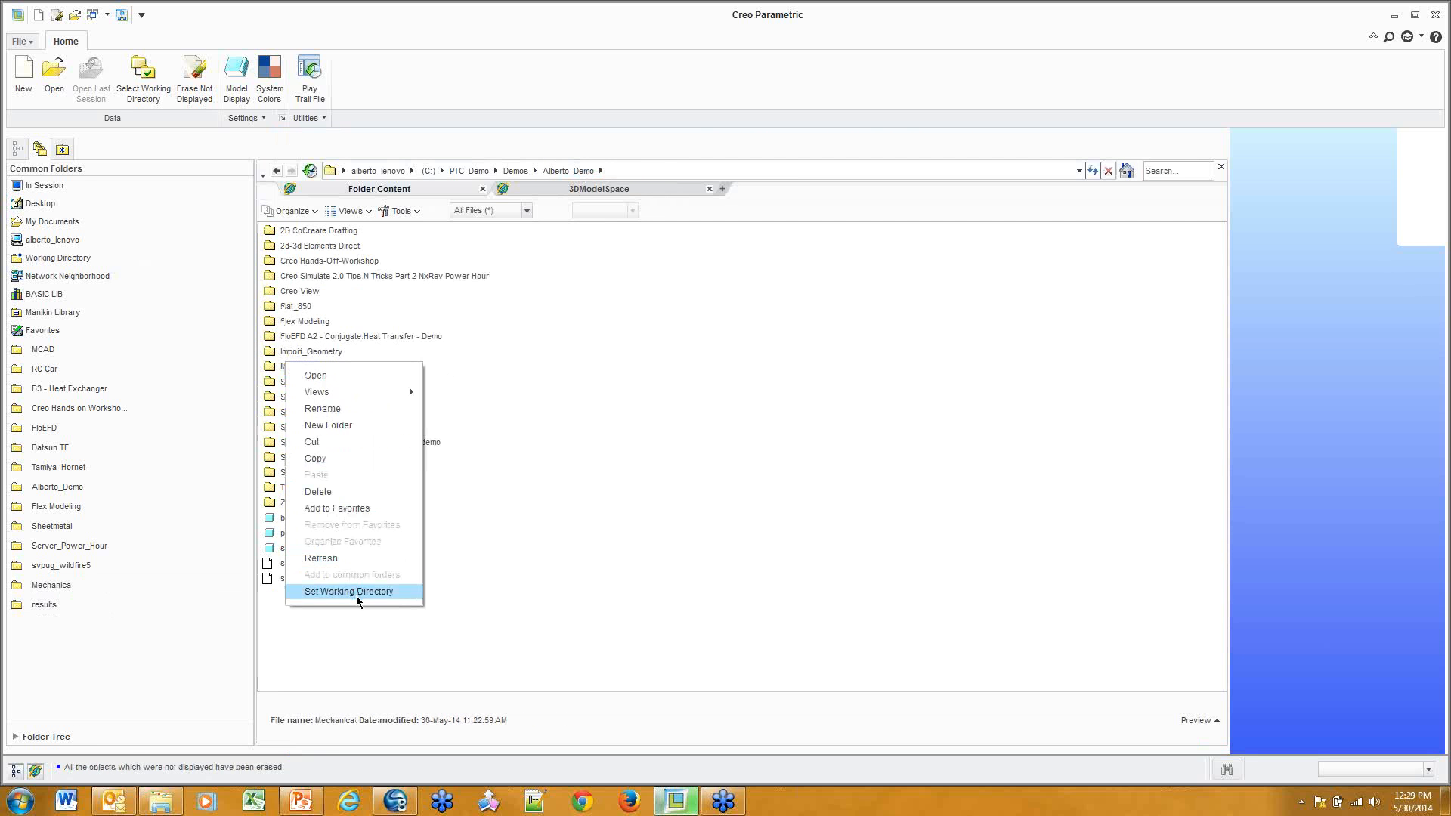
pyautogui.click(357, 595)
# Open the frame_base.asm assembly from the Mechanica folder
pyautogui.doubleClick(300, 367)
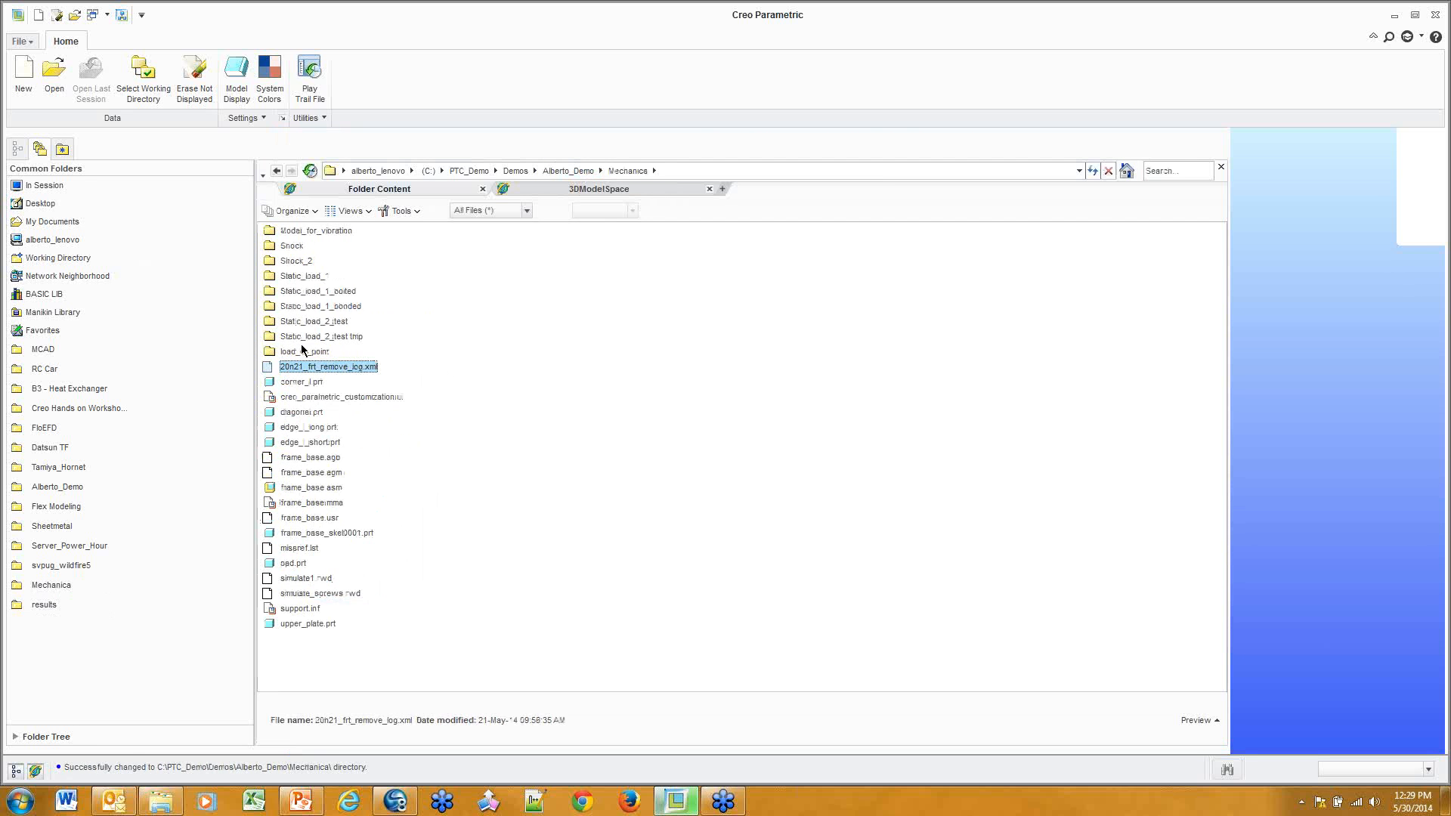
pyautogui.click(320, 489)
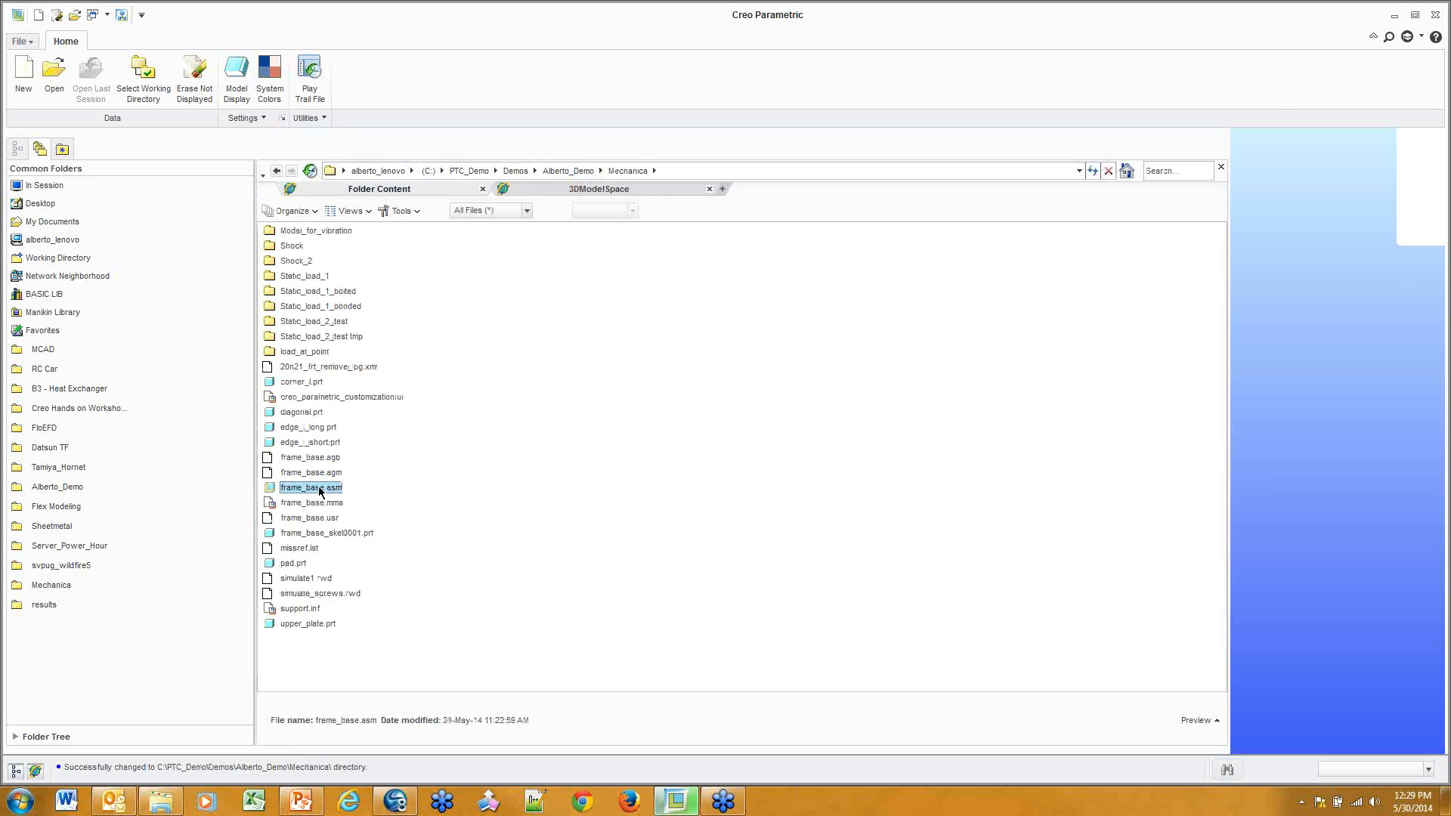
pyautogui.doubleClick(320, 490)
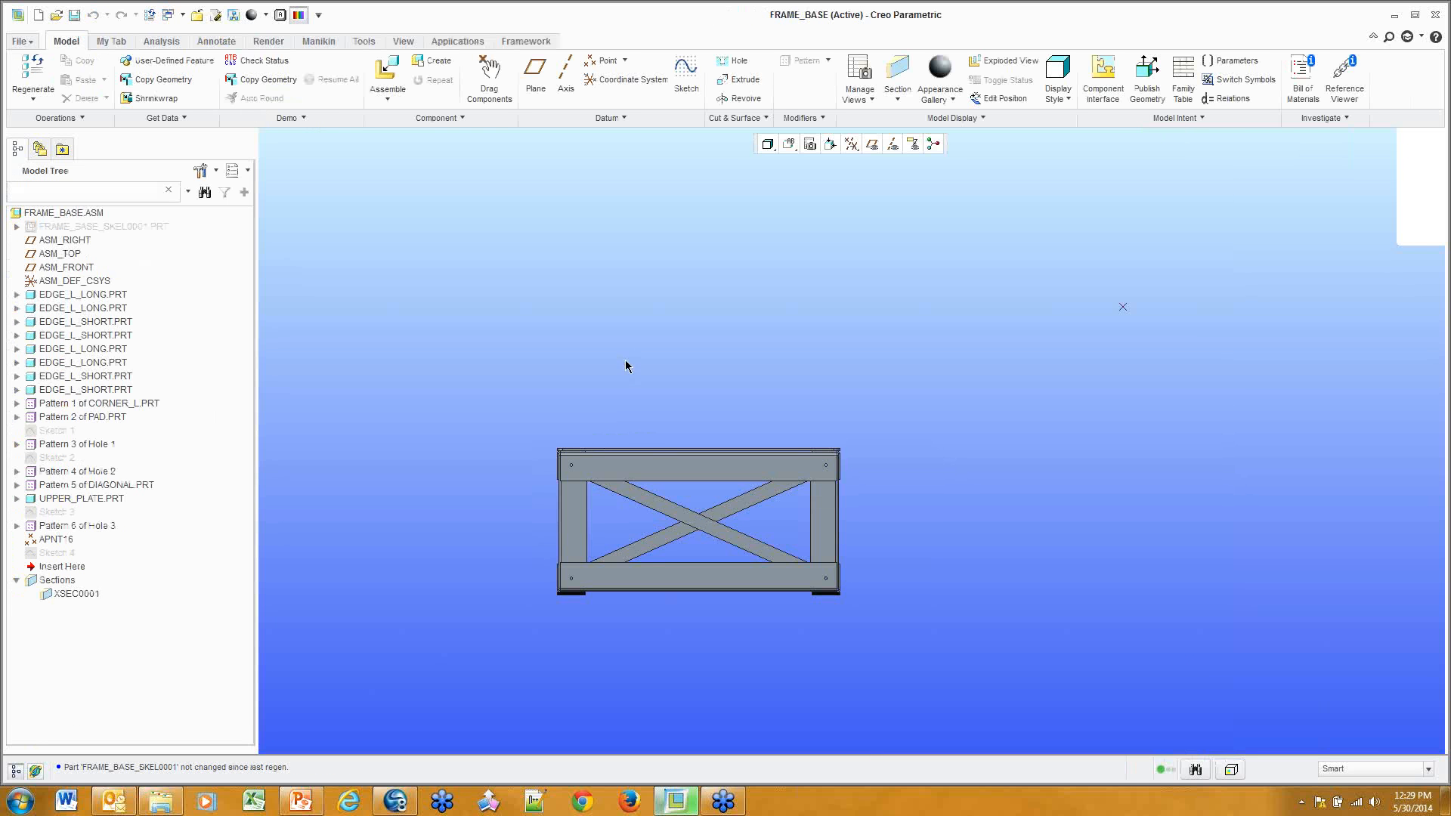
# Activate the No_Braces simplified representation of the FRAME_BASE assembly and close the View Manager
pyautogui.moveTo(628, 366); pyautogui.dragTo(745, 457, button='middle')
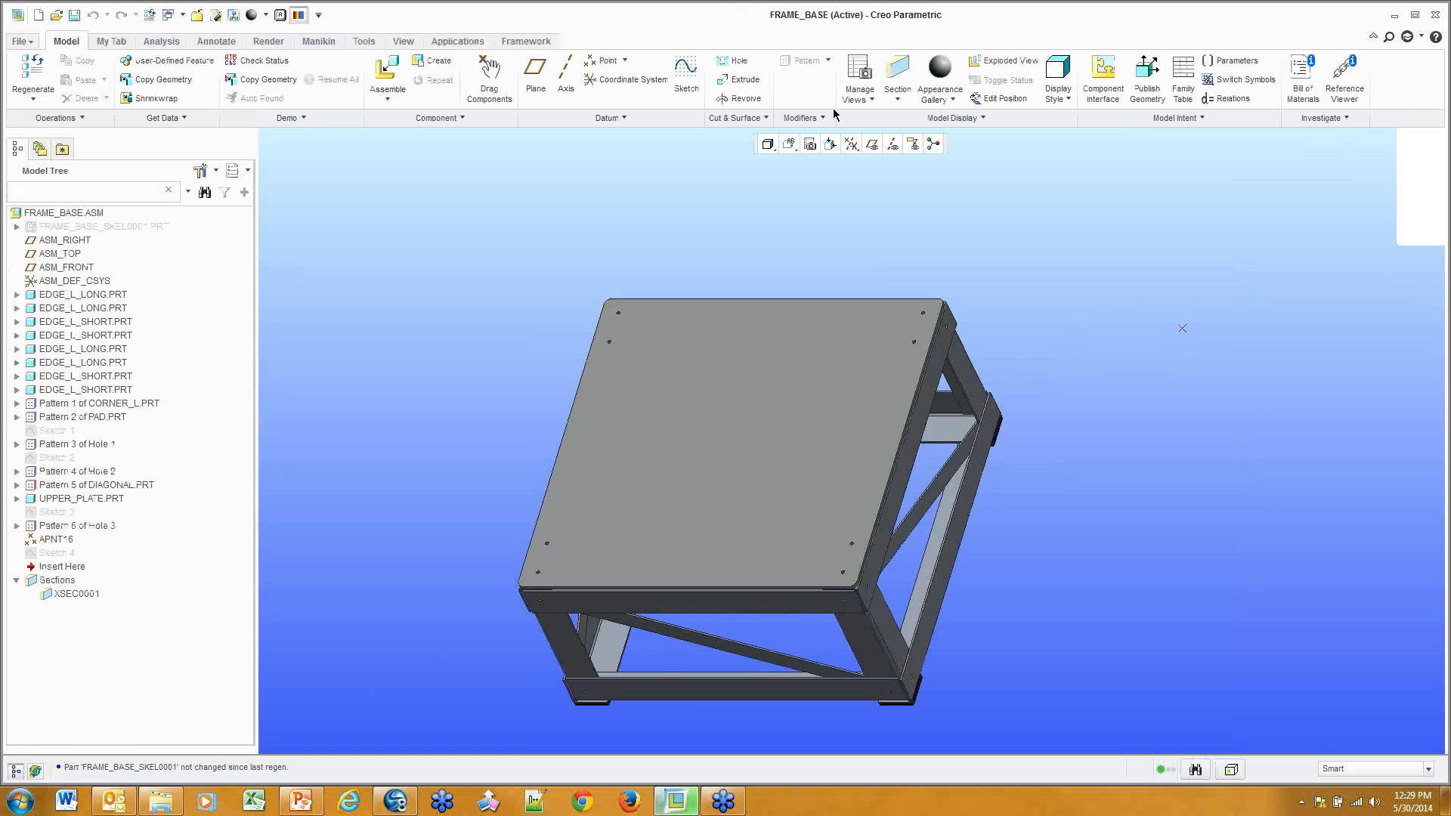
pyautogui.click(860, 76)
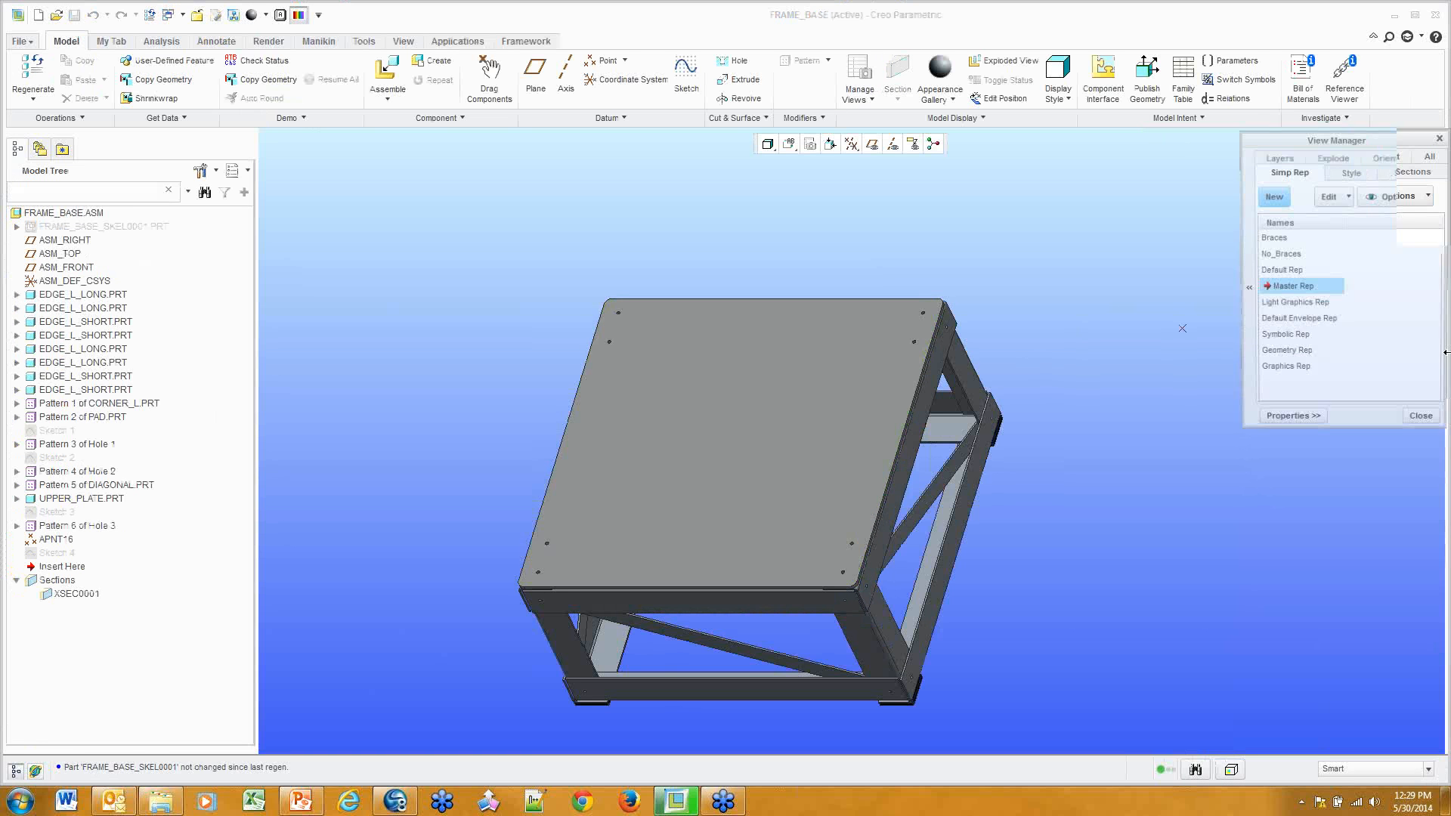
pyautogui.doubleClick(1275, 252)
pyautogui.moveTo(1348, 138); pyautogui.dragTo(1240, 125)
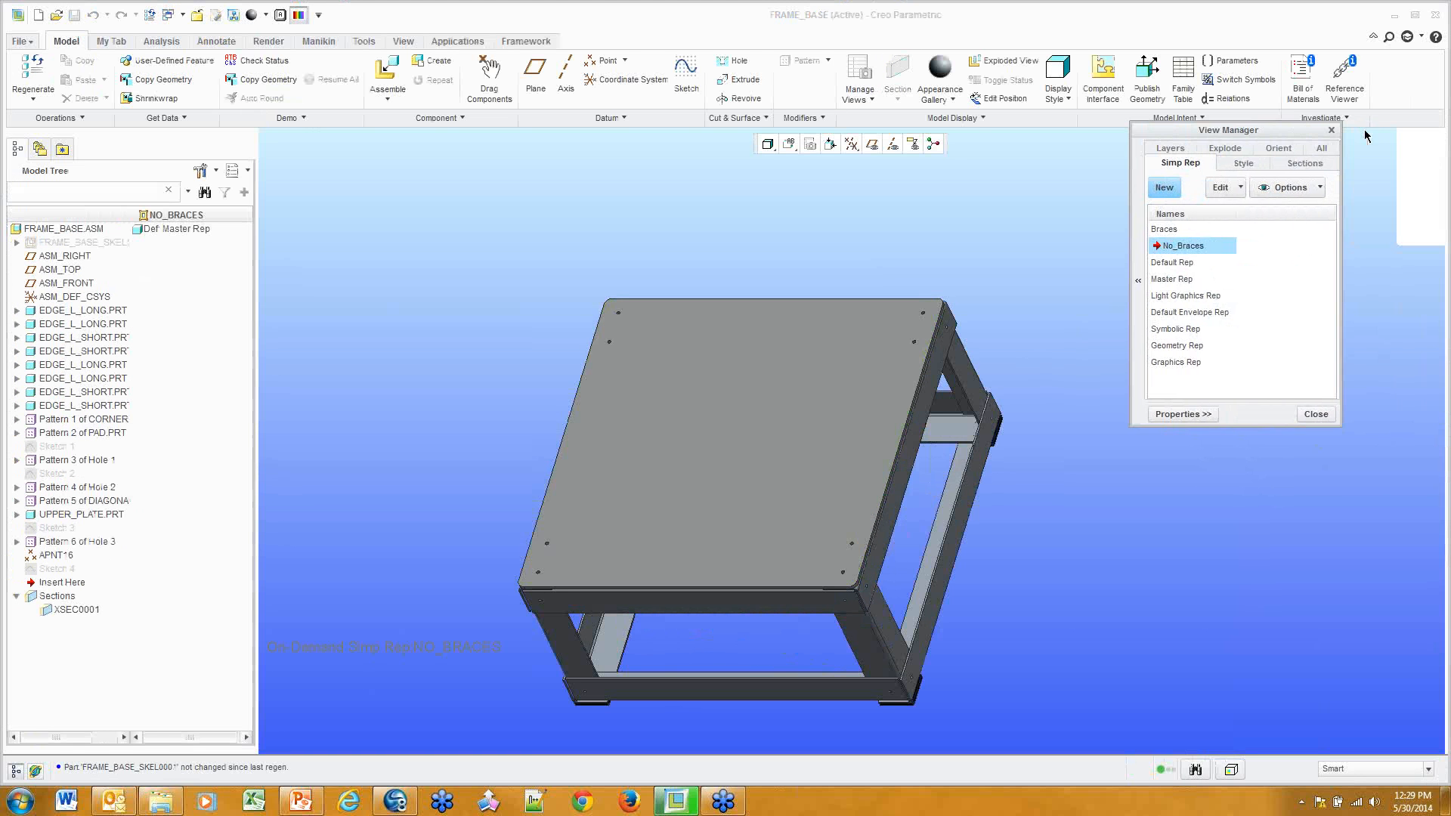
pyautogui.click(1332, 129)
# Bring the frame assembly into the Simulate structure environment and view its loads and constraints
pyautogui.moveTo(744, 483); pyautogui.dragTo(829, 418, button='middle')
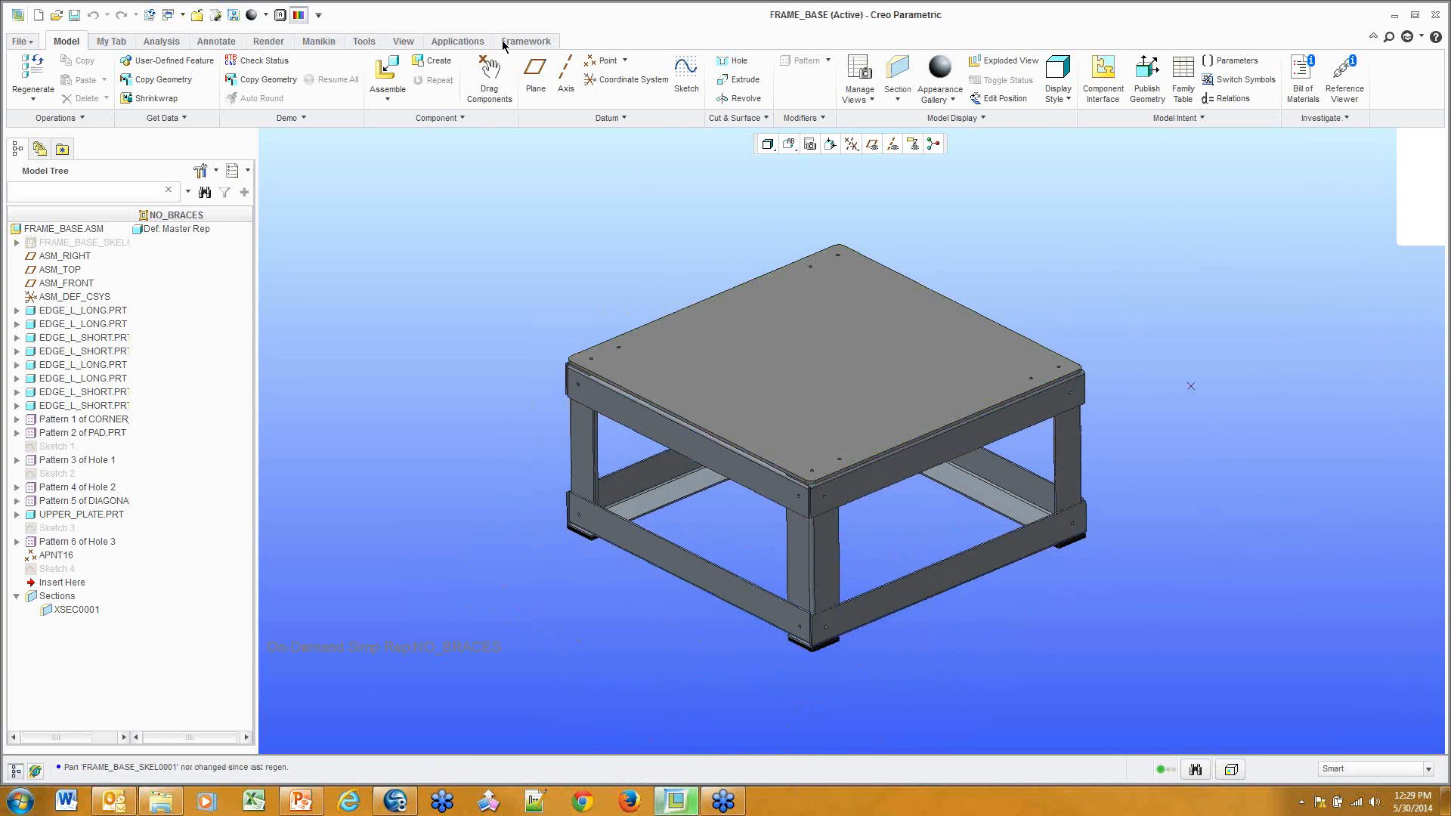
pyautogui.click(464, 44)
pyautogui.click(316, 75)
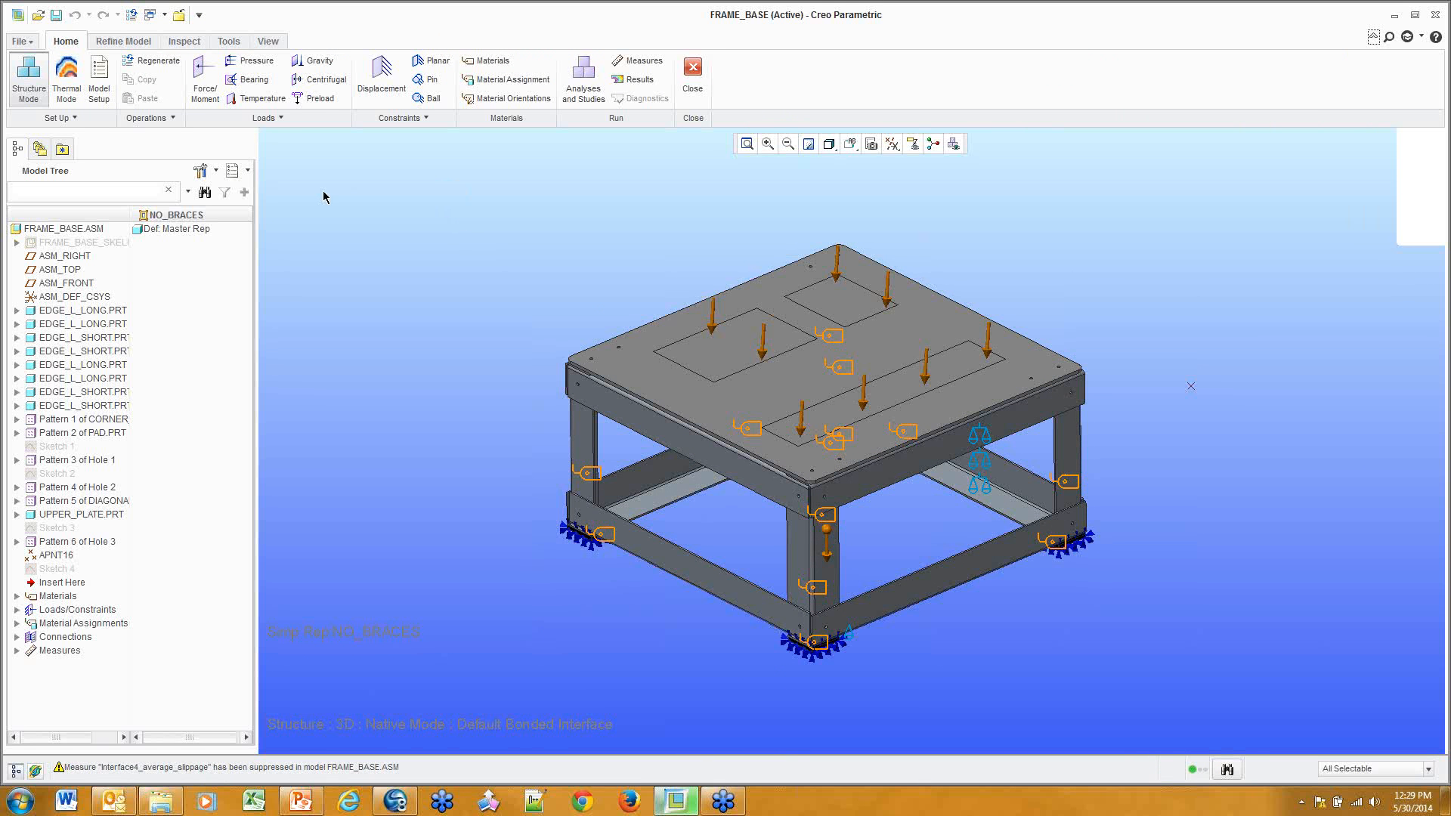
pyautogui.scroll(2, 806, 418)
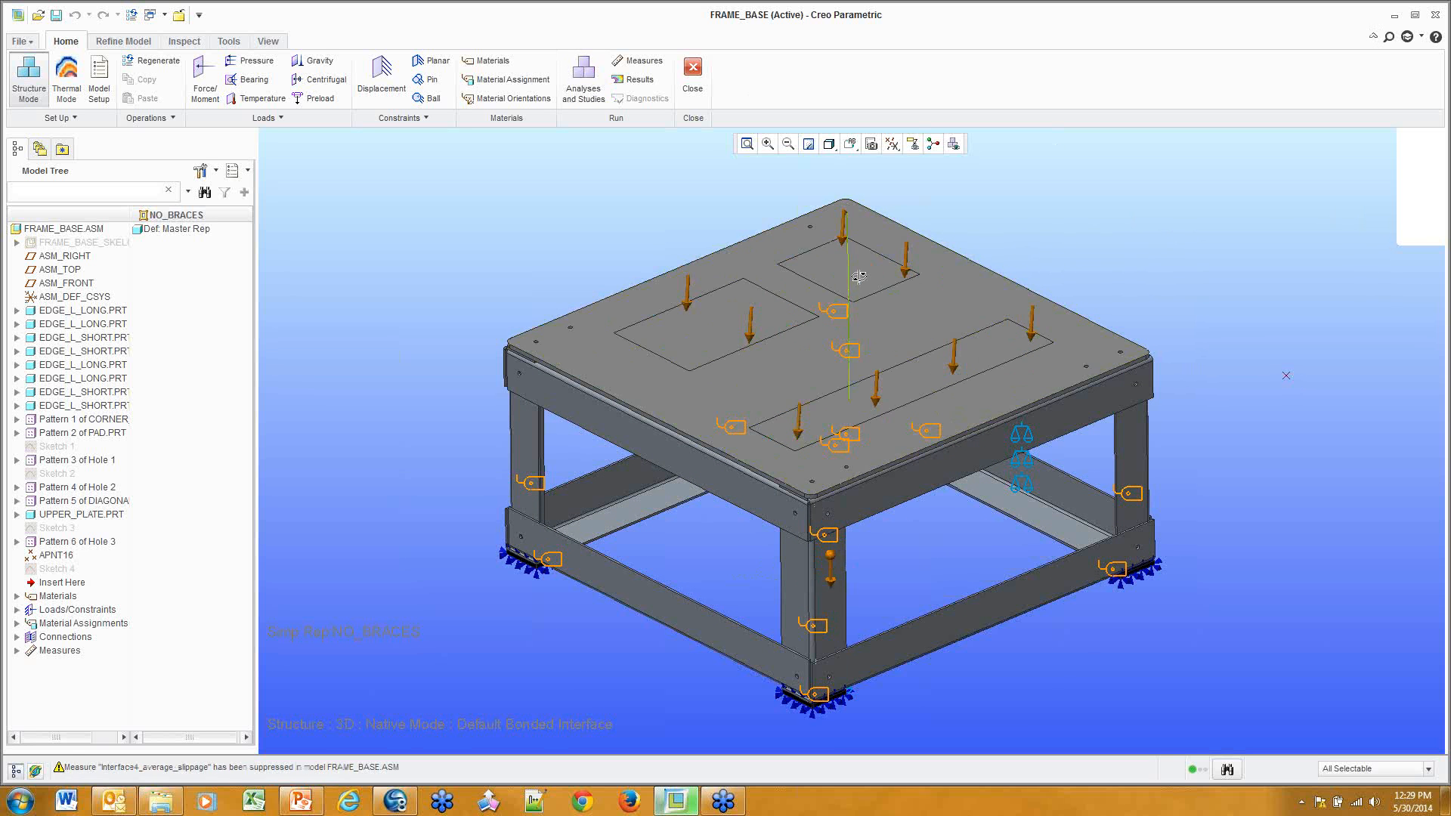
pyautogui.moveTo(835, 274); pyautogui.dragTo(870, 288, button='middle')
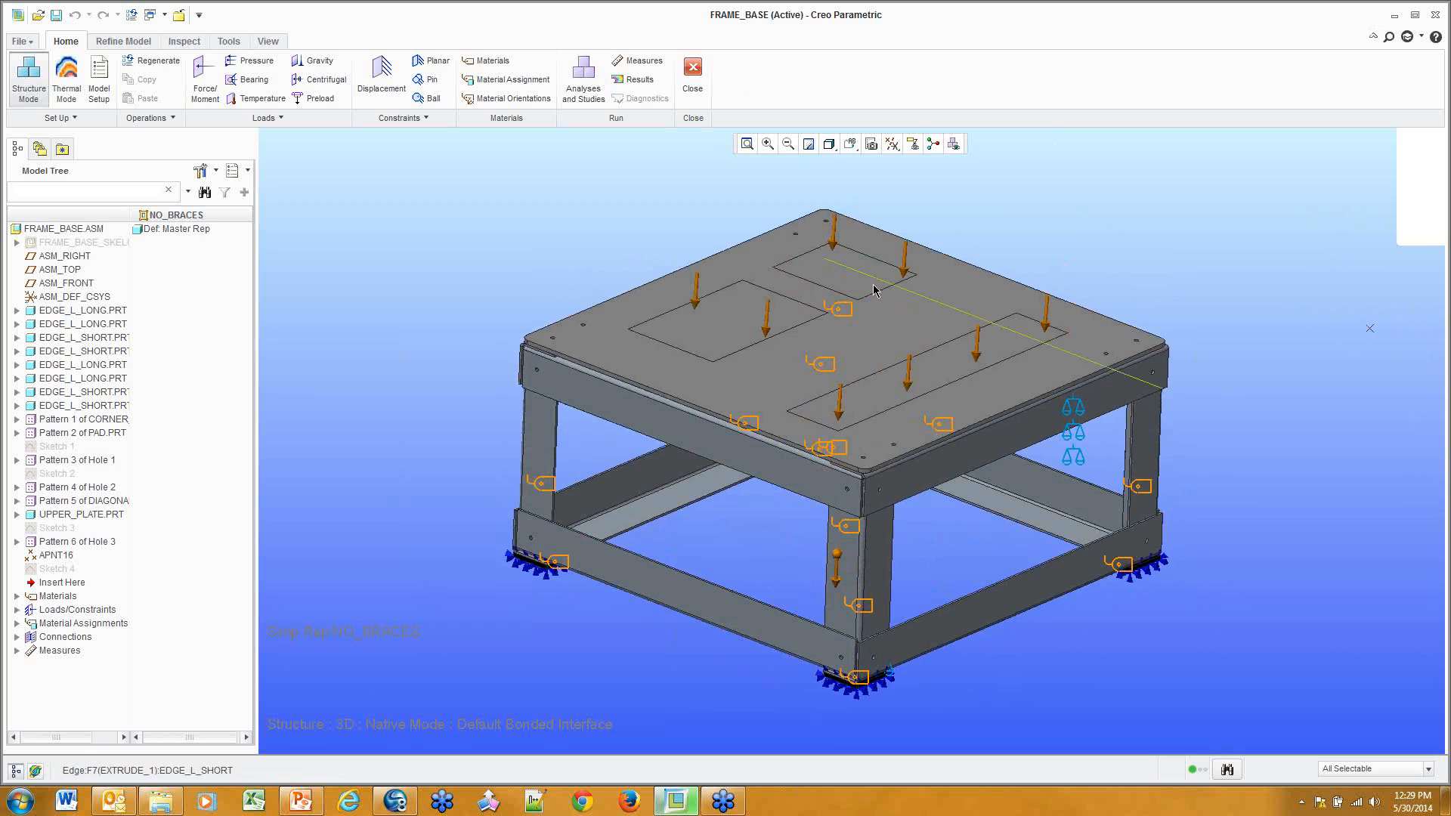
# Review the frame's list of analyses and design studies, and open the Modal_for_vibration definition for editing
pyautogui.click(589, 71)
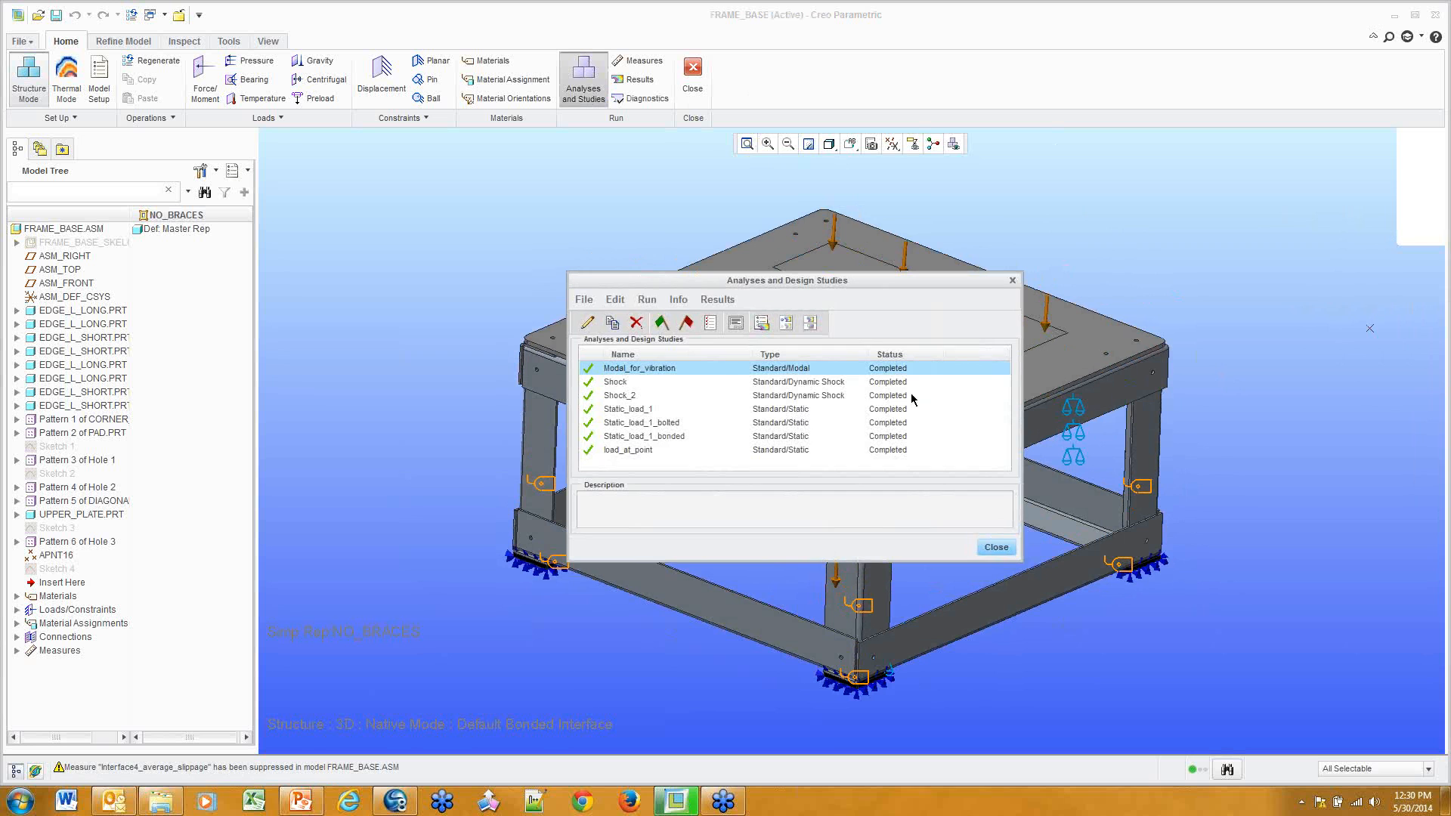
pyautogui.click(632, 384)
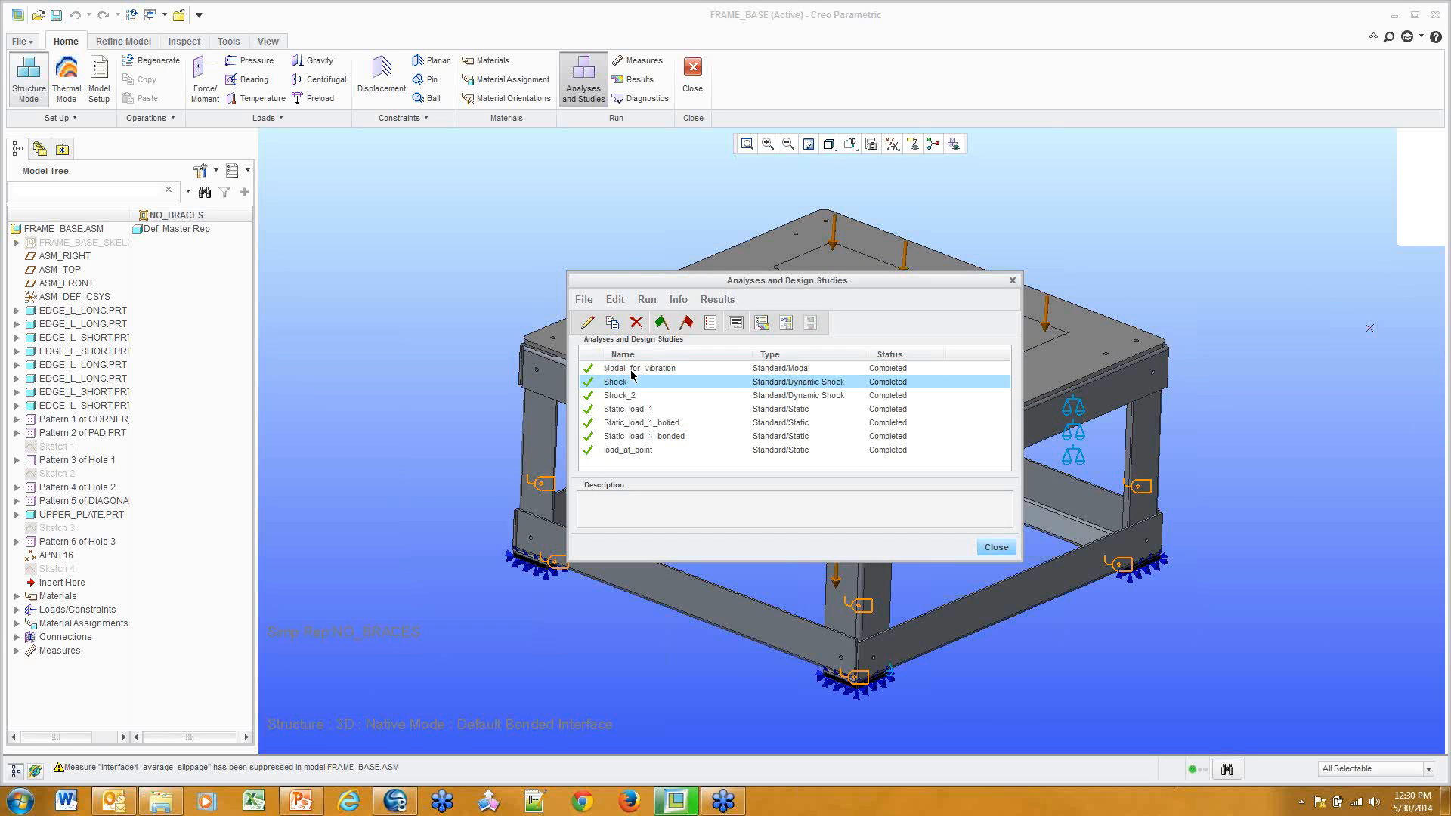
pyautogui.click(637, 409)
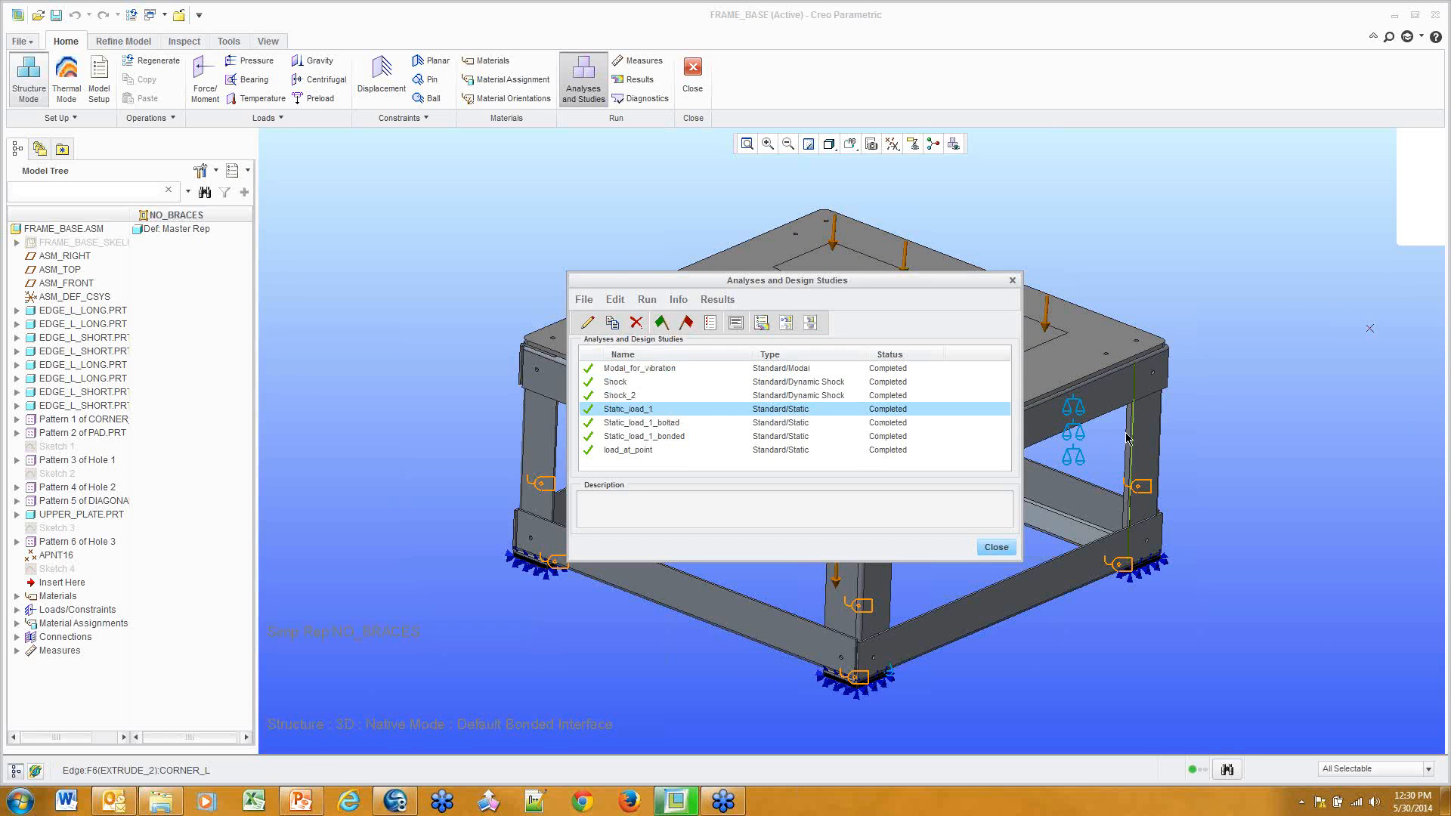
pyautogui.moveTo(924, 285); pyautogui.dragTo(688, 207)
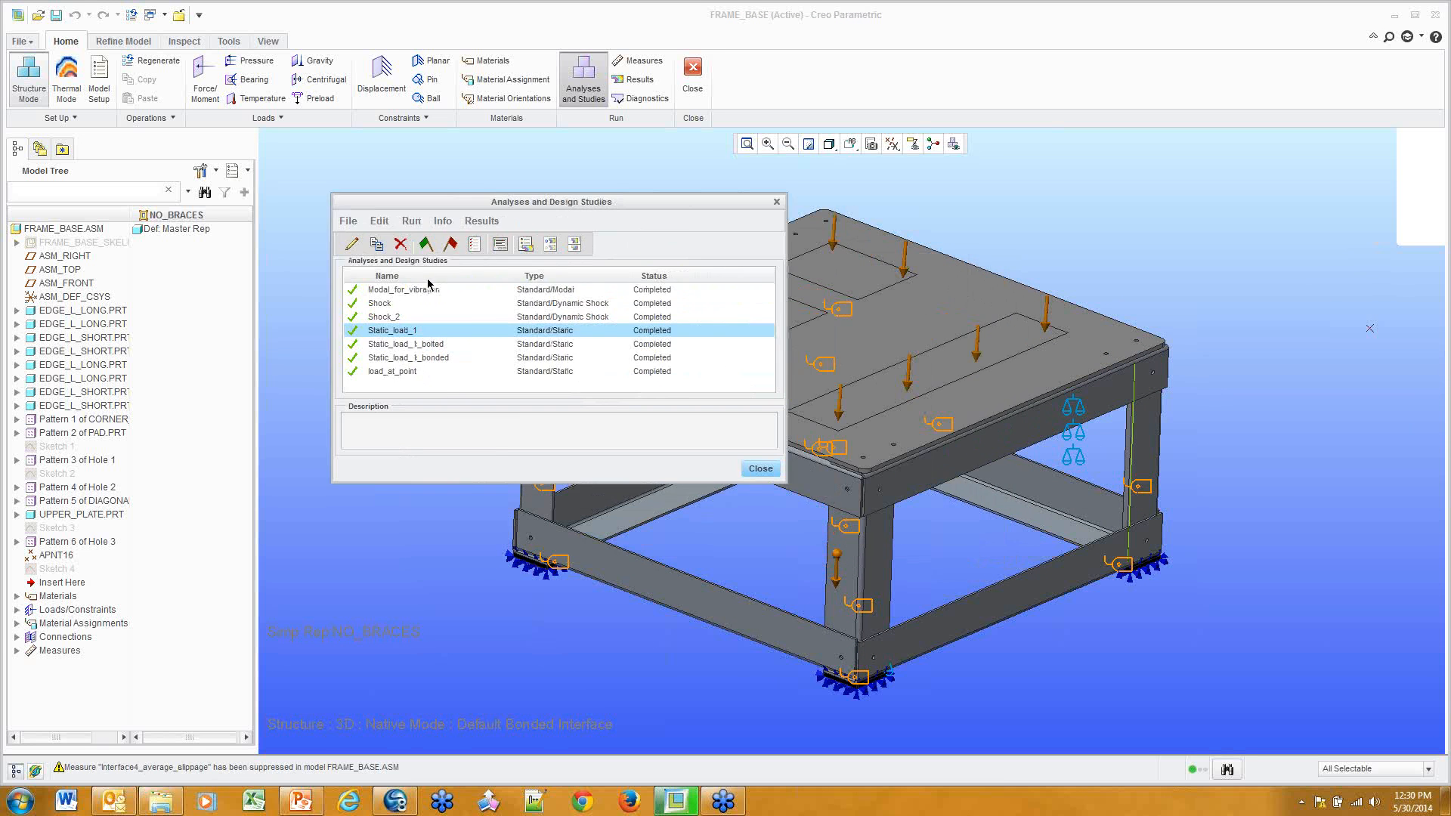
pyautogui.click(397, 291)
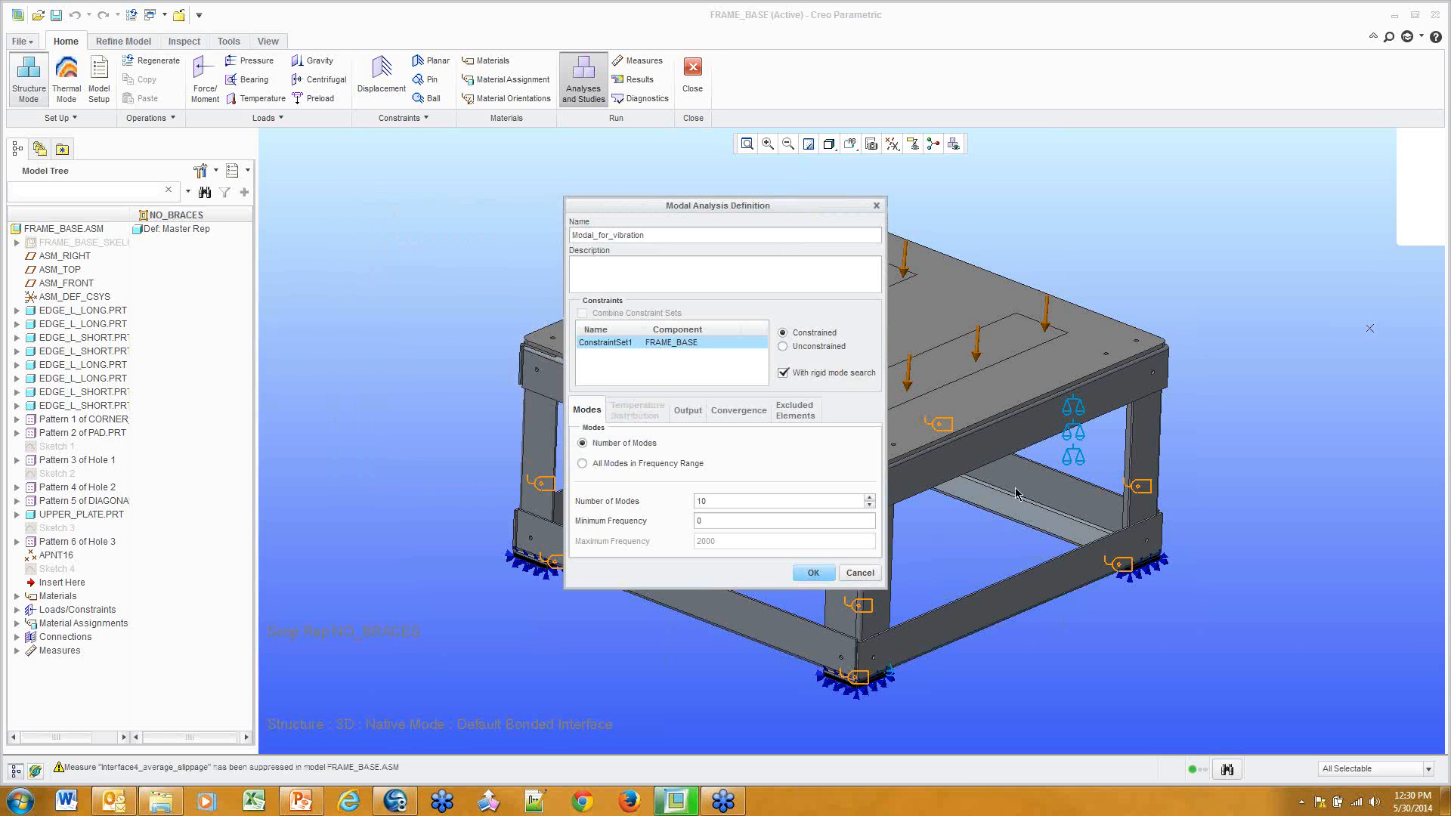
pyautogui.moveTo(783, 207); pyautogui.dragTo(391, 131)
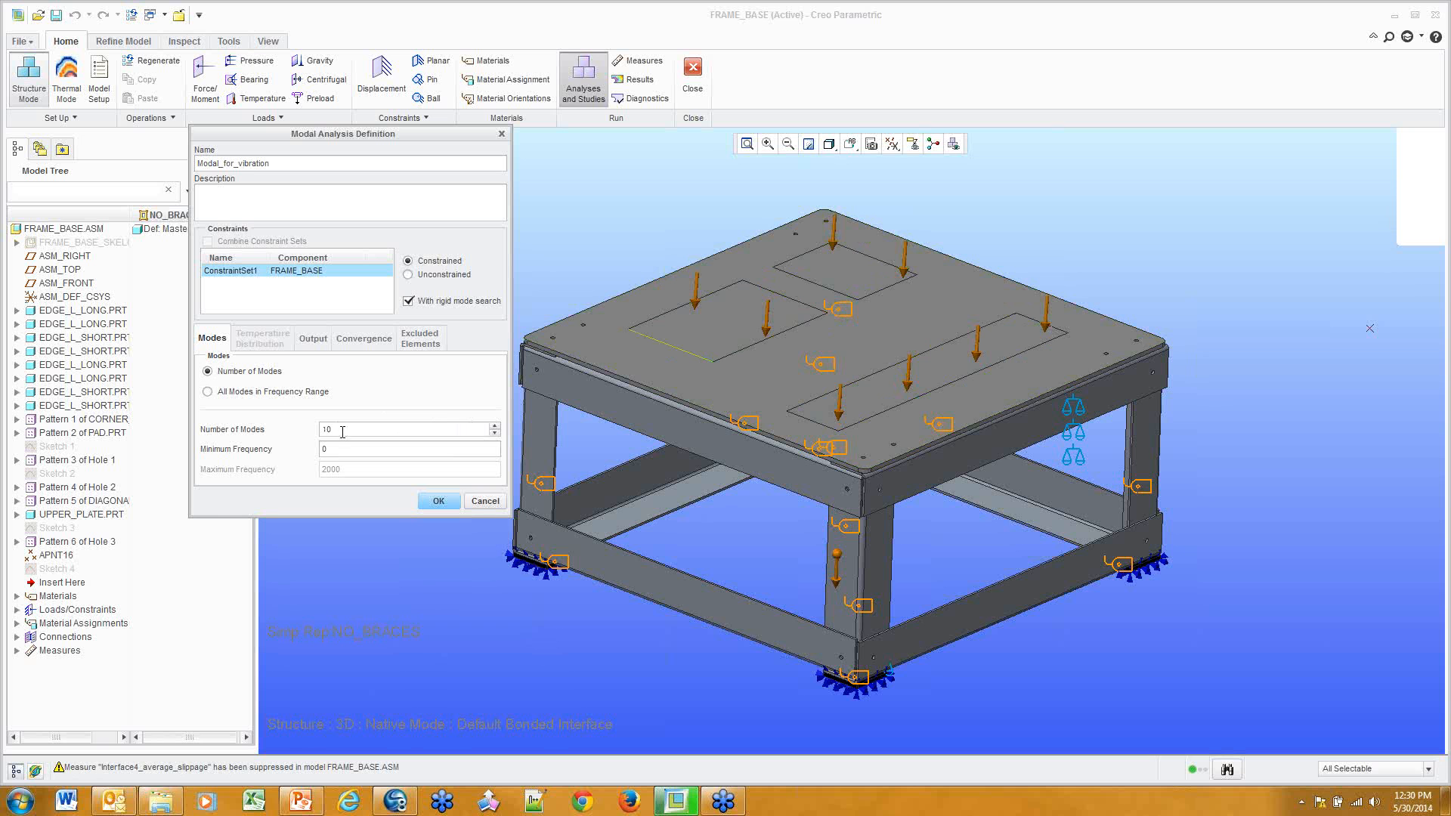
# Switch the modal analysis to all modes in a frequency range, with minimum frequency 35 and maximum 10000
pyautogui.moveTo(342, 432); pyautogui.dragTo(222, 421)
pyautogui.press('Tab')
pyautogui.write('35')
pyautogui.click(207, 392)
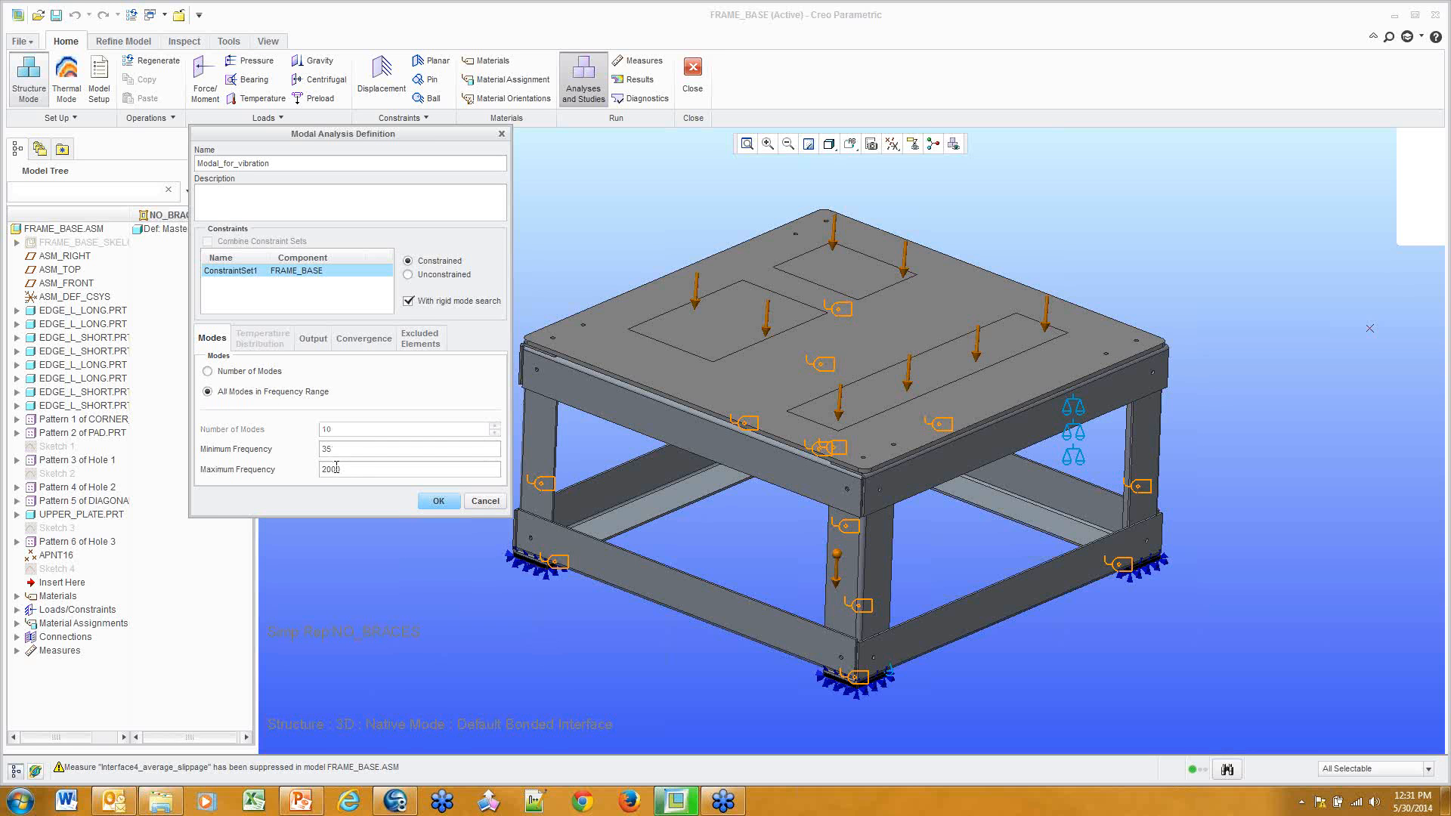
pyautogui.moveTo(343, 468); pyautogui.dragTo(310, 472)
pyautogui.write('10000')
# Switch the modal analysis back to a set number of modes, set the minimum frequency to 0 and accept the definition
pyautogui.click(240, 372)
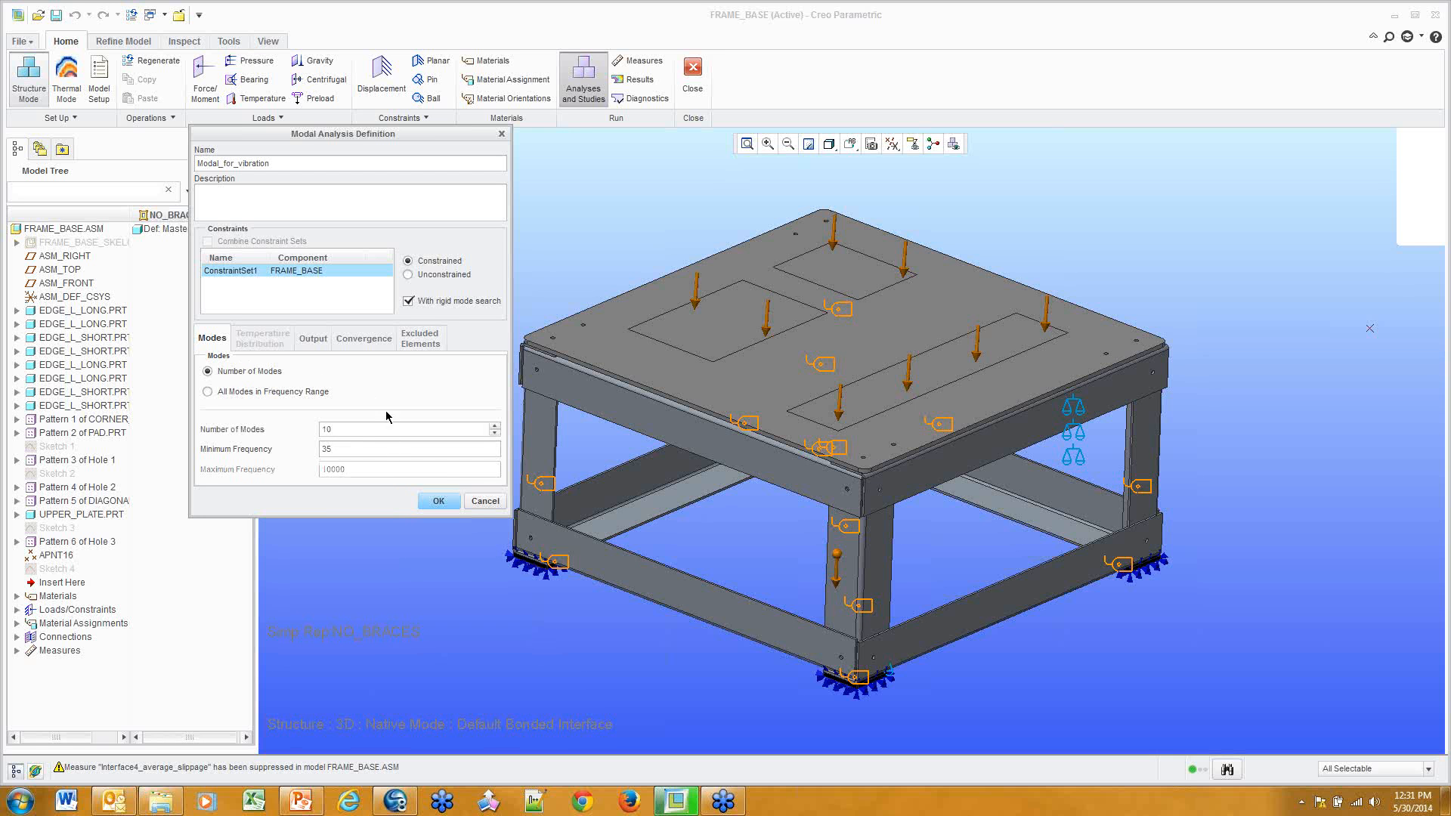
pyautogui.doubleClick(347, 428)
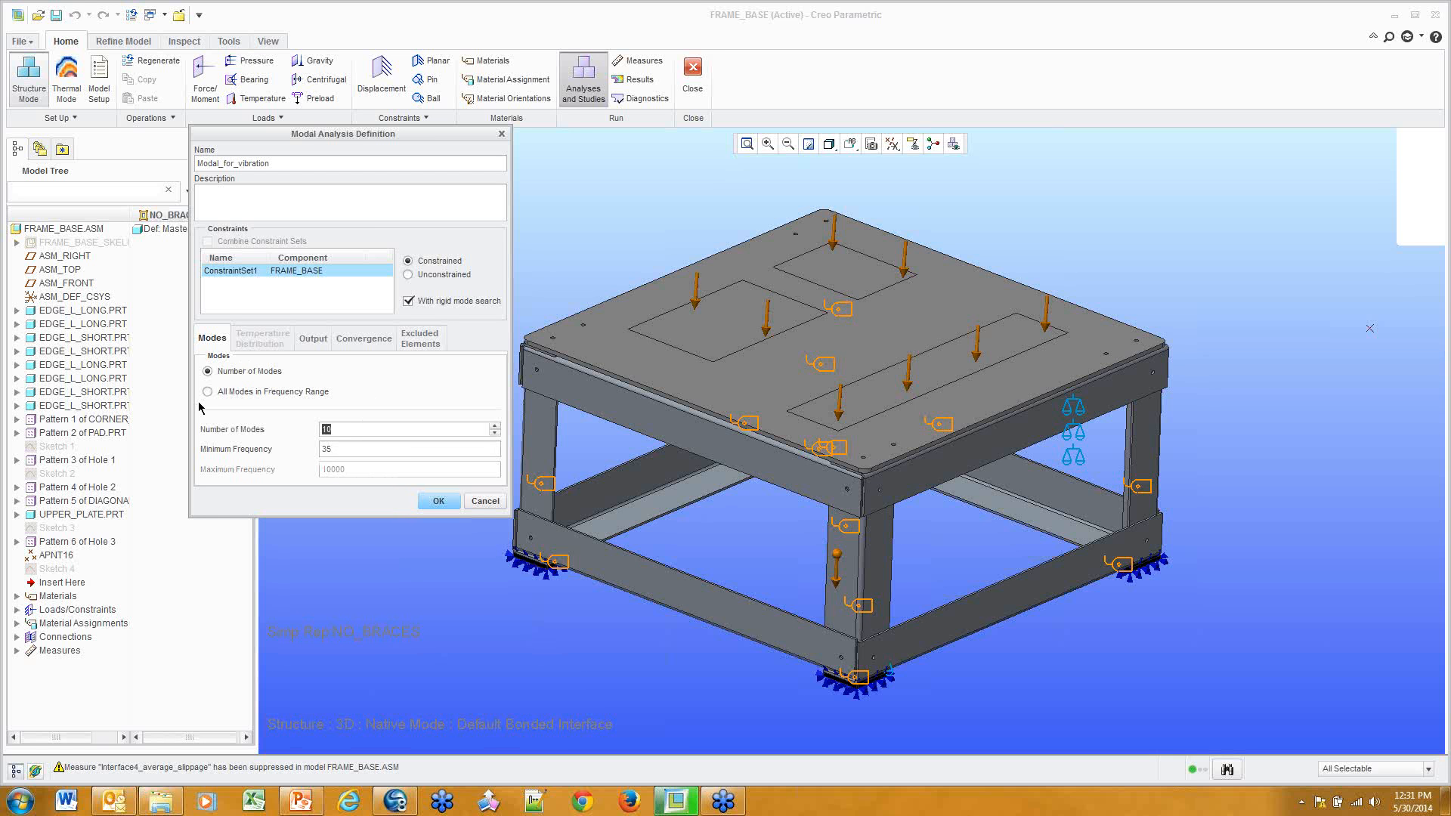
pyautogui.doubleClick(372, 451)
pyautogui.write('0')
pyautogui.click(438, 502)
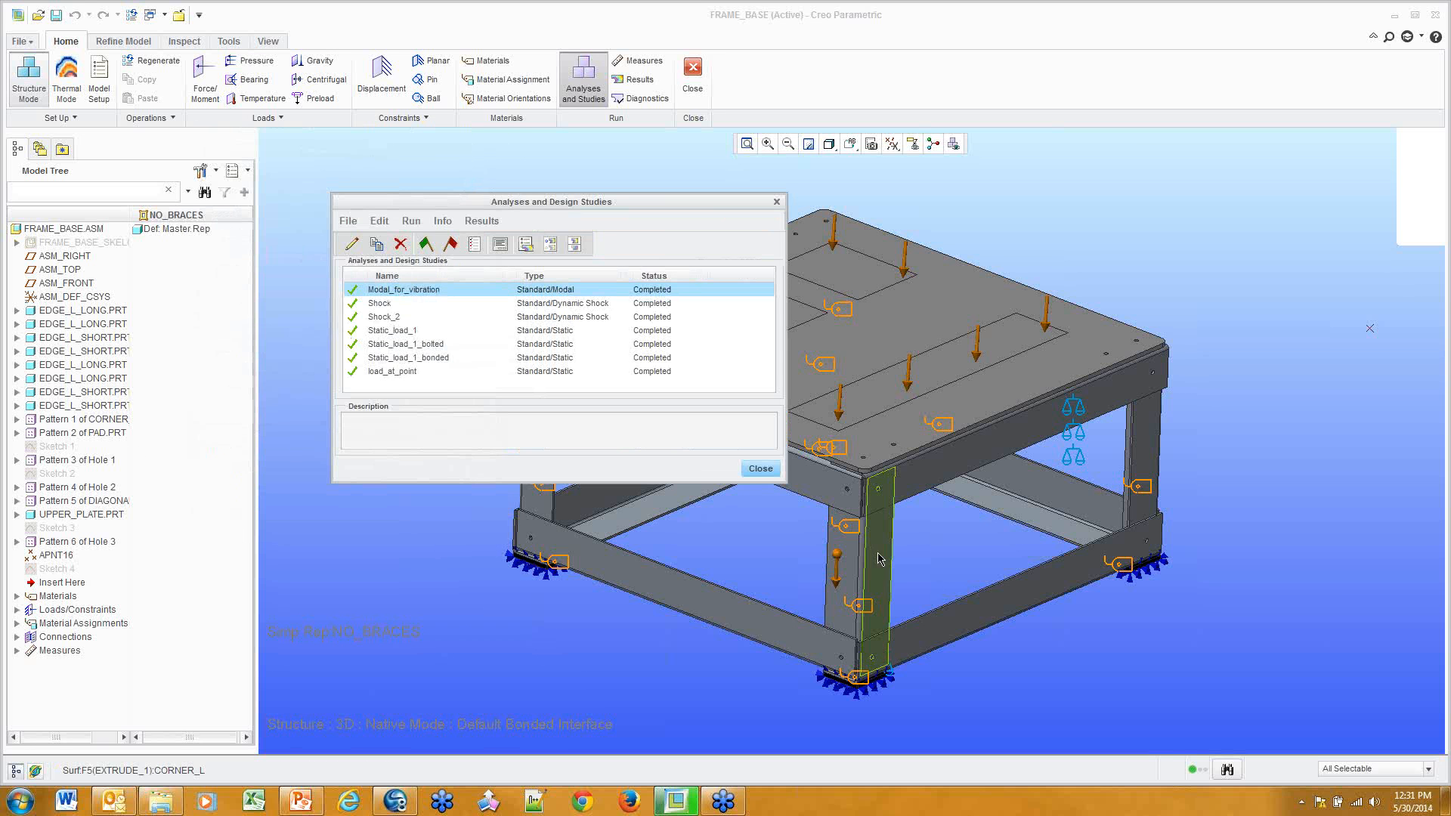
# Start a result window for Modal_for_vibration, enlarge the mode list and include only Mode 1
pyautogui.click(526, 244)
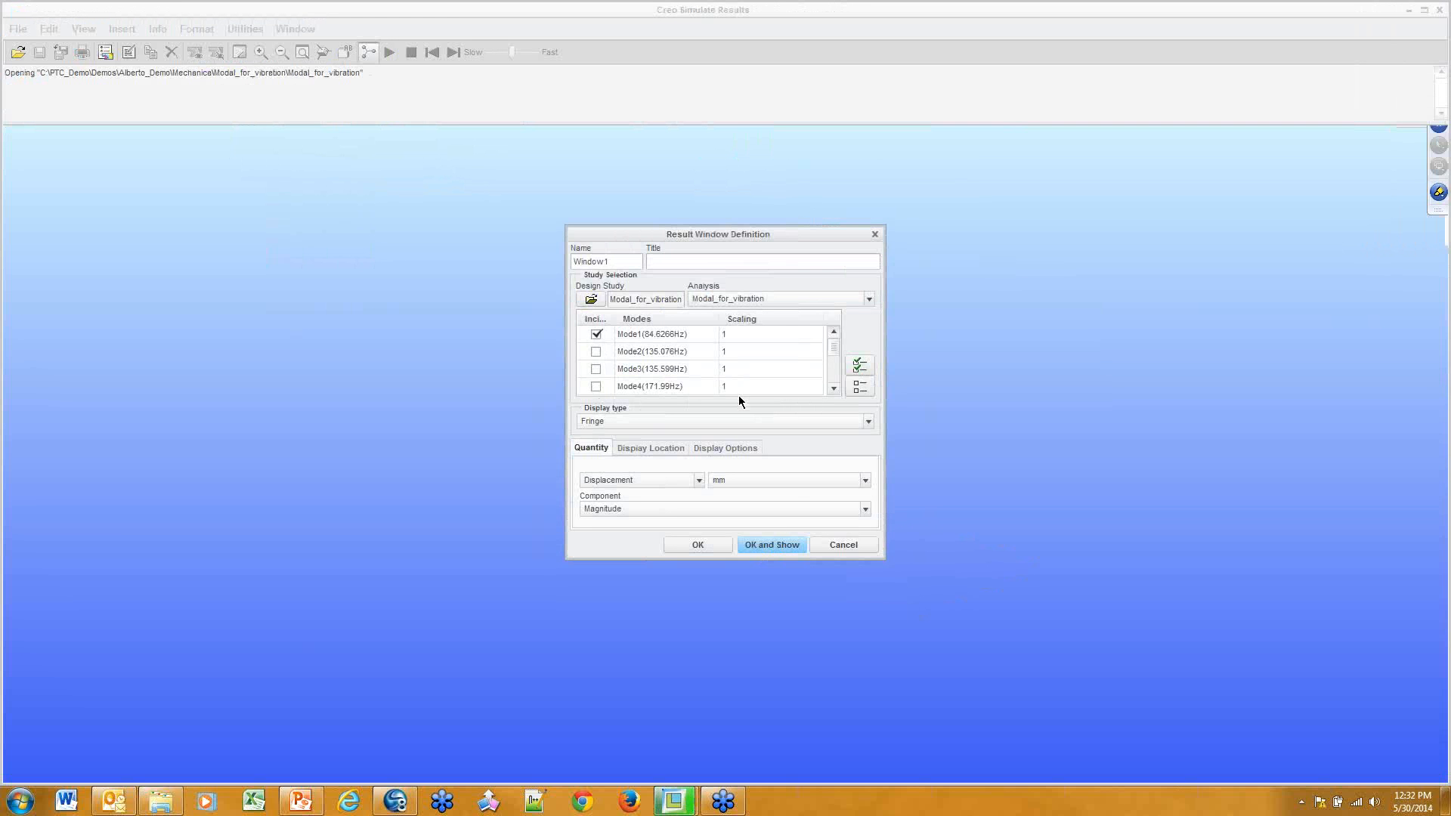
pyautogui.moveTo(850, 561); pyautogui.dragTo(850, 729)
pyautogui.moveTo(795, 239); pyautogui.dragTo(789, 198)
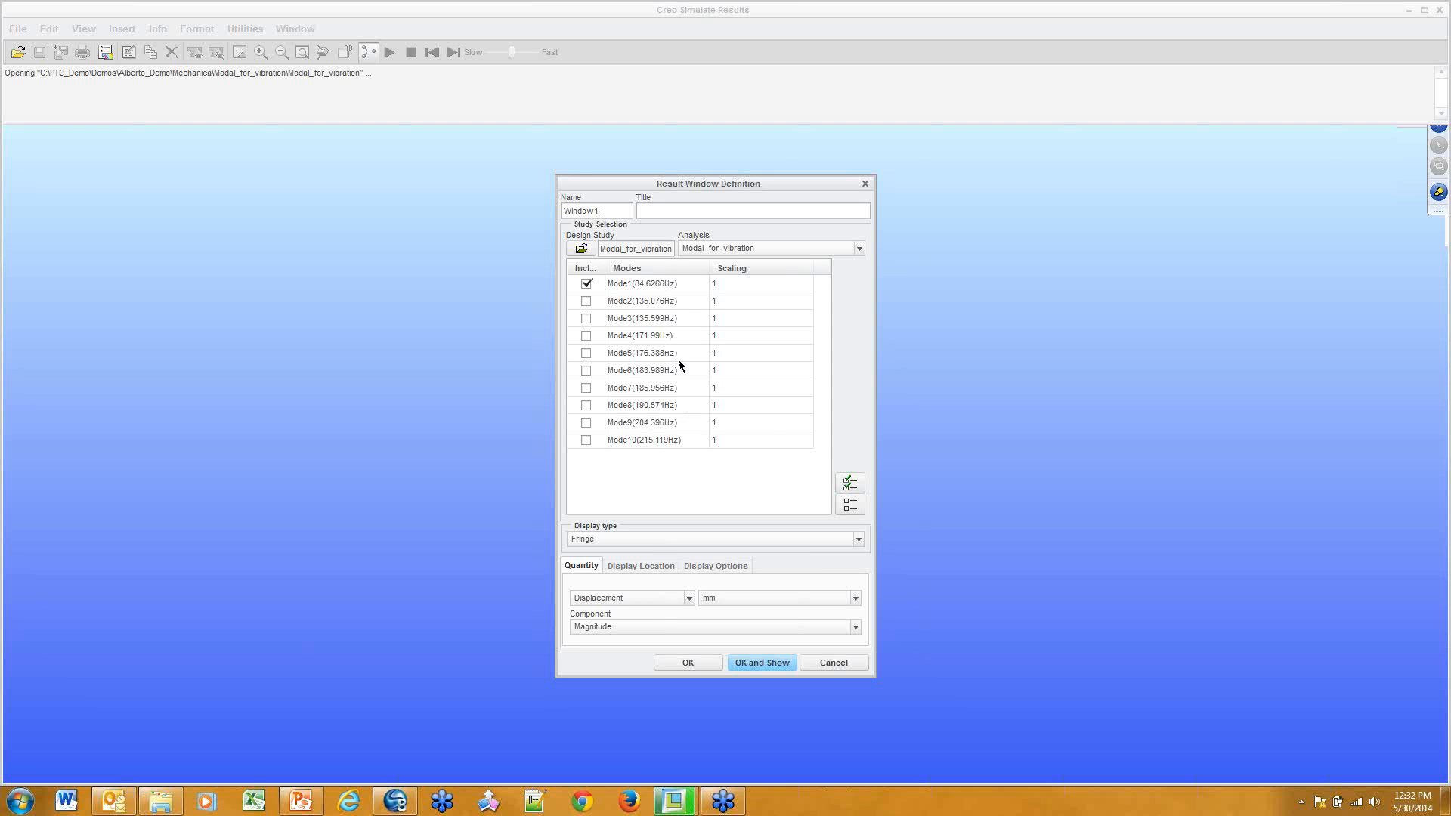
pyautogui.click(854, 484)
pyautogui.click(856, 504)
pyautogui.click(586, 284)
# Set the fringe display to a deformed shape with continuous tone and 5% scaling
pyautogui.click(715, 566)
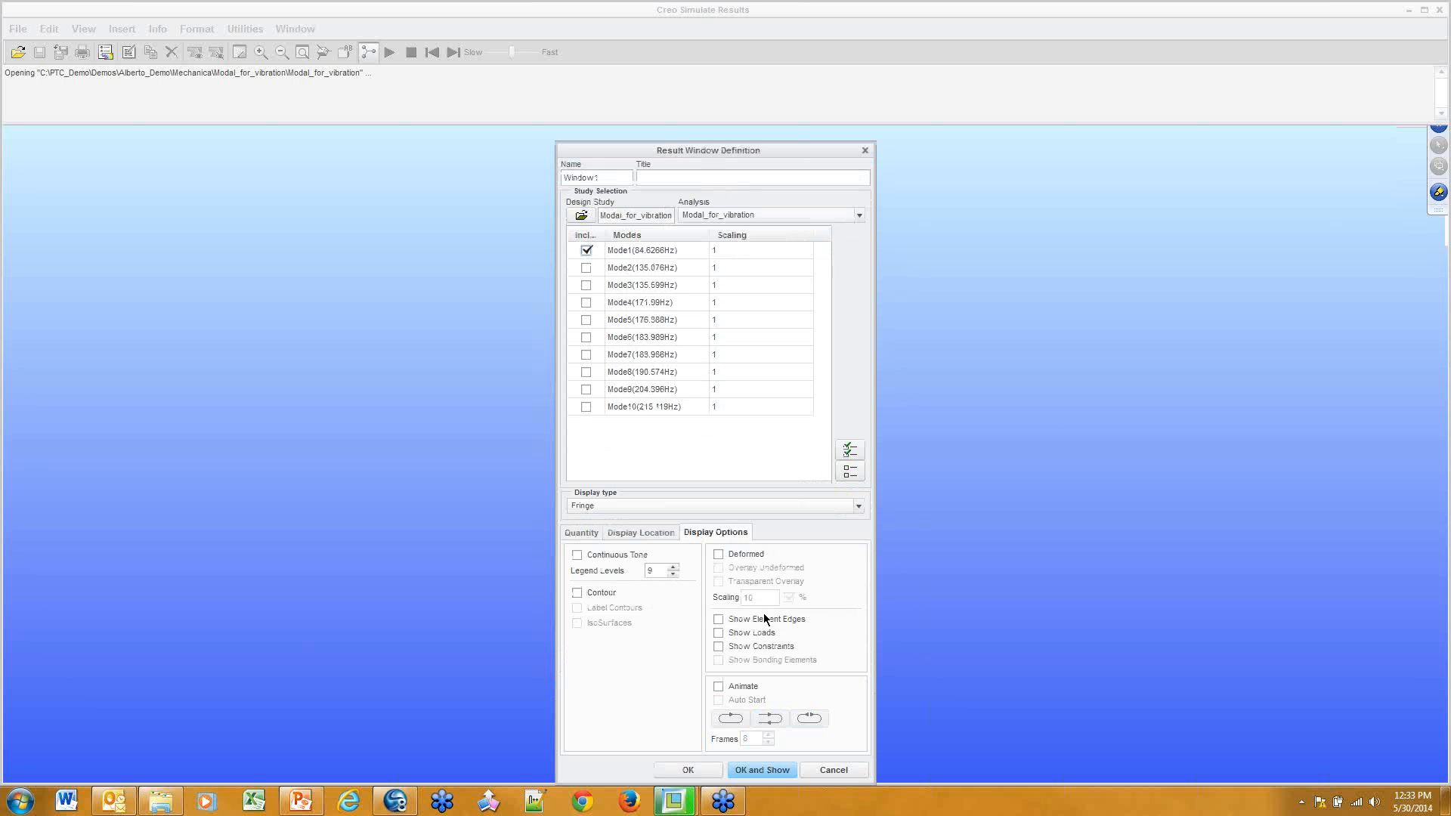
pyautogui.click(719, 555)
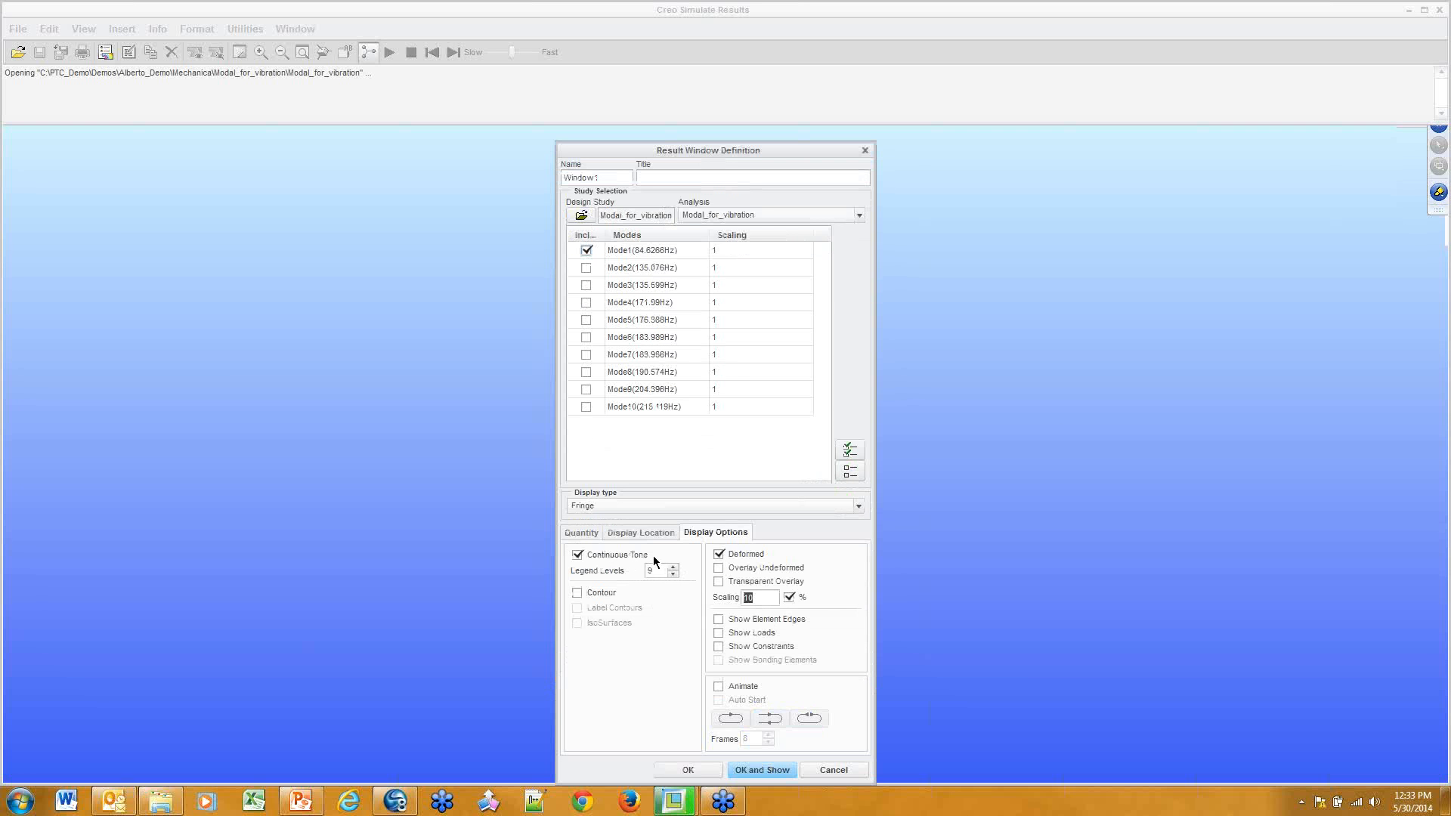
pyautogui.write('5')
pyautogui.moveTo(768, 150); pyautogui.dragTo(757, 83)
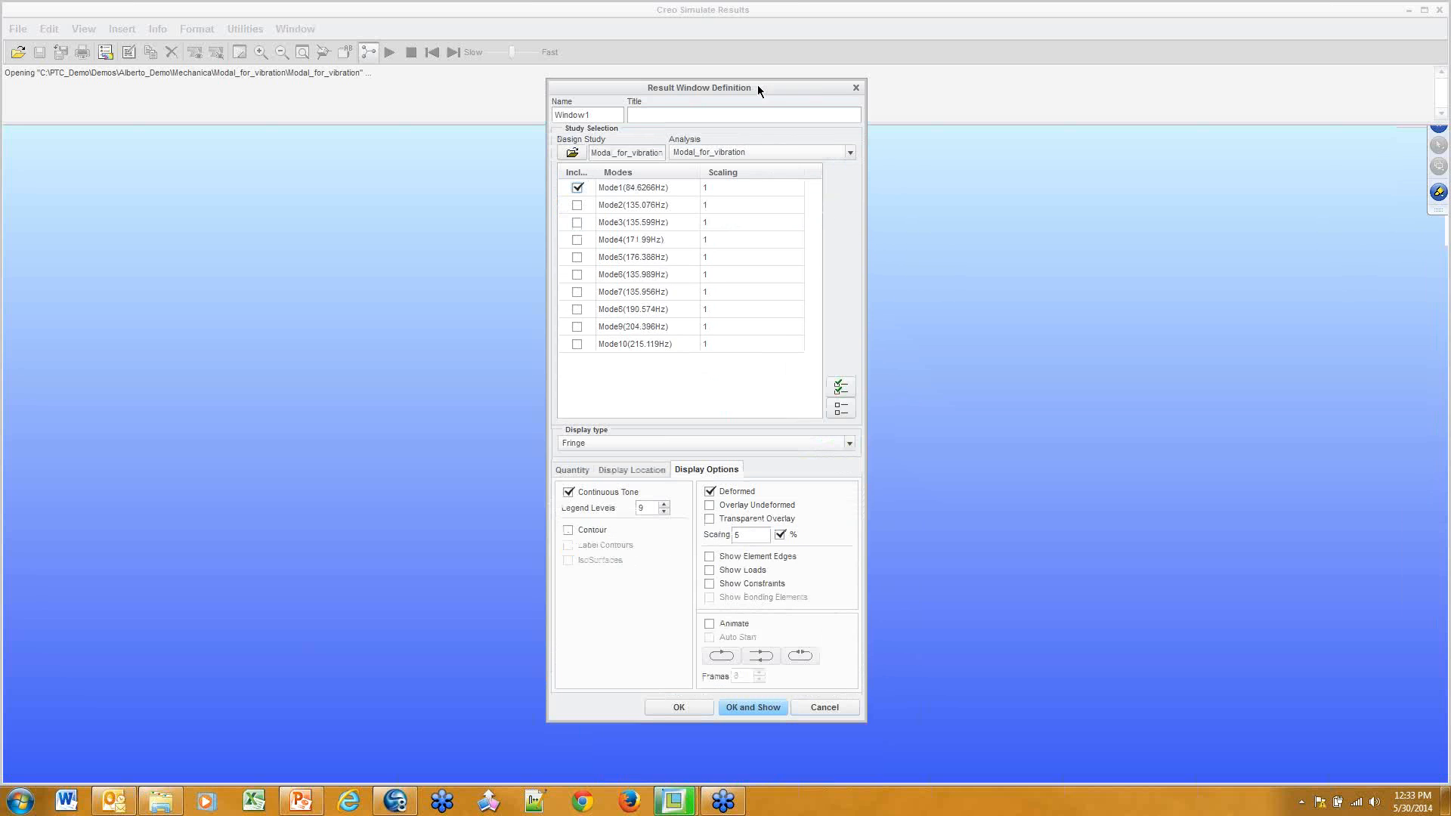
# Enable an auto-starting animation with 12 frames, set the legend levels to 10 and show the result
pyautogui.click(738, 620)
pyautogui.click(759, 666)
pyautogui.click(759, 666)
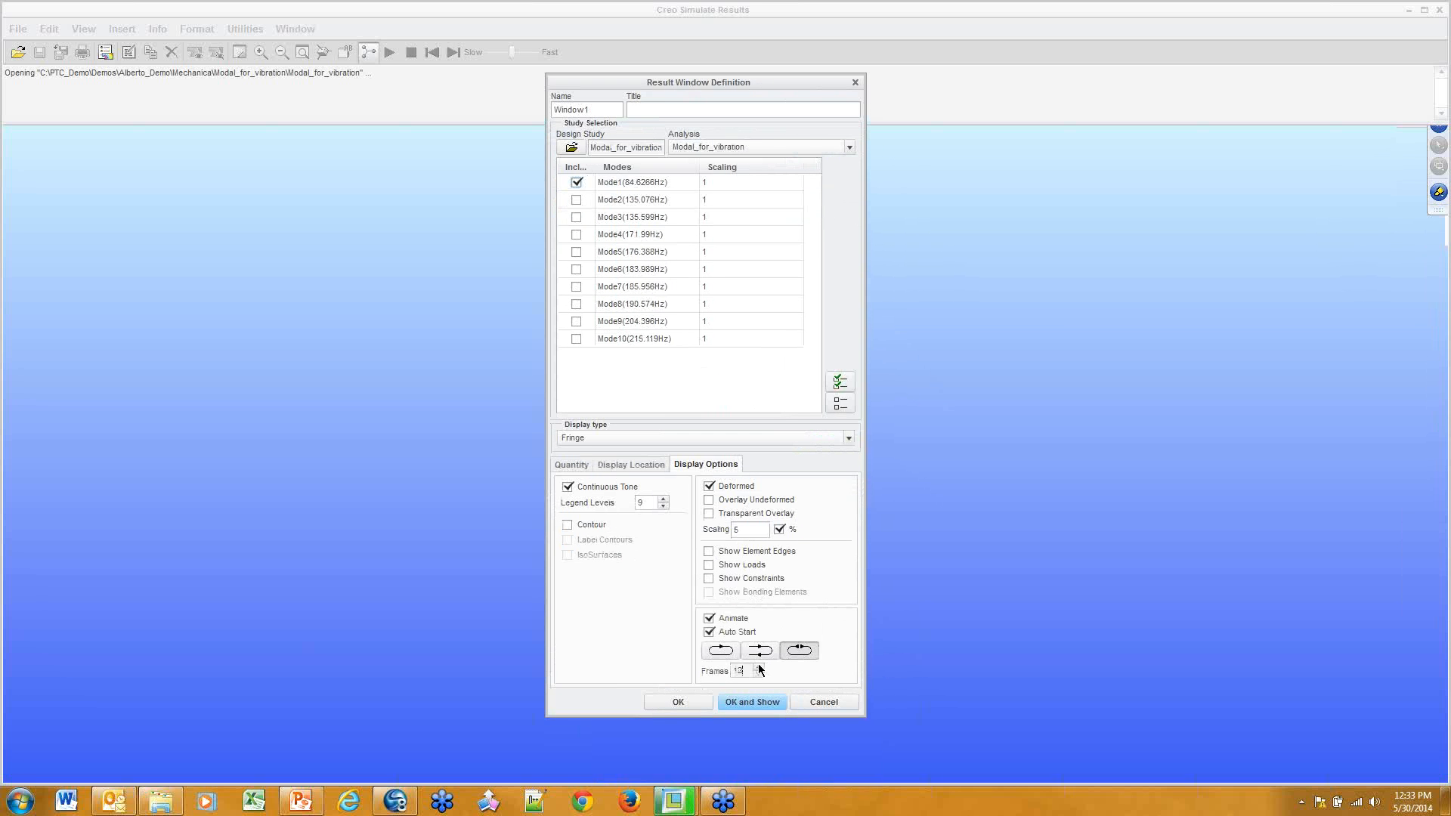
pyautogui.click(759, 666)
pyautogui.click(759, 666)
pyautogui.moveTo(642, 503); pyautogui.dragTo(593, 502)
pyautogui.write('10')
pyautogui.click(760, 703)
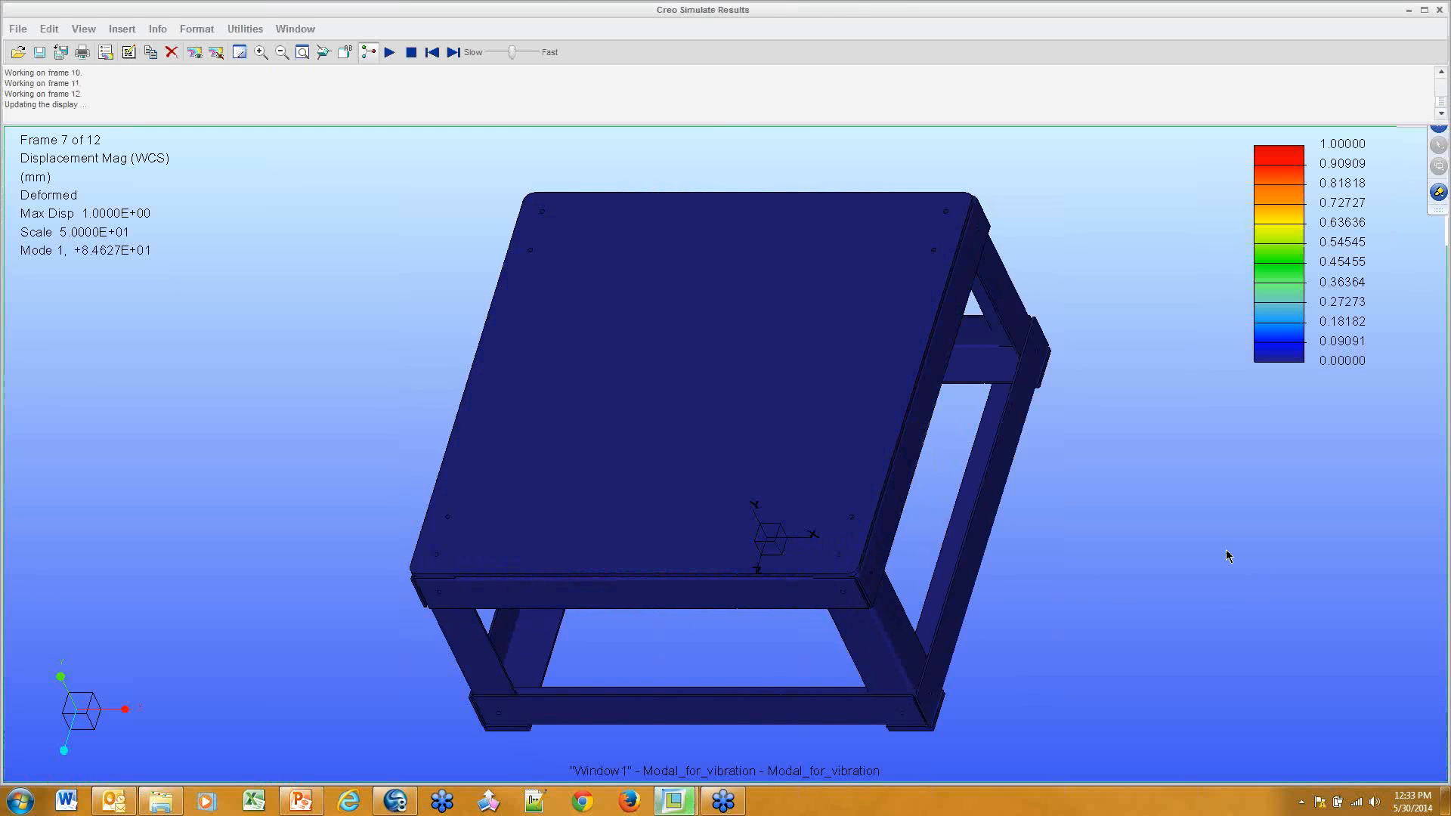
# Examine the animated Mode 1 displacement of the frame, then close the results without saving the result window
pyautogui.moveTo(762, 352)
pyautogui.mouseDown(button='middle')
pyautogui.moveTo(776, 291)
pyautogui.moveTo(715, 292)
pyautogui.moveTo(681, 387)
pyautogui.mouseUp(button='middle')
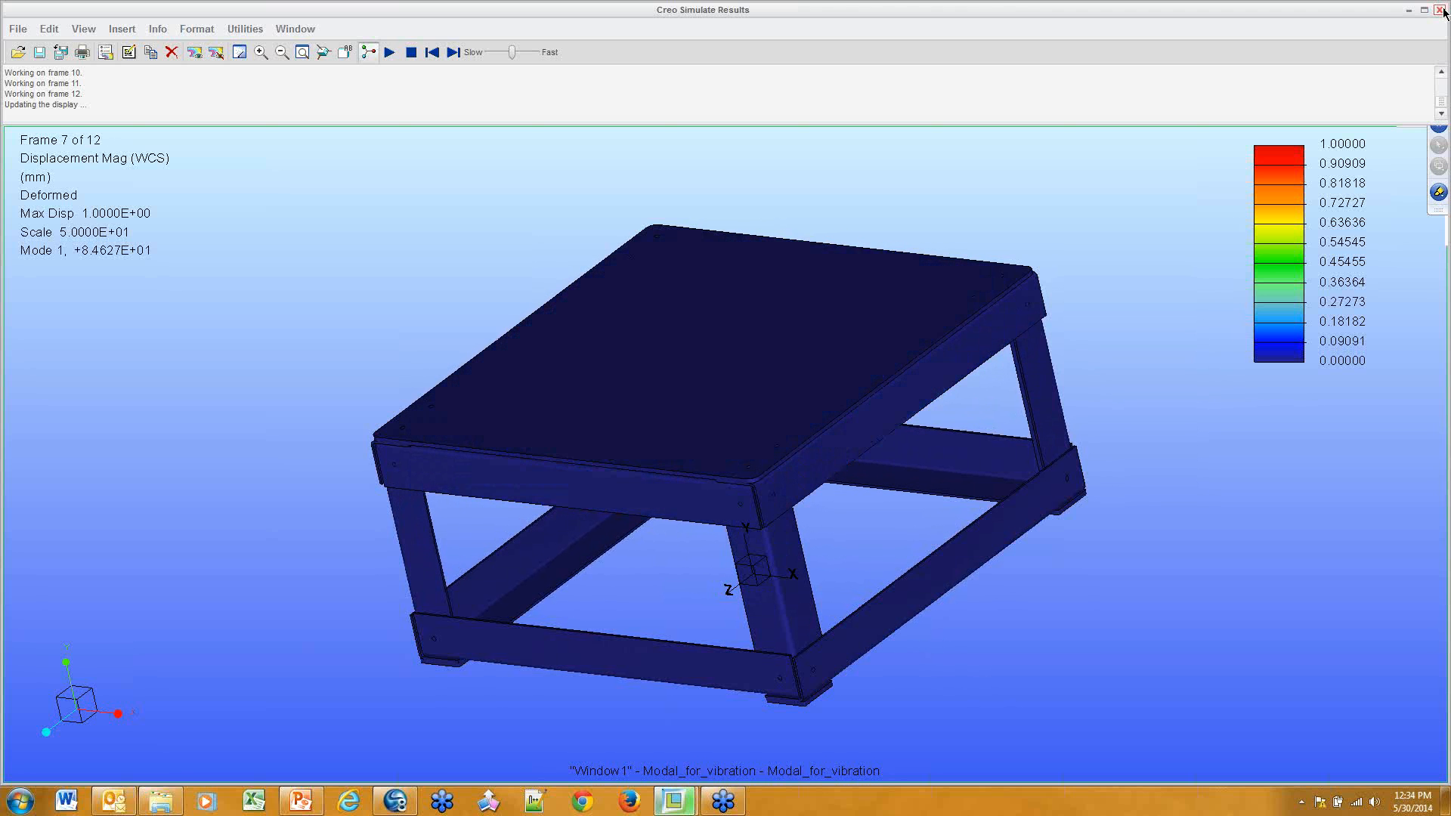
pyautogui.click(1440, 9)
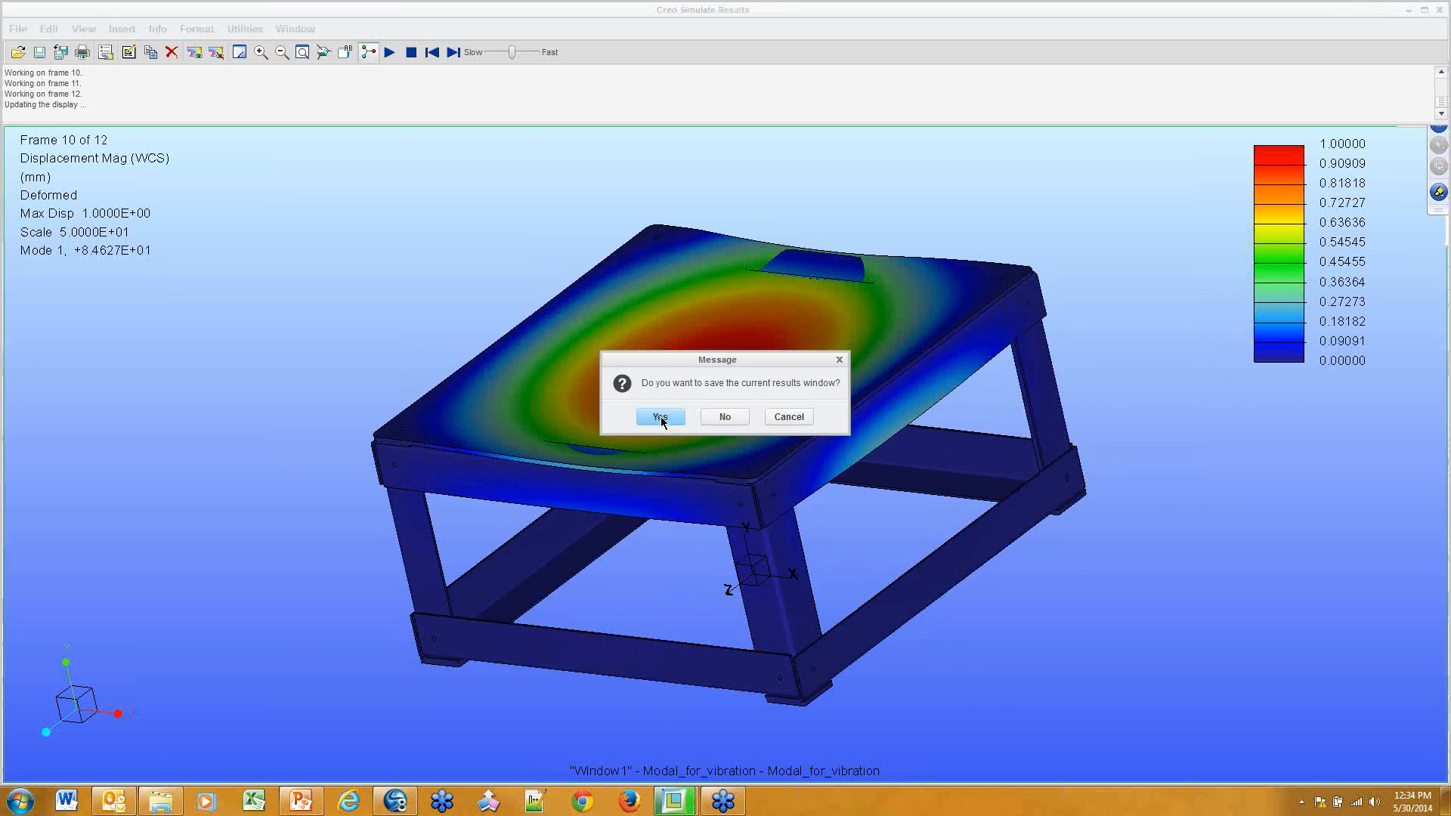
pyautogui.click(727, 420)
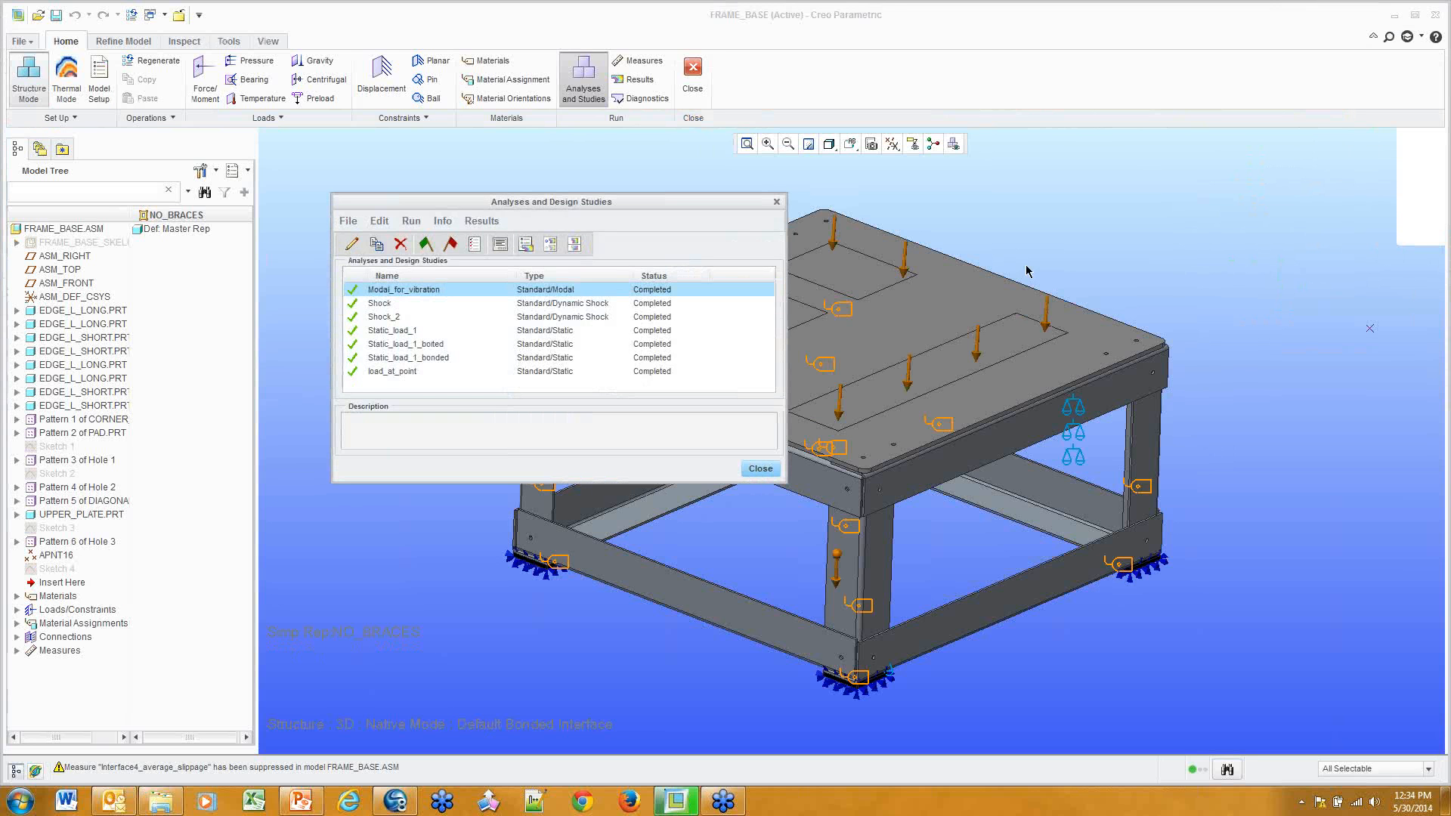
# Close the list of analyses and design studies and exit the simulation environment back to the frame assembly
pyautogui.click(777, 203)
pyautogui.scroll(-2, 993, 350)
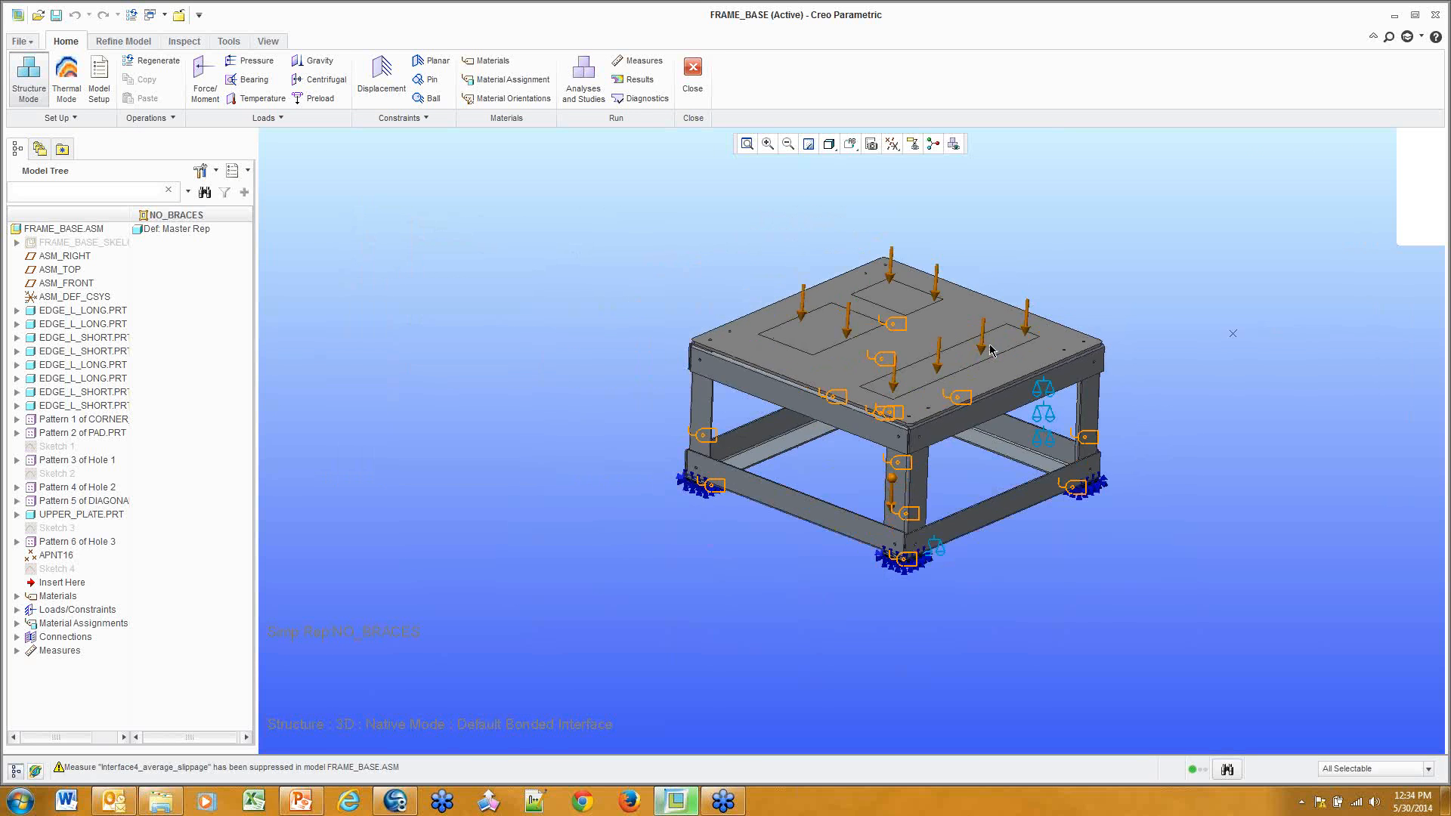
pyautogui.click(692, 72)
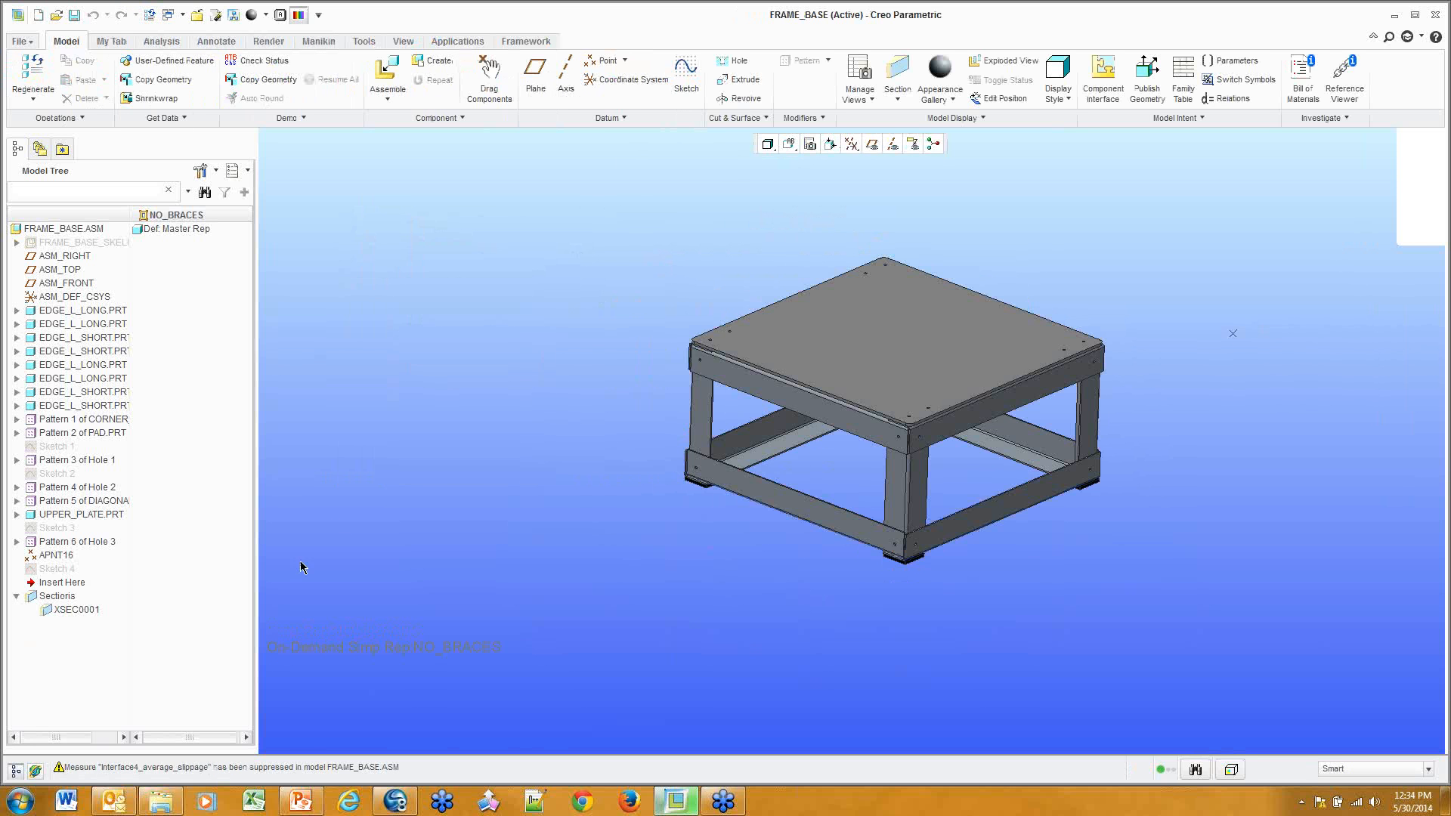
# Orient the frame to the FRONT view and open datum point APNT16 for redefinition
pyautogui.click(788, 145)
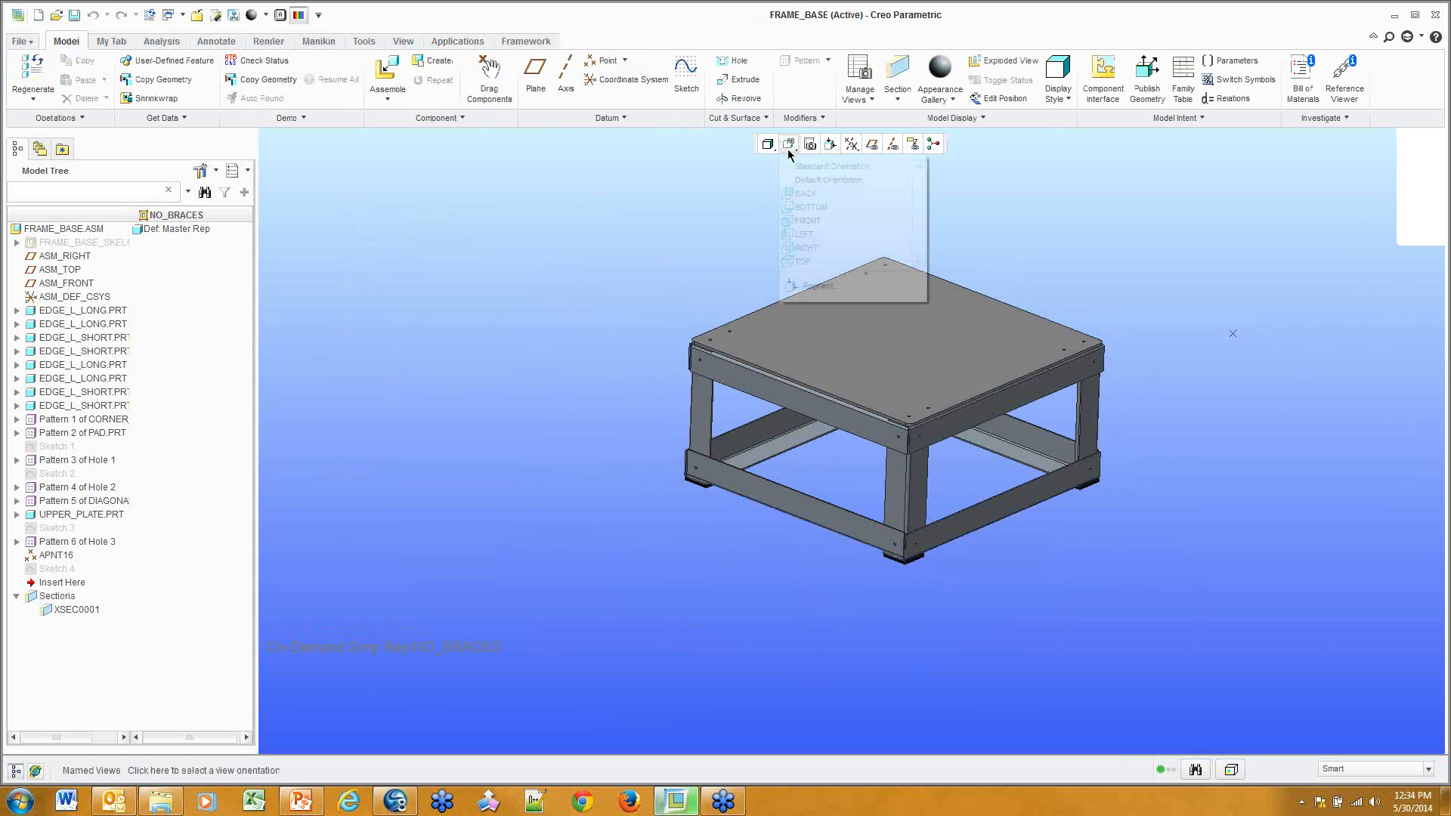
pyautogui.click(818, 222)
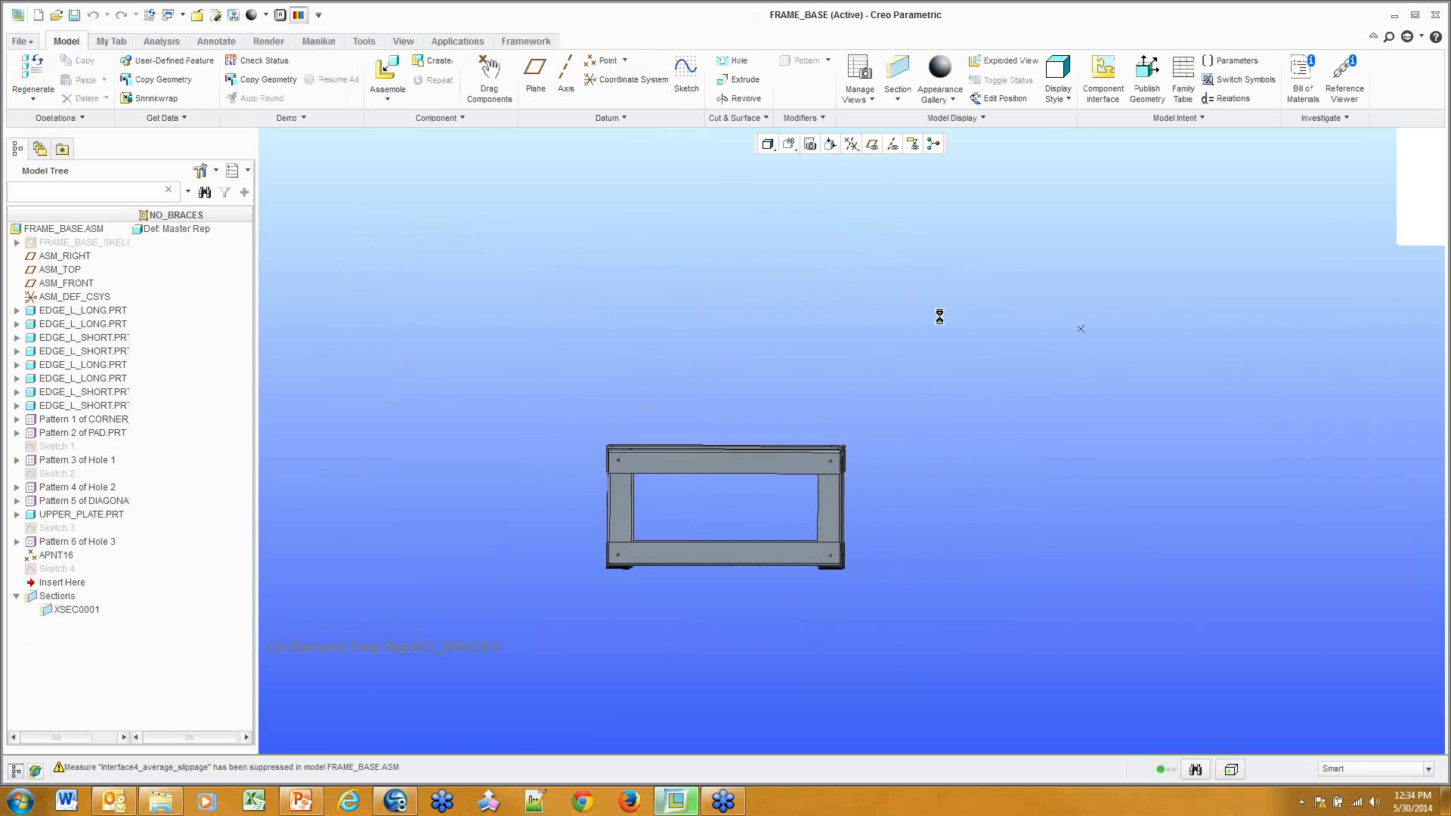
pyautogui.scroll(-3, 968, 452)
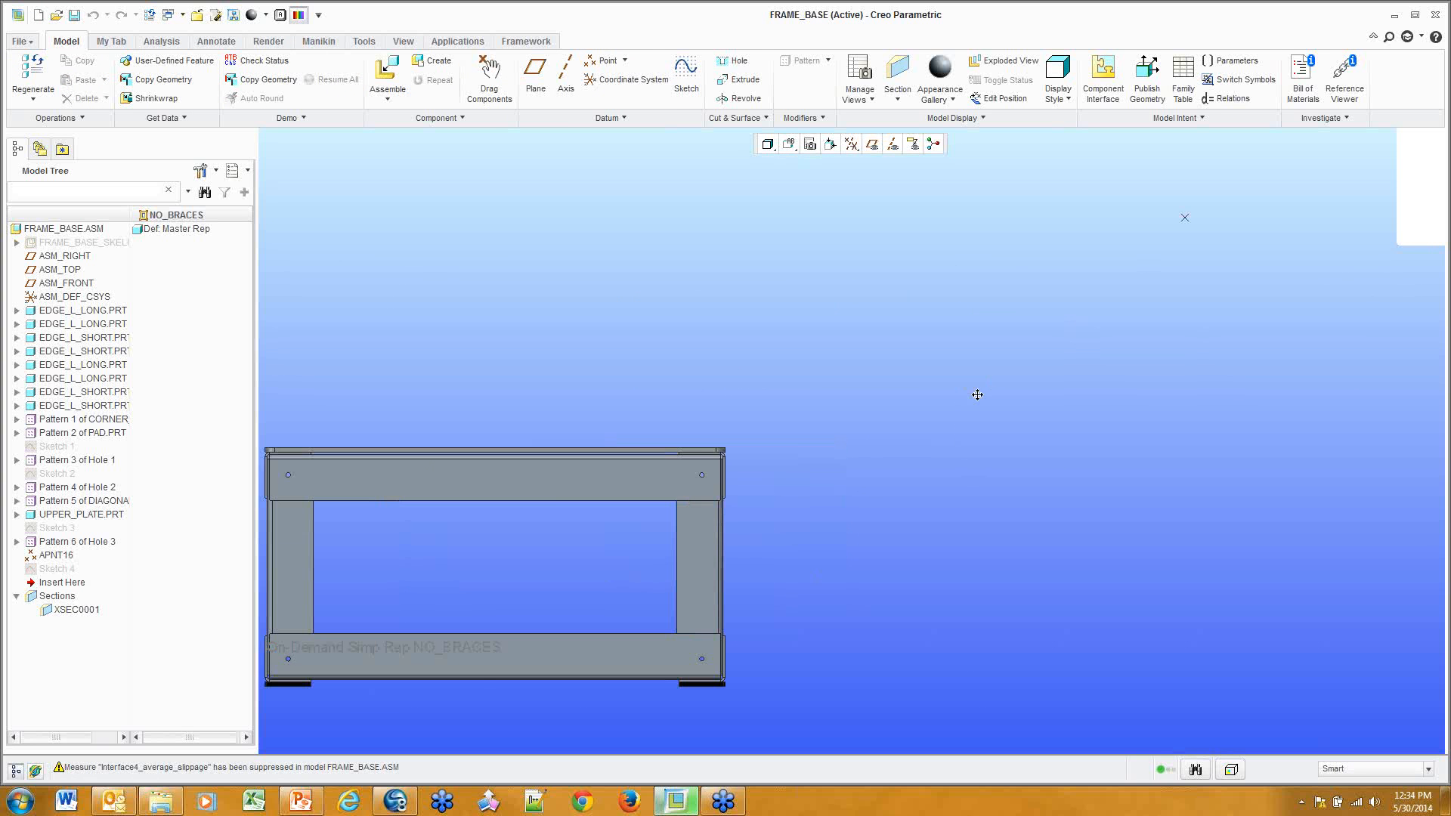
pyautogui.keyDown('shift'); pyautogui.moveTo(977, 395); pyautogui.dragTo(1075, 389, button='middle'); pyautogui.keyUp('shift')
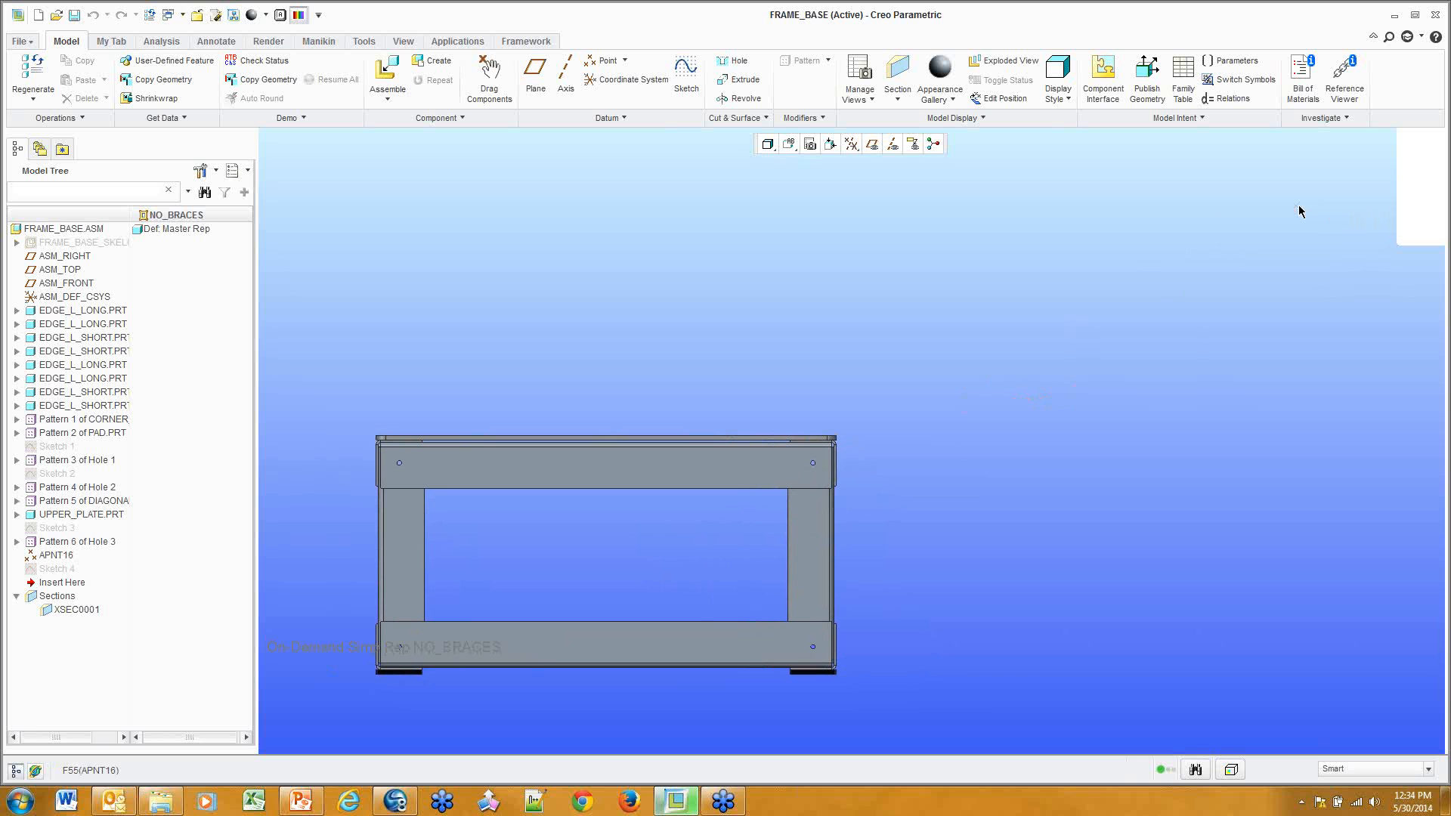
pyautogui.click(1297, 207)
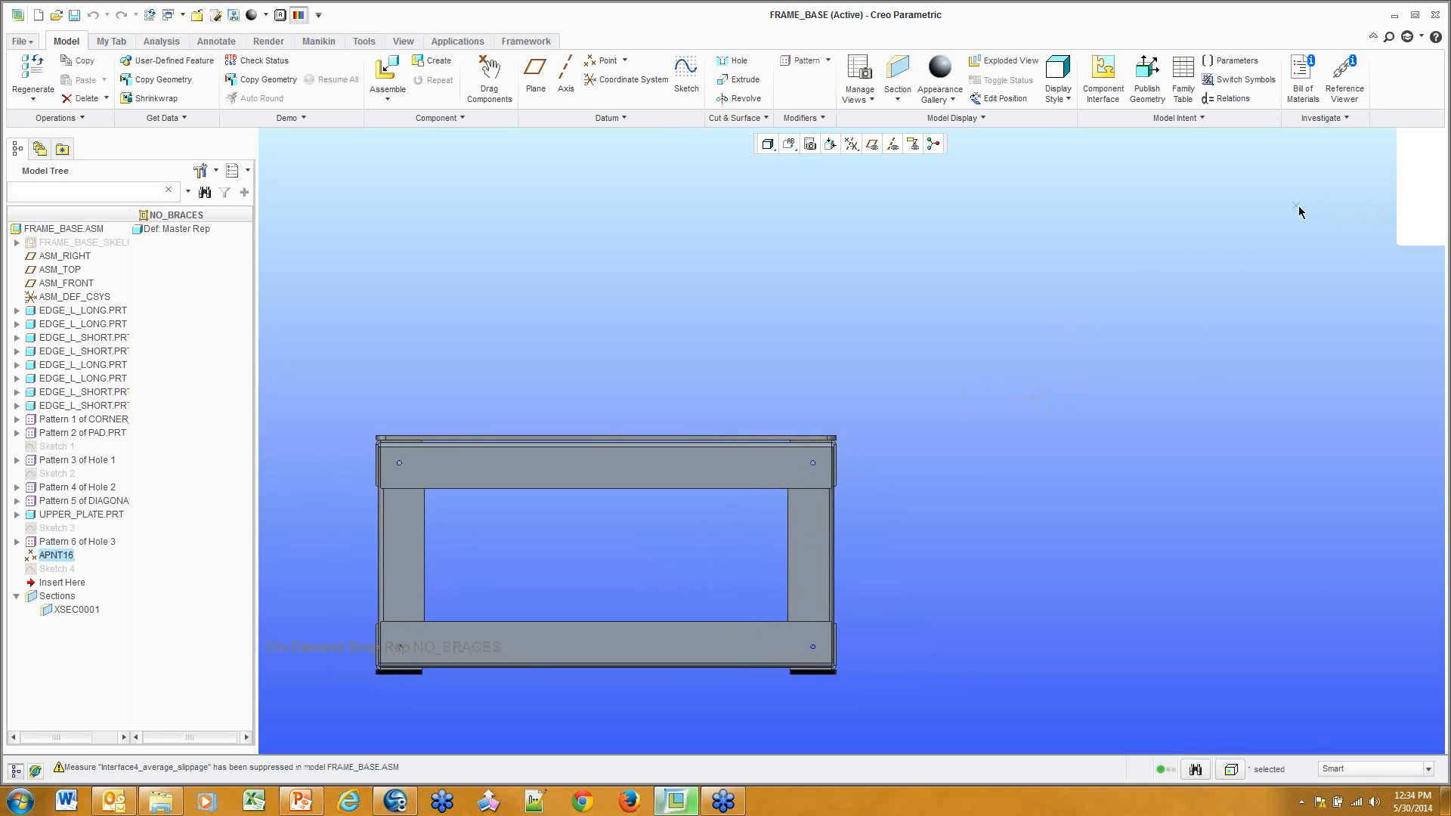
pyautogui.rightClick(1300, 216)
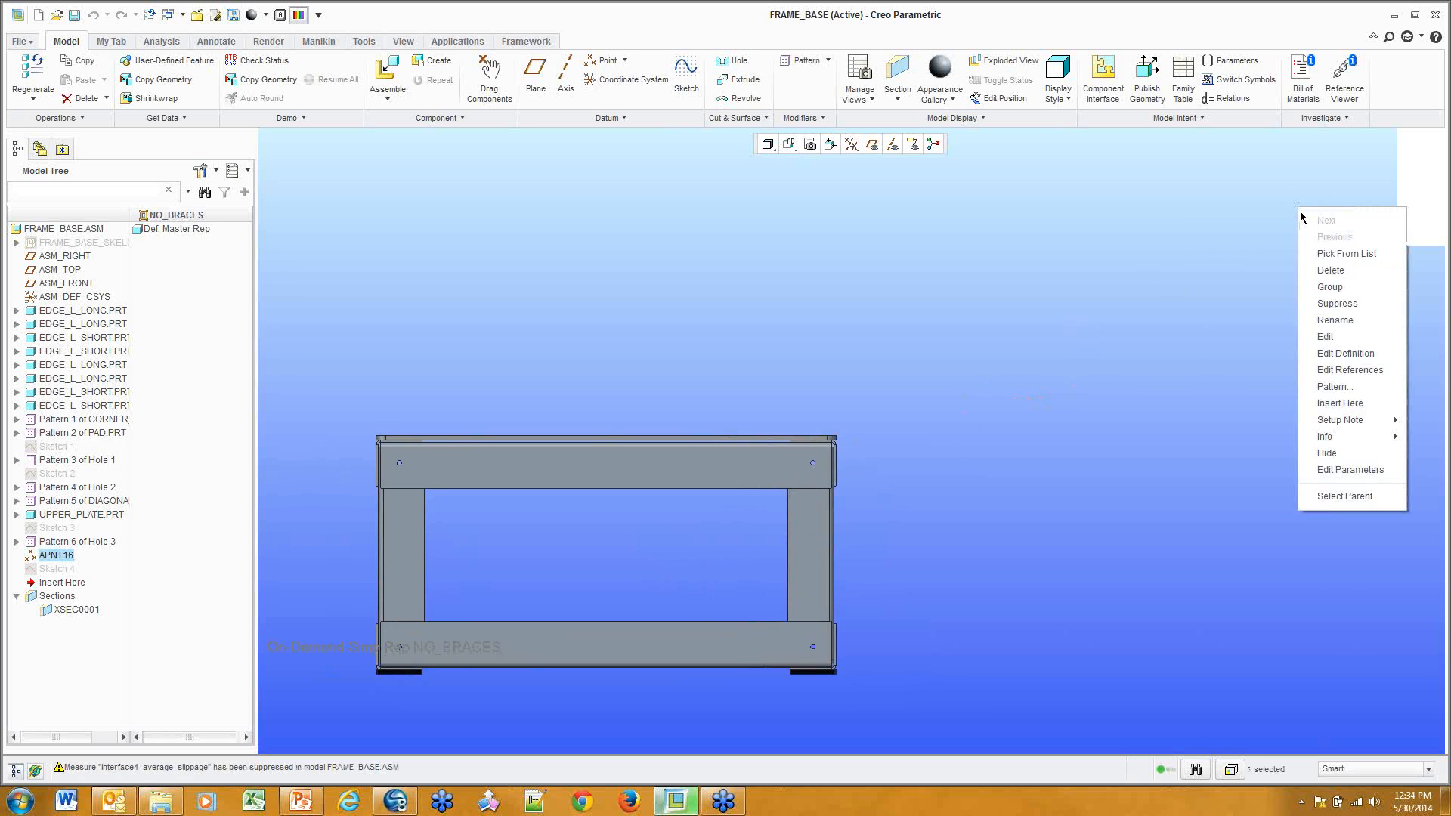
pyautogui.click(1345, 353)
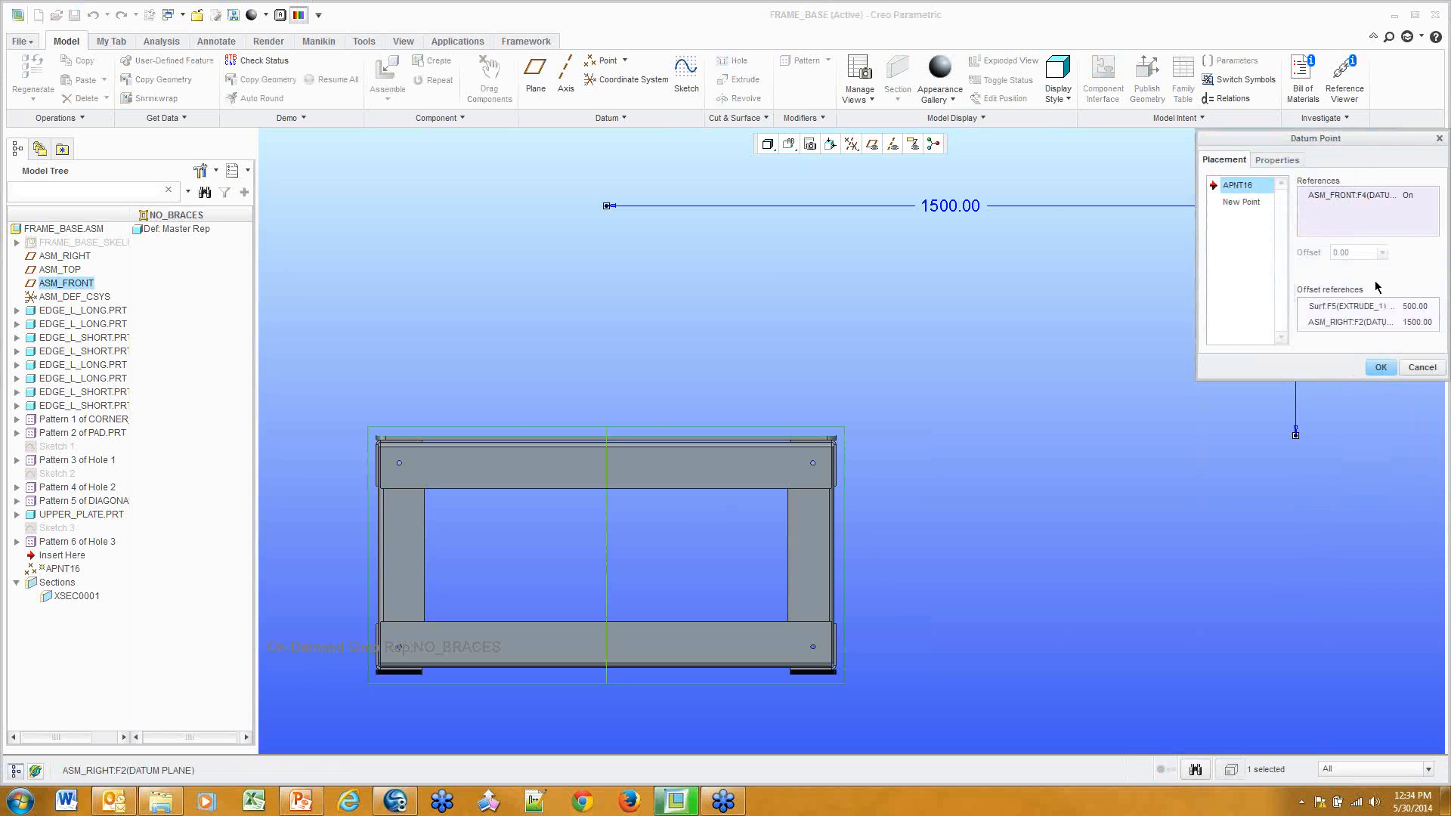
pyautogui.moveTo(1301, 140); pyautogui.dragTo(298, 129)
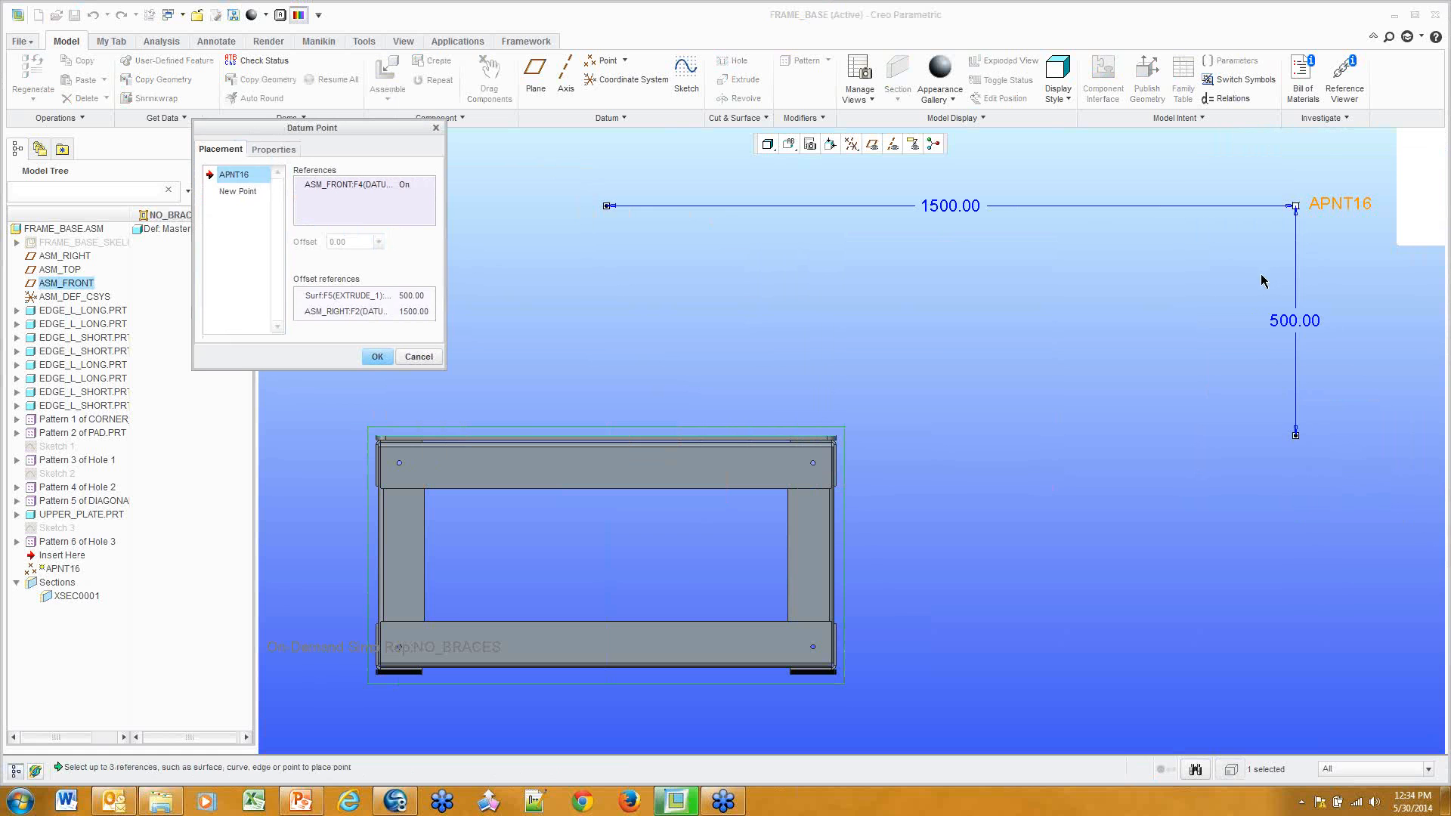
# Examine APNT16's offset references in 3D and in the FRONT view, then leave the point definition without changing it
pyautogui.moveTo(1270, 315); pyautogui.dragTo(1167, 336, button='middle')
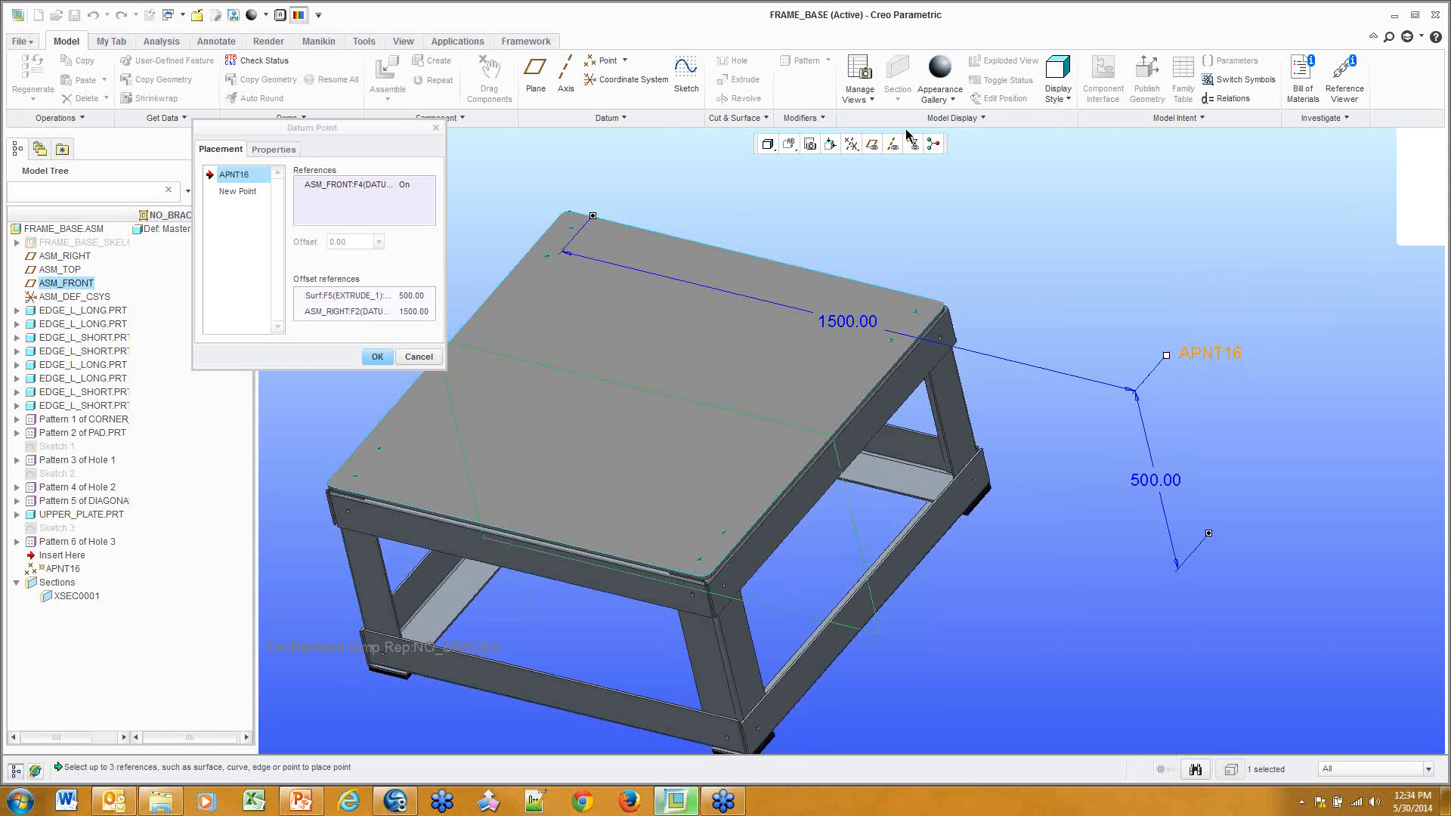
pyautogui.click(789, 144)
pyautogui.click(808, 221)
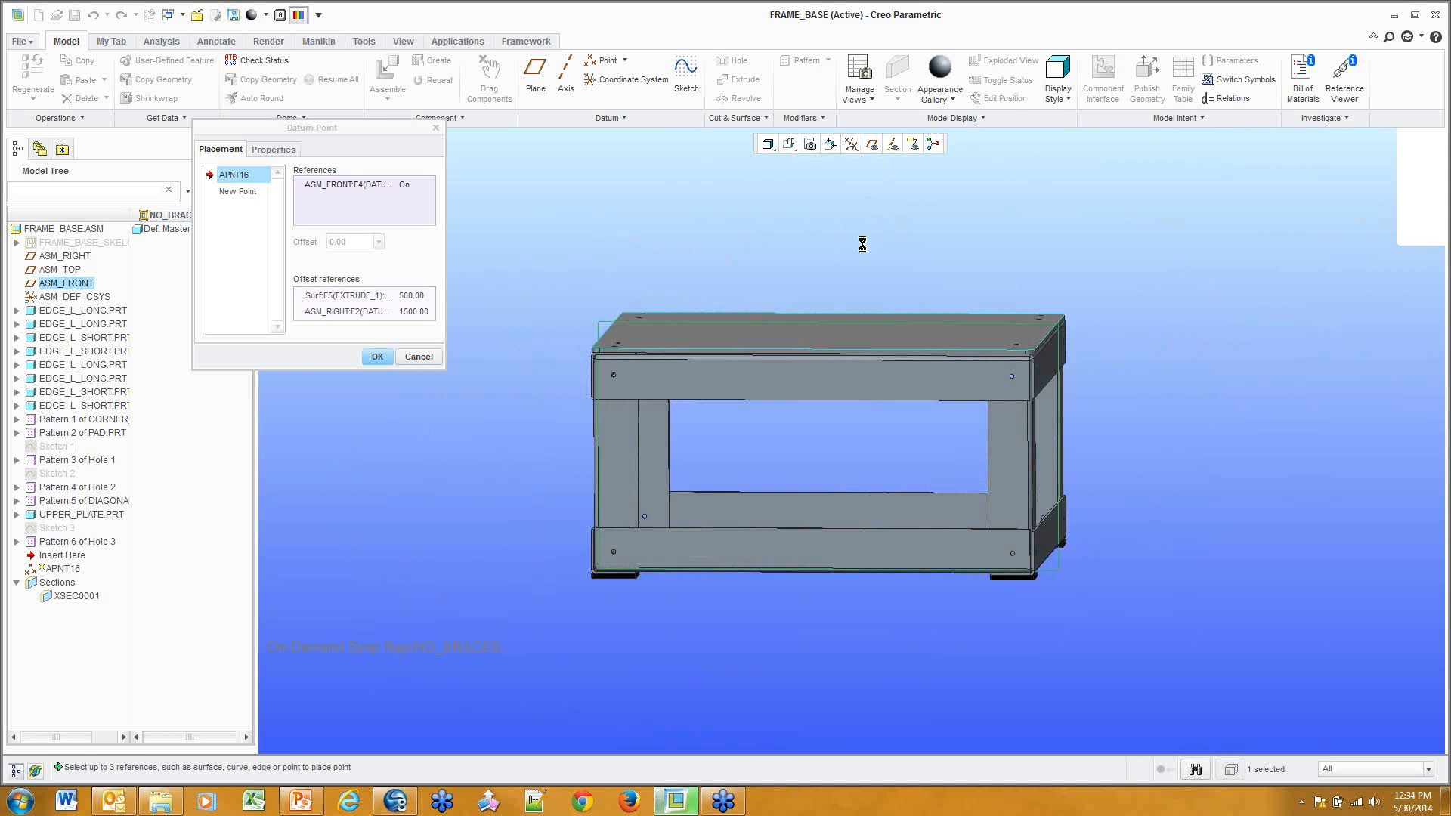
pyautogui.keyDown('shift'); pyautogui.moveTo(1202, 288); pyautogui.dragTo(1017, 373, button='middle'); pyautogui.keyUp('shift')
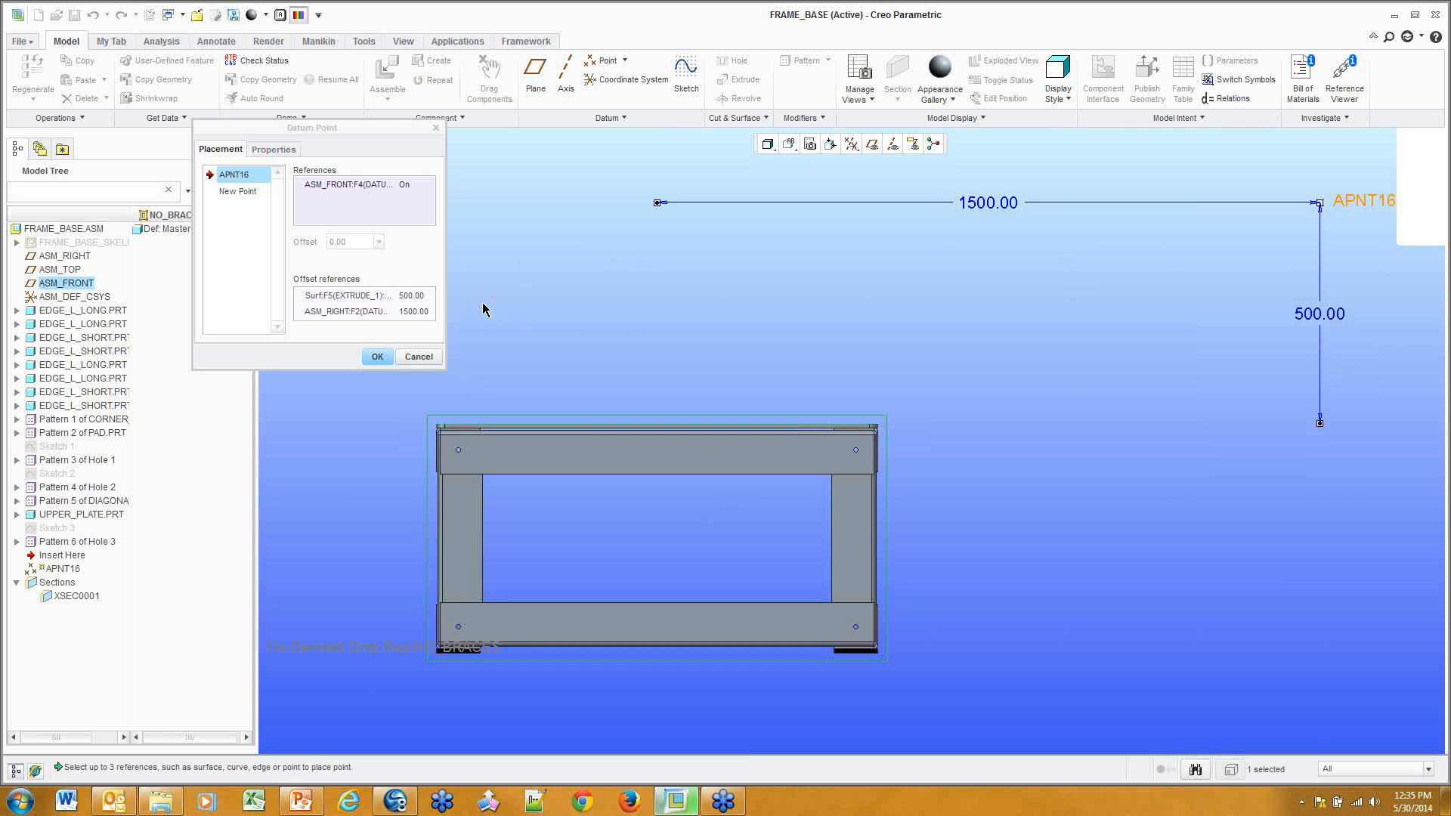
pyautogui.click(420, 356)
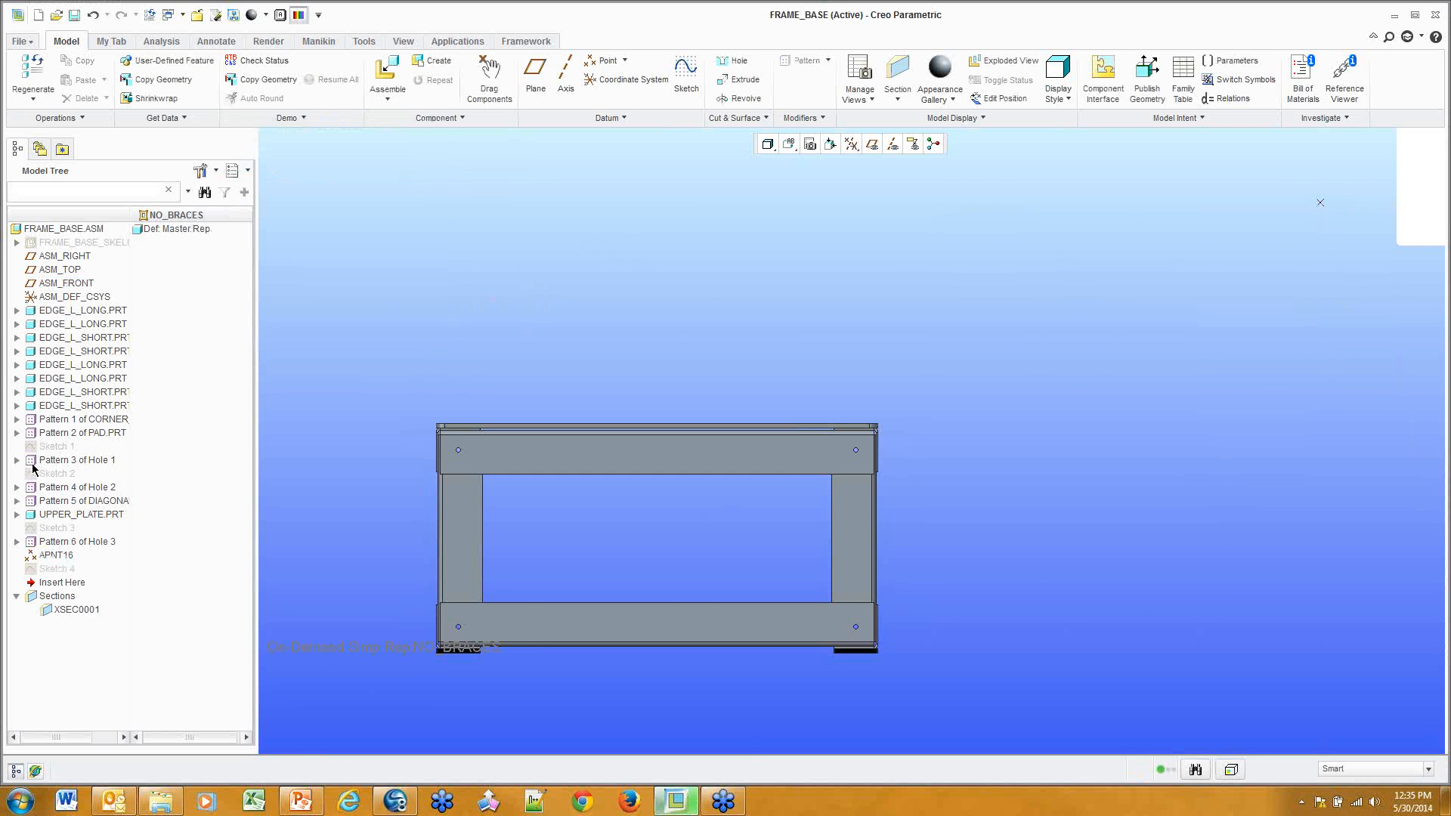
# Unhide Sketch 4 to examine how the offset point relates to the frame's upper corner, then hide the sketch again
pyautogui.click(58, 570)
pyautogui.rightClick(58, 572)
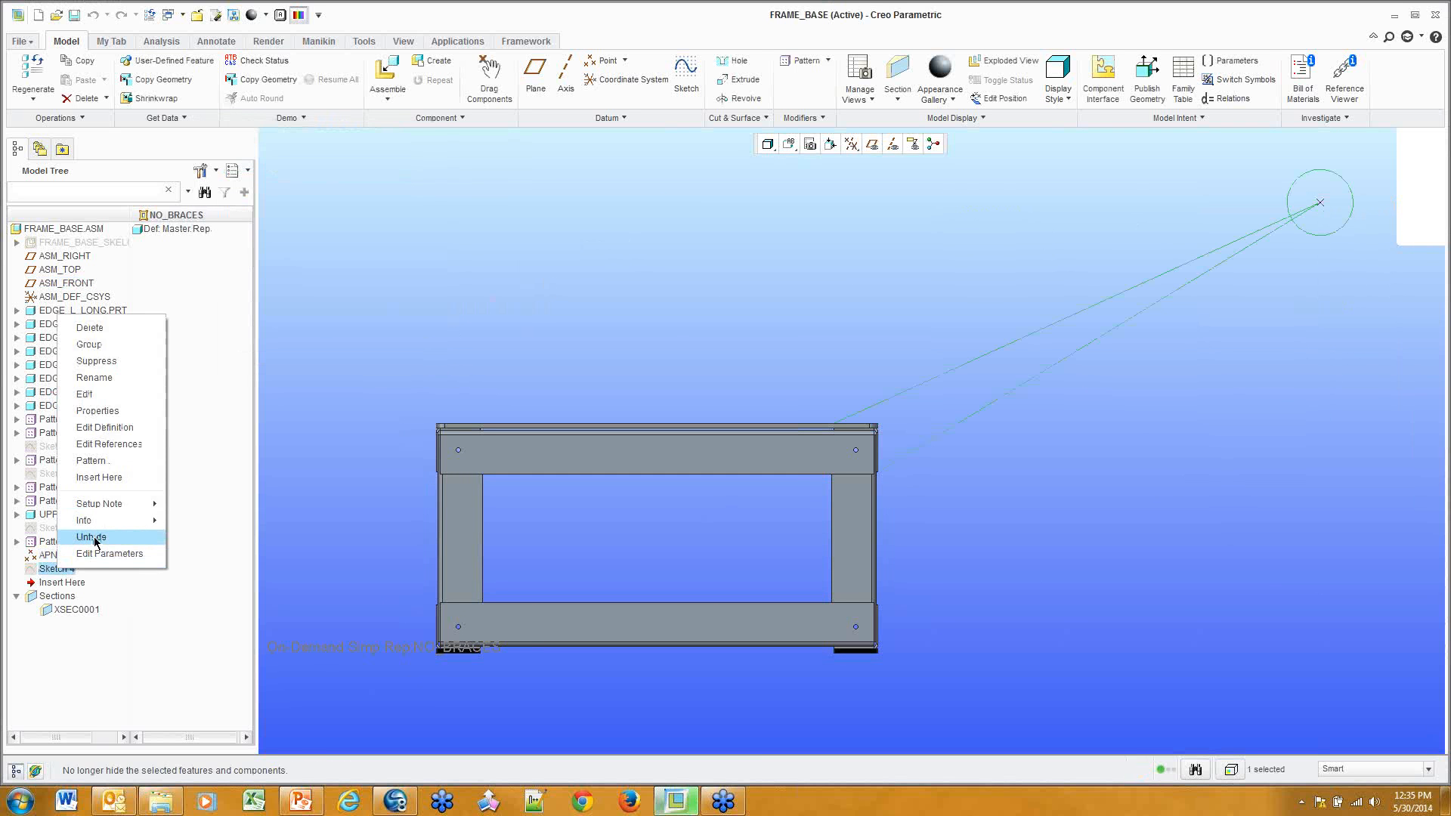
pyautogui.click(97, 536)
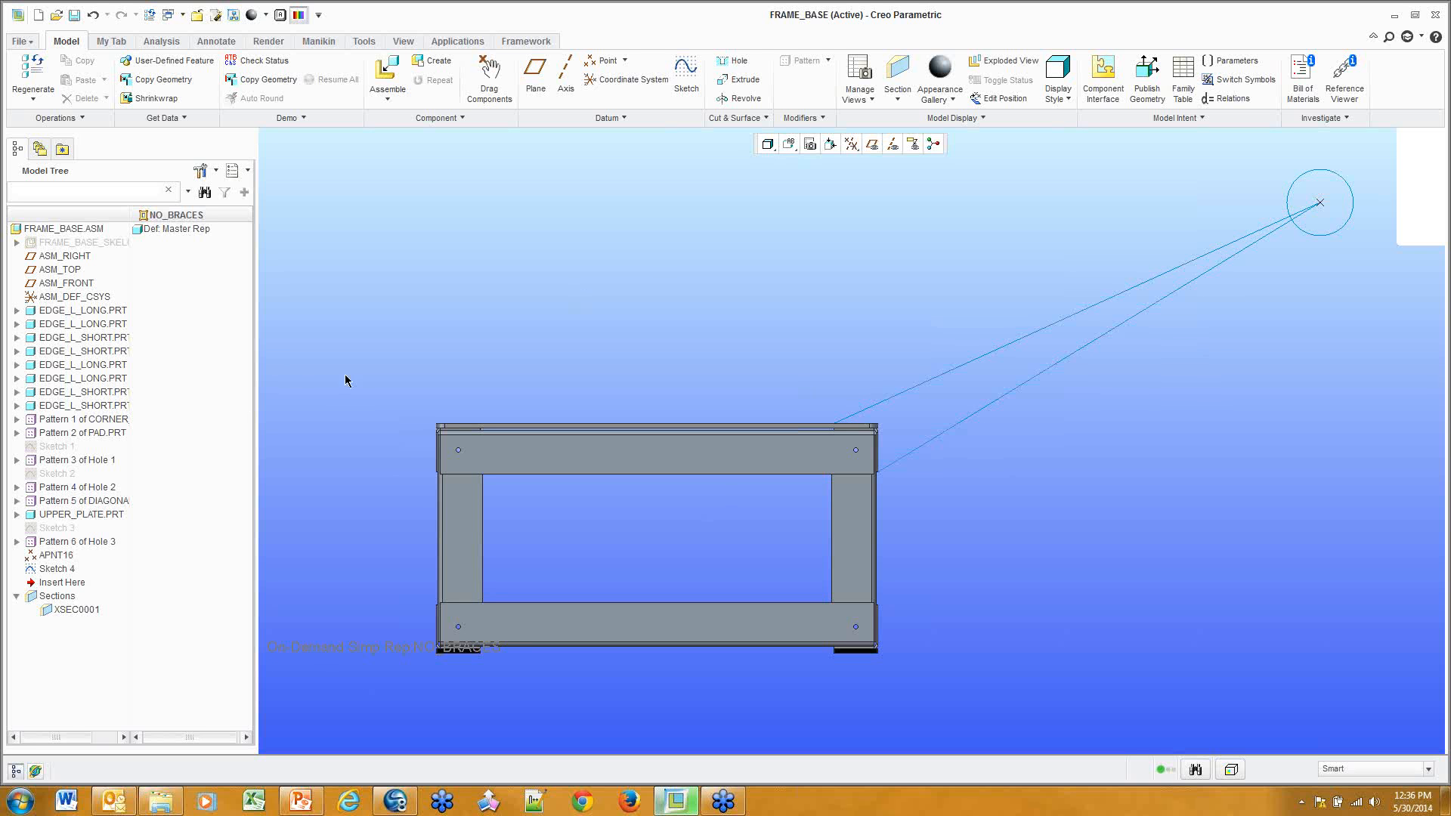
pyautogui.rightClick(47, 569)
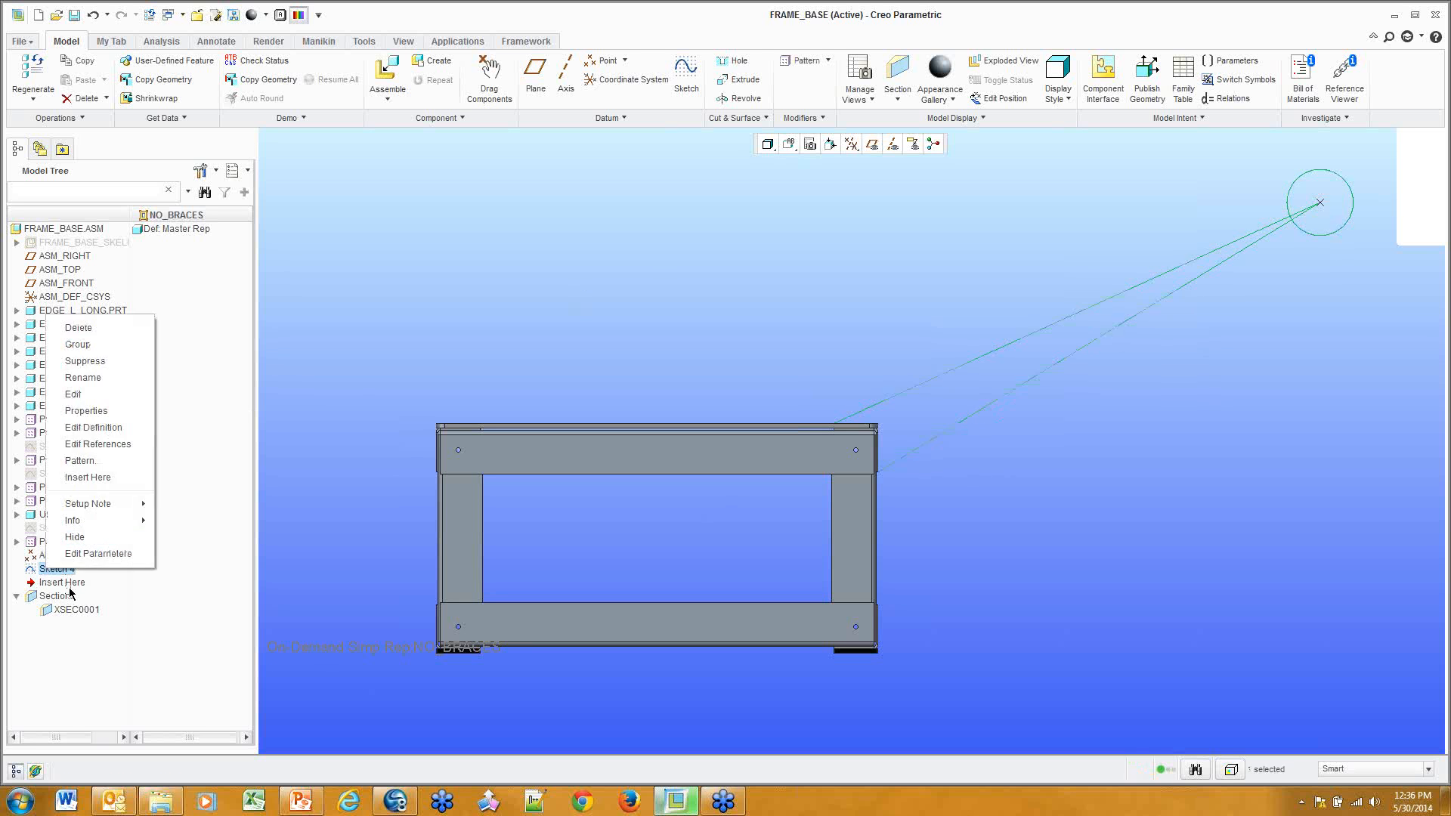
pyautogui.click(76, 532)
# Turn the frame assembly back to a 3D view and enter the Simulate structure environment
pyautogui.scroll(3, 811, 444)
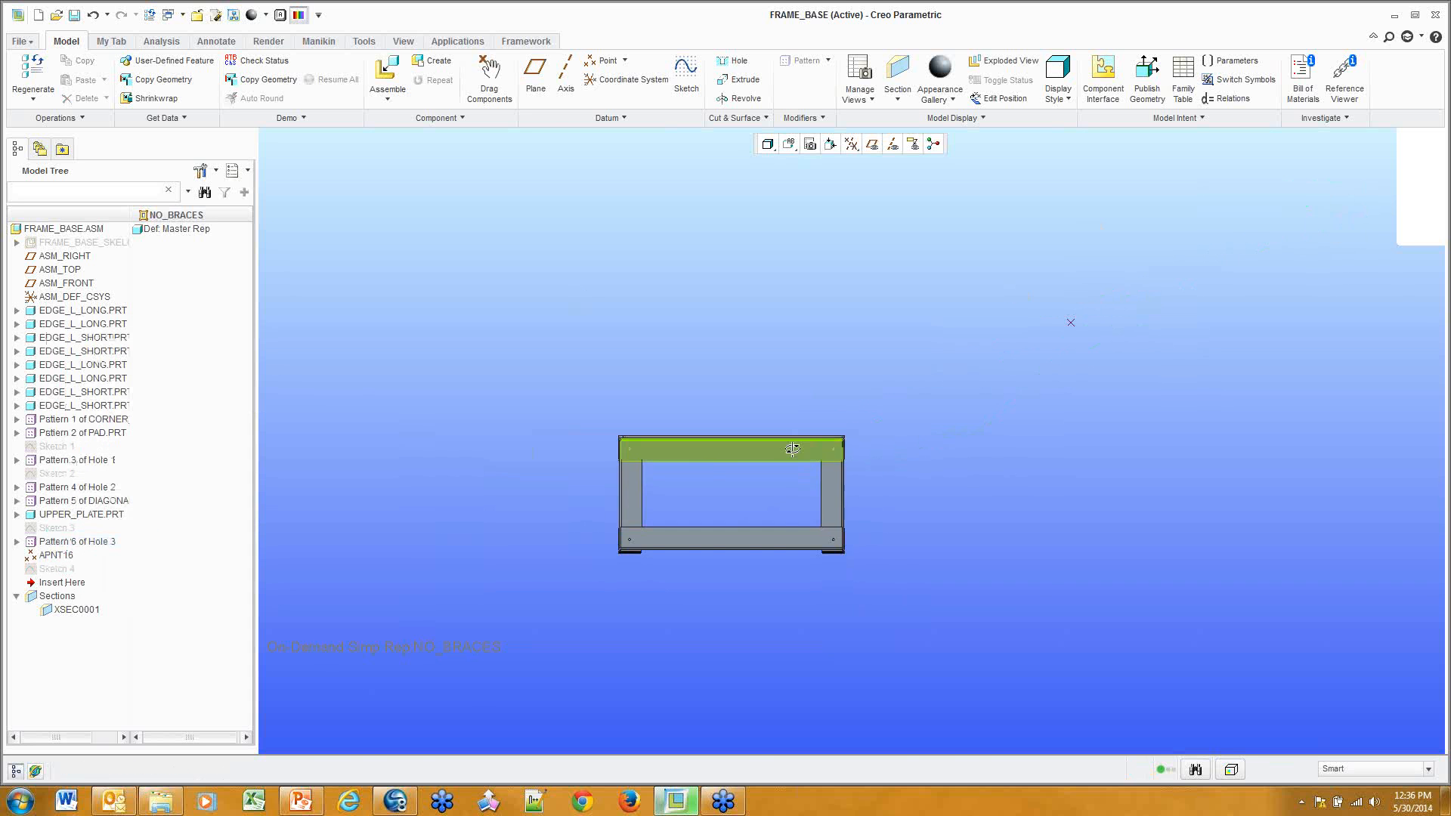
pyautogui.moveTo(793, 450); pyautogui.dragTo(726, 491, button='middle')
pyautogui.scroll(-4, 901, 380)
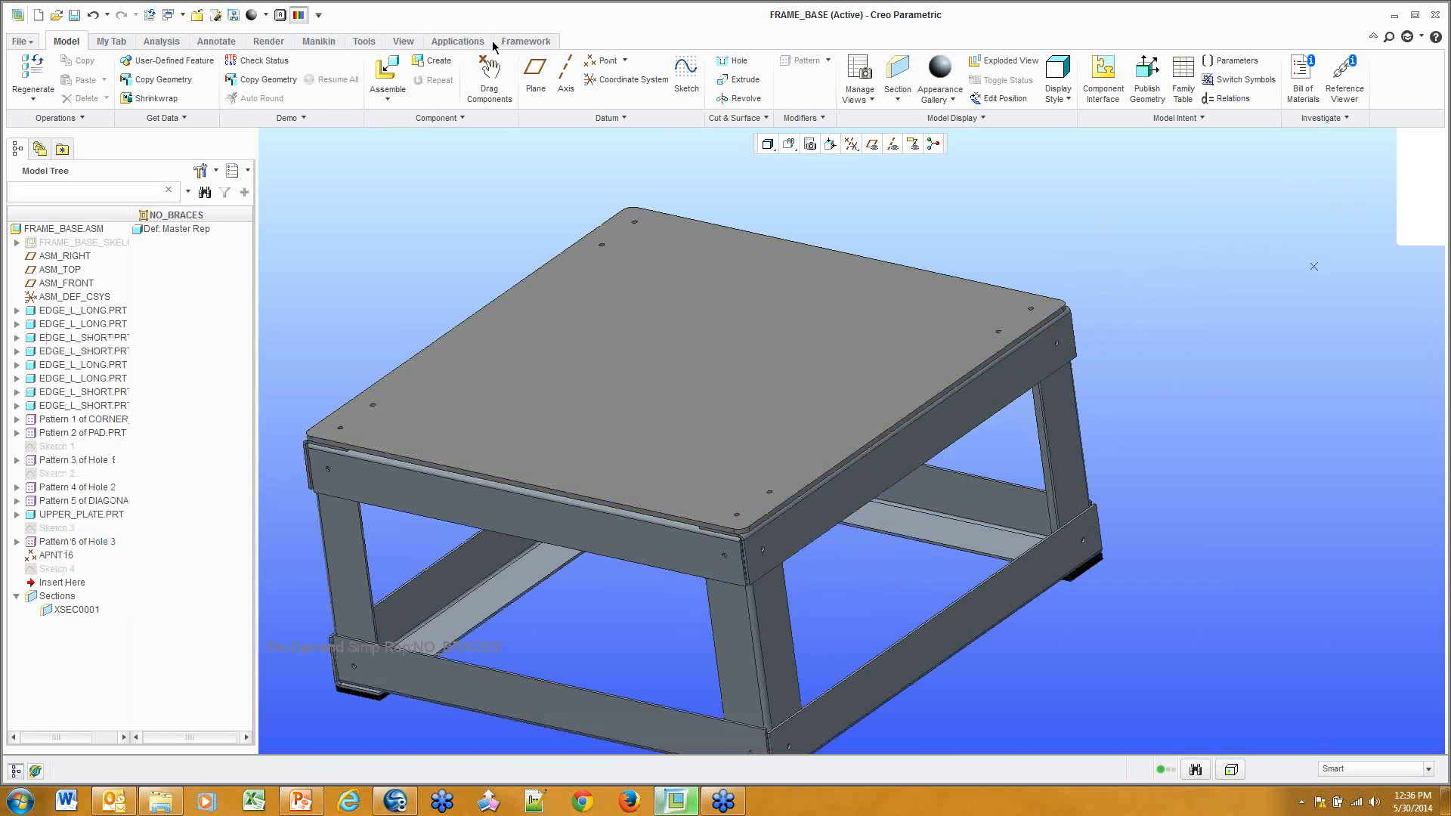
pyautogui.click(457, 41)
pyautogui.click(316, 76)
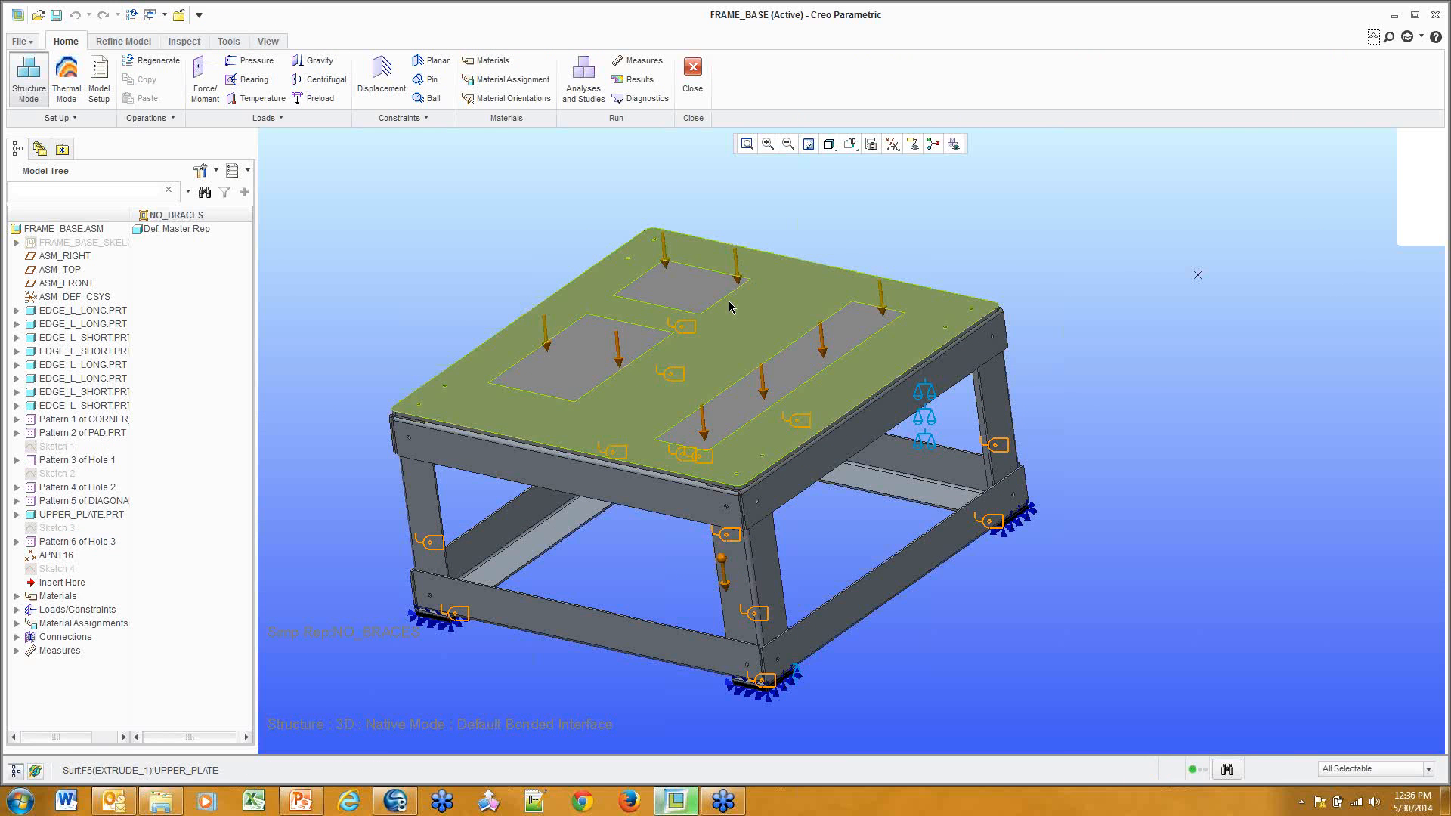
# Suppress the force load applied to the three surface regions of the upper plate
pyautogui.click(738, 273)
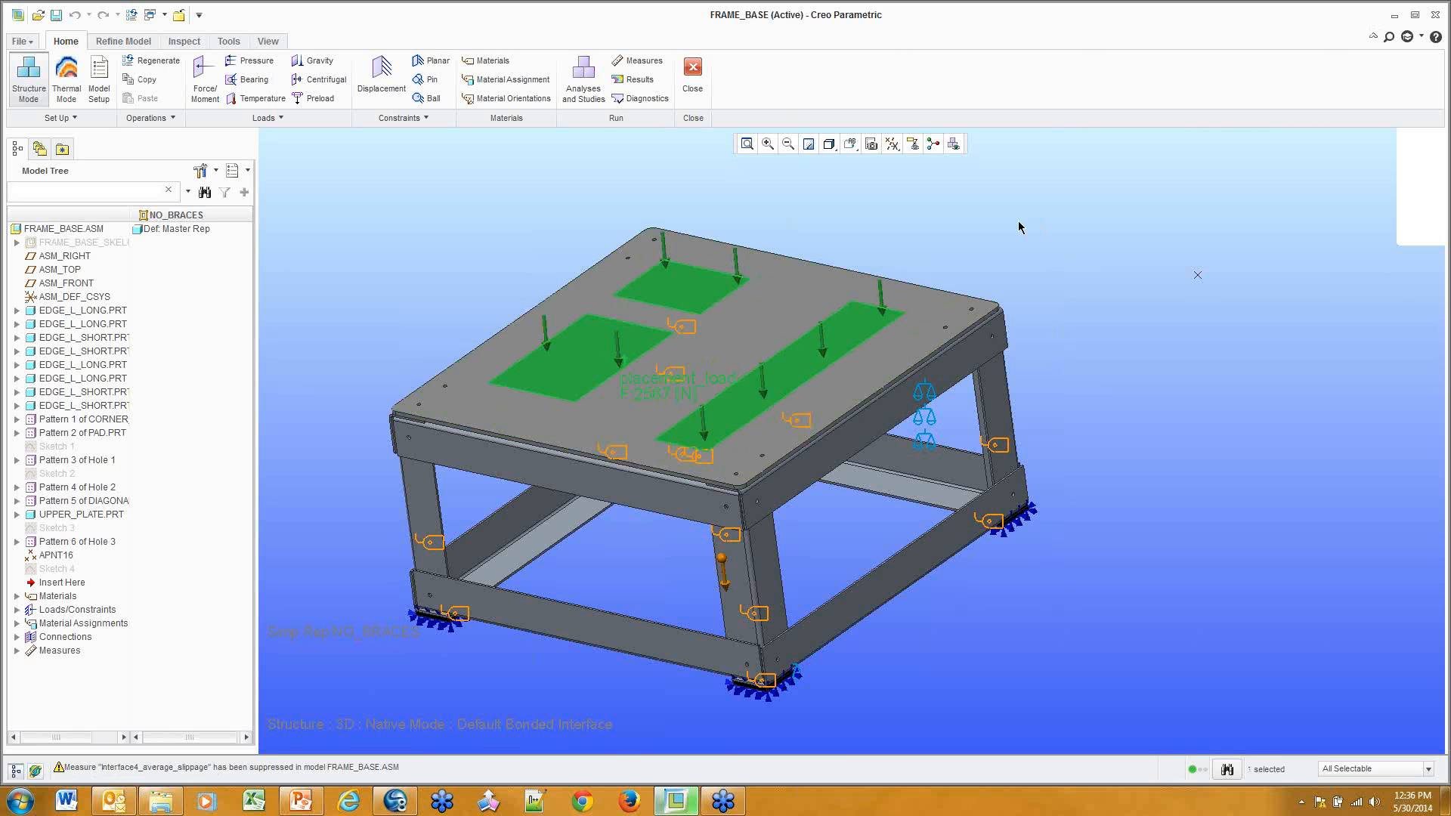
pyautogui.rightClick(1020, 227)
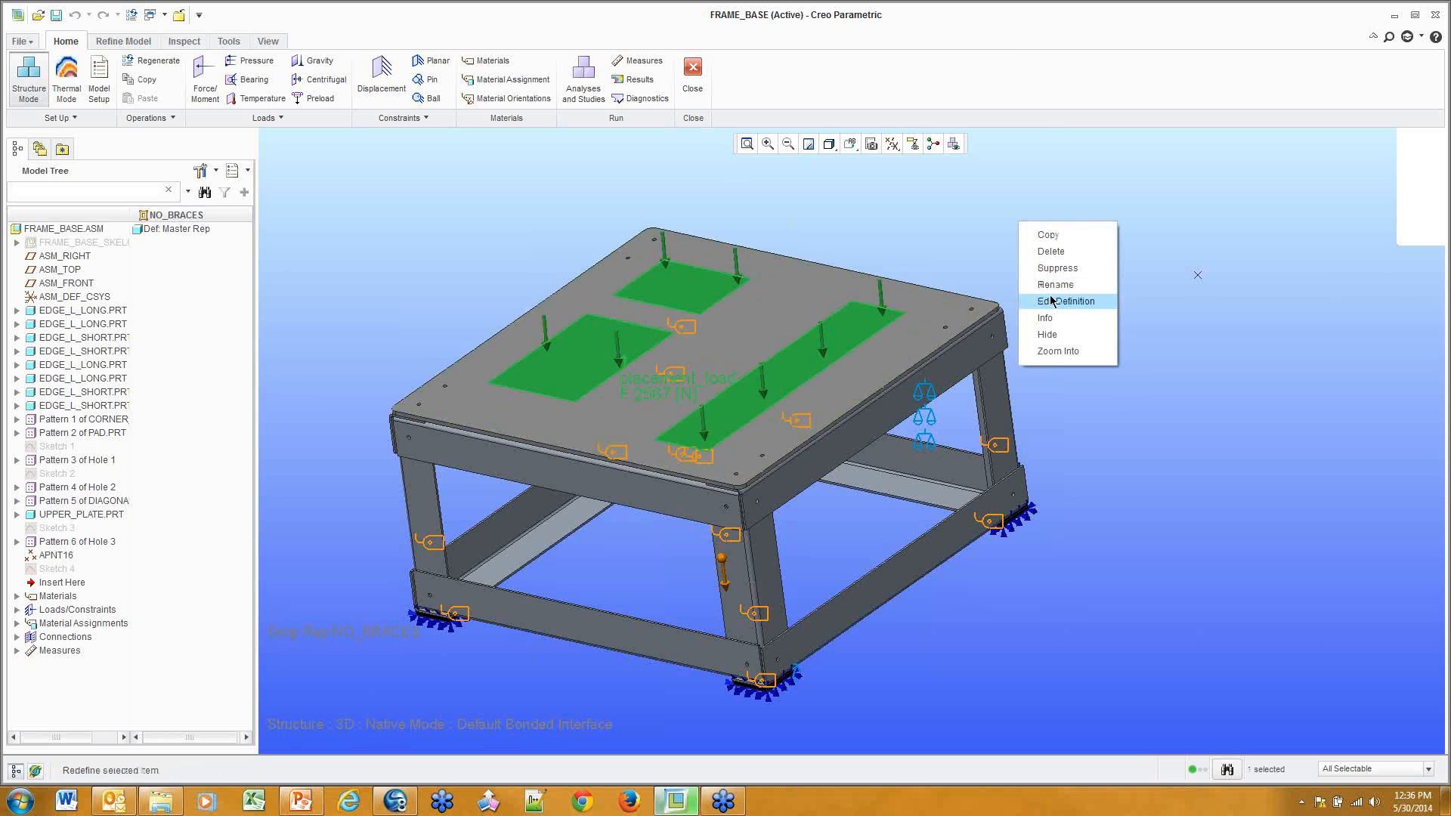
pyautogui.click(1056, 272)
pyautogui.click(689, 417)
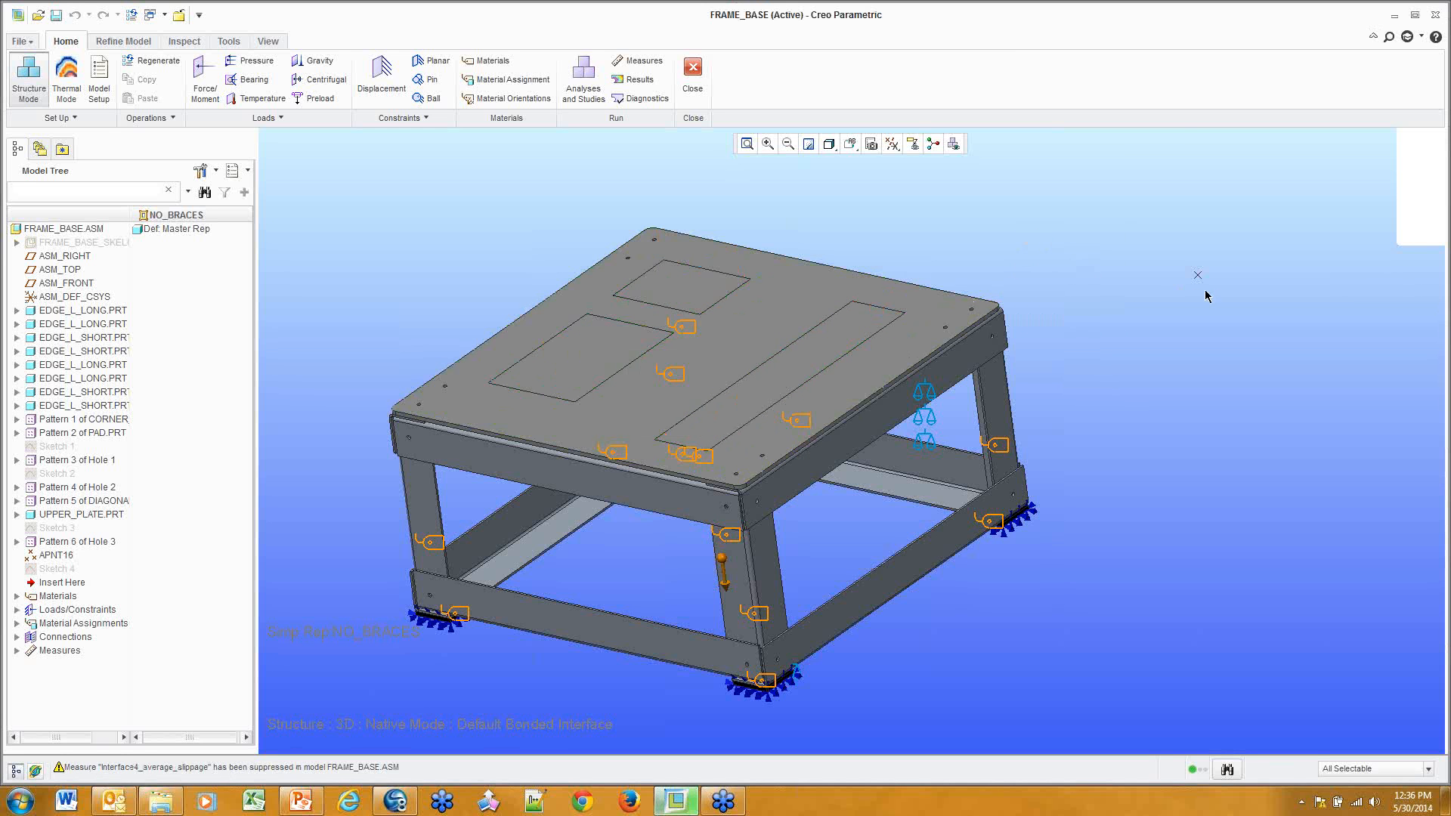
pyautogui.click(1122, 261)
# Try to define a force/moment load named point_load in LoadSet1 with surfaces as its references
pyautogui.click(205, 78)
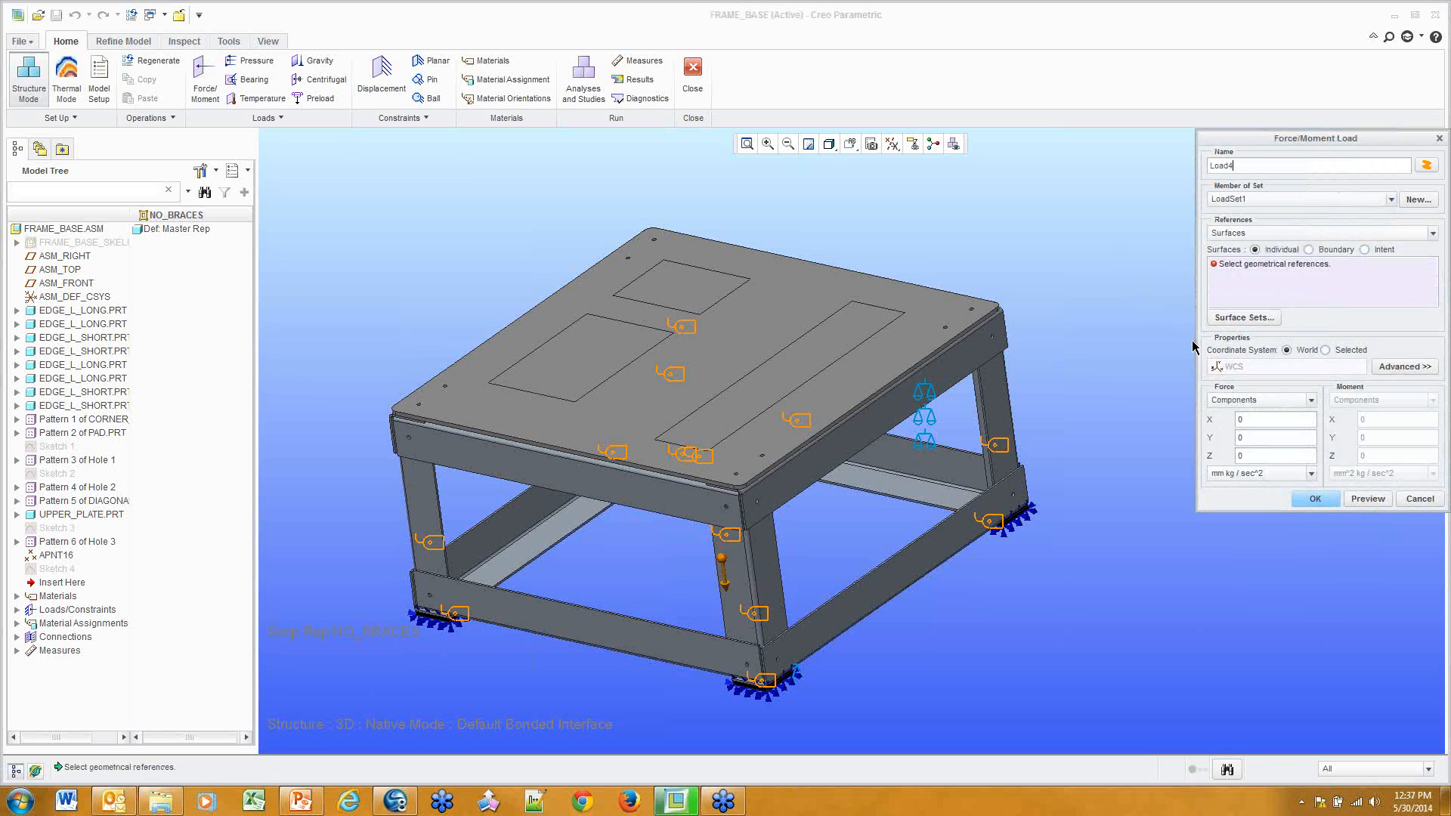
pyautogui.keyDown('shift'); pyautogui.moveTo(1046, 350); pyautogui.dragTo(963, 350, button='middle'); pyautogui.keyUp('shift')
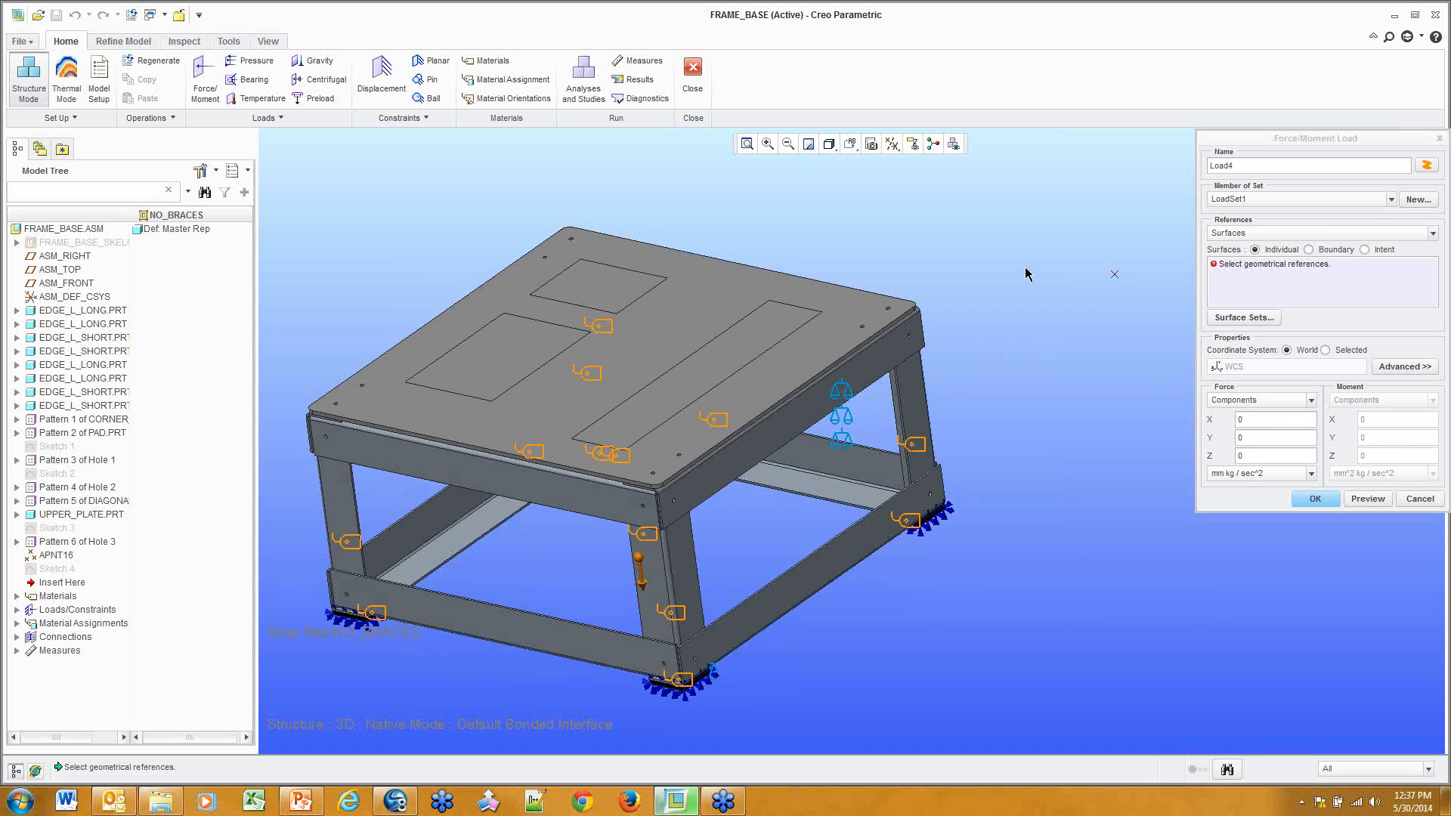
pyautogui.click(1259, 164)
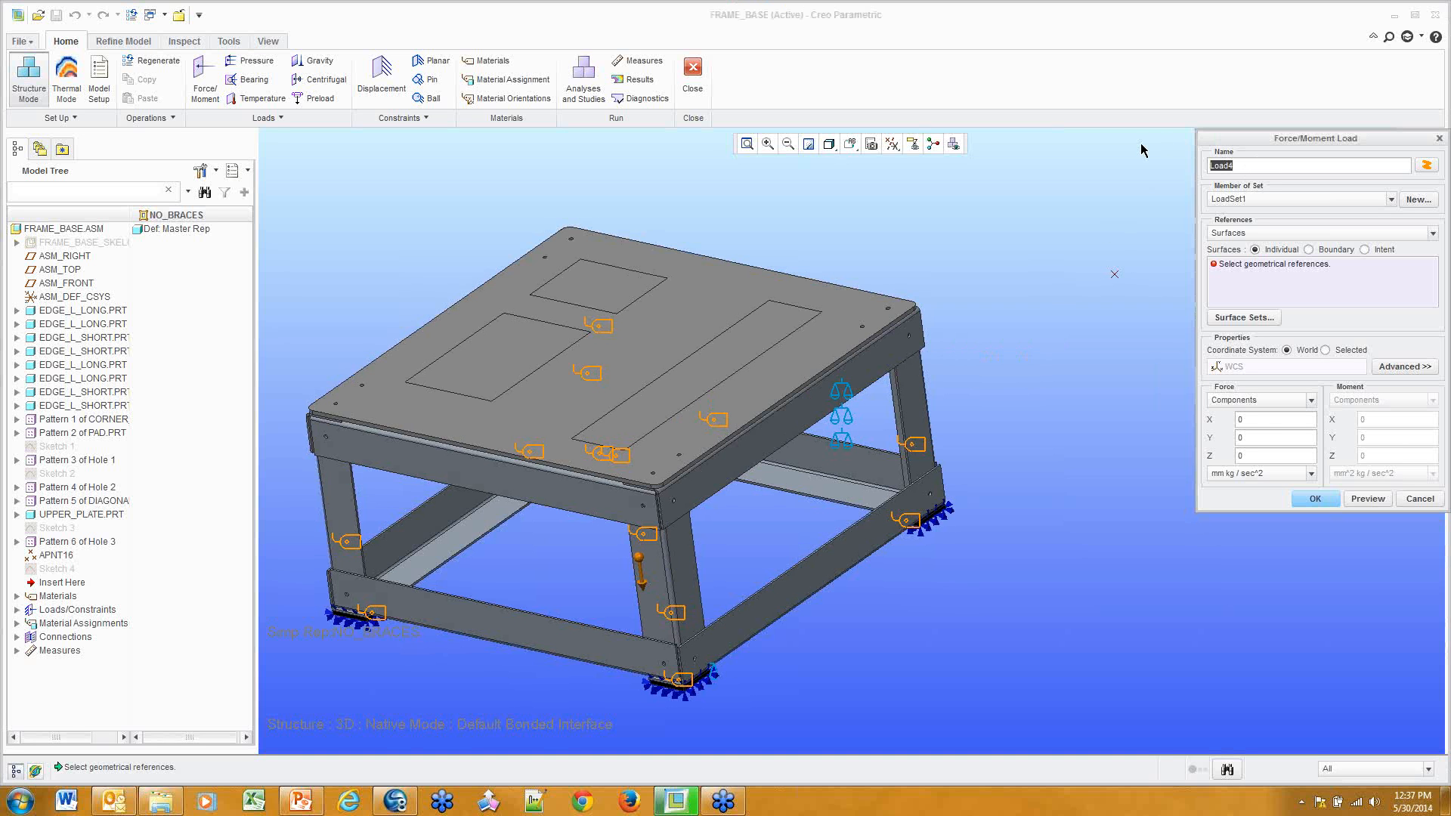
pyautogui.write('pin')
pyautogui.click(1256, 234)
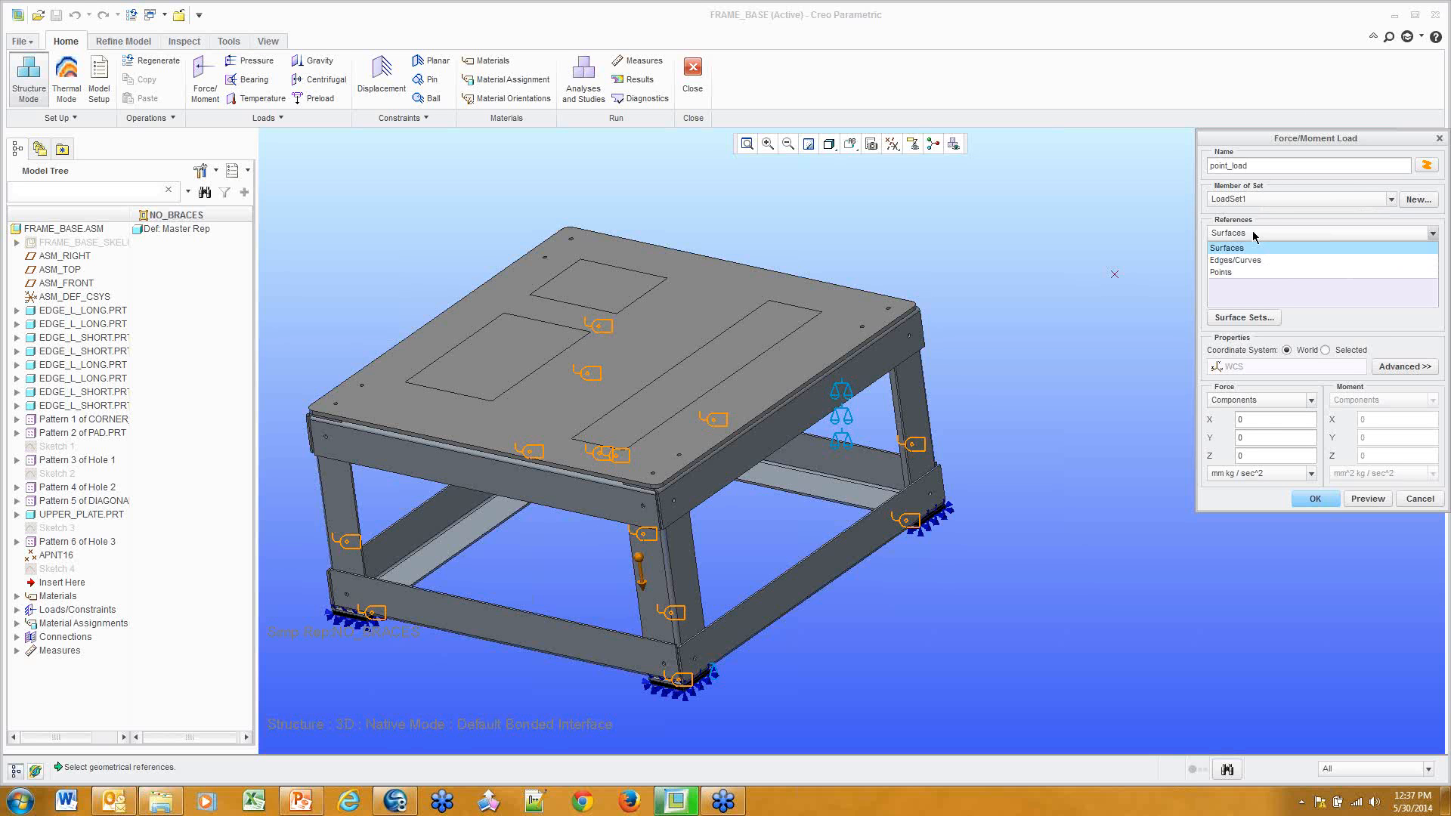
pyautogui.click(1247, 246)
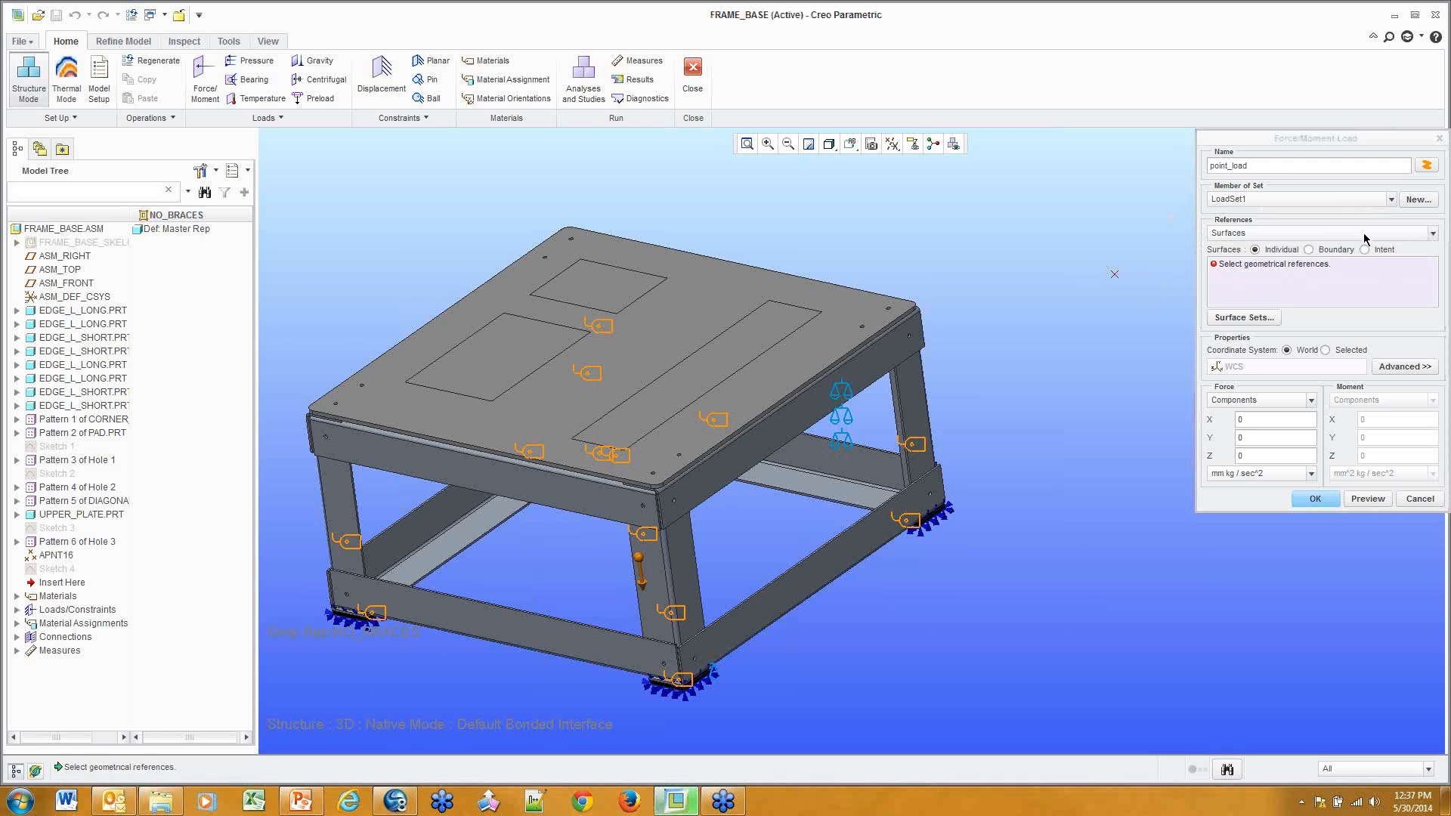
# Set the load's distribution to Total Load at Point and pick datum point APNT16 as the load point
pyautogui.click(1407, 367)
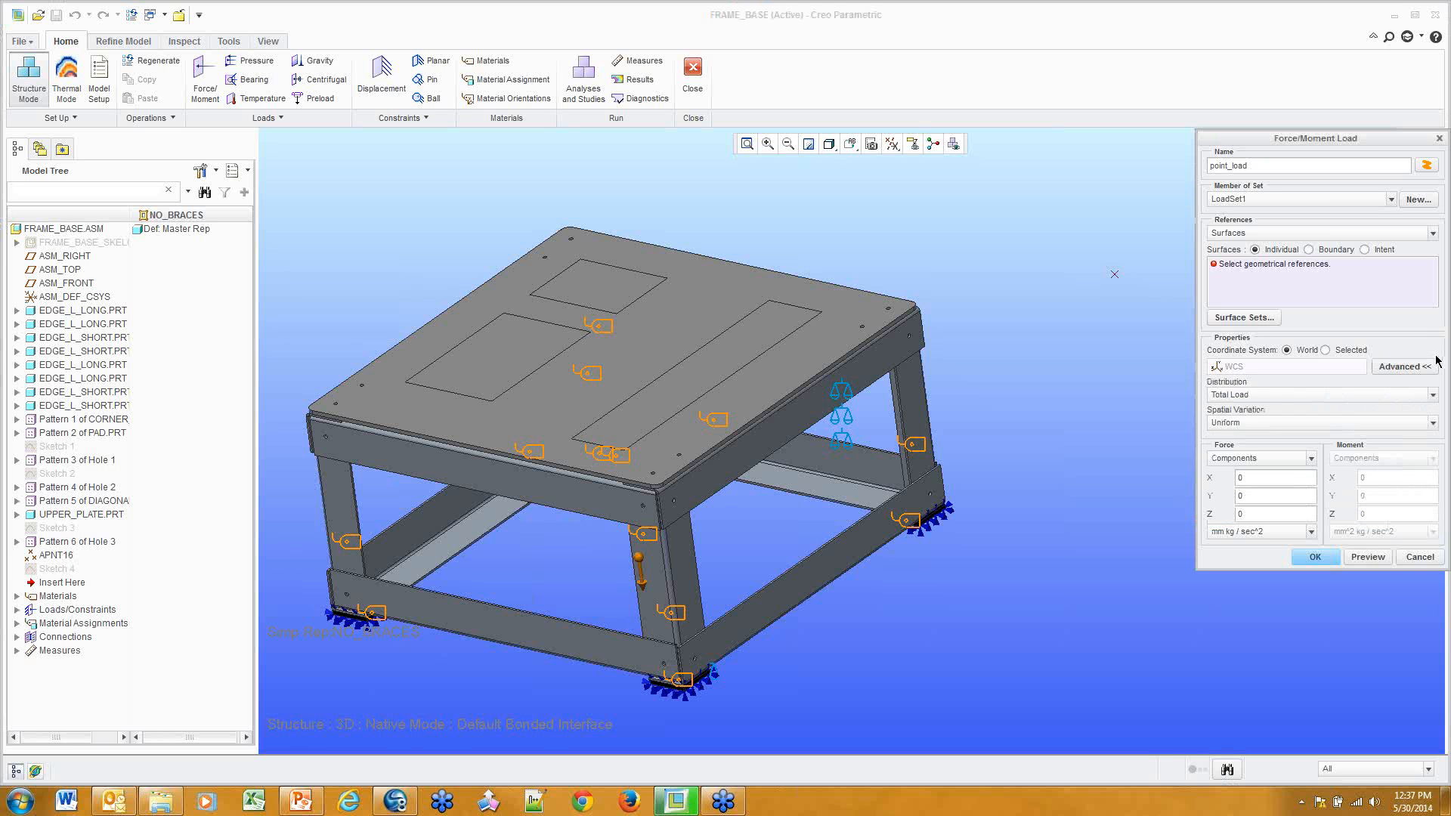
pyautogui.click(1256, 397)
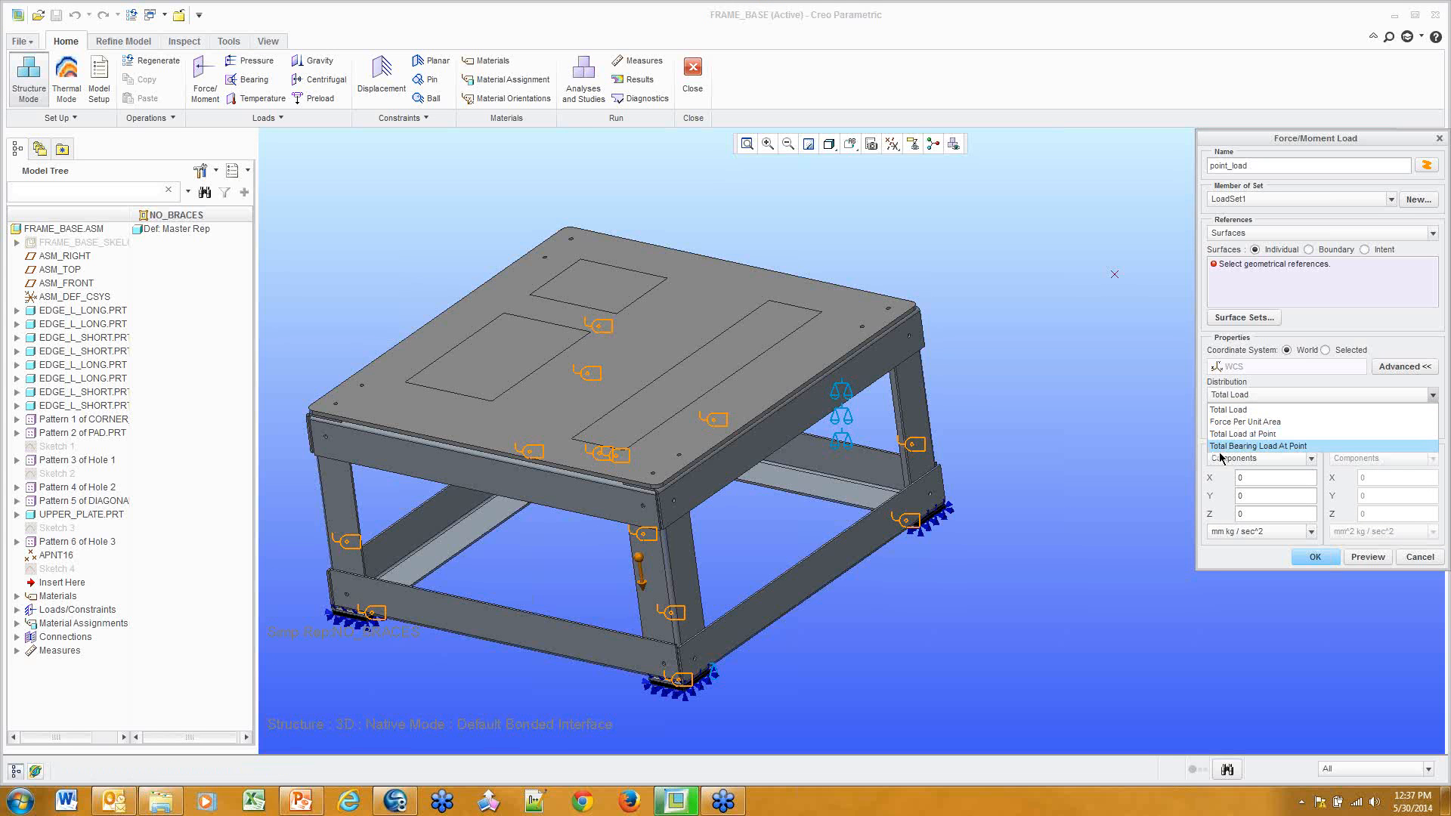
pyautogui.click(1269, 435)
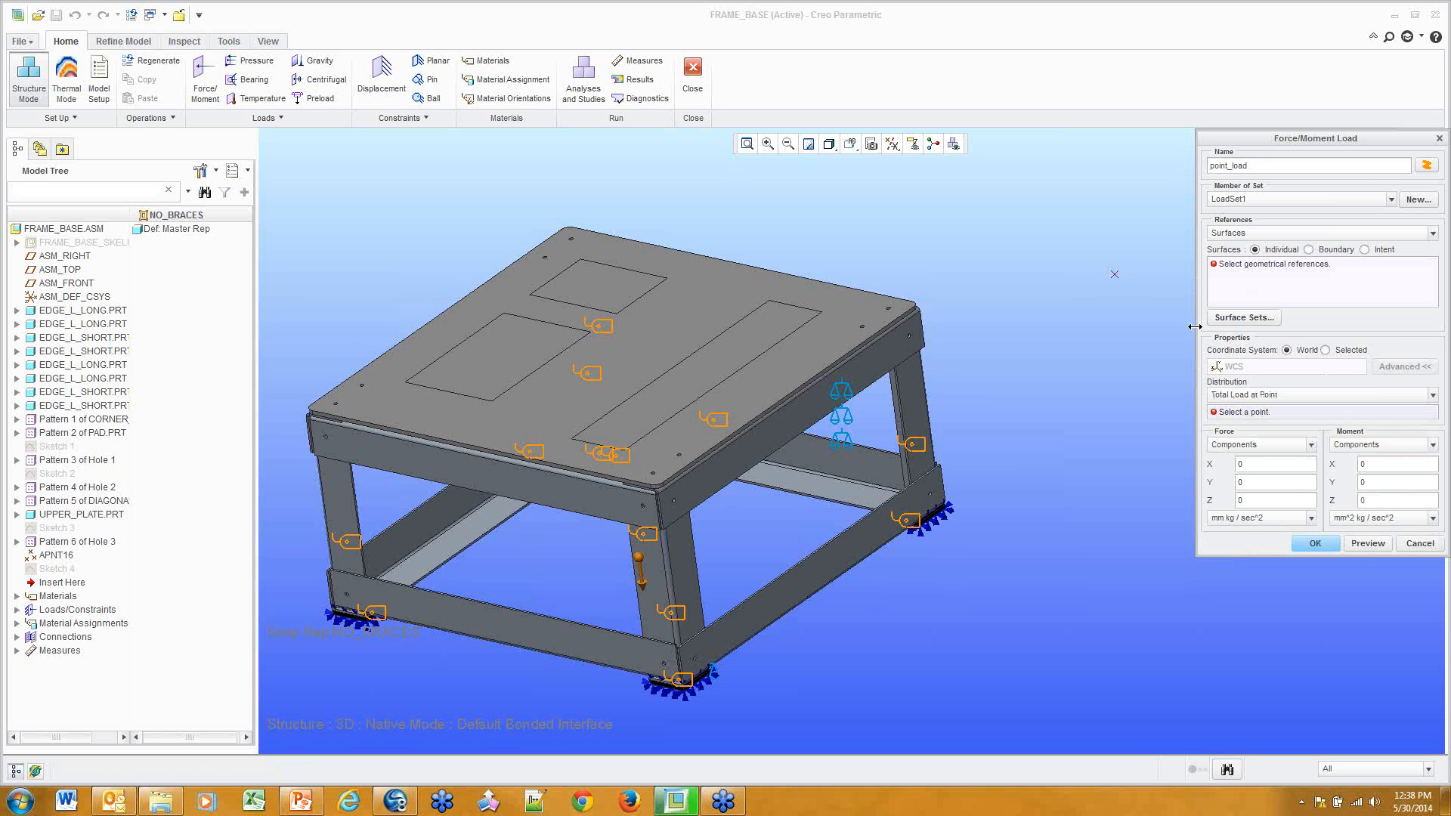
pyautogui.click(1115, 275)
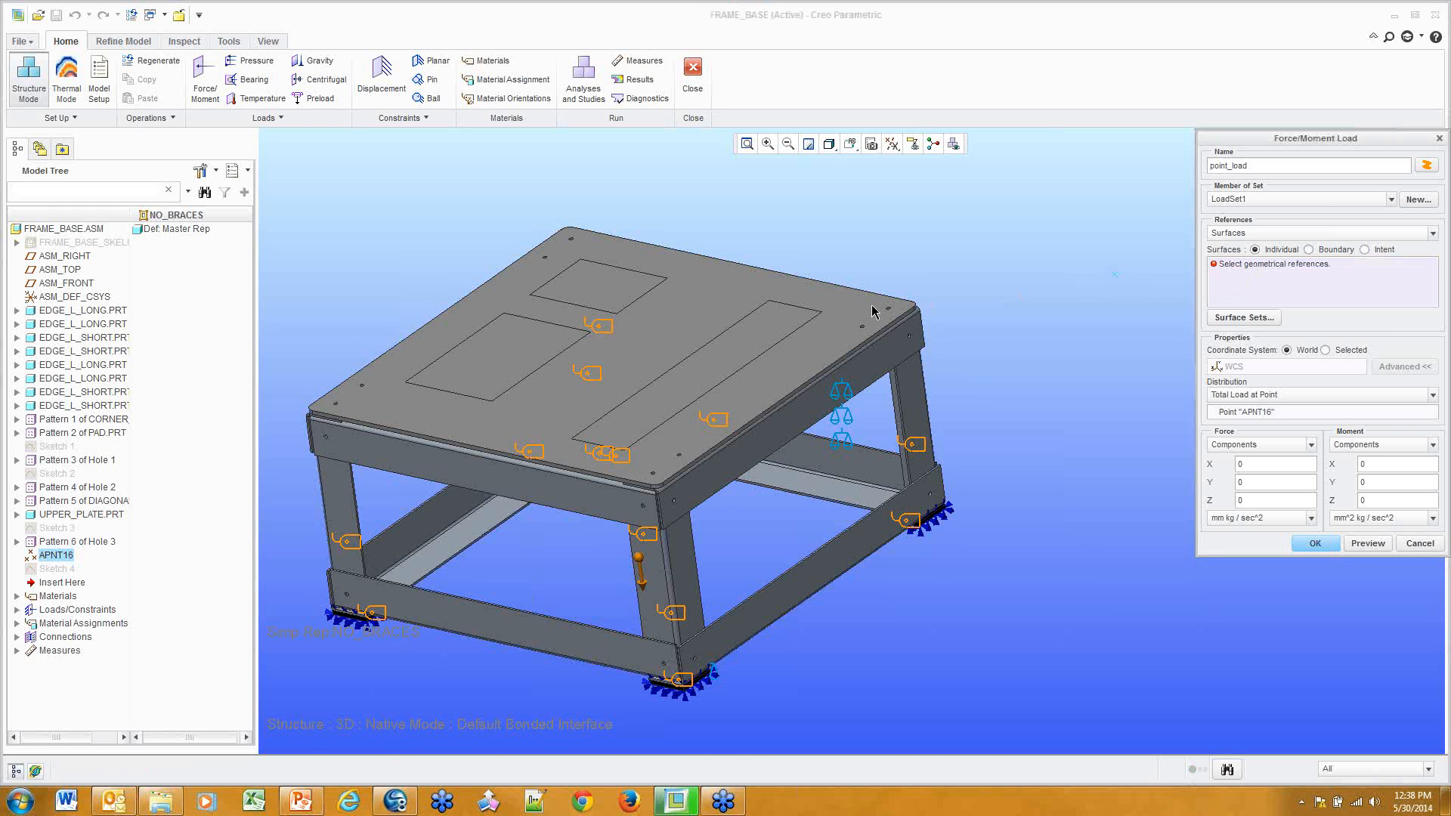
# Inspect the upper plate's corner holes, abandon the load definition and regenerate the model
pyautogui.scroll(-5, 889, 286)
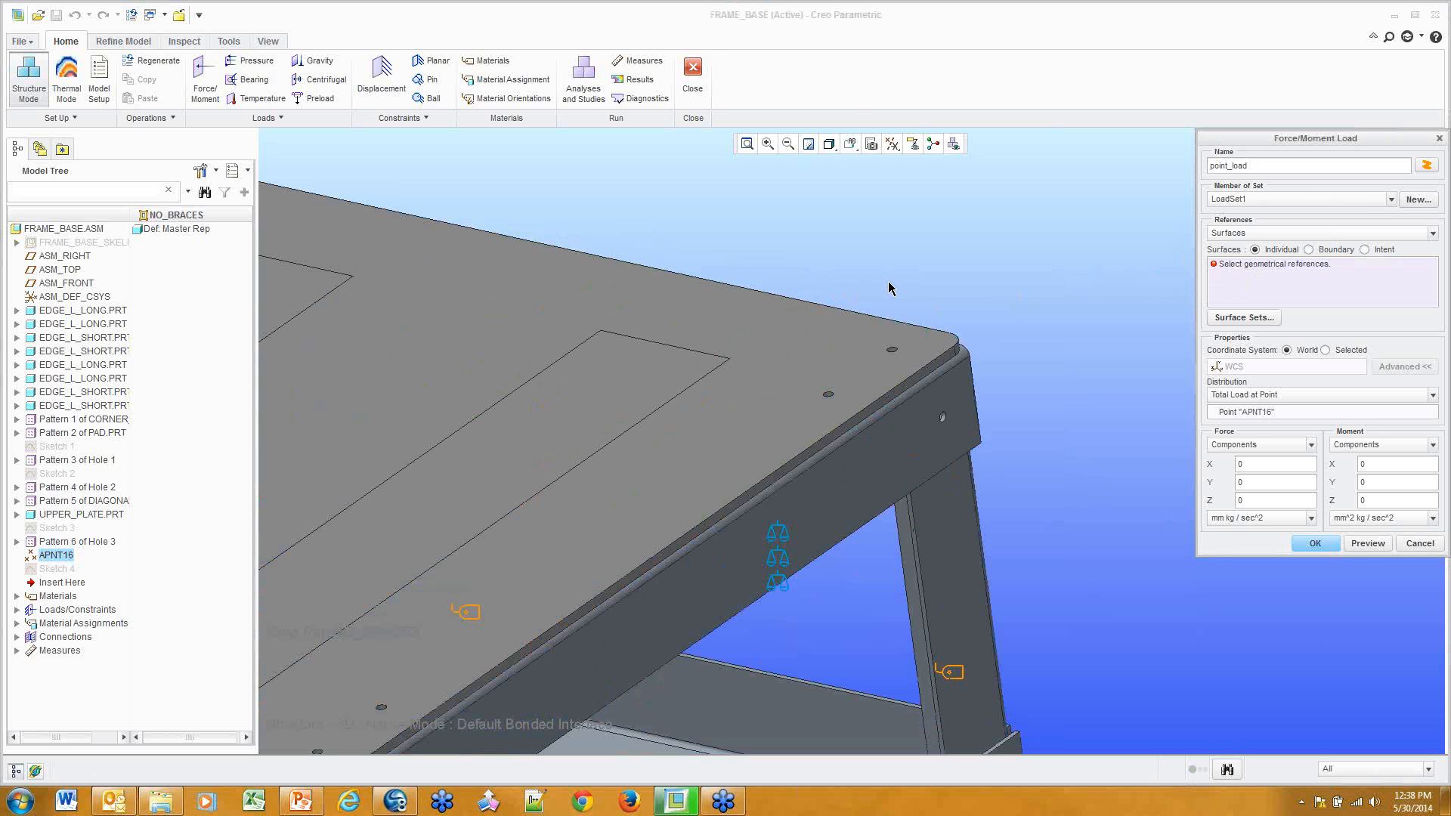
pyautogui.click(123, 41)
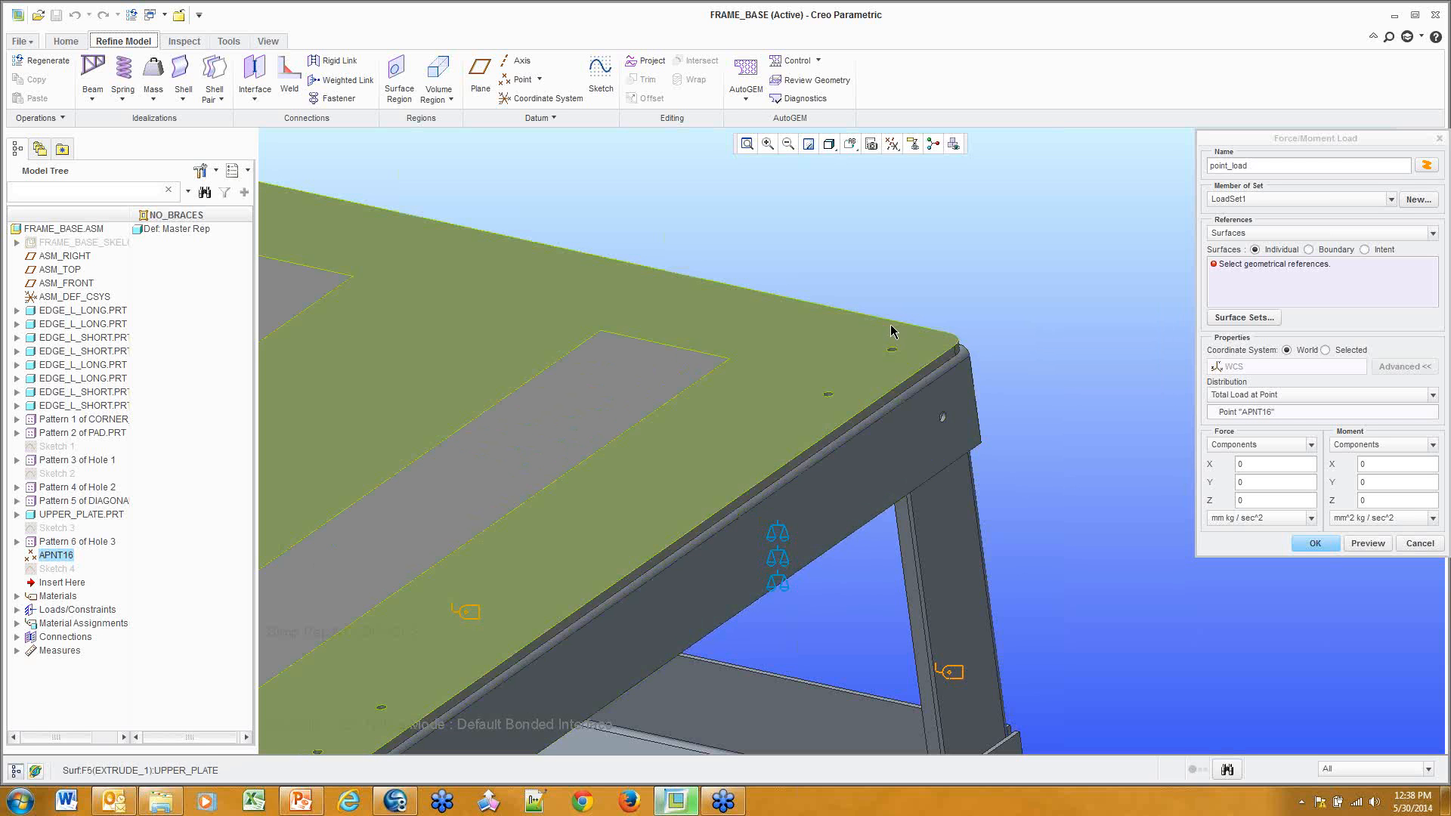
pyautogui.click(47, 60)
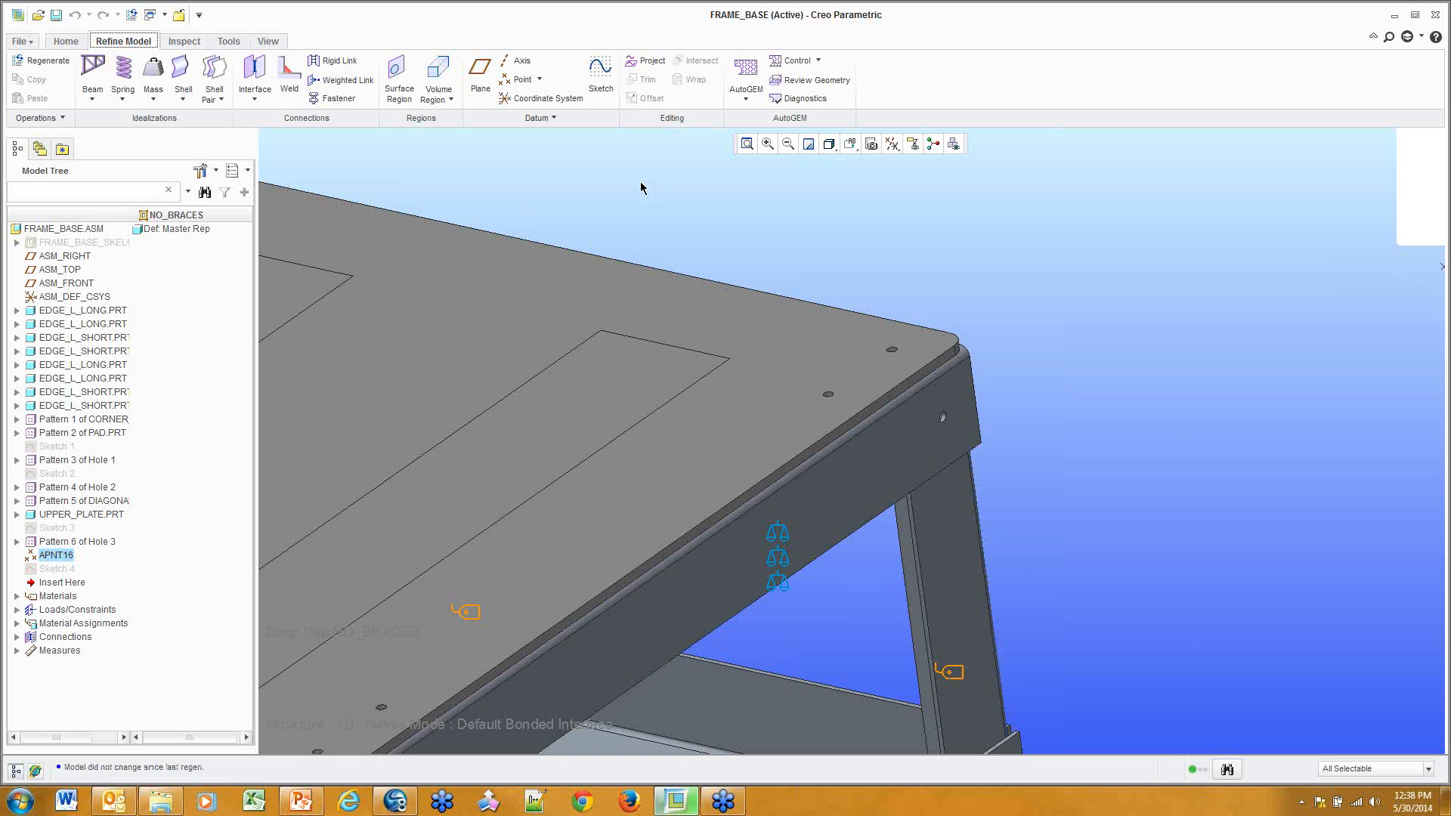
# Start a force/moment load in LoadSet1 with distribution Total Load at Point, using datum point APNT16 as the load point
pyautogui.click(65, 41)
pyautogui.click(204, 79)
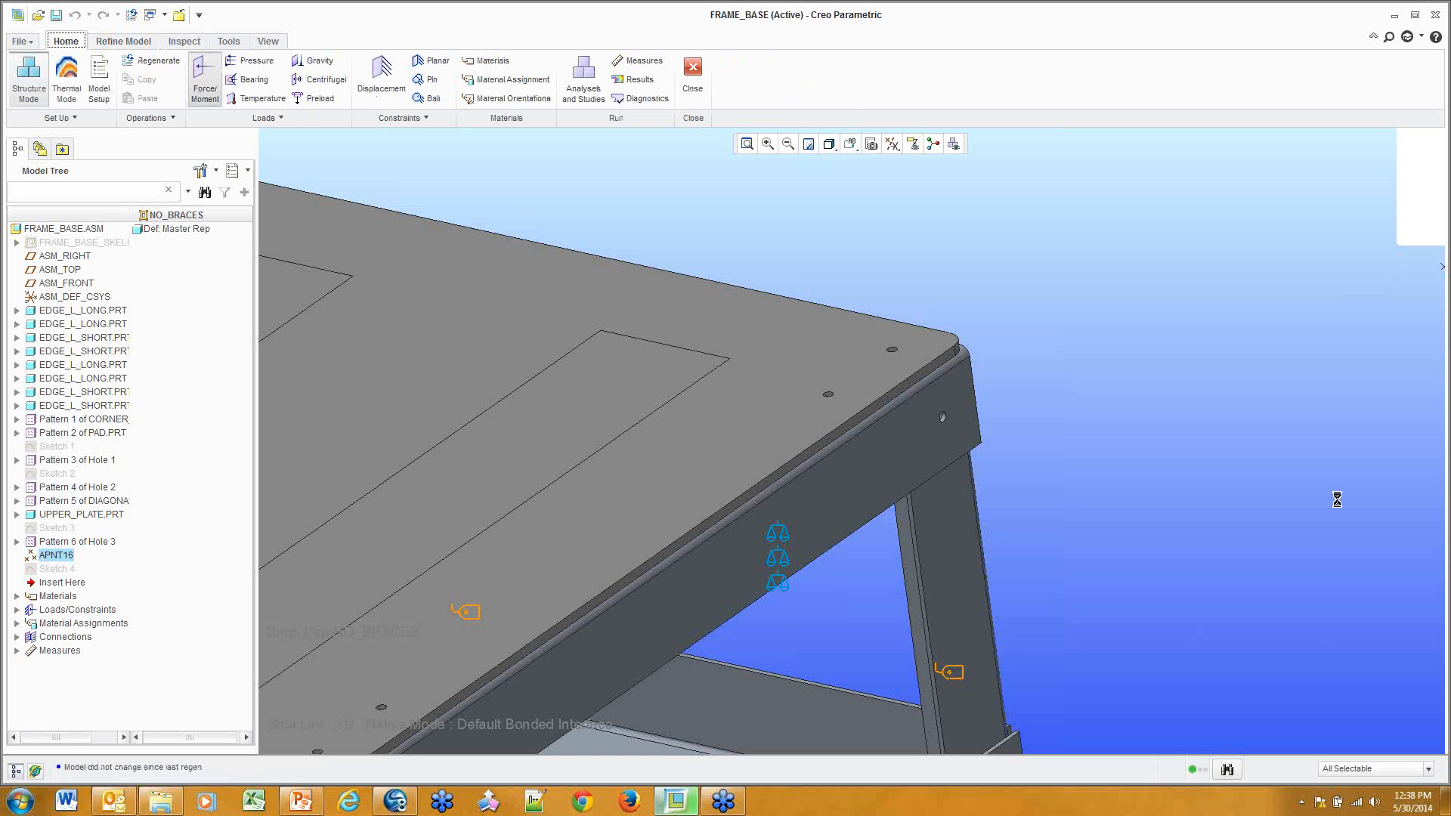
pyautogui.click(1402, 367)
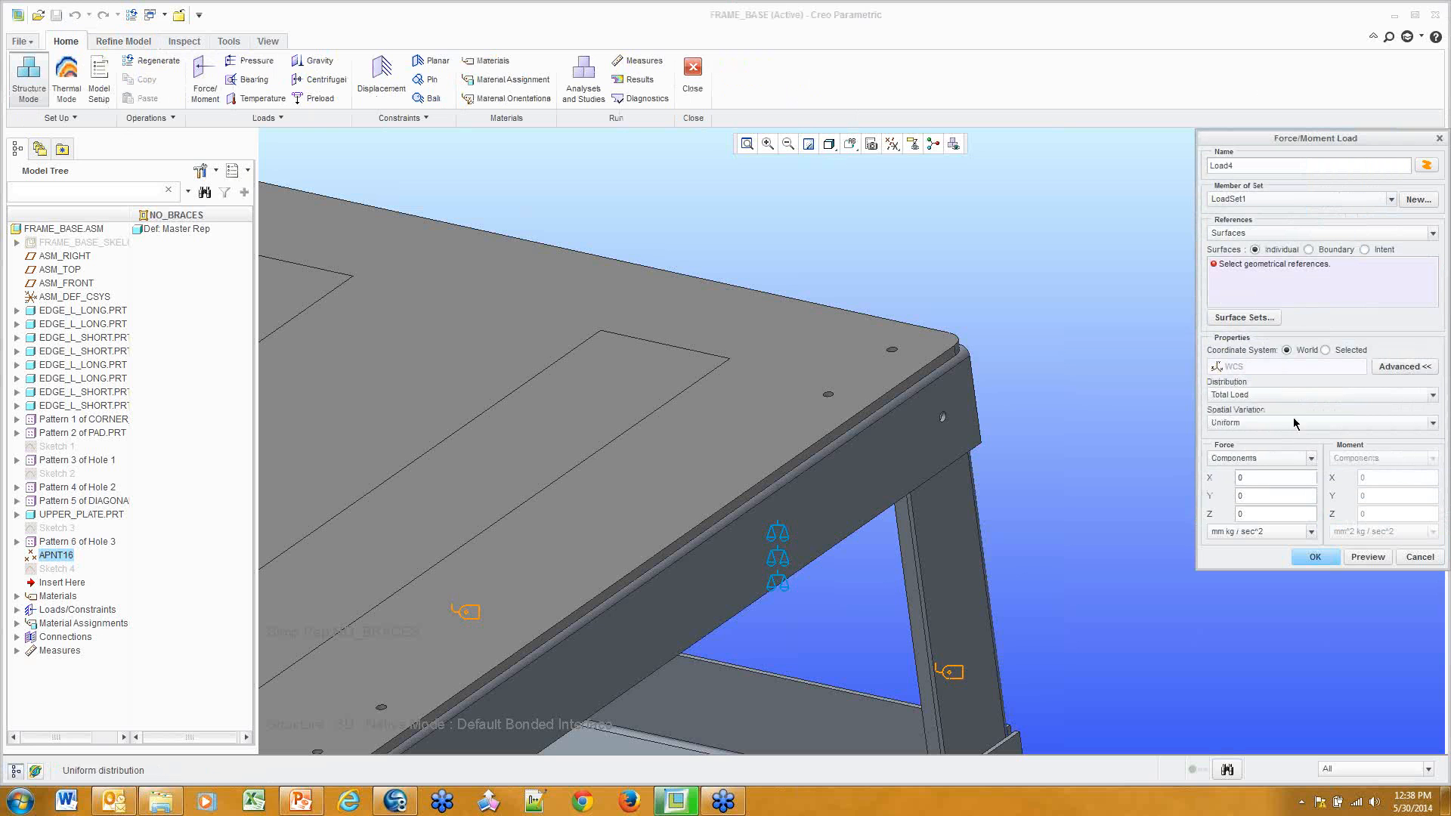
pyautogui.click(1296, 394)
pyautogui.click(1286, 431)
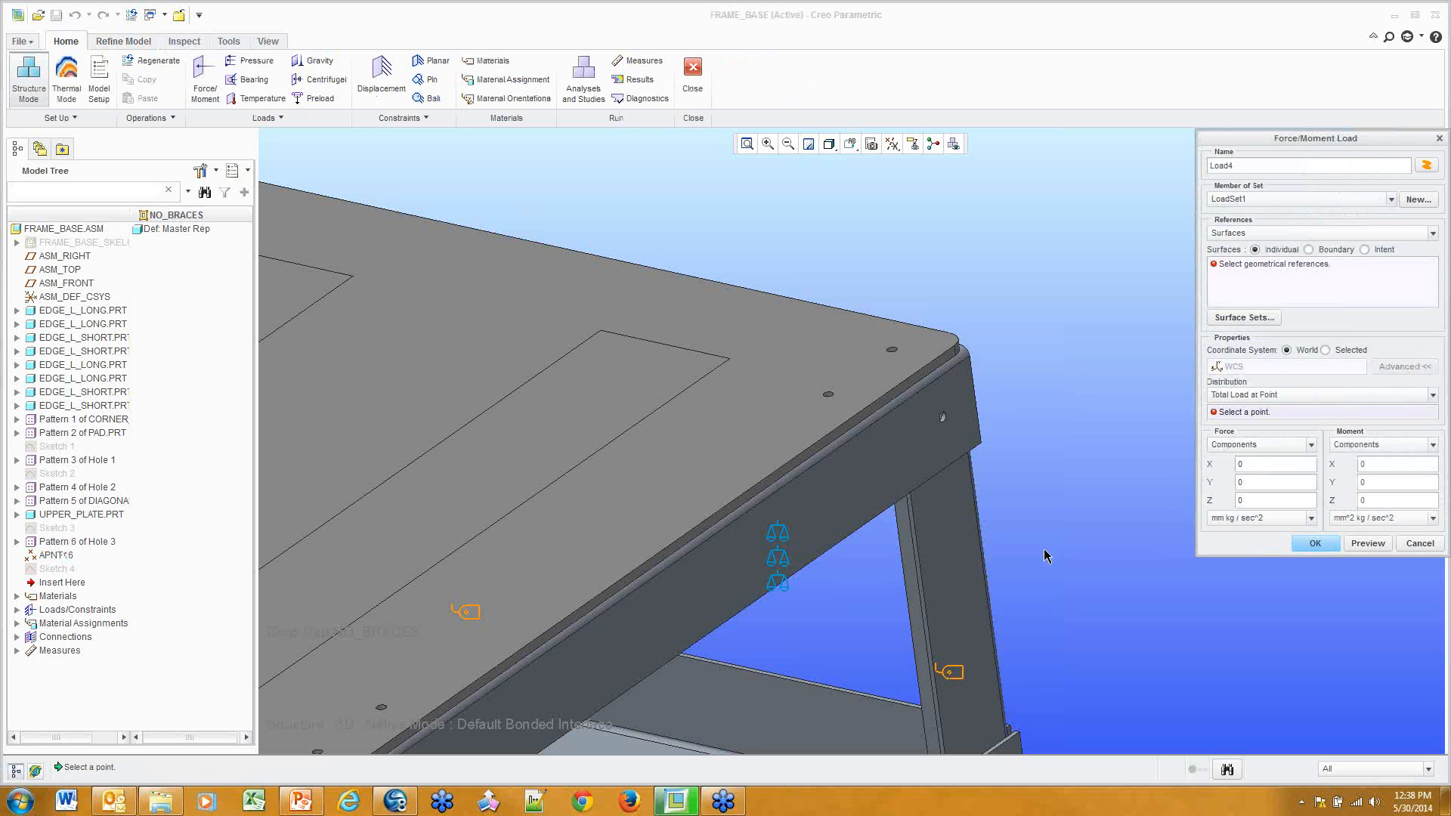
pyautogui.scroll(-5, 1050, 551)
pyautogui.keyDown('shift'); pyautogui.moveTo(1058, 544); pyautogui.dragTo(910, 393, button='middle'); pyautogui.keyUp('shift')
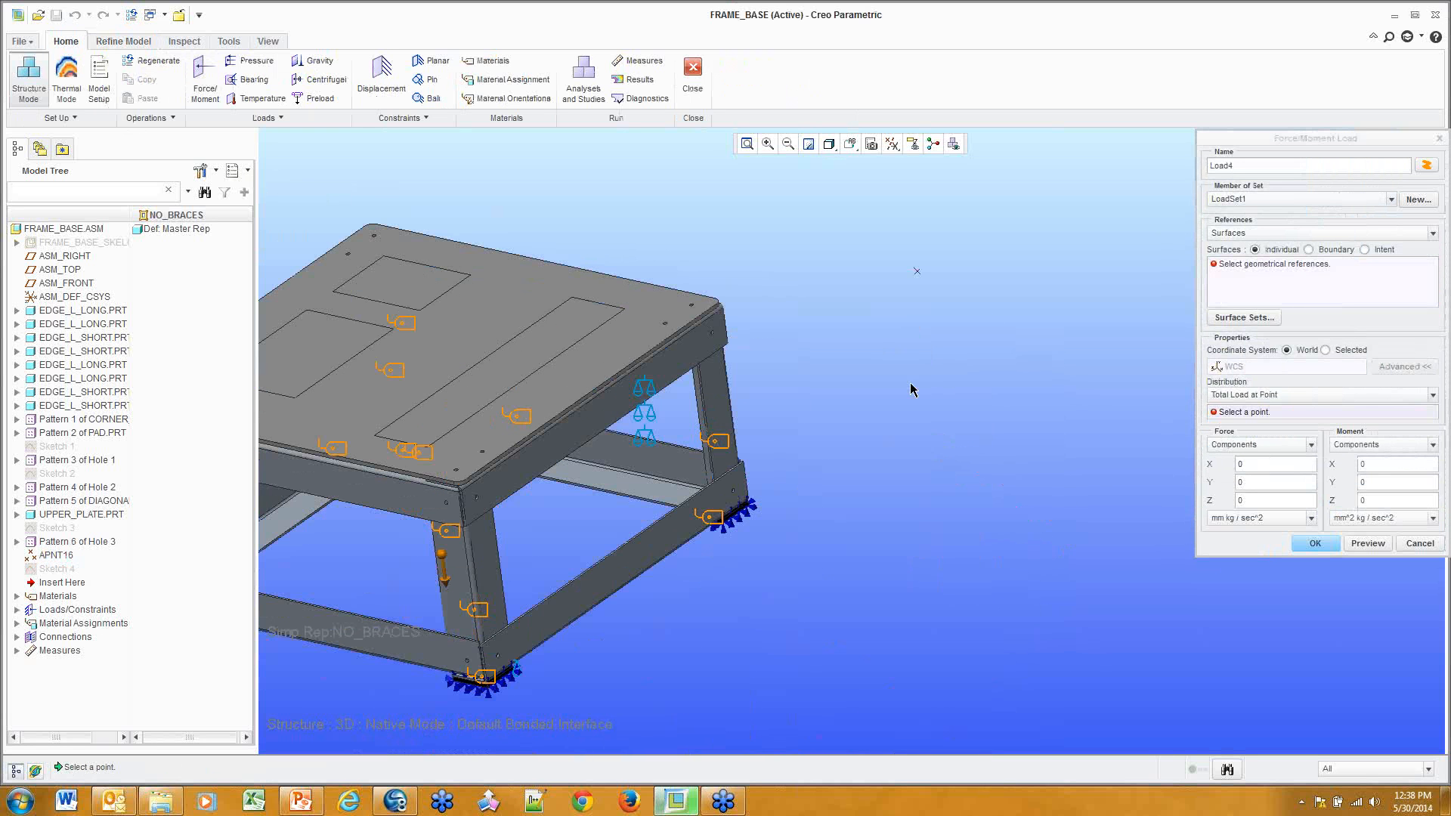
pyautogui.click(918, 274)
# Add the surfaces of the two upper-plate holes and the adjacent long edge's side hole at the corner nearest APNT16 as load references
pyautogui.scroll(5, 767, 346)
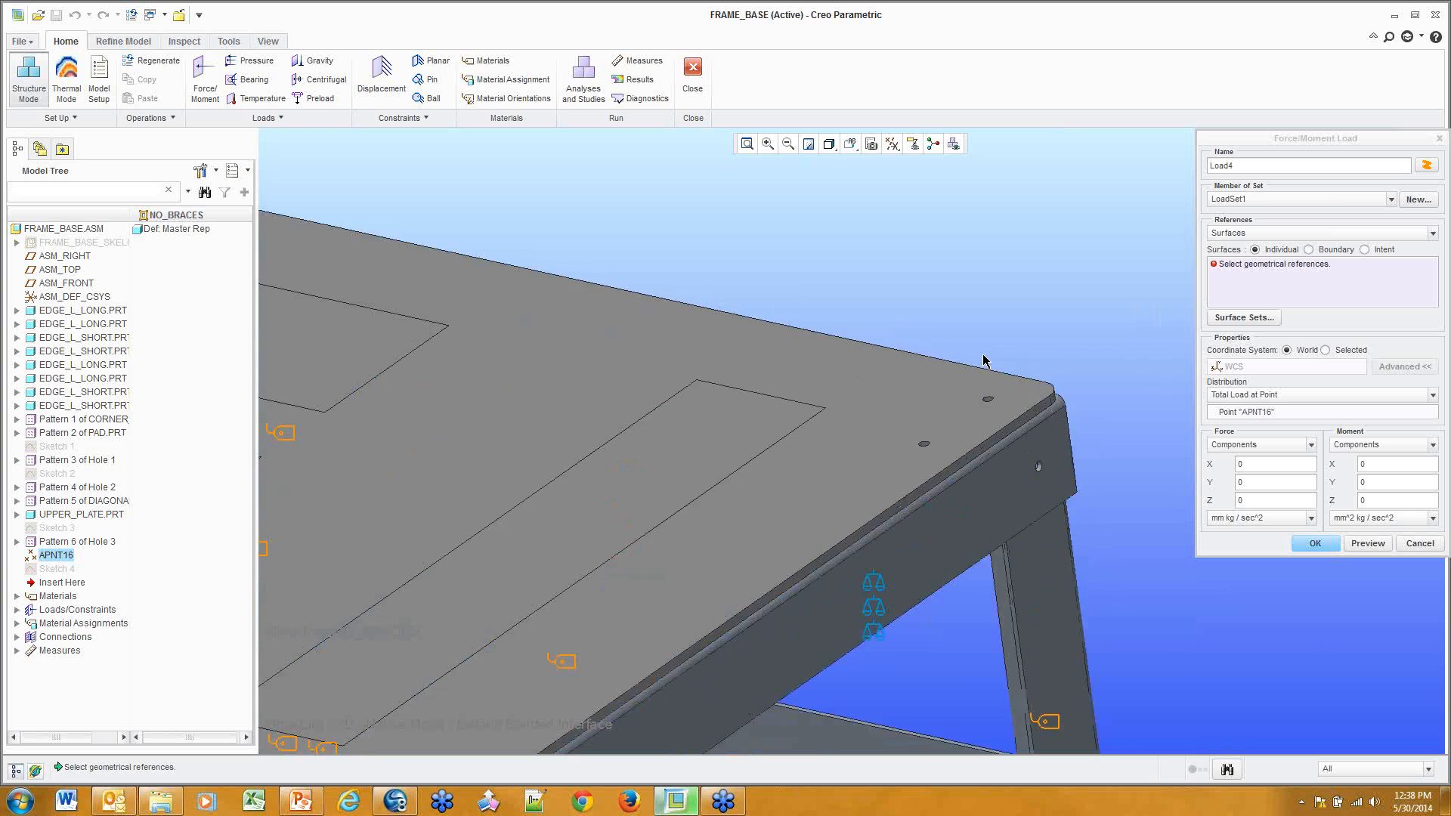
pyautogui.scroll(6, 984, 361)
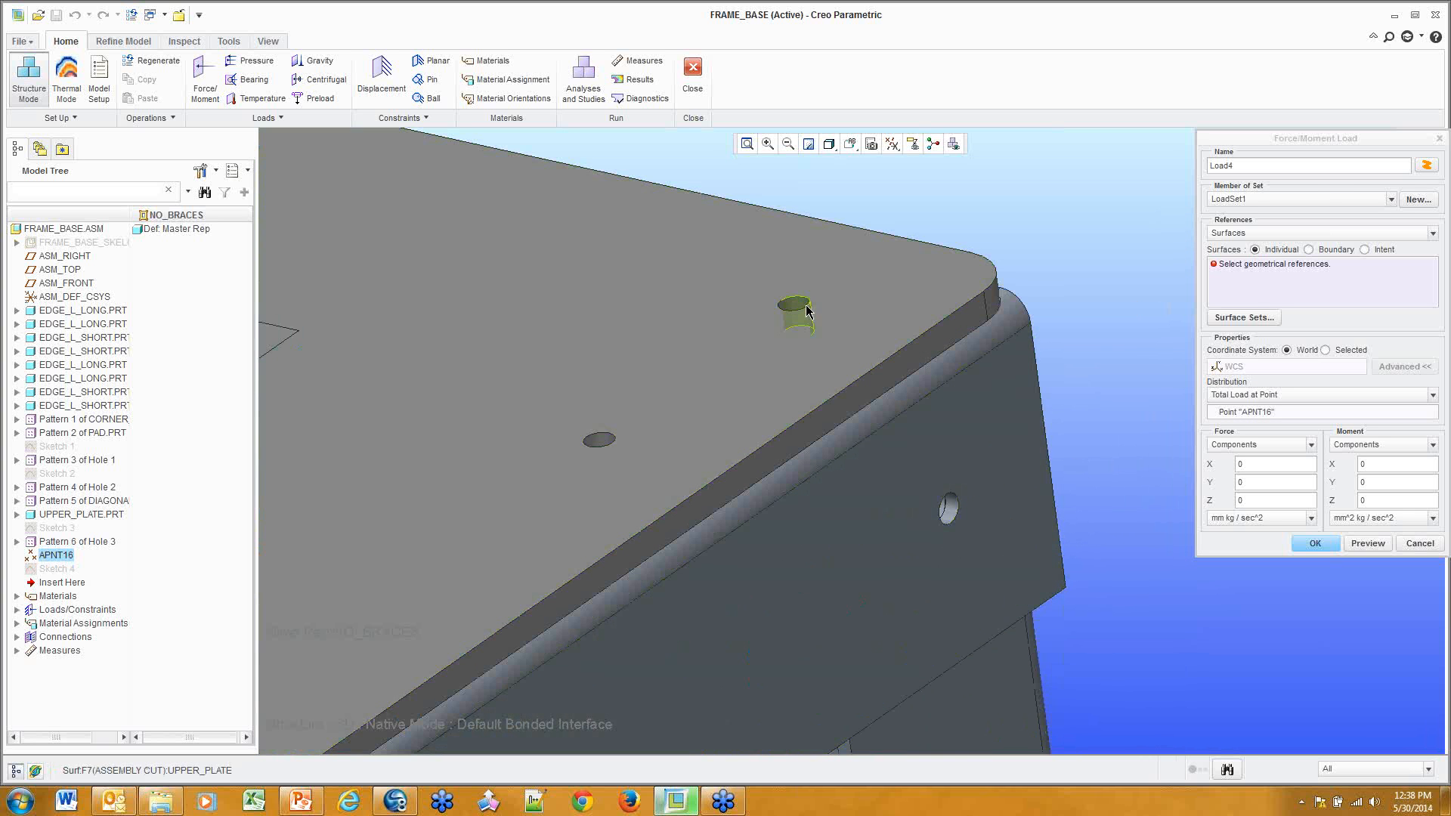
pyautogui.click(807, 311)
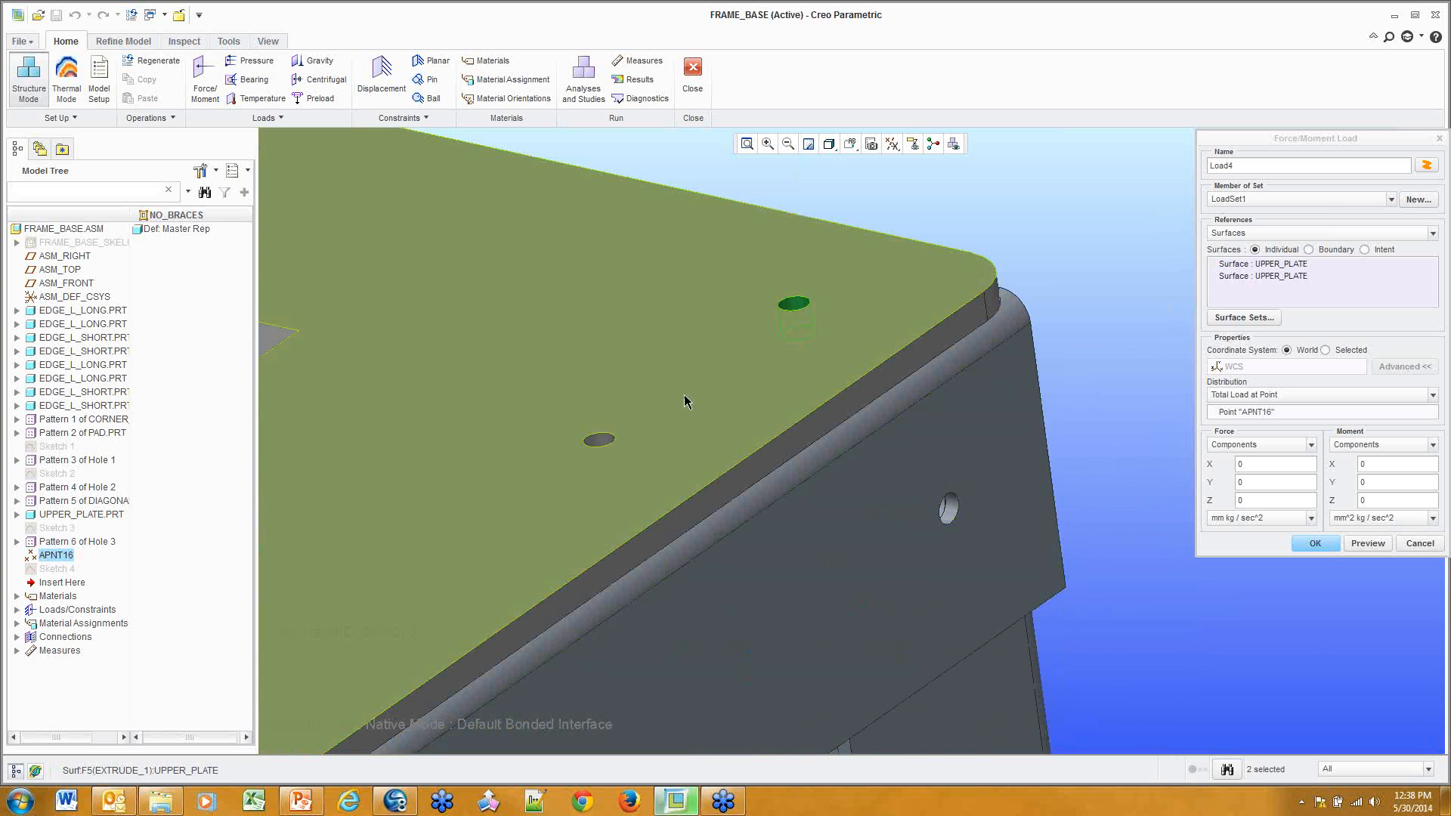
pyautogui.click(596, 442)
pyautogui.keyDown('ctrl'); pyautogui.click(792, 305); pyautogui.keyUp('ctrl')
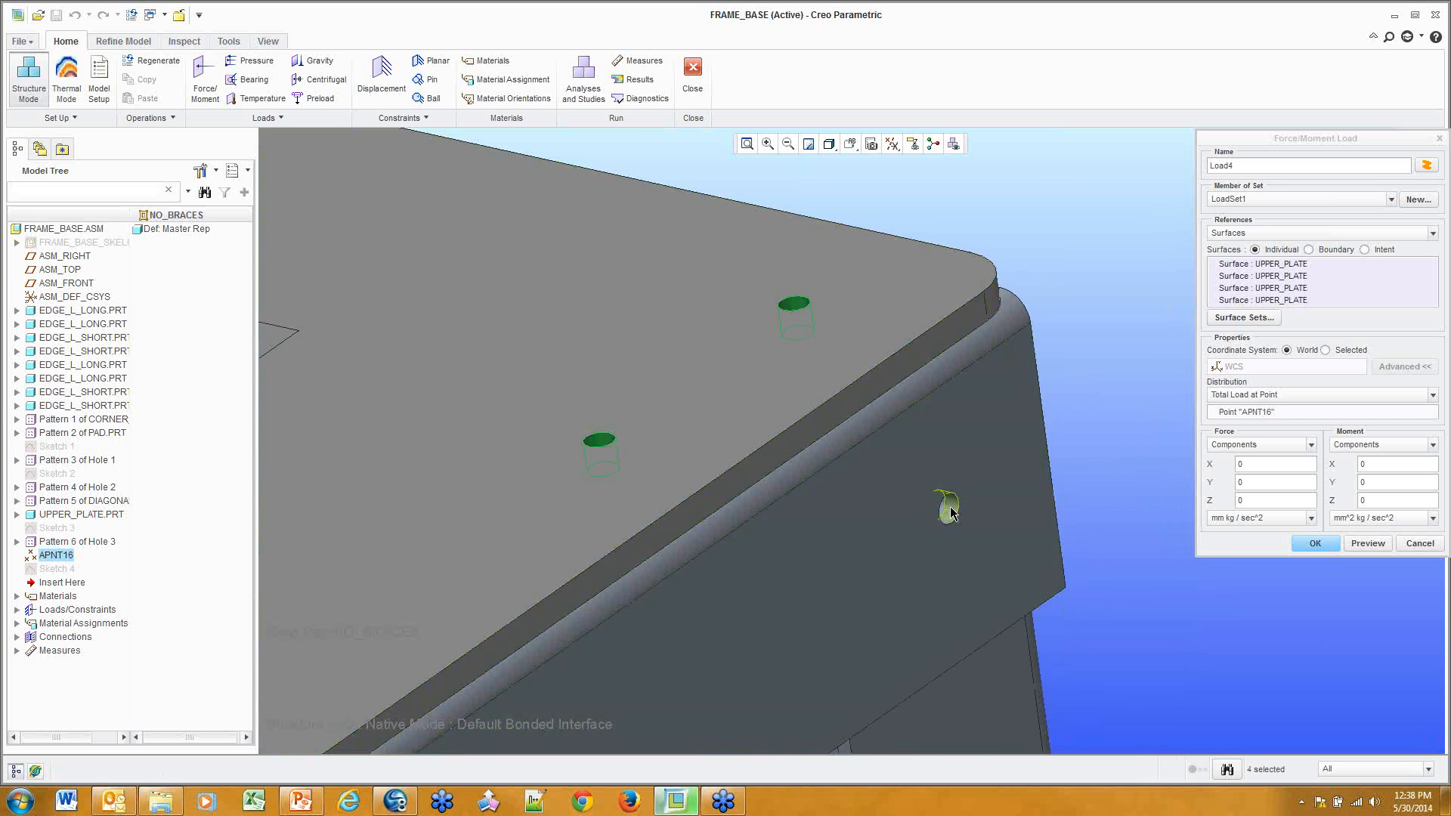
pyautogui.keyDown('ctrl'); pyautogui.click(948, 507); pyautogui.keyUp('ctrl')
# Add the matching two plate holes and side hole at the other end of the same long edge to the load references
pyautogui.scroll(-2, 718, 553)
pyautogui.scroll(-4, 718, 559)
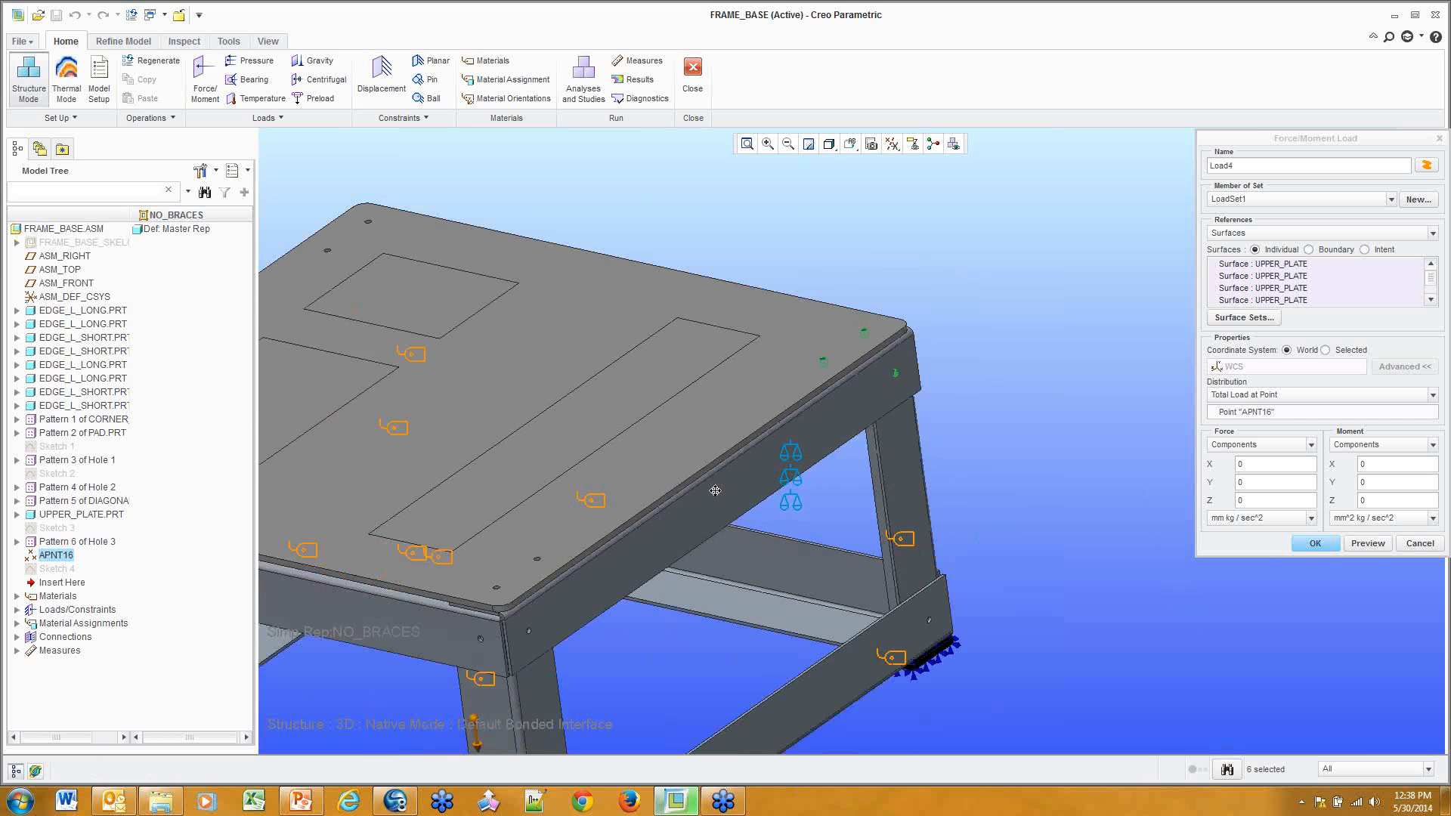
pyautogui.scroll(4, 847, 437)
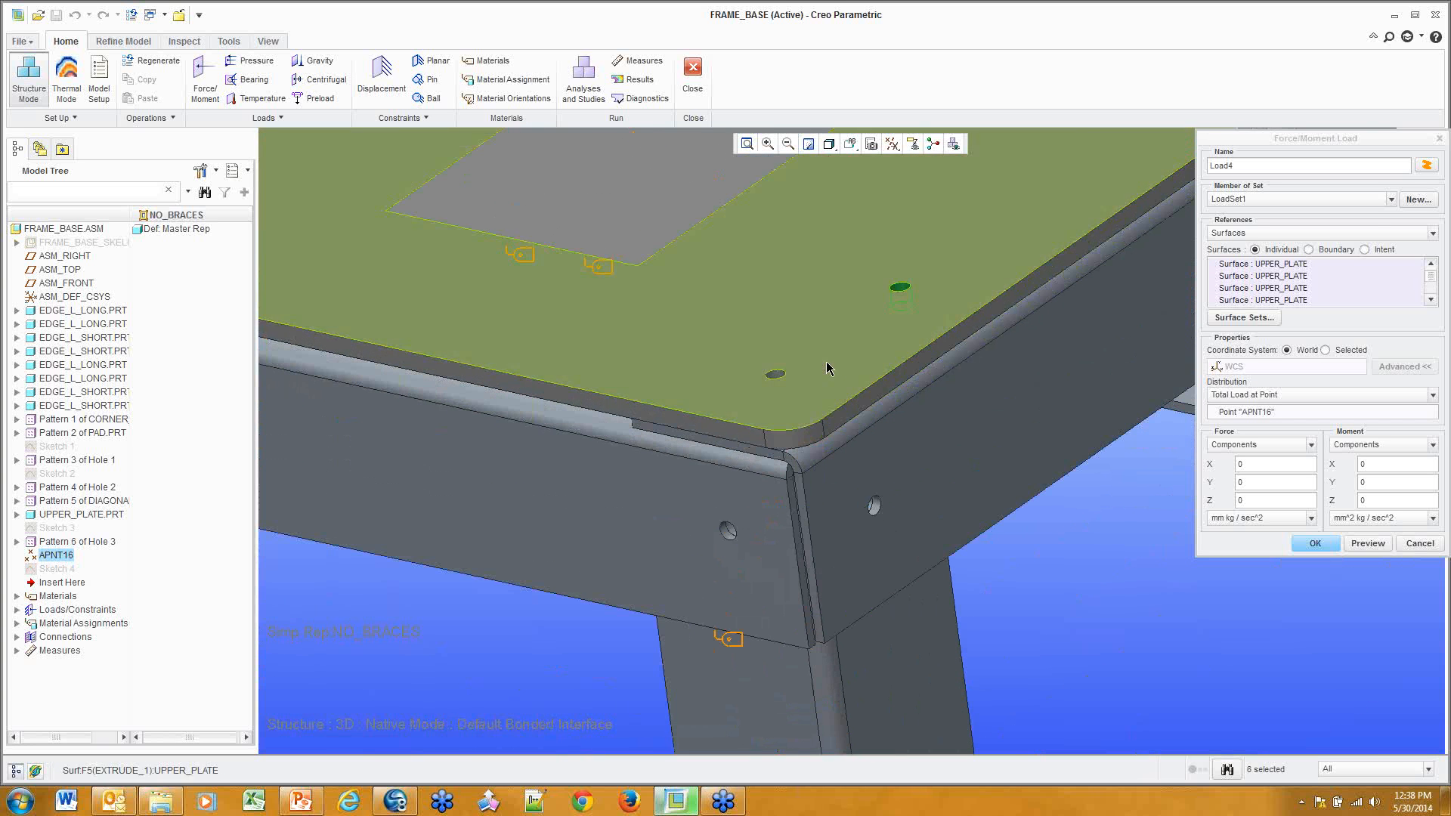
pyautogui.keyDown('ctrl'); pyautogui.click(782, 380); pyautogui.keyUp('ctrl')
pyautogui.keyDown('ctrl'); pyautogui.click(870, 505); pyautogui.keyUp('ctrl')
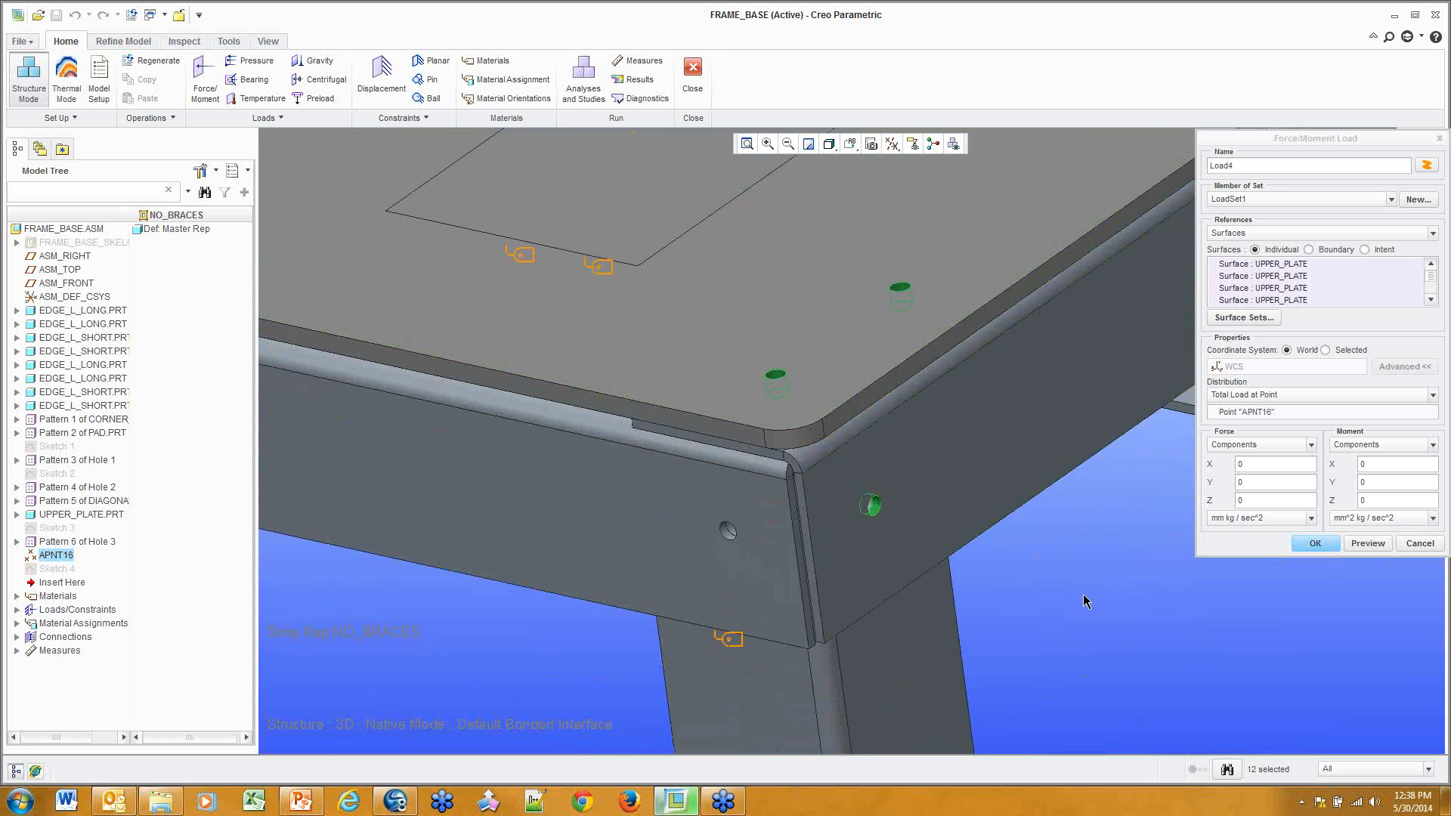
pyautogui.scroll(-4, 1086, 596)
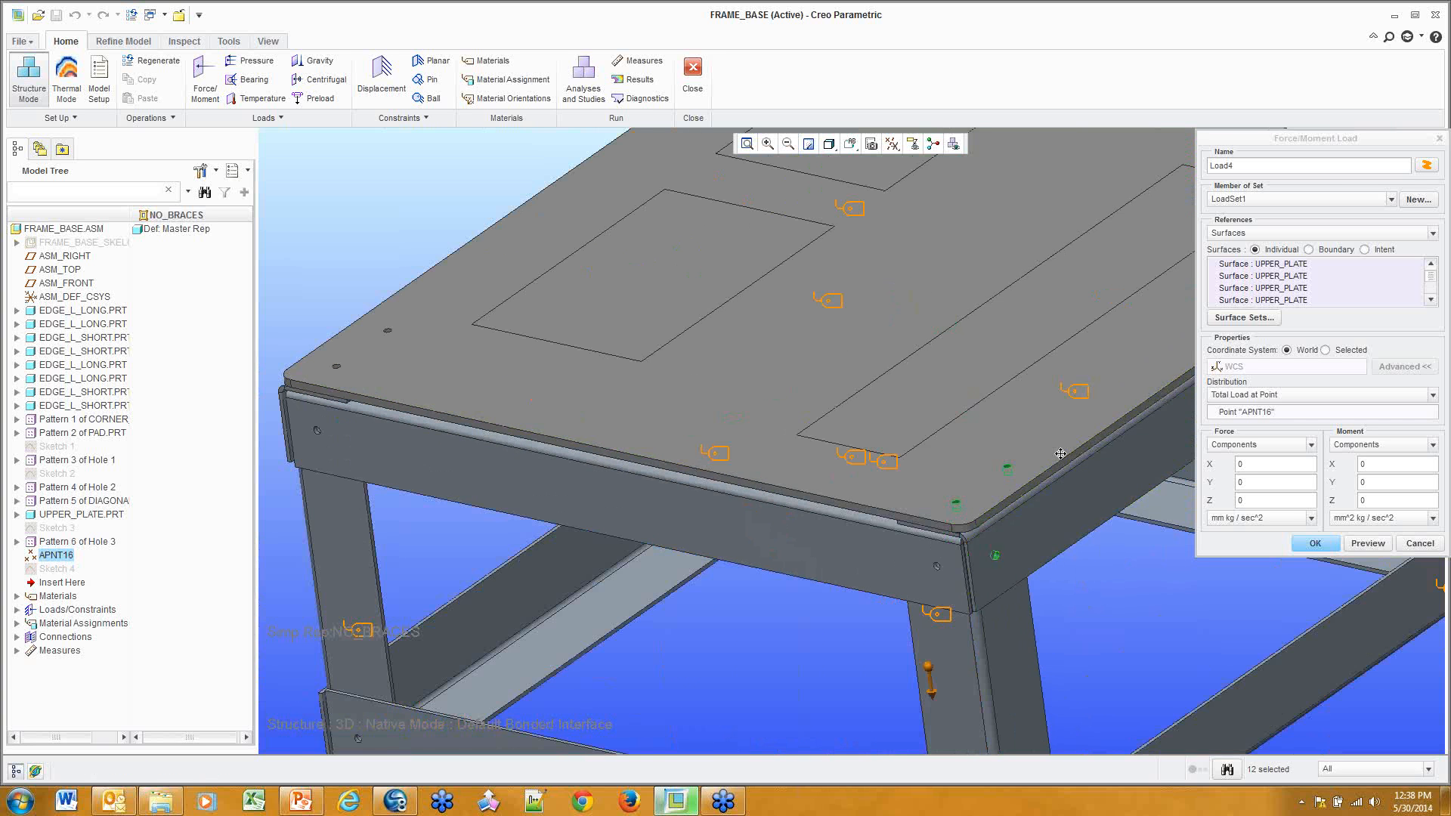
pyautogui.keyDown('shift'); pyautogui.moveTo(1068, 455); pyautogui.dragTo(731, 436, button='middle'); pyautogui.keyUp('shift')
pyautogui.scroll(-4, 790, 467)
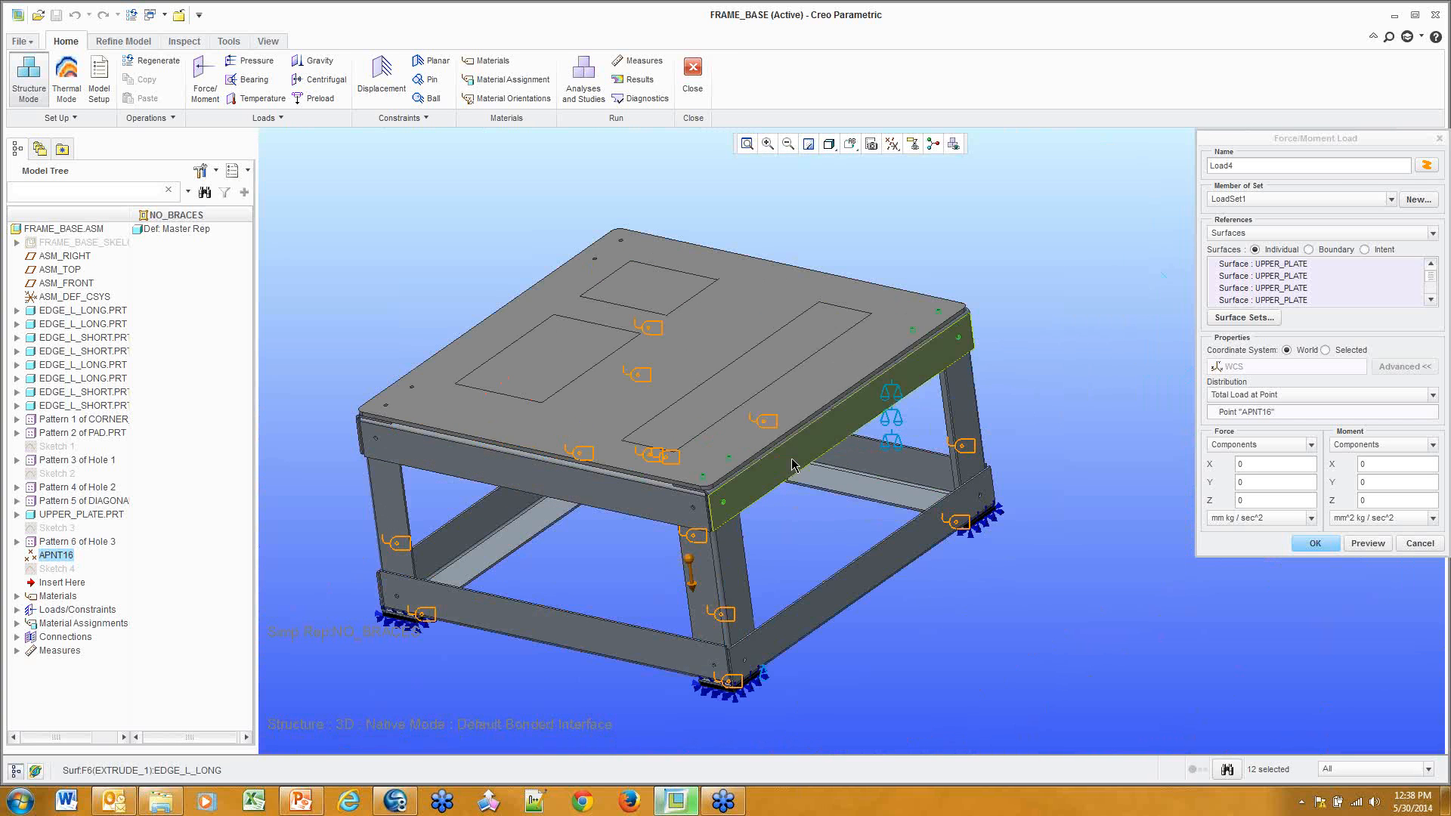
# Display the coordinate systems and set the load's Y force component to -500 lbf
pyautogui.click(850, 144)
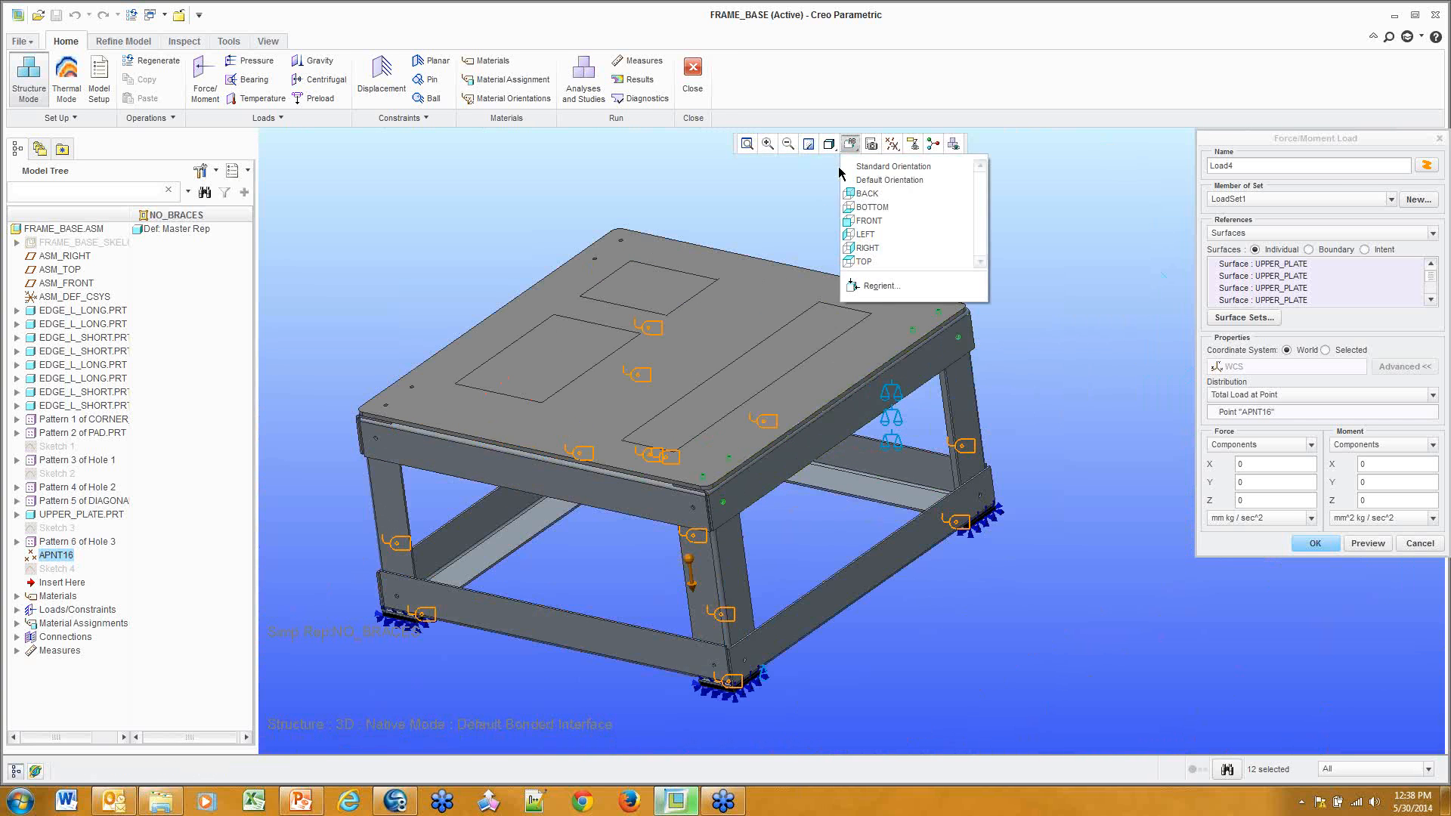
pyautogui.click(893, 143)
pyautogui.click(936, 230)
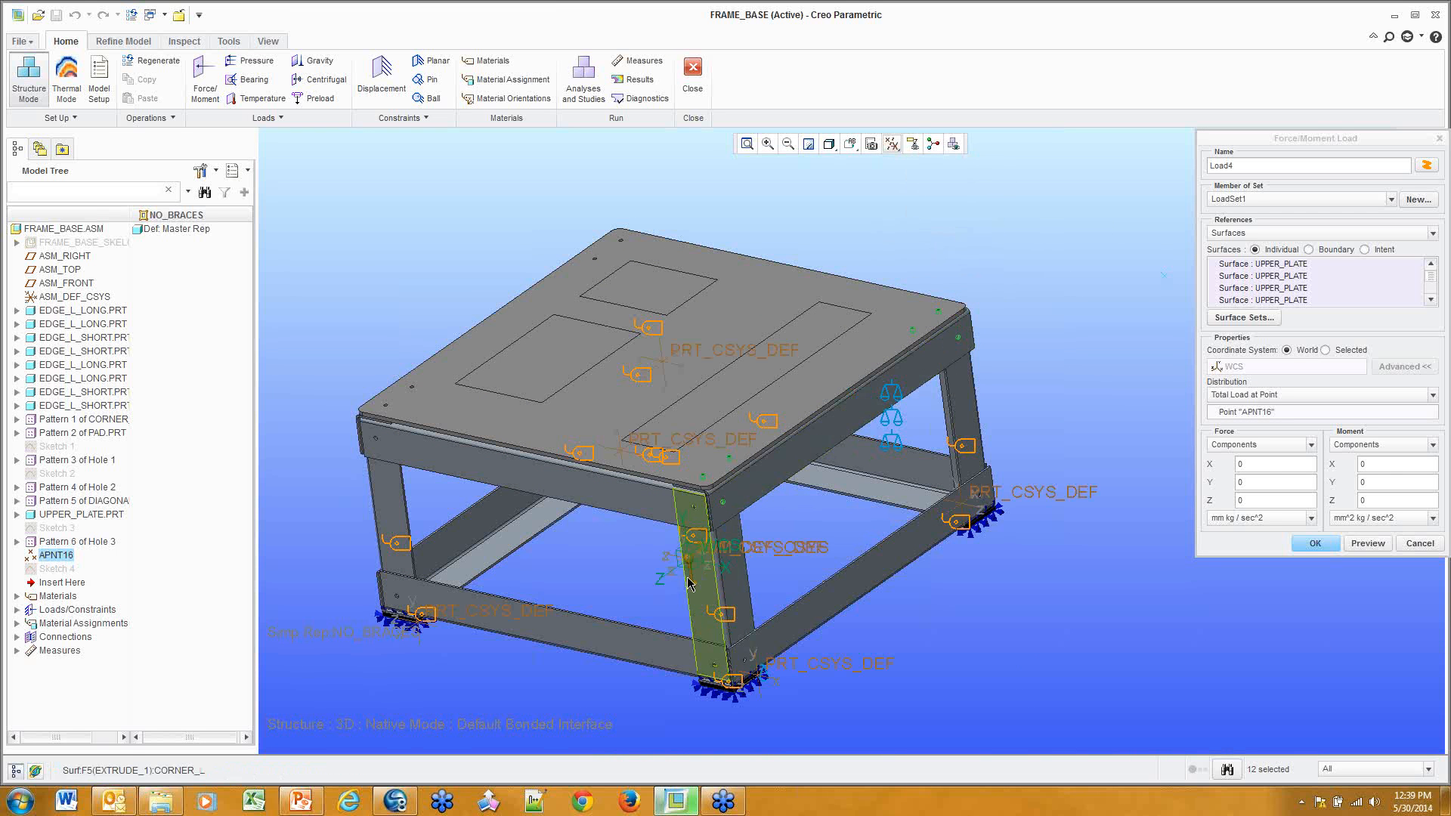
pyautogui.click(1447, 495)
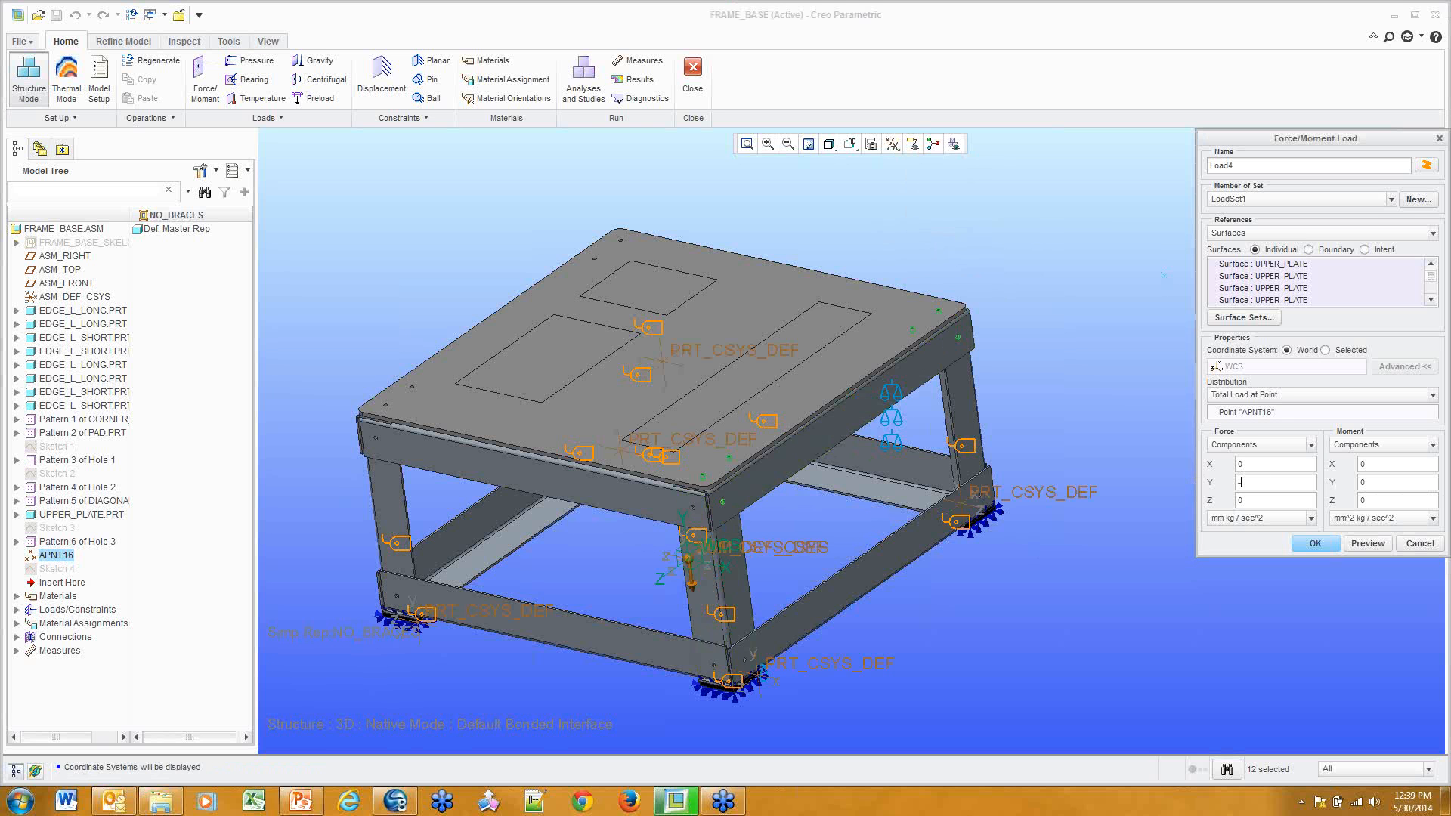
pyautogui.click(1225, 519)
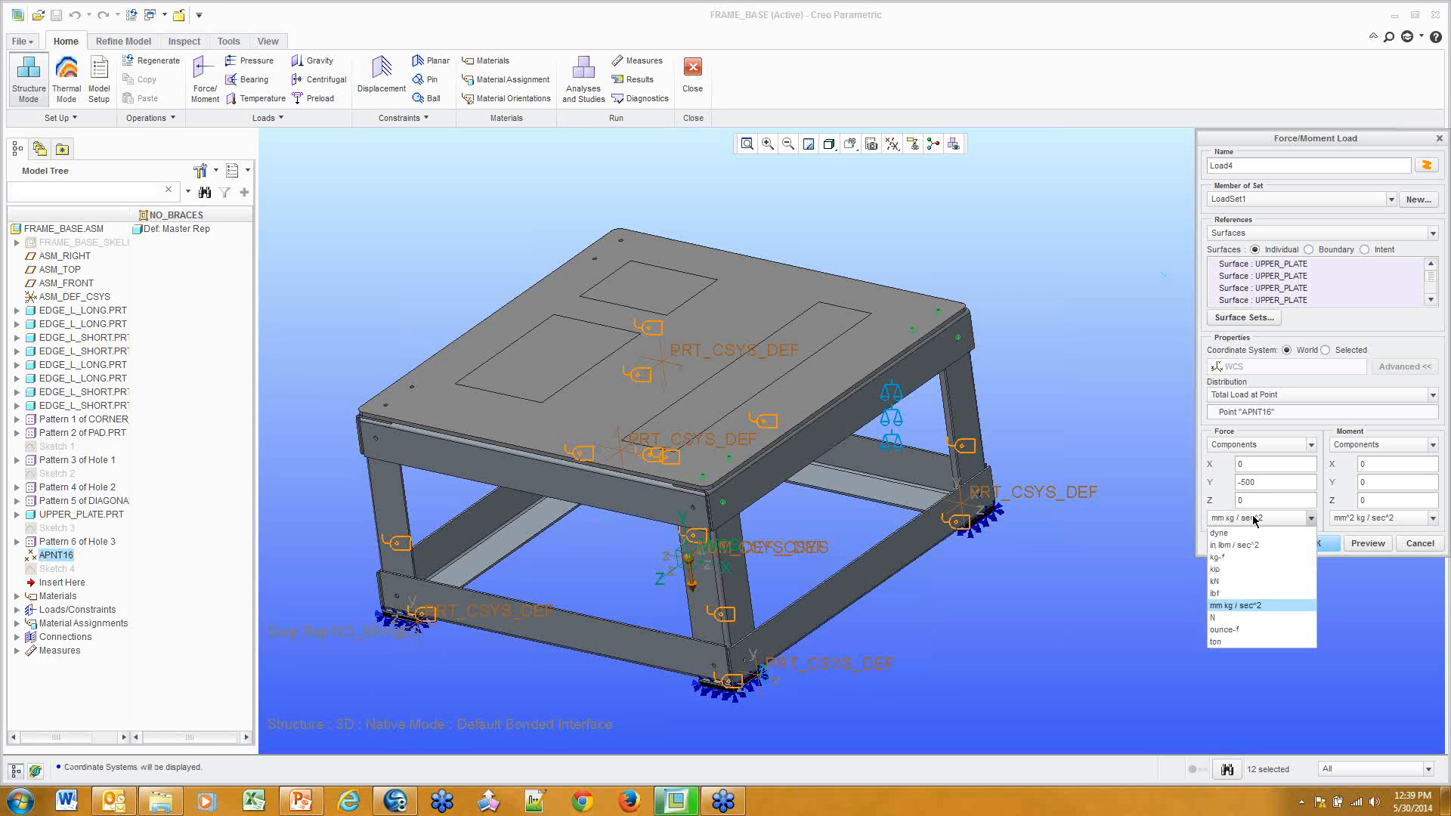
pyautogui.click(1255, 594)
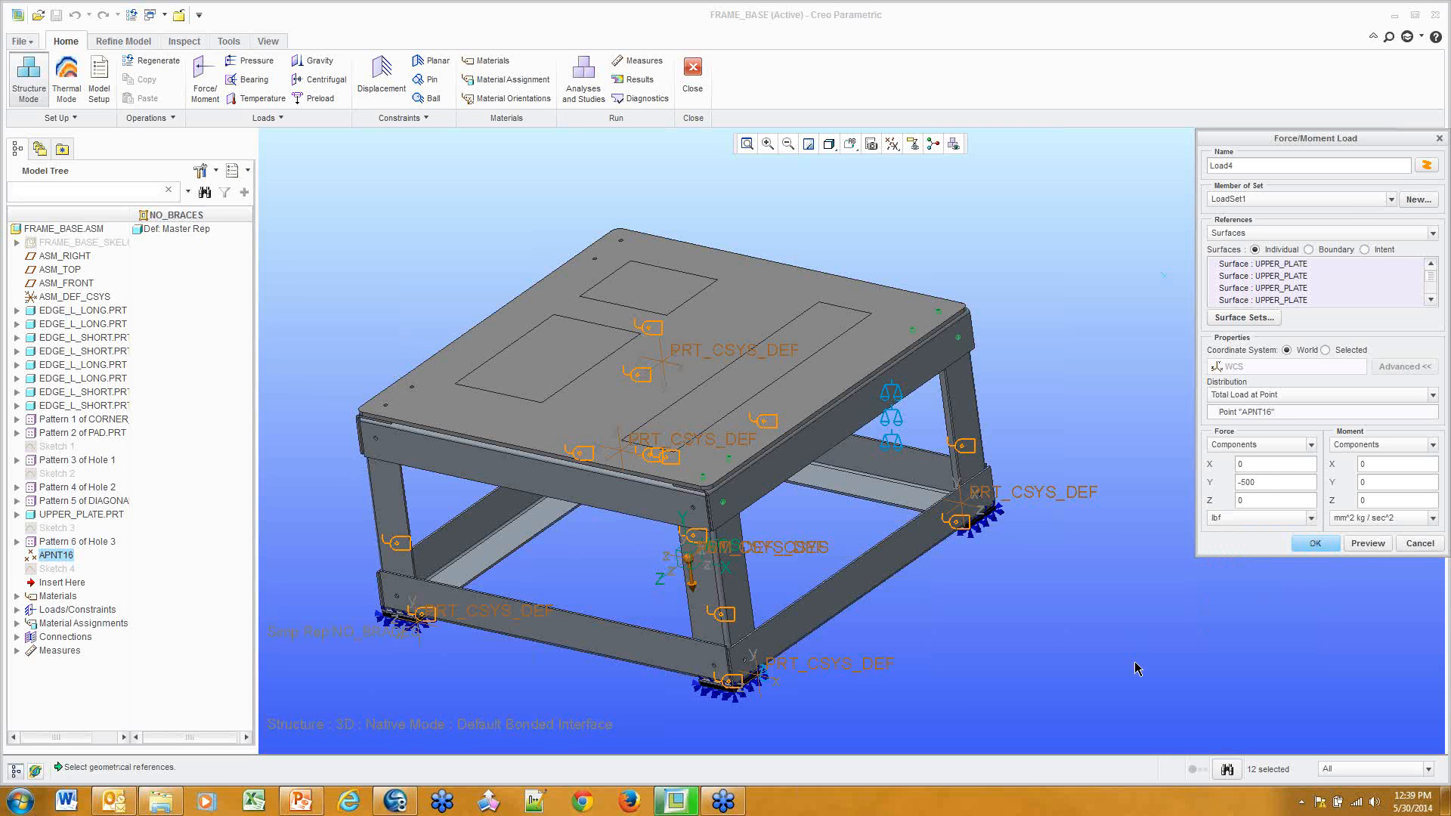
# Preview the load distribution on the hole surfaces and accept the load definition
pyautogui.click(1367, 544)
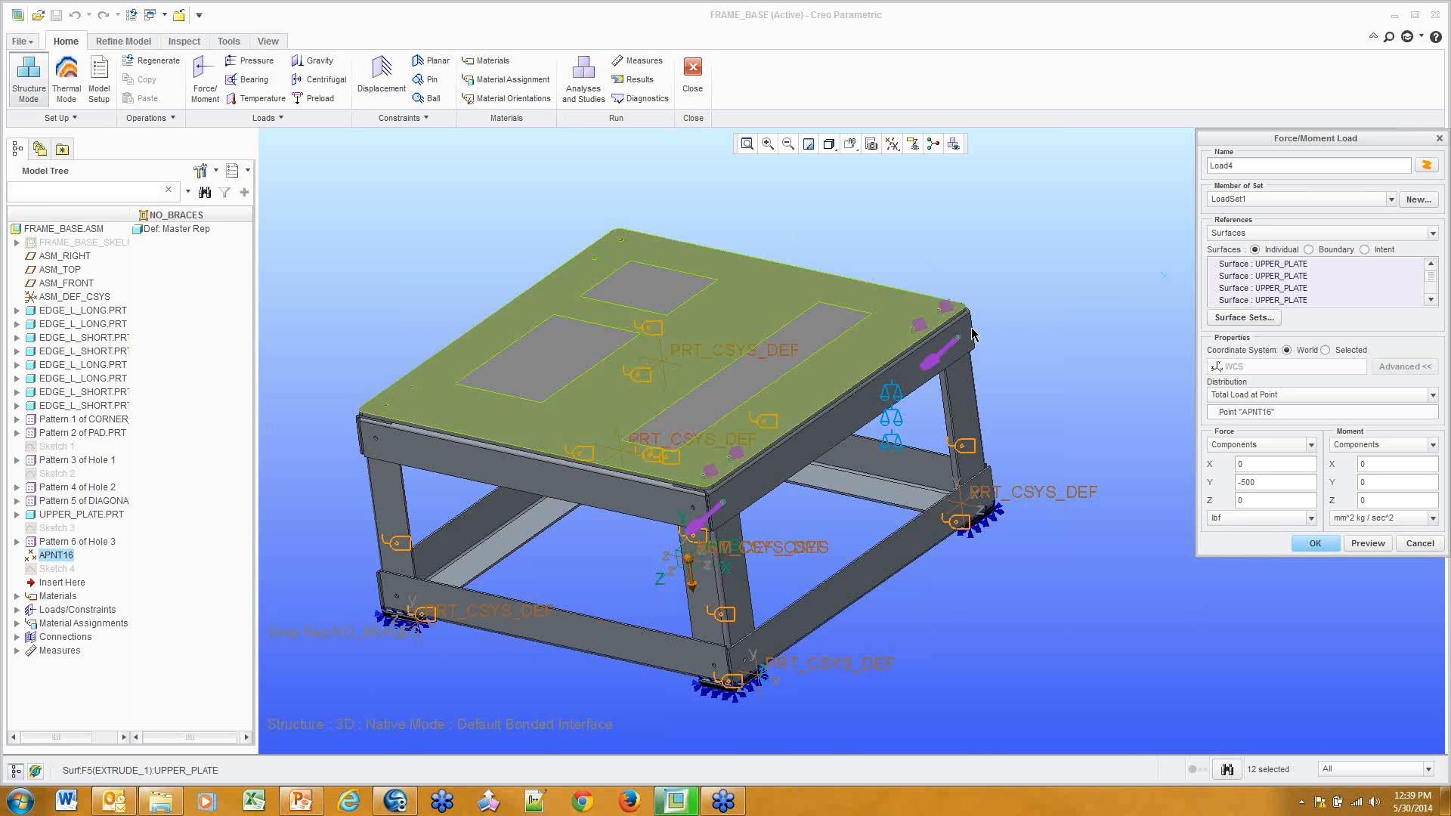
pyautogui.scroll(-6, 973, 333)
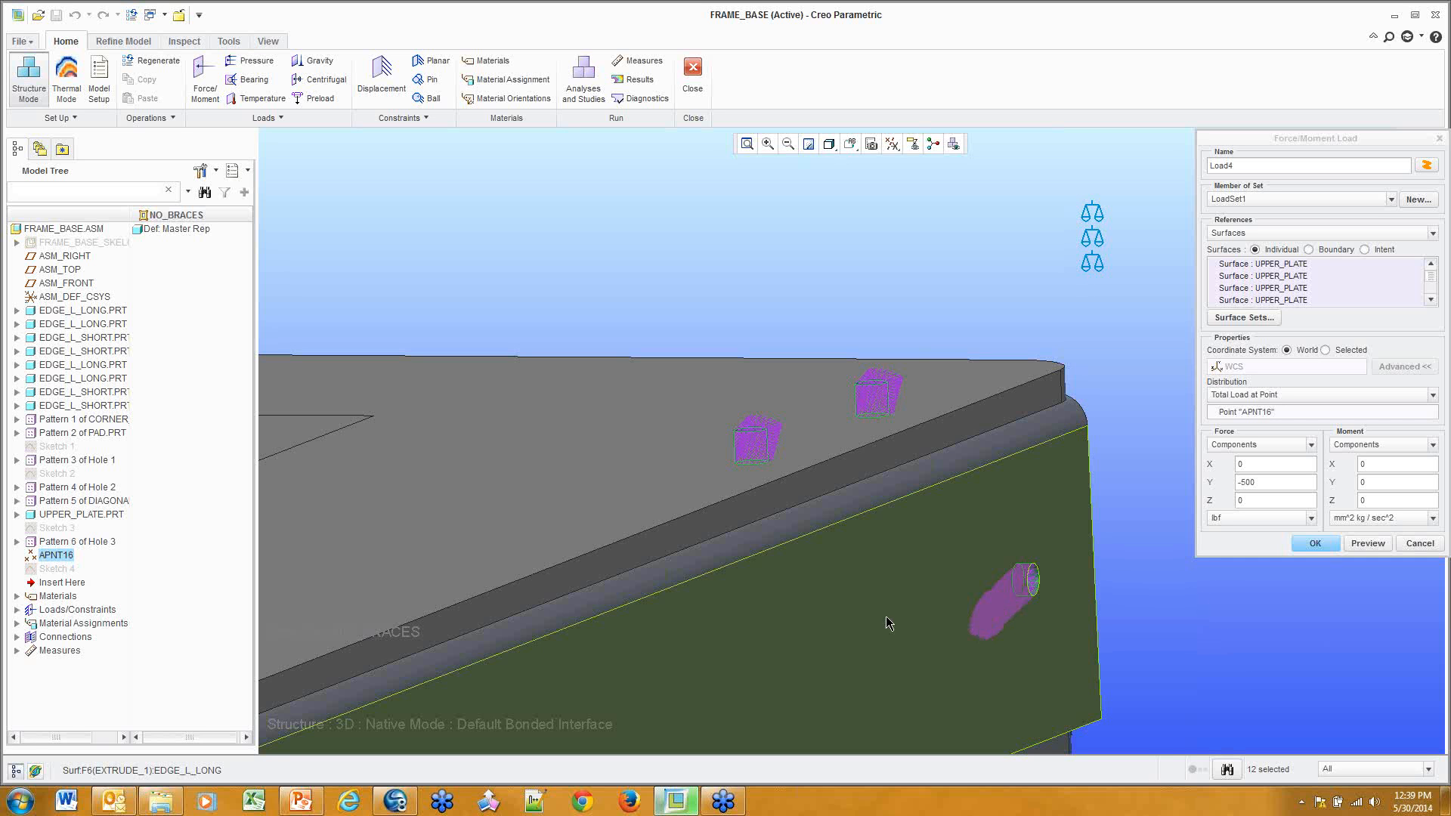
pyautogui.click(1308, 549)
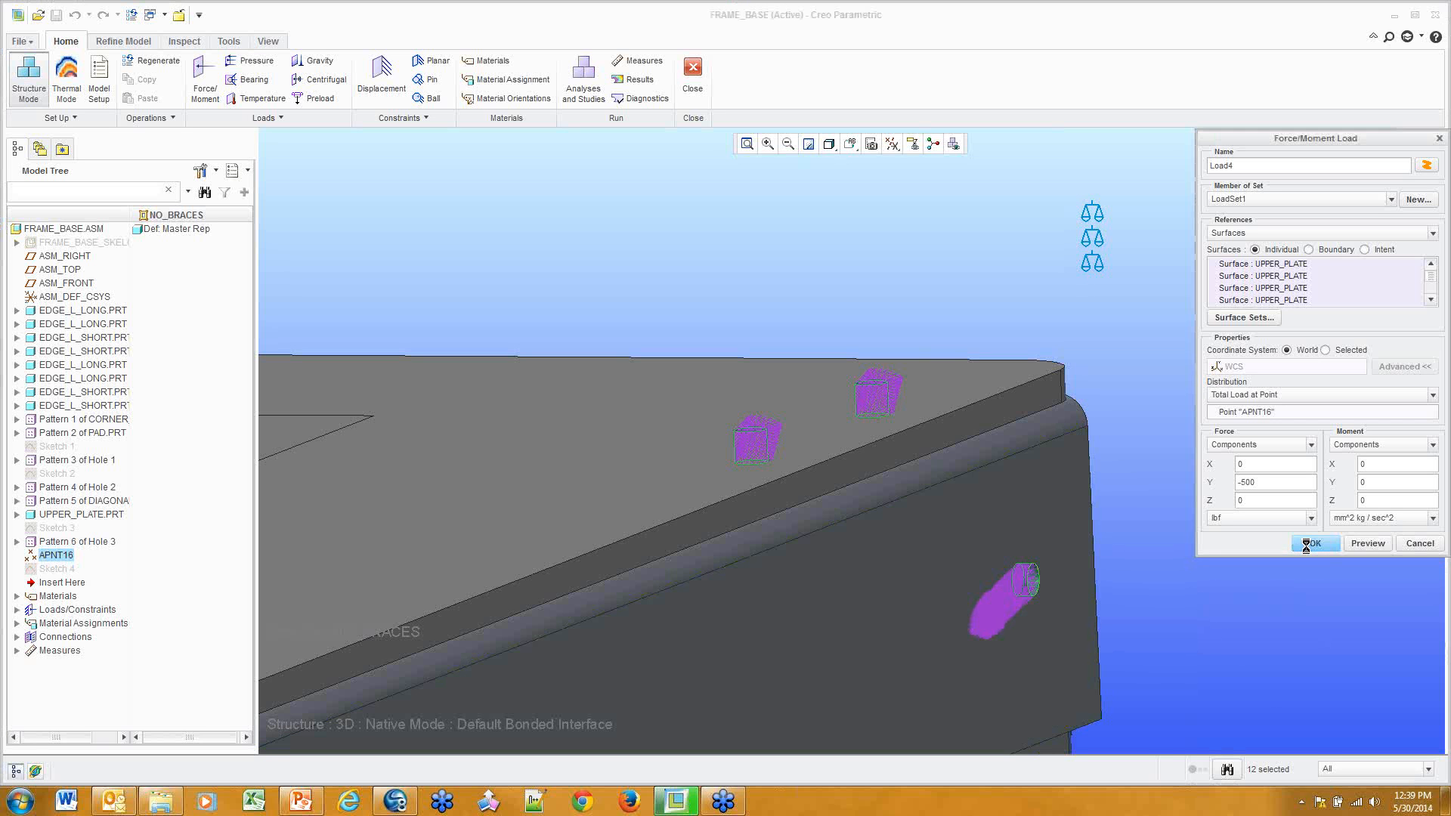
pyautogui.scroll(10, 1247, 486)
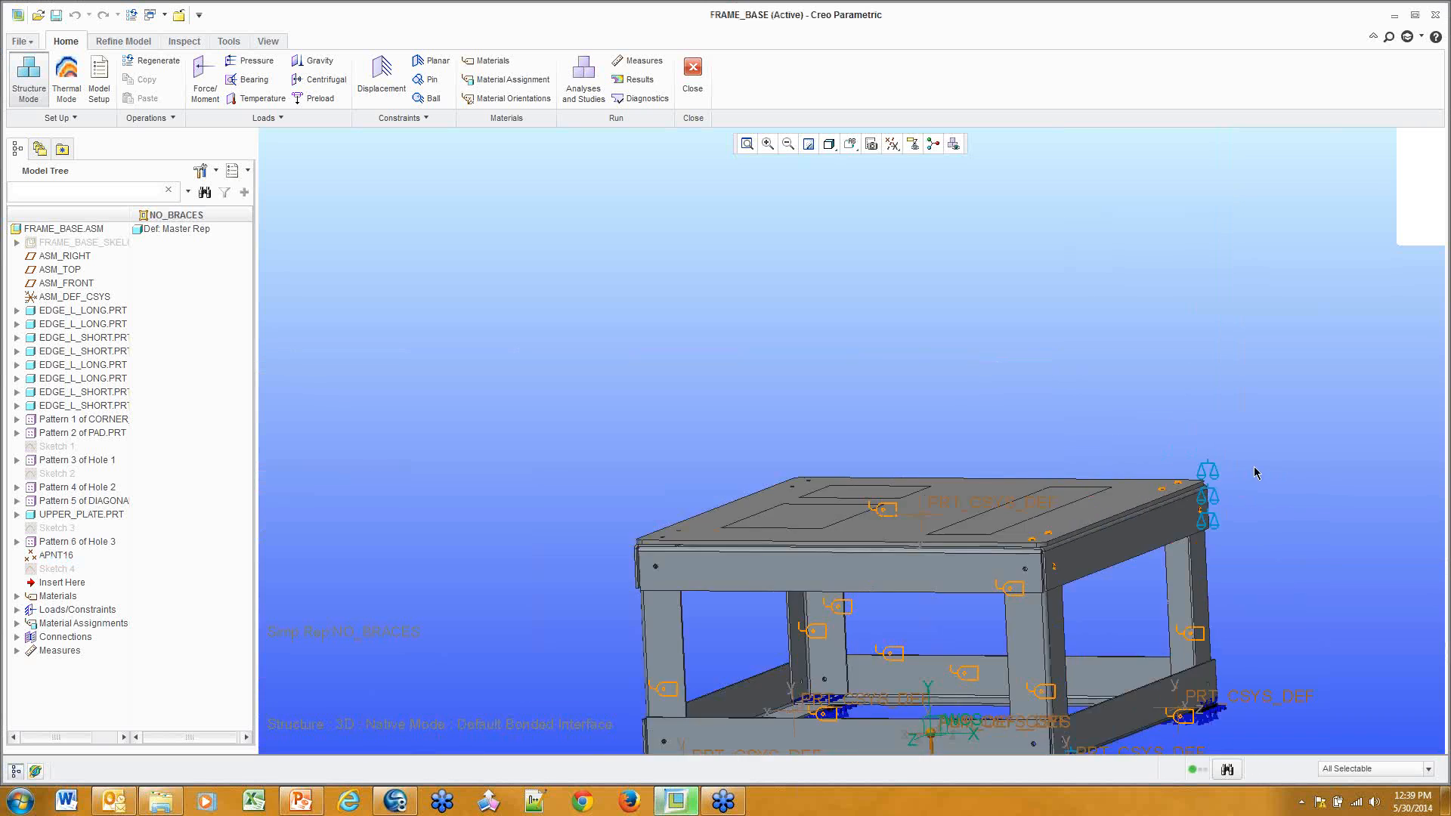
pyautogui.keyDown('shift'); pyautogui.moveTo(1270, 438); pyautogui.dragTo(894, 393, button='middle'); pyautogui.keyUp('shift')
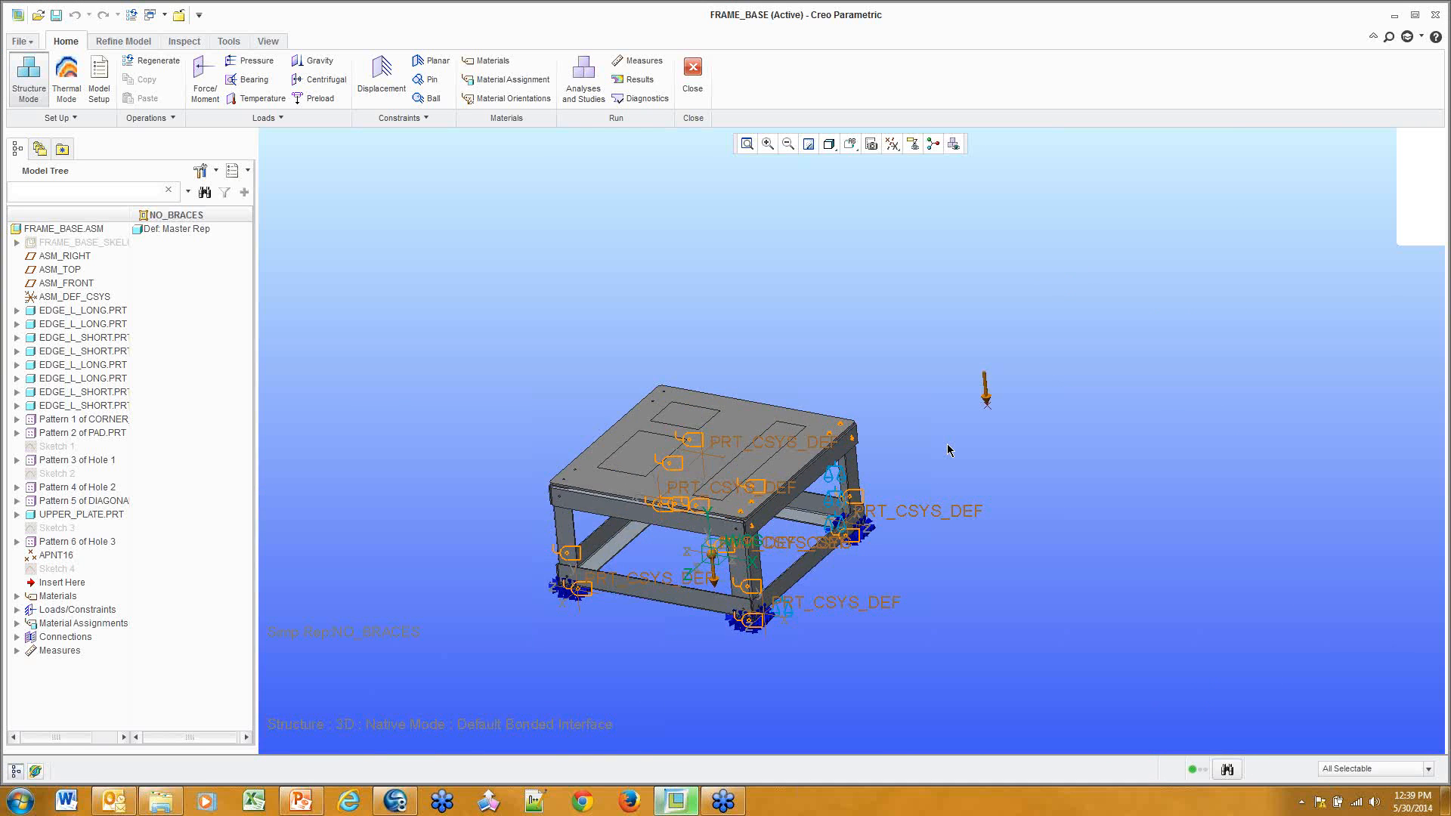
pyautogui.scroll(-5, 833, 302)
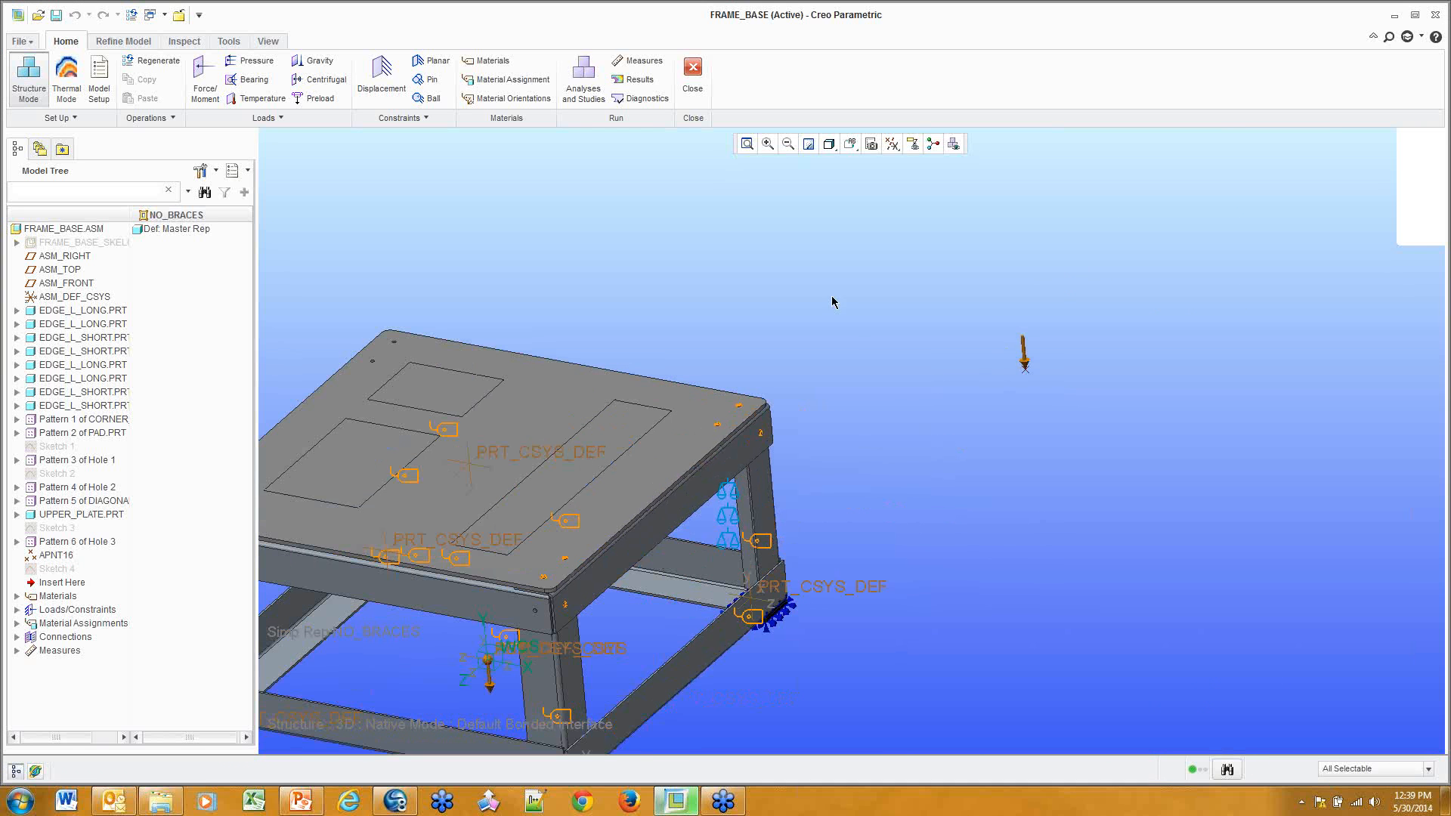
# Review the constraint set, load set and convergence method in the load_at_point static analysis definition
pyautogui.click(585, 82)
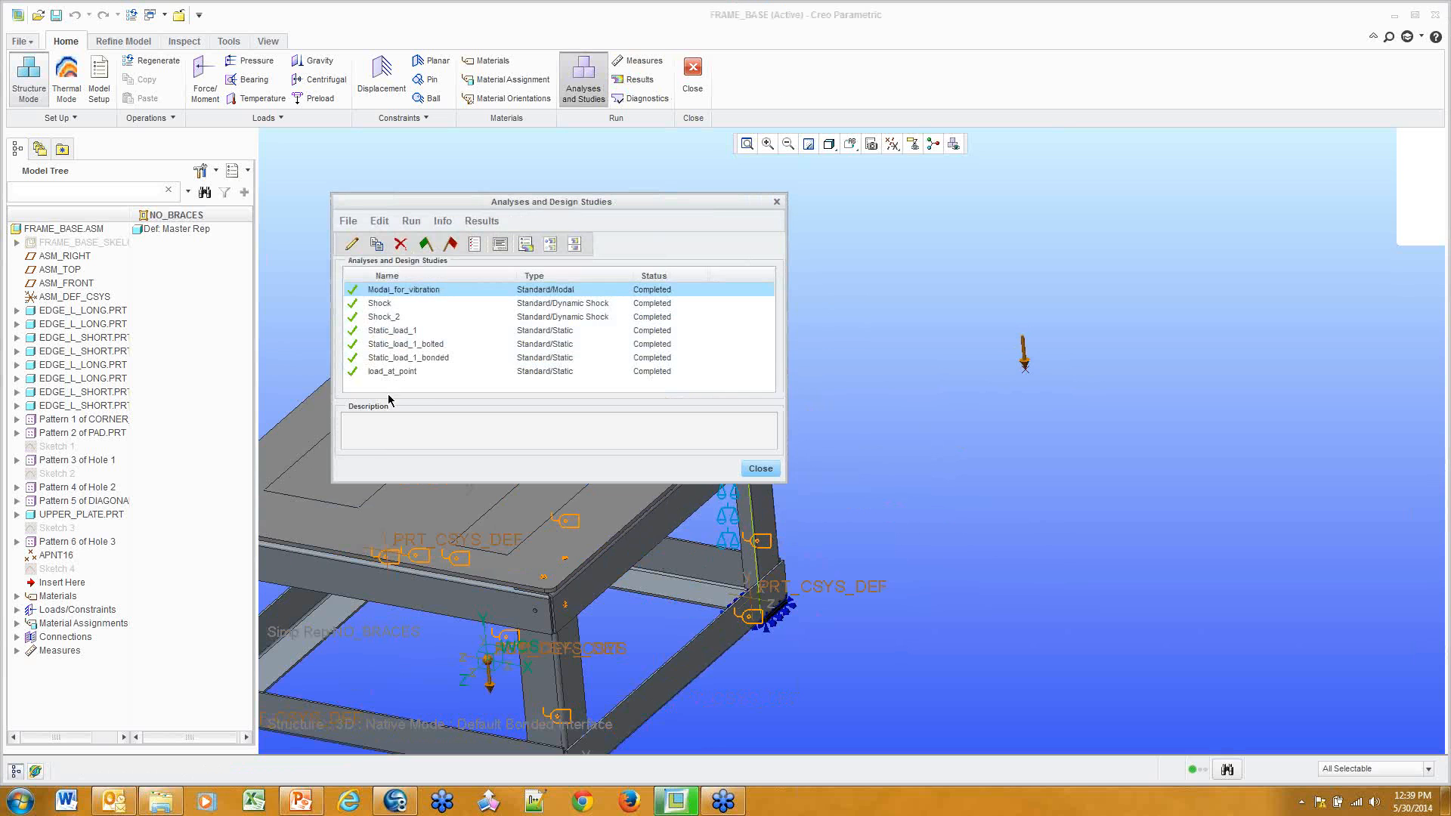
pyautogui.click(401, 371)
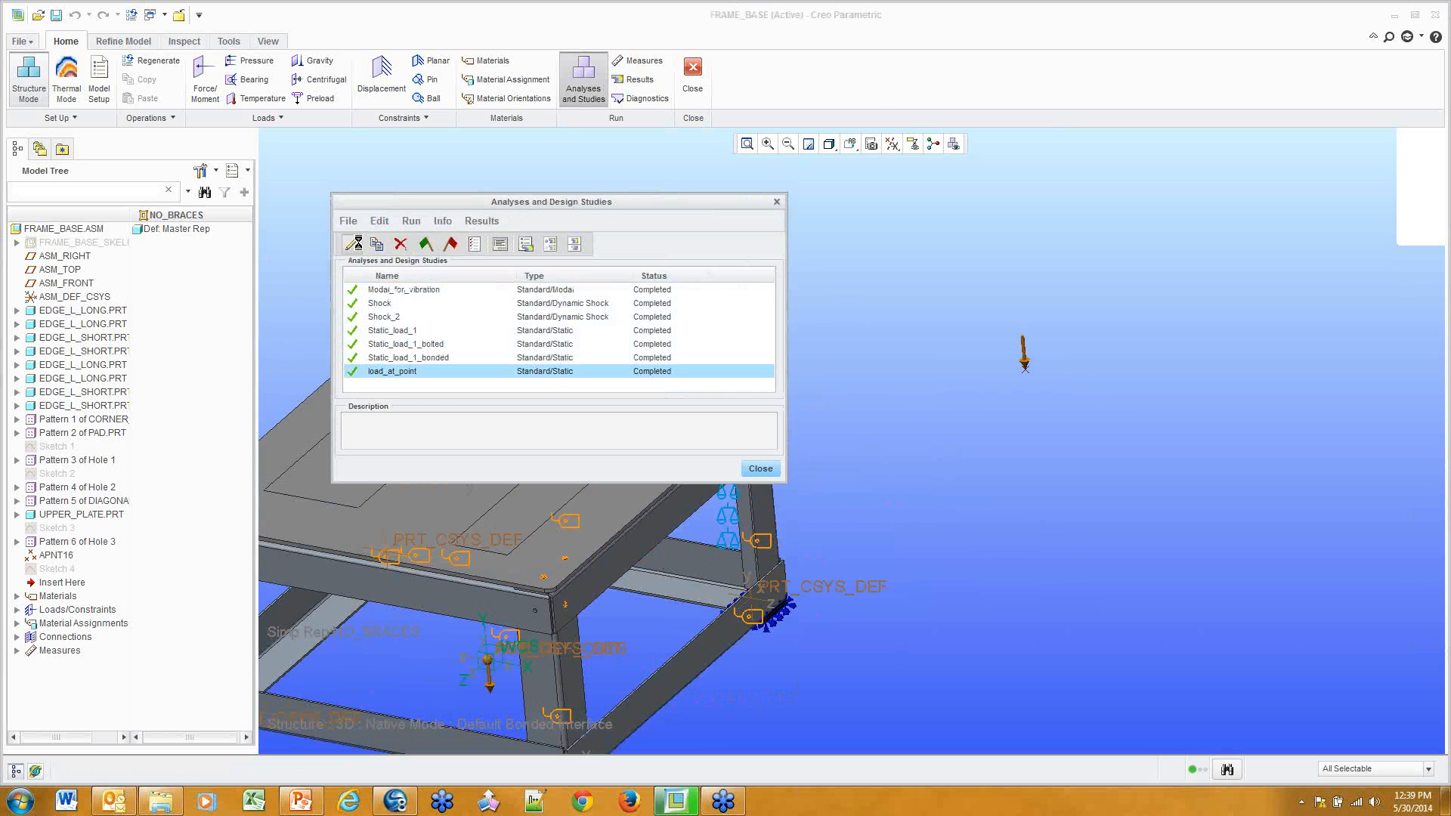
pyautogui.click(351, 243)
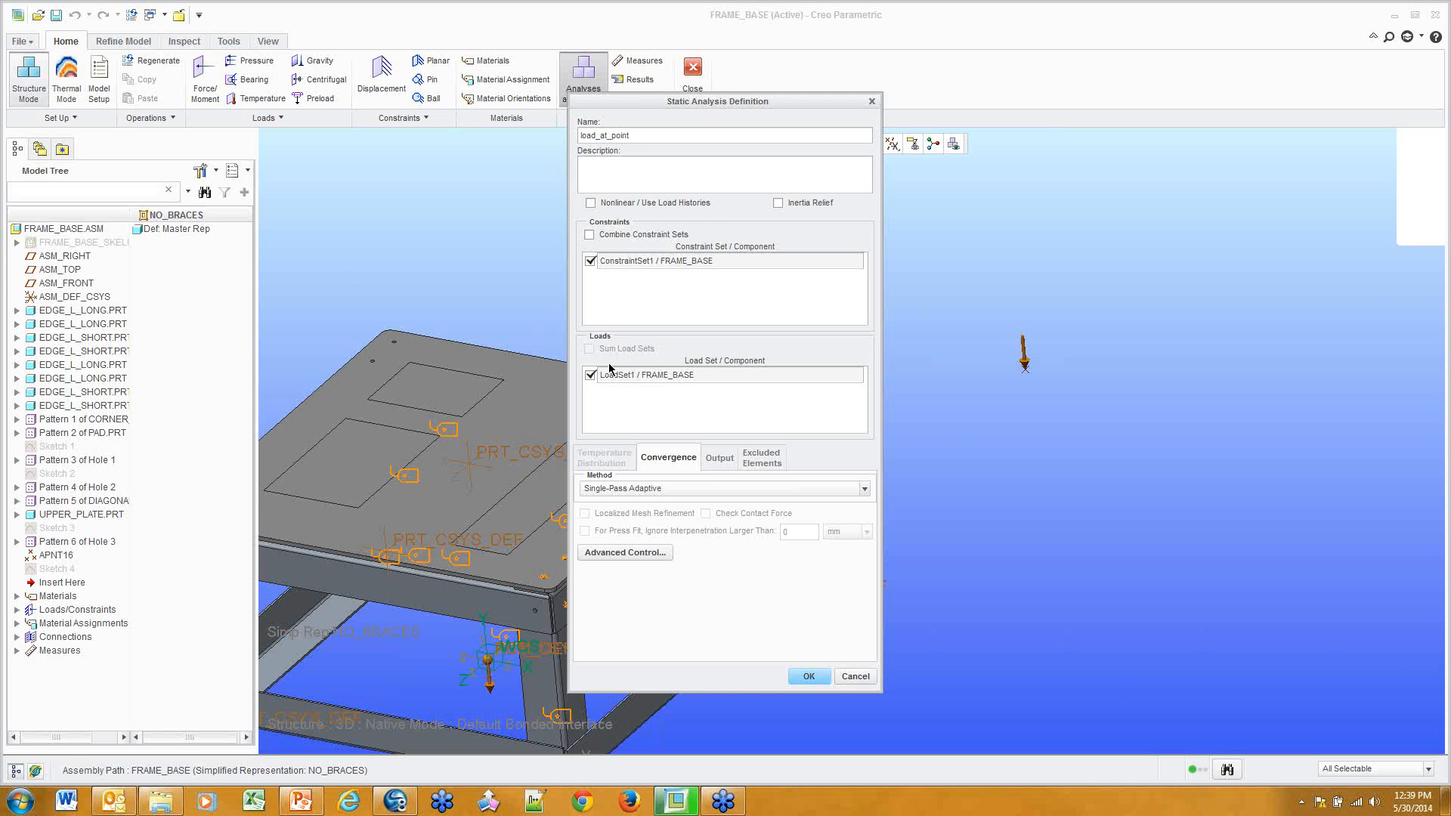
pyautogui.moveTo(772, 112); pyautogui.dragTo(1286, 91)
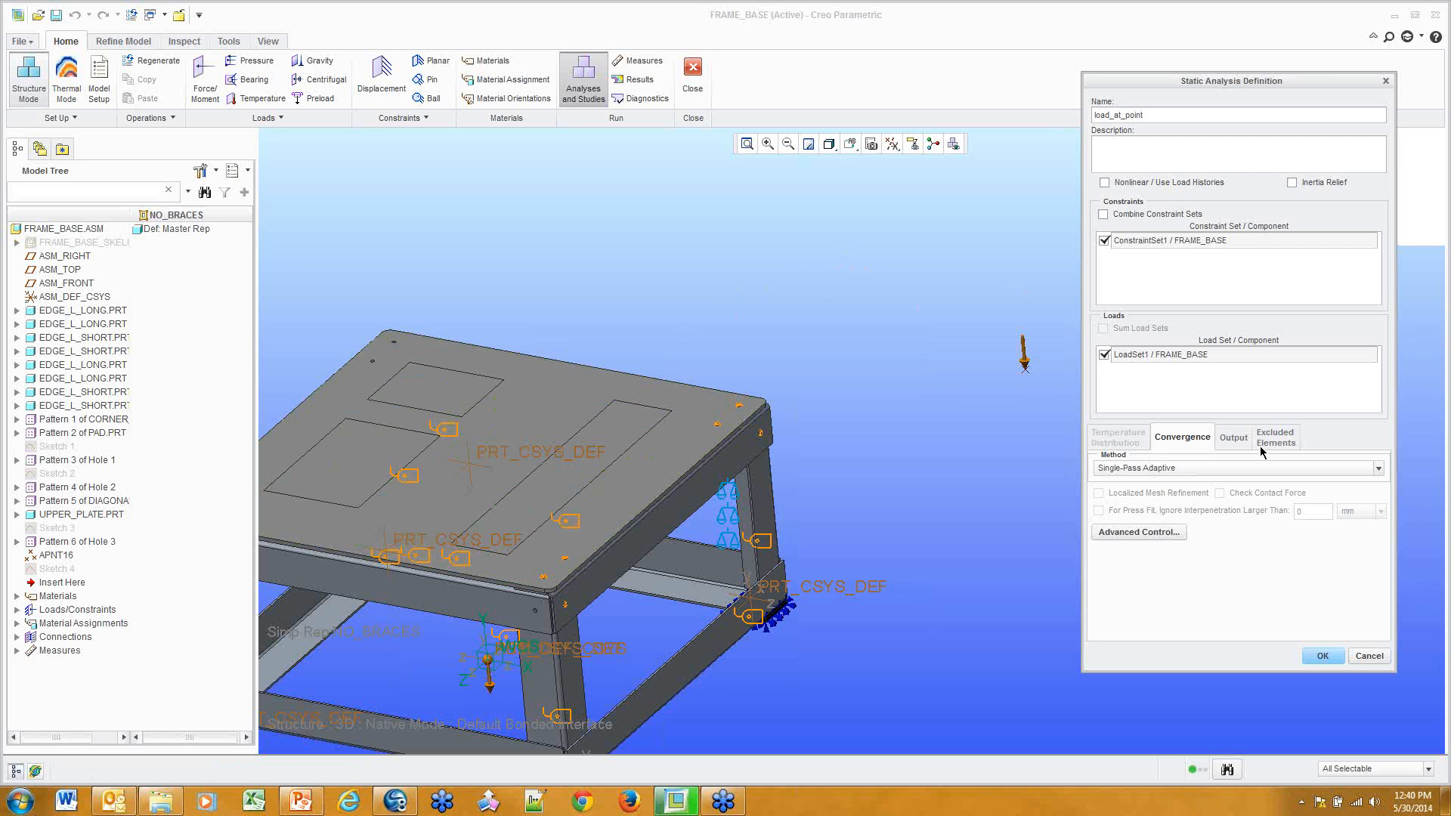
pyautogui.click(1321, 656)
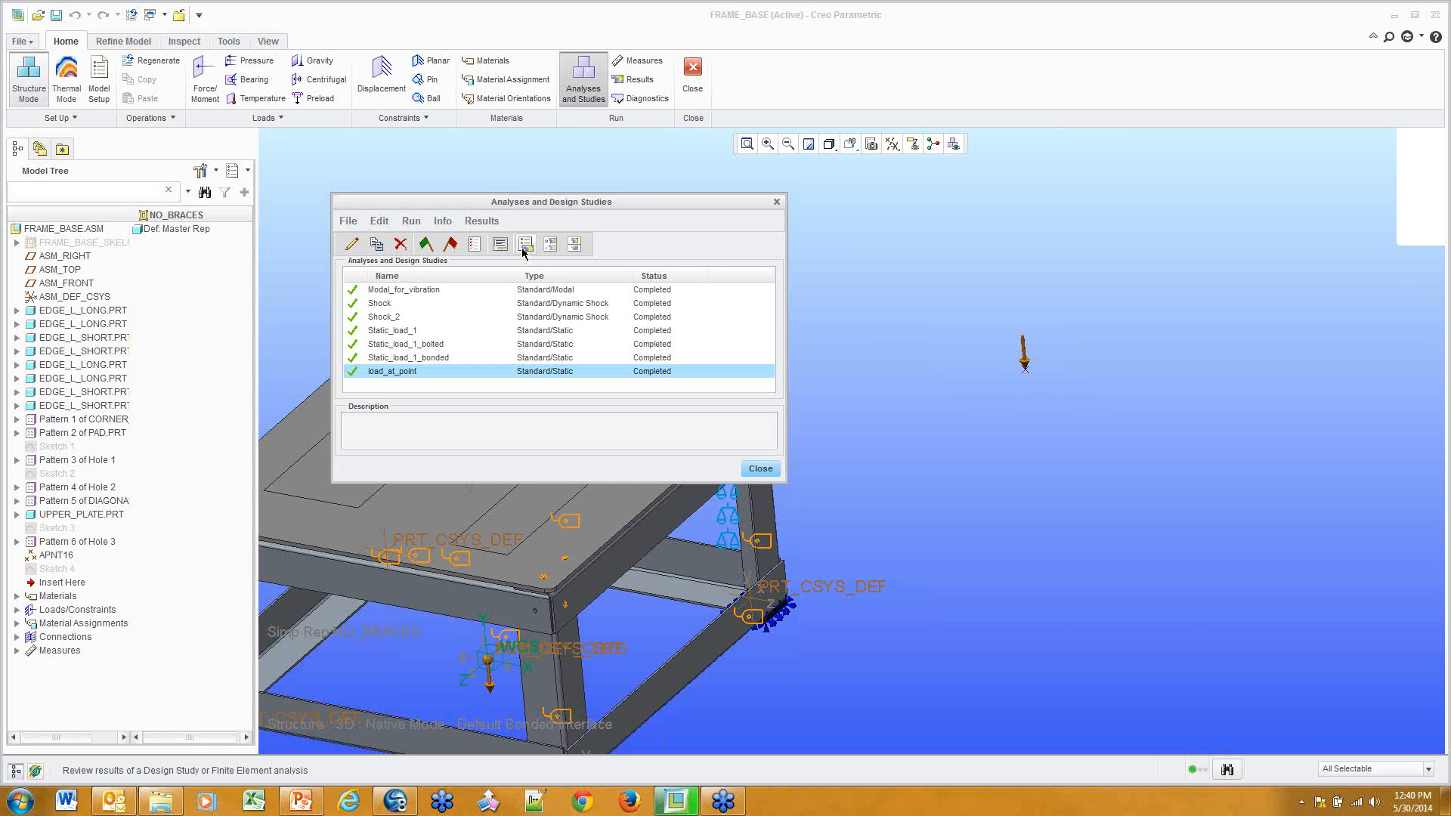
# Open the load_at_point results and define a fringe result window showing displacement magnitude in mm
pyautogui.click(525, 245)
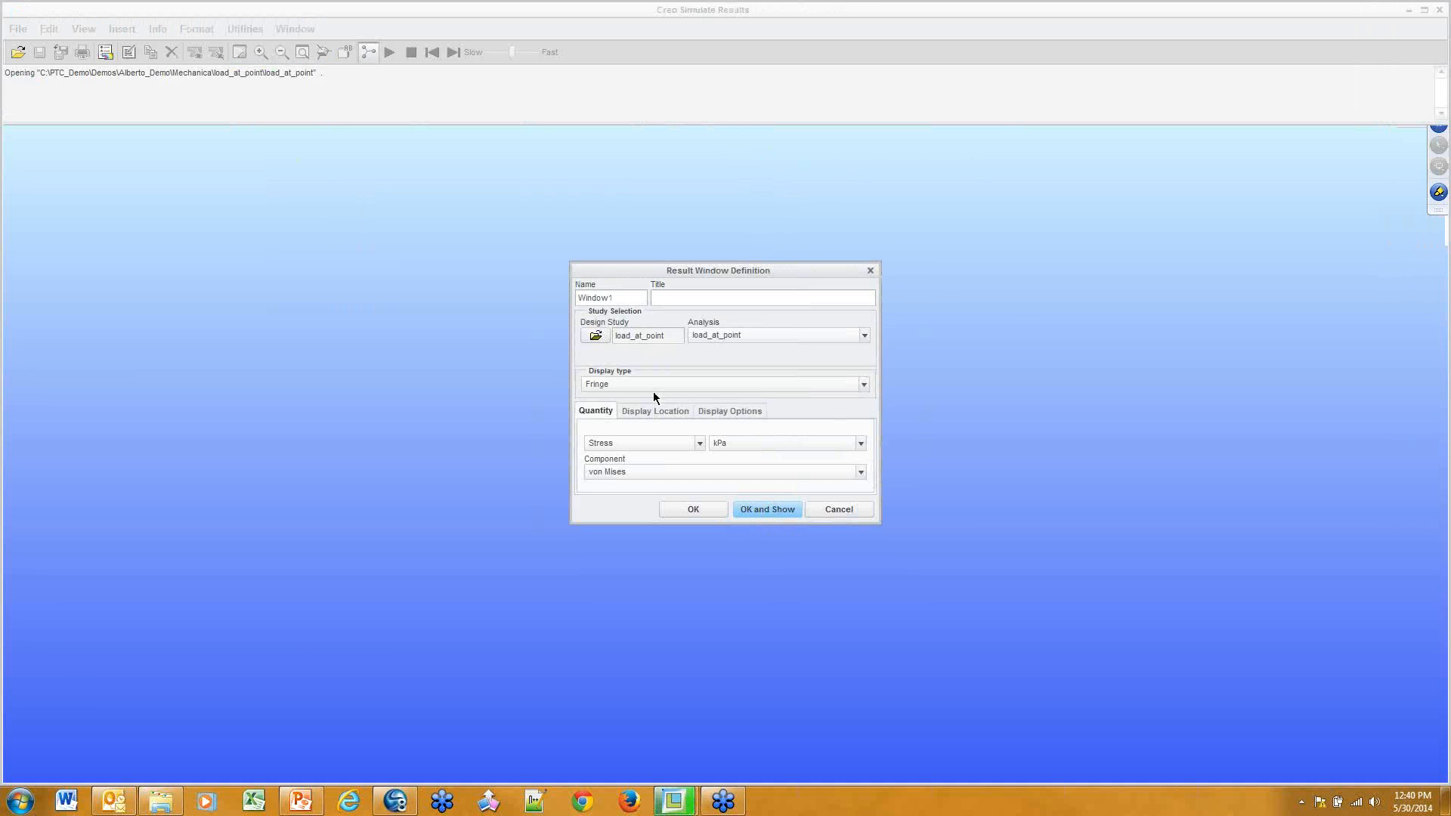
pyautogui.click(654, 386)
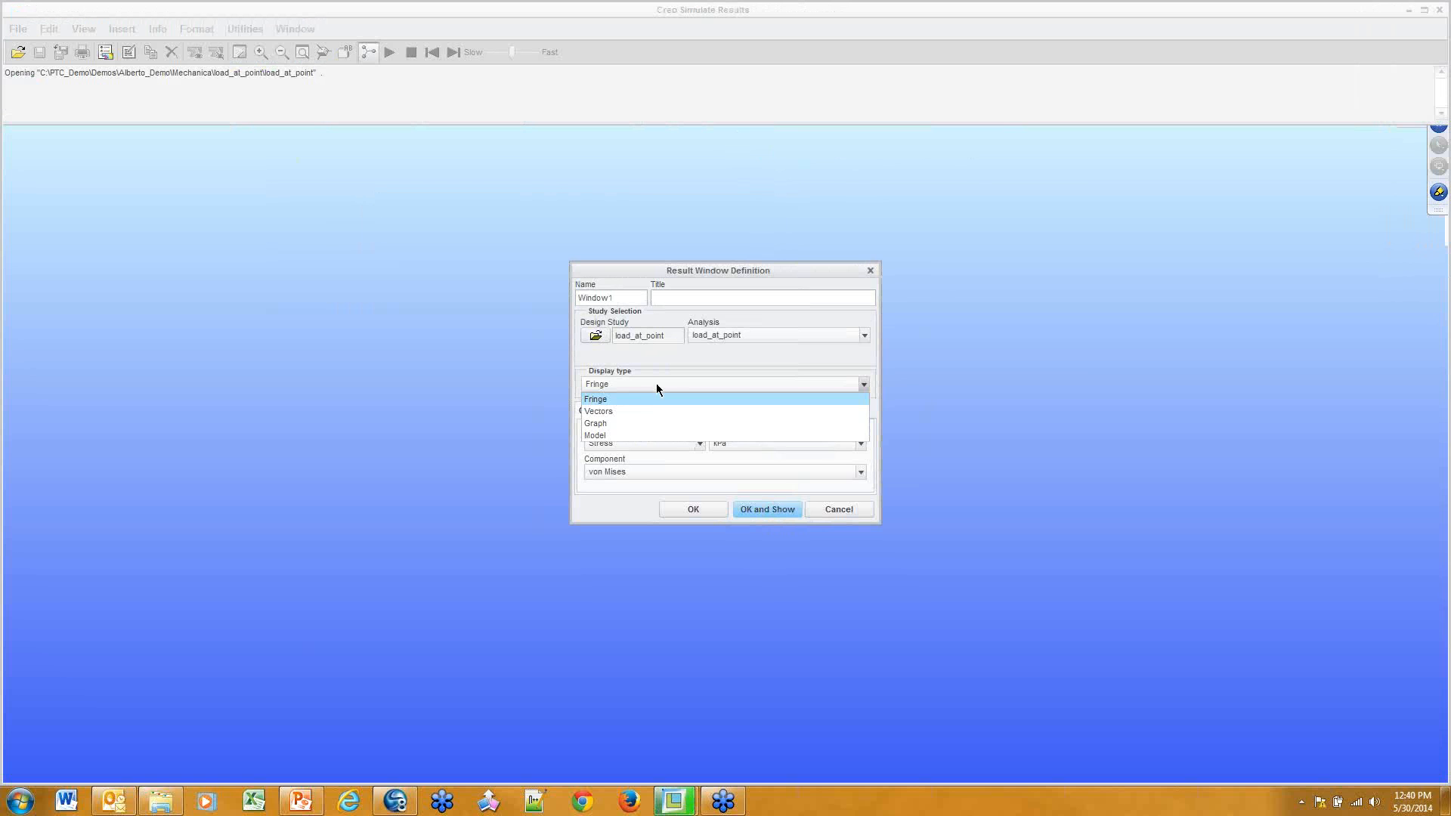
pyautogui.click(705, 400)
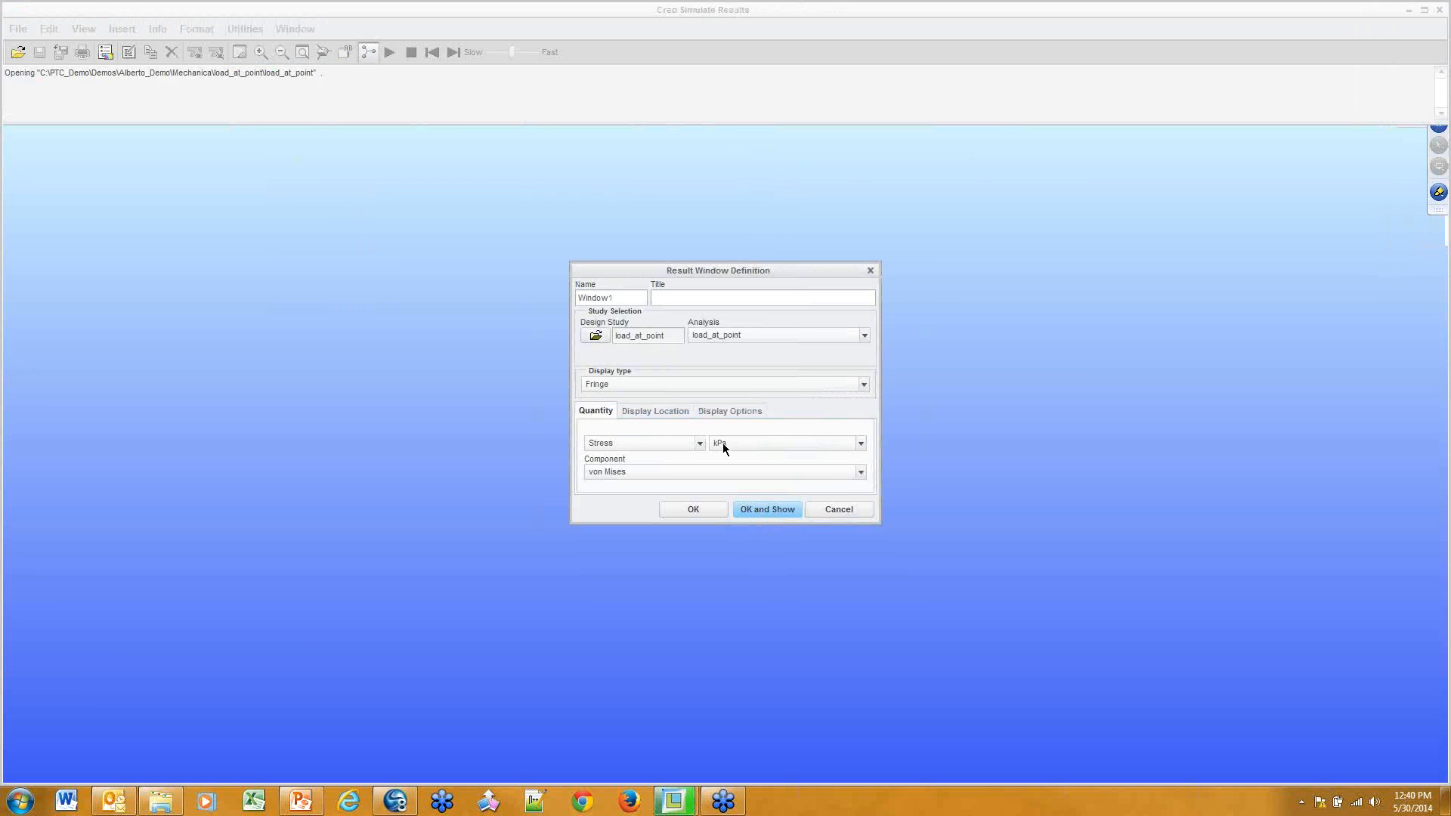
pyautogui.click(643, 443)
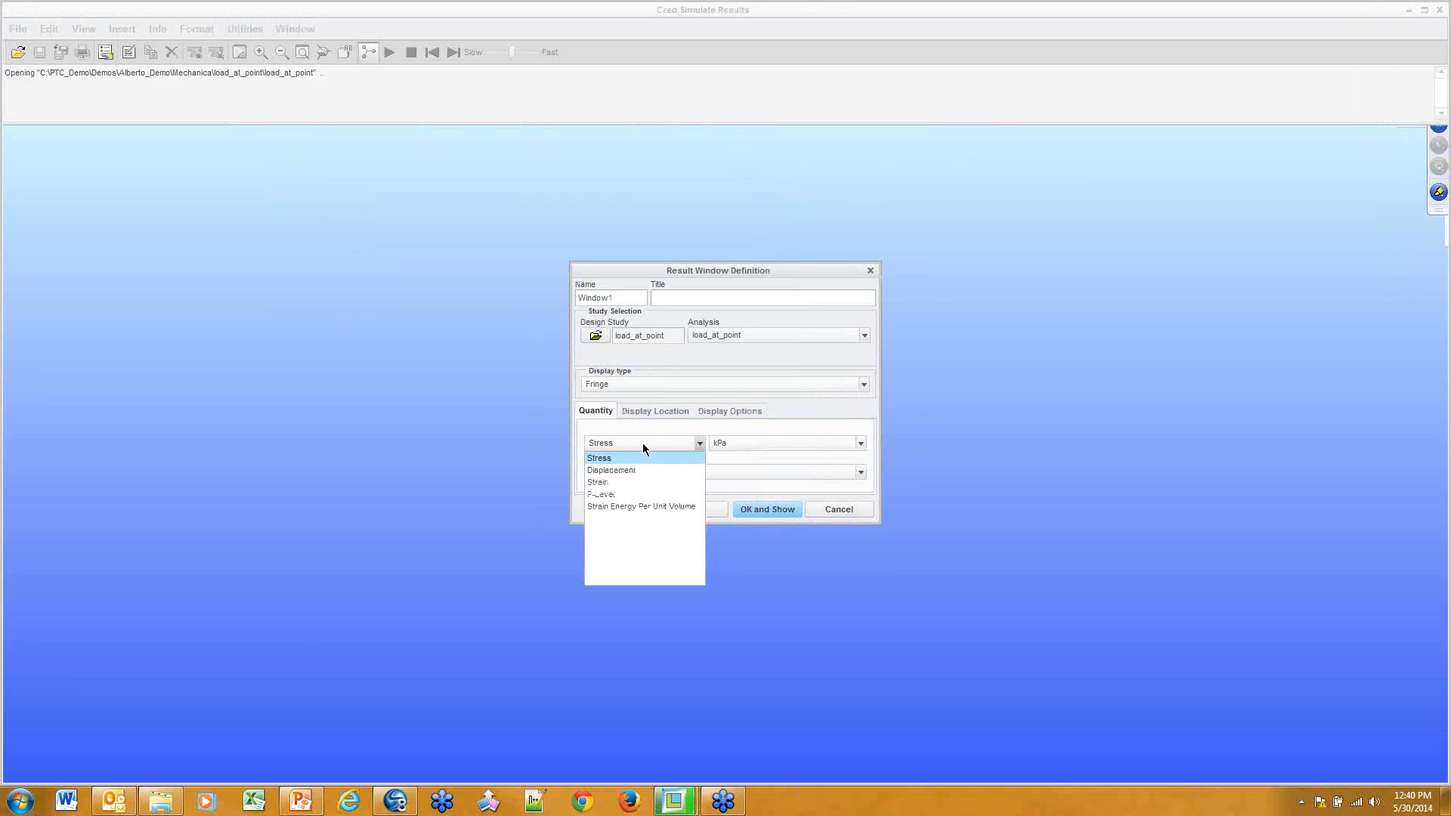
# Show the results in continuous tone with 10 legend levels, a deformed shape scaled to 2% and an auto-started 12-frame animation
pyautogui.click(719, 413)
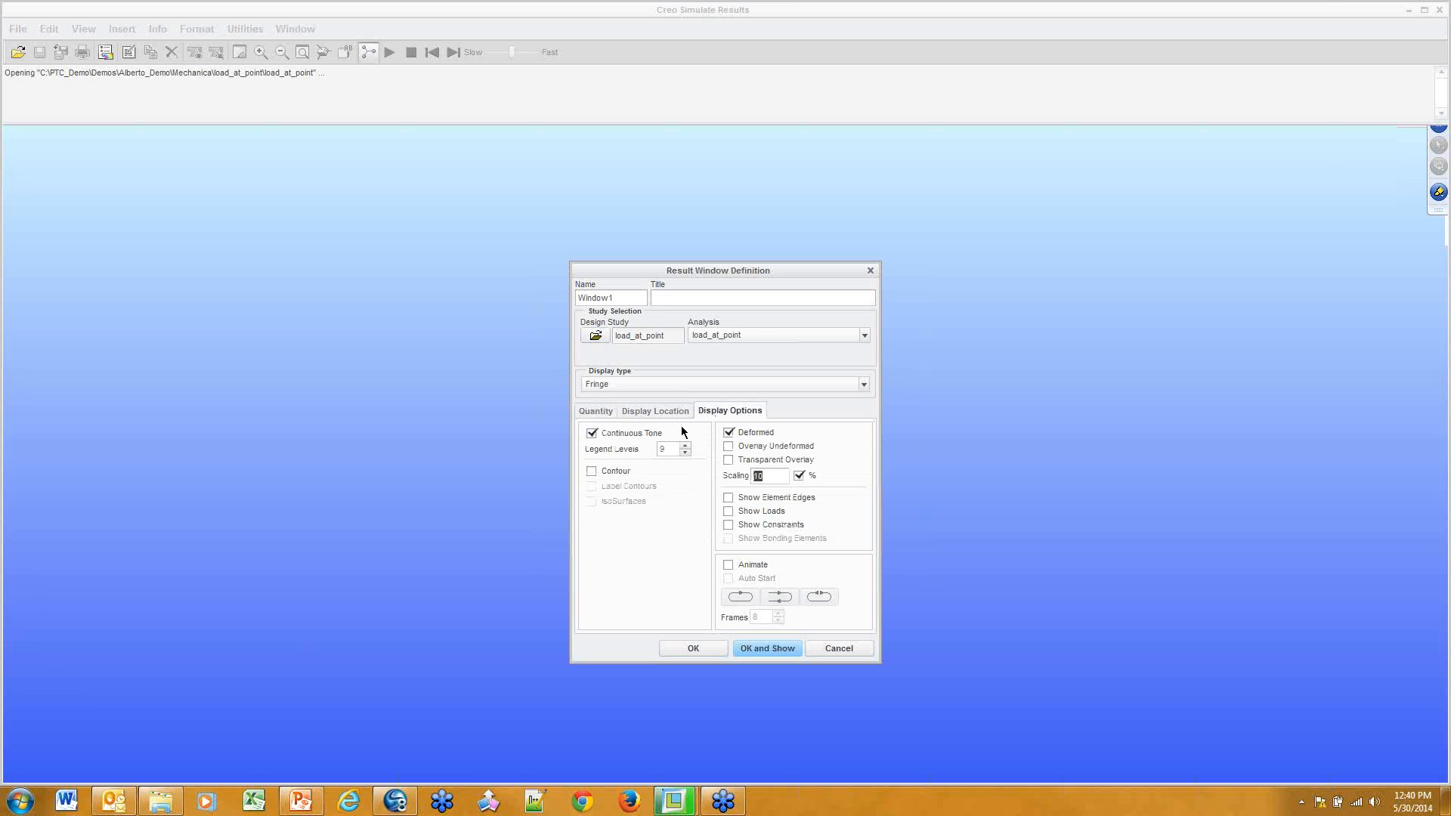
pyautogui.write('2')
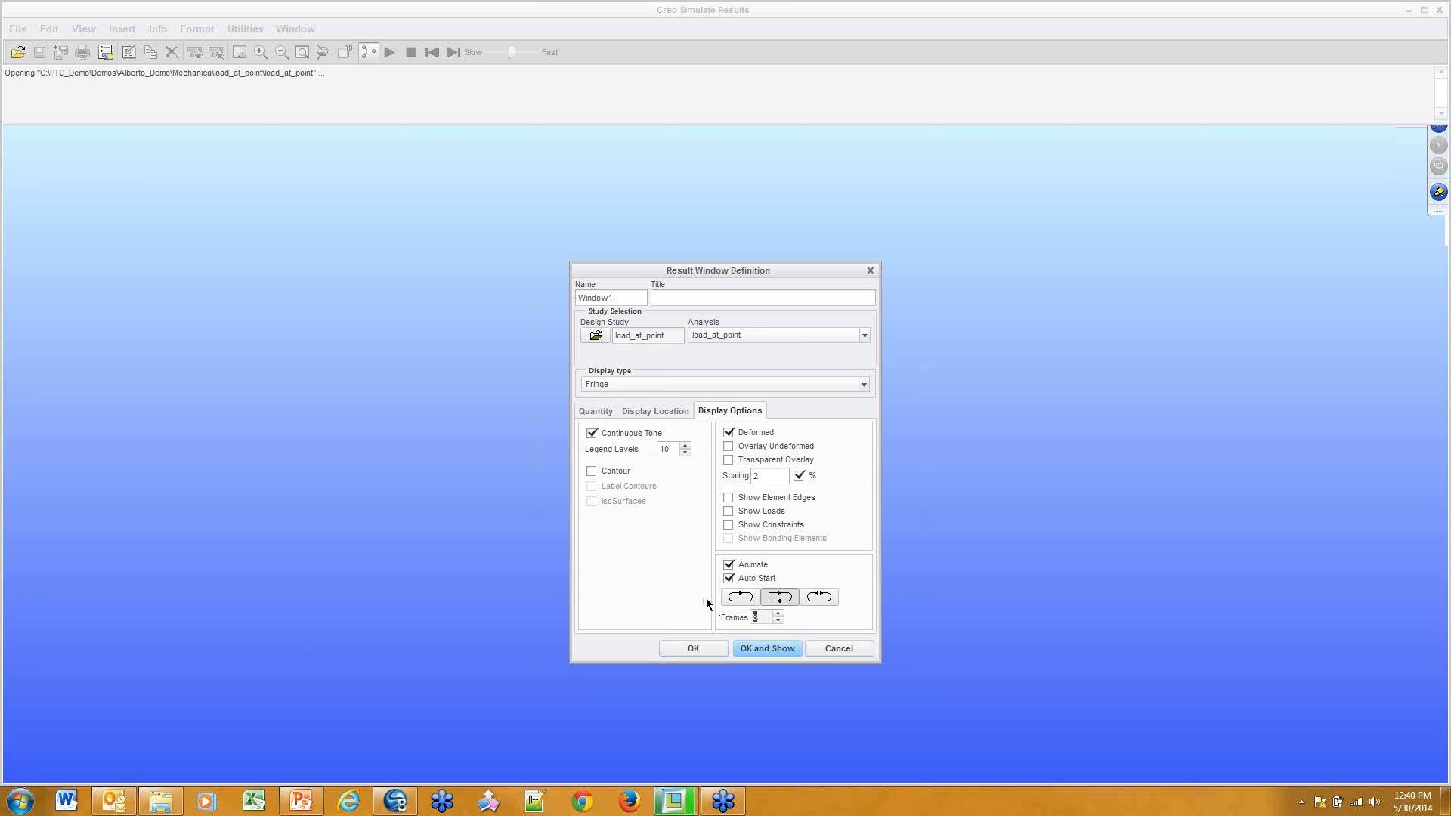
pyautogui.click(777, 648)
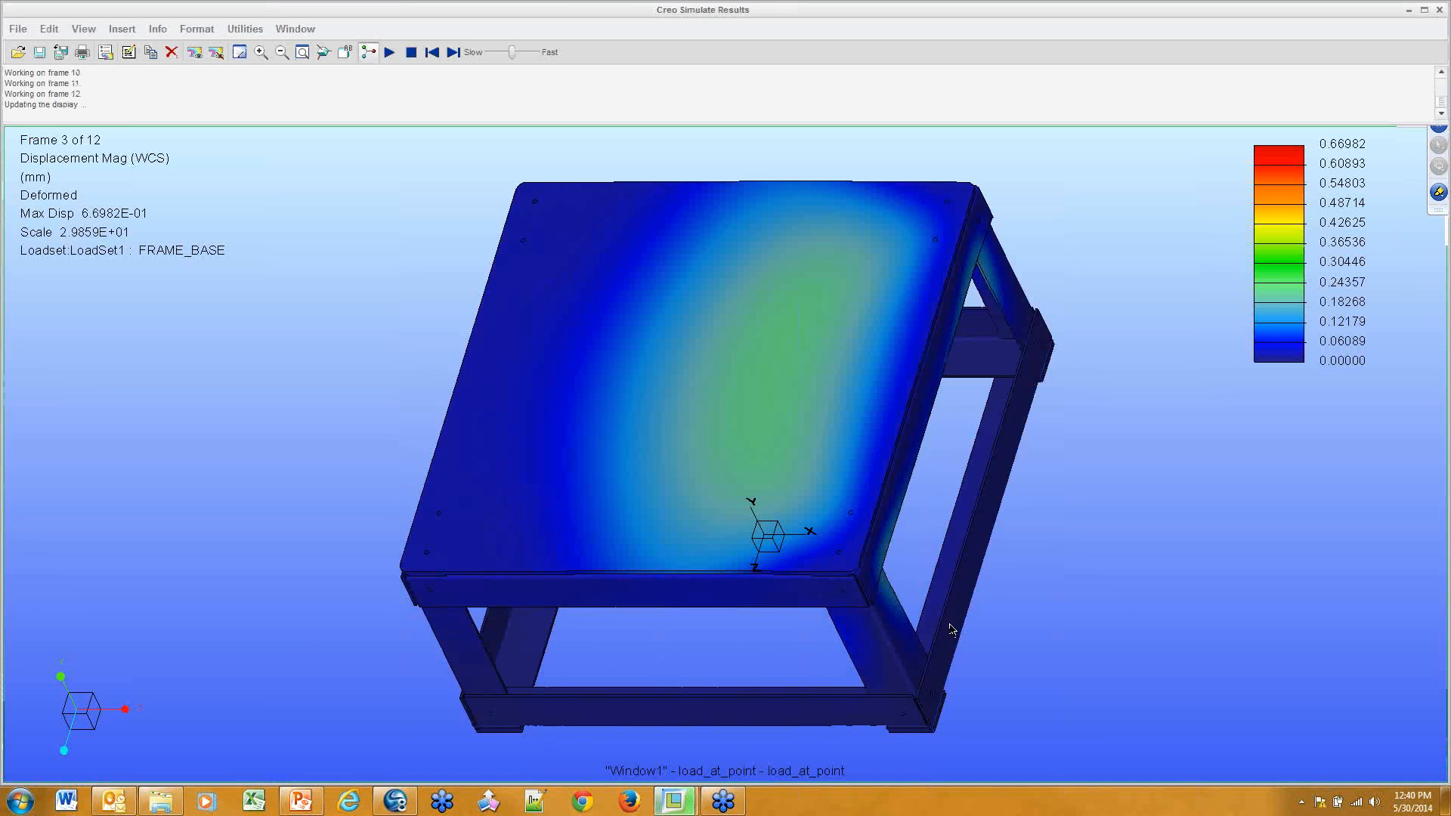
# Examine the animated displacement of the top plate, its loaded edge and corner holes, and the supporting legs from close up
pyautogui.moveTo(788, 345); pyautogui.dragTo(820, 315, button='middle')
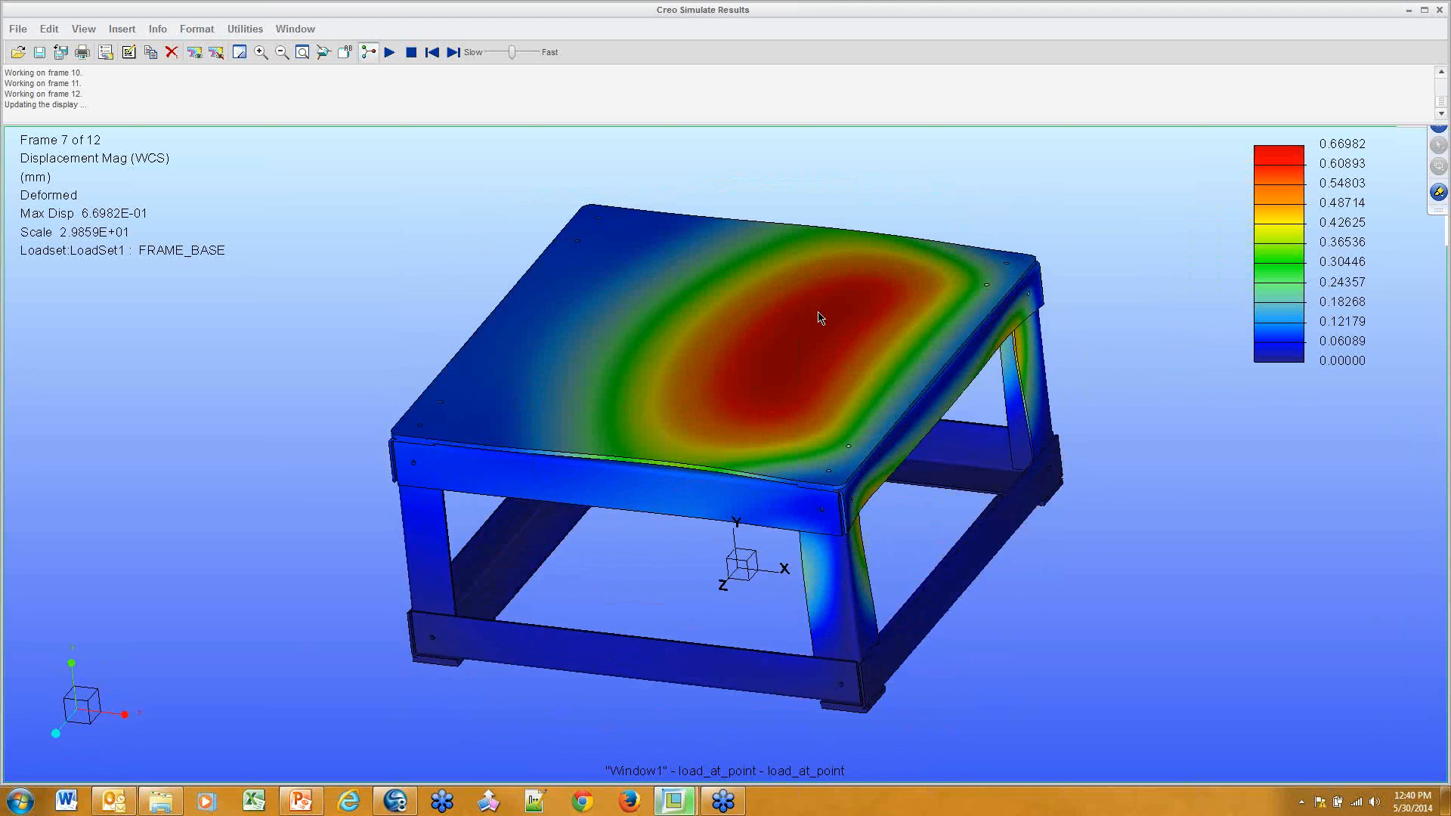
pyautogui.keyDown('shift'); pyautogui.moveTo(977, 387); pyautogui.dragTo(841, 385, button='middle'); pyautogui.keyUp('shift')
pyautogui.scroll(-2, 840, 383)
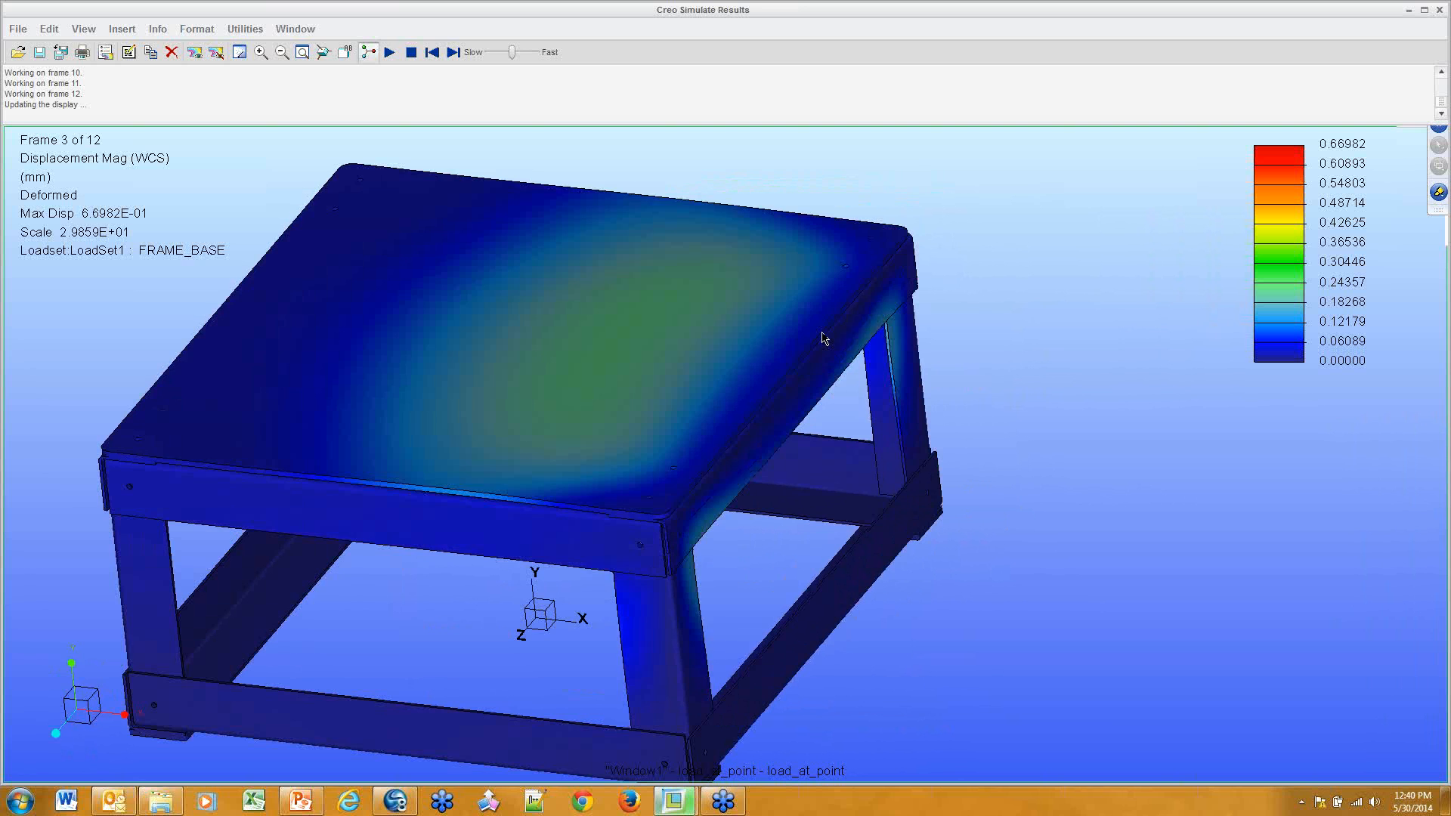
pyautogui.scroll(-1, 824, 340)
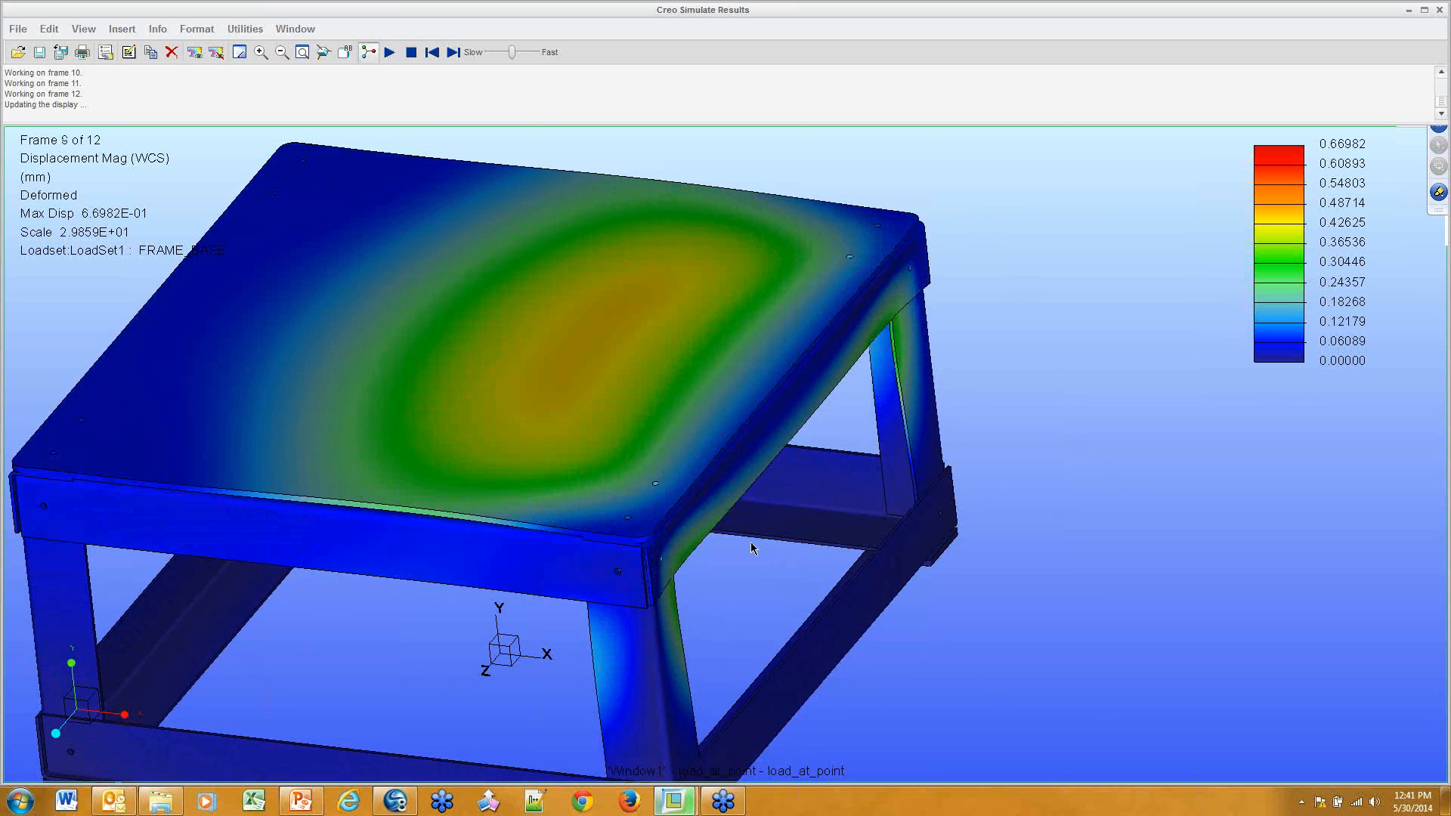
pyautogui.scroll(4, 877, 287)
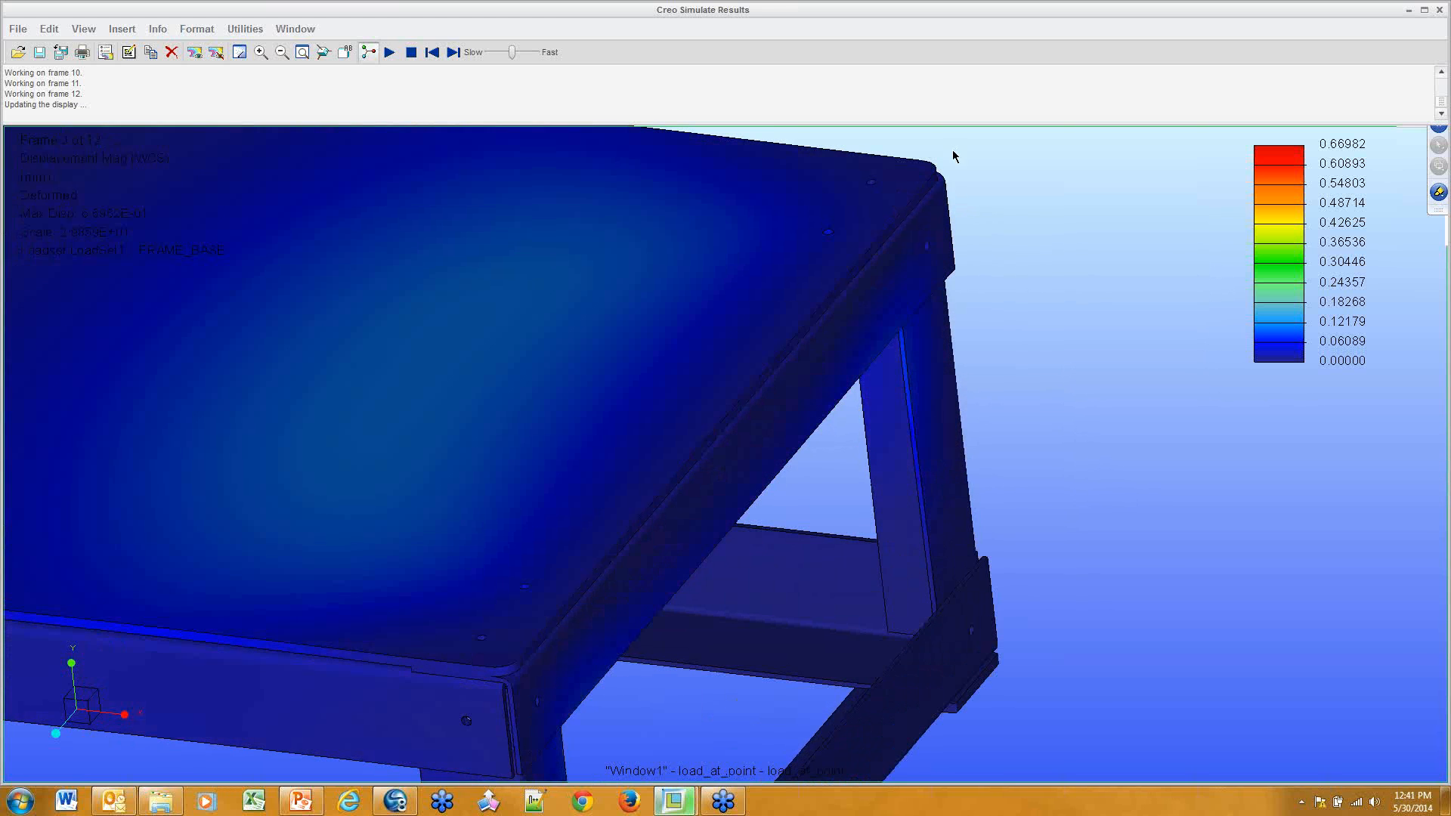
pyautogui.scroll(4, 949, 159)
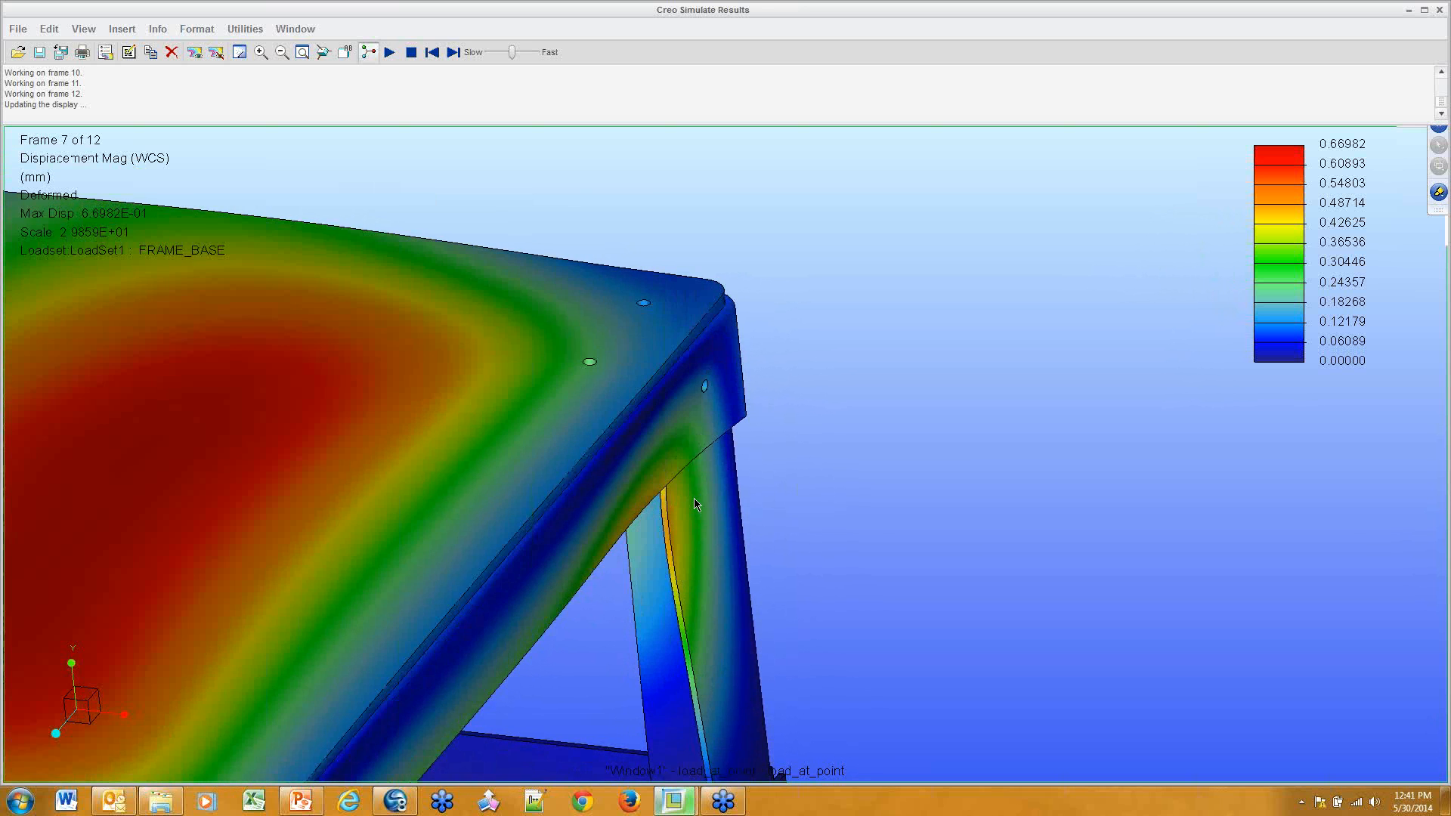
pyautogui.keyDown('shift'); pyautogui.moveTo(730, 457); pyautogui.dragTo(1001, 330, button='middle'); pyautogui.keyUp('shift')
pyautogui.scroll(2, 945, 379)
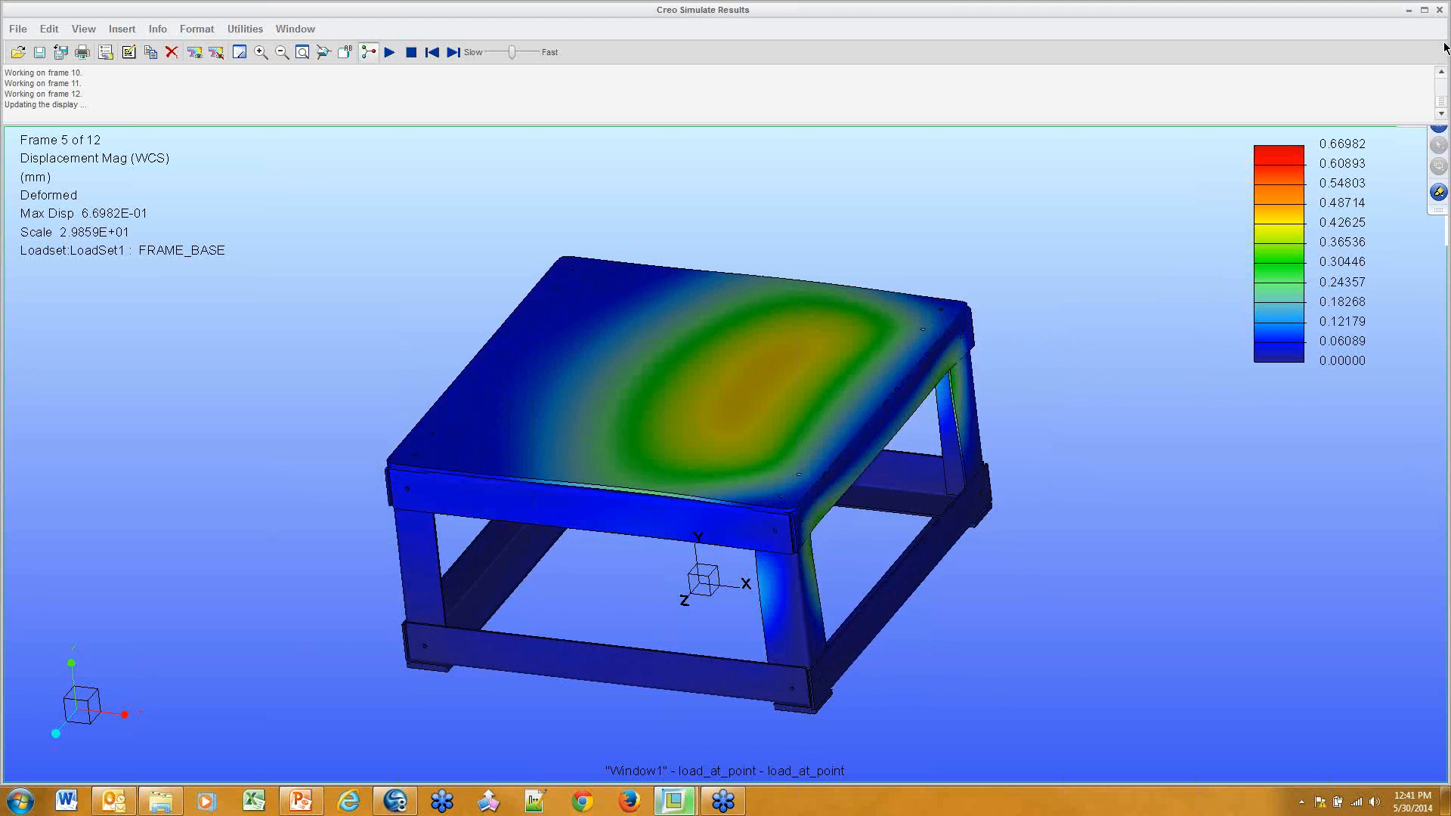
# Close the results without saving the result window and leave the list of analyses and design studies
pyautogui.click(1440, 10)
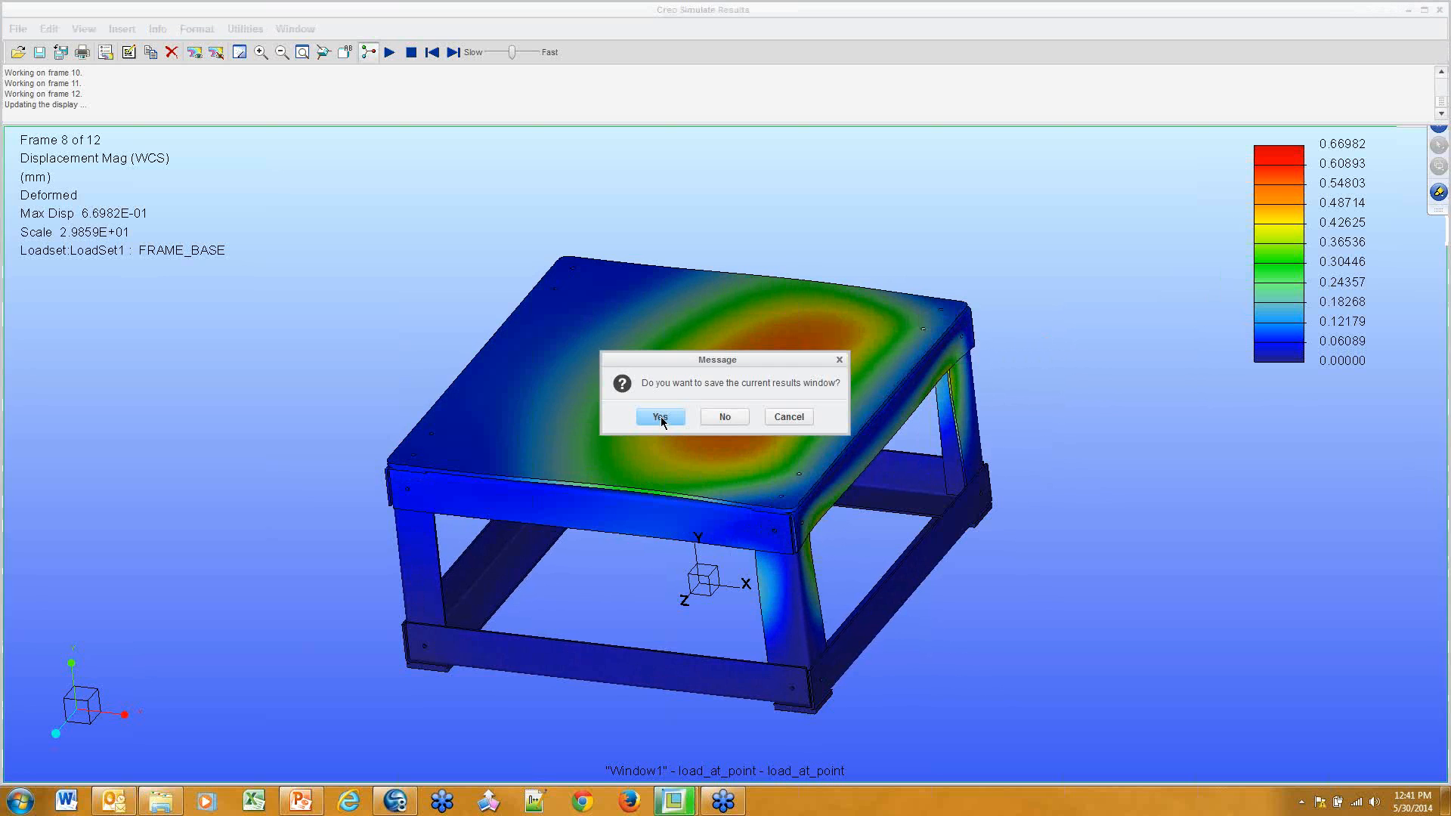
pyautogui.click(726, 417)
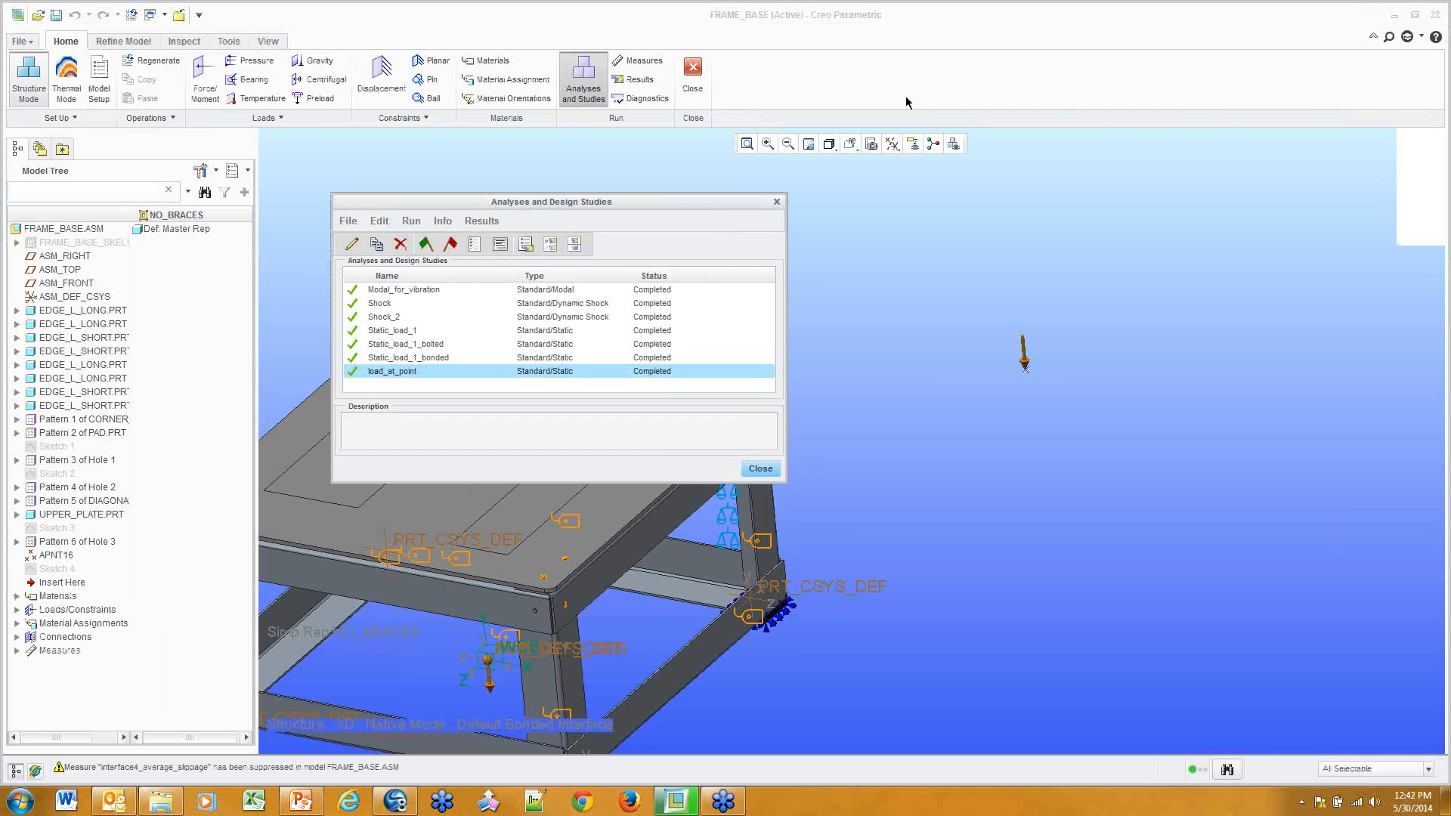
pyautogui.click(758, 468)
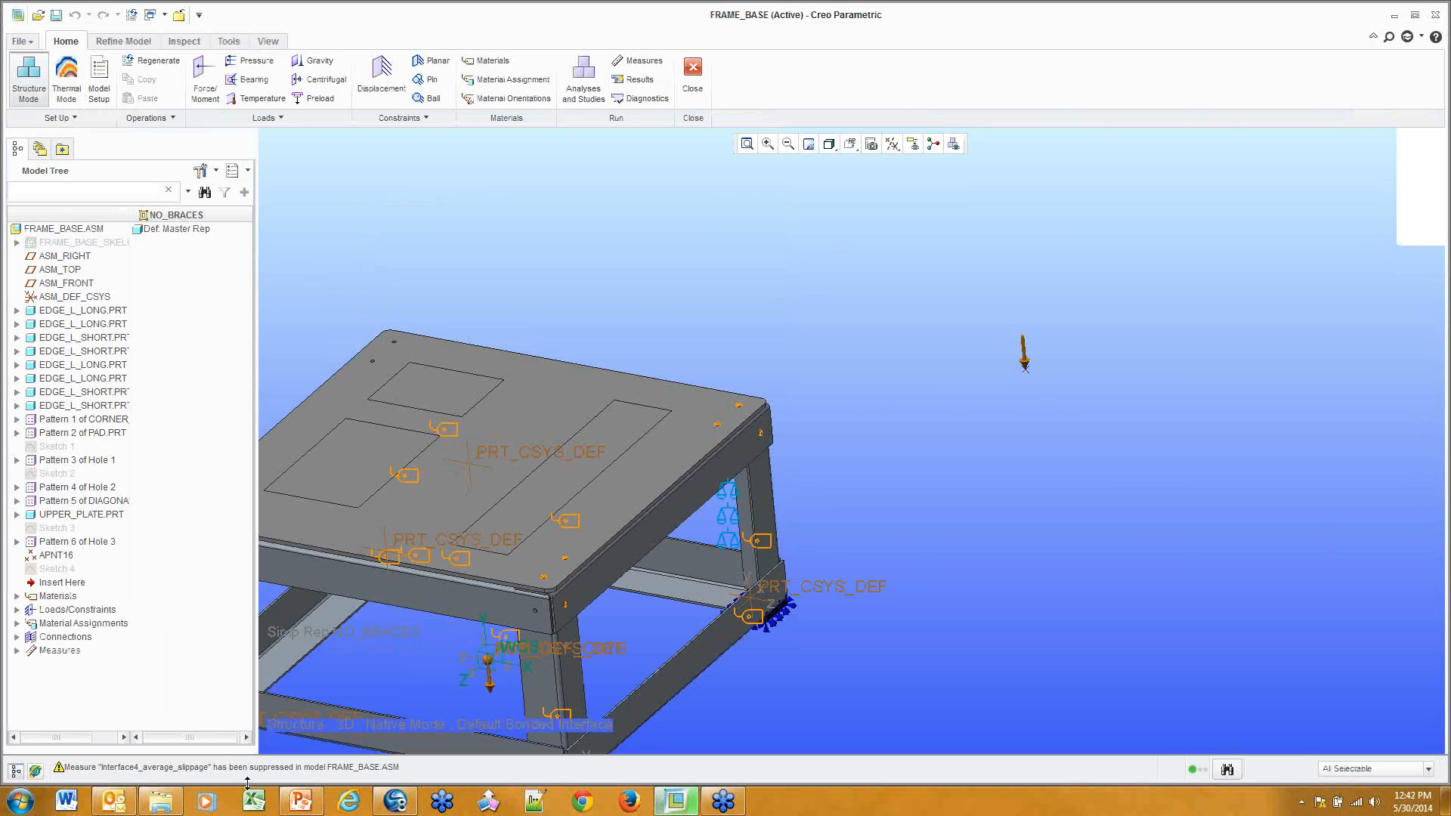
# Switch to the PowerPoint presentation and start the slide show from the slide "Recap: Thermal Simulation"
pyautogui.click(302, 803)
pyautogui.click(132, 327)
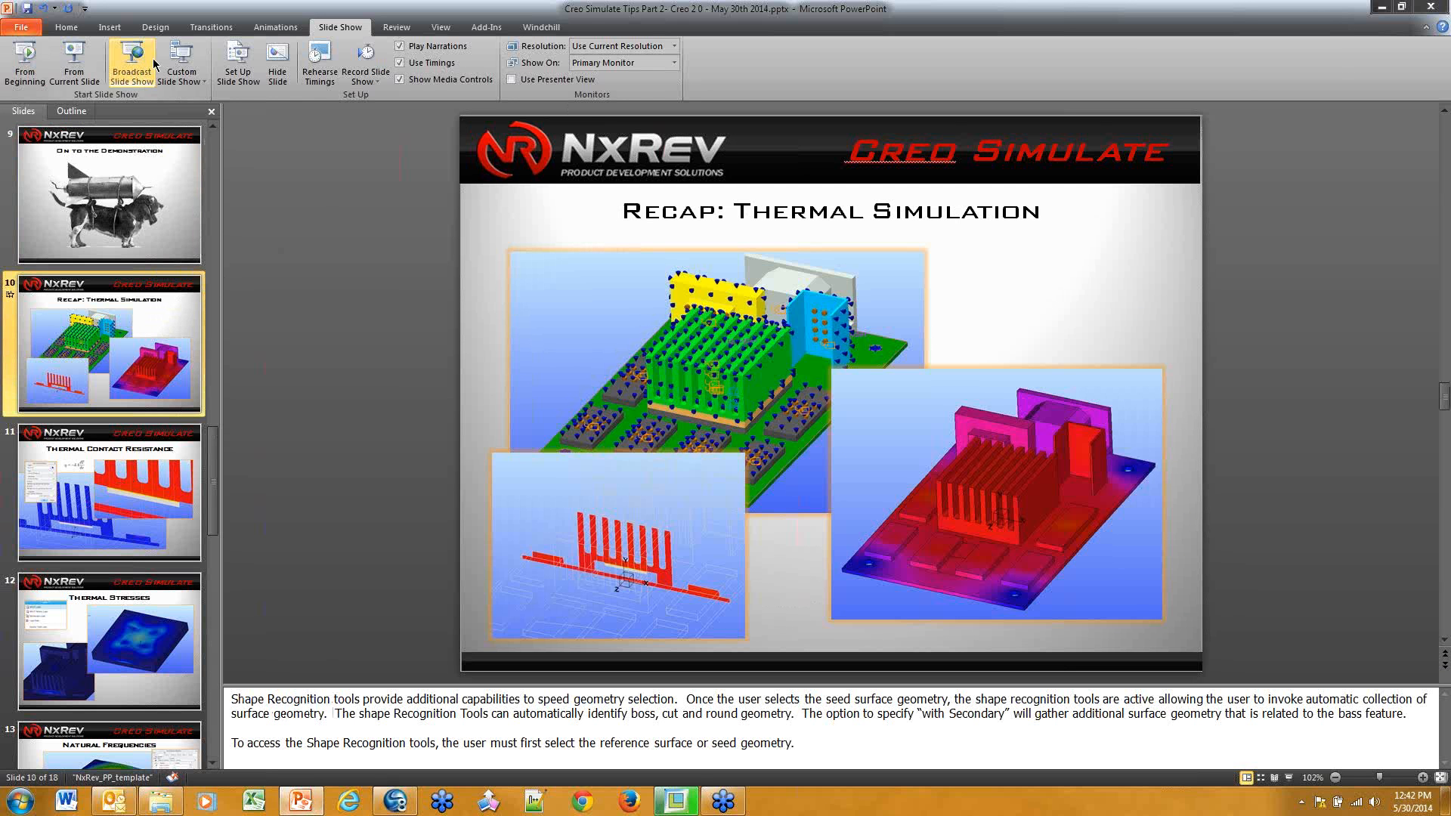
pyautogui.click(84, 53)
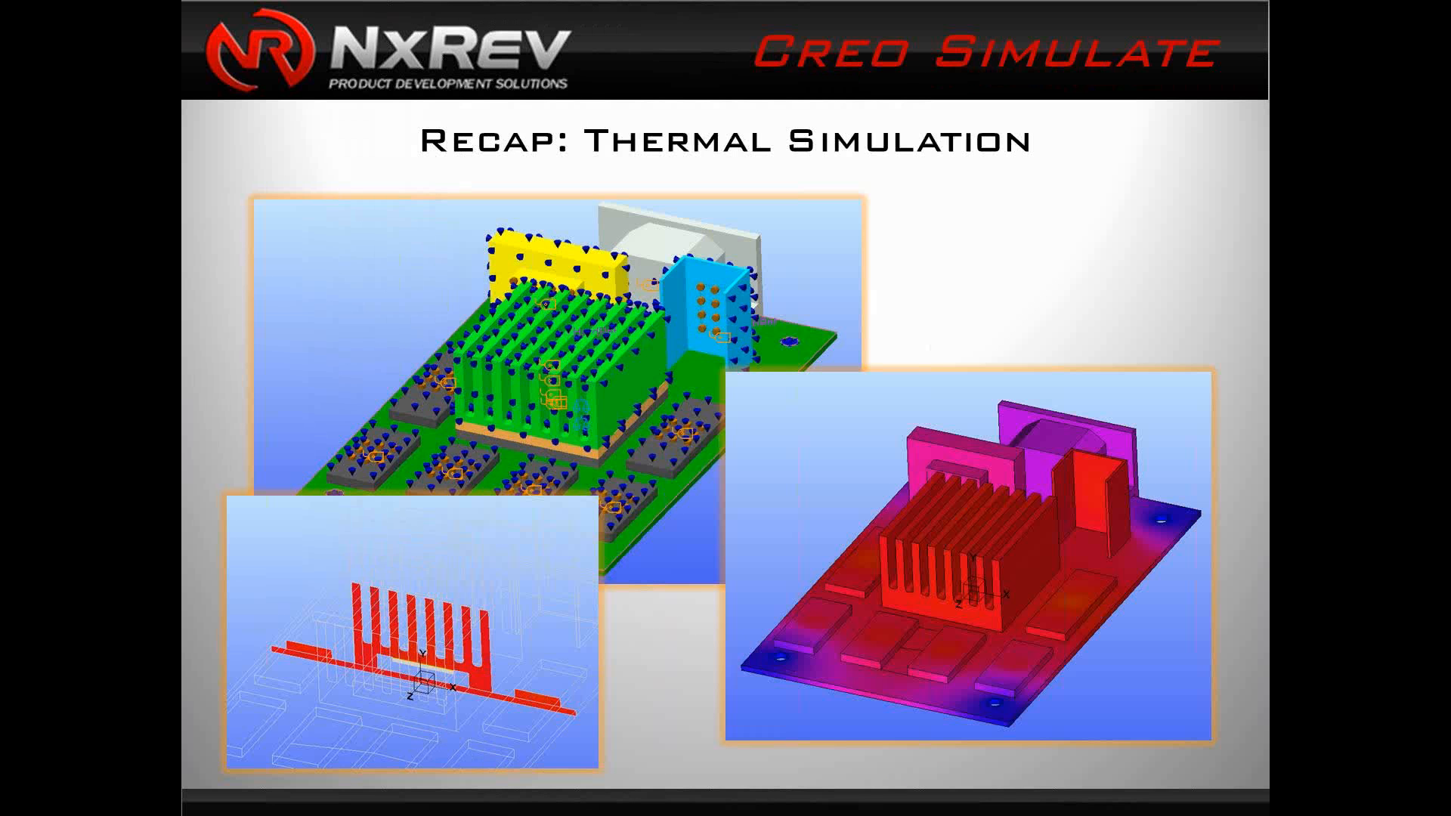